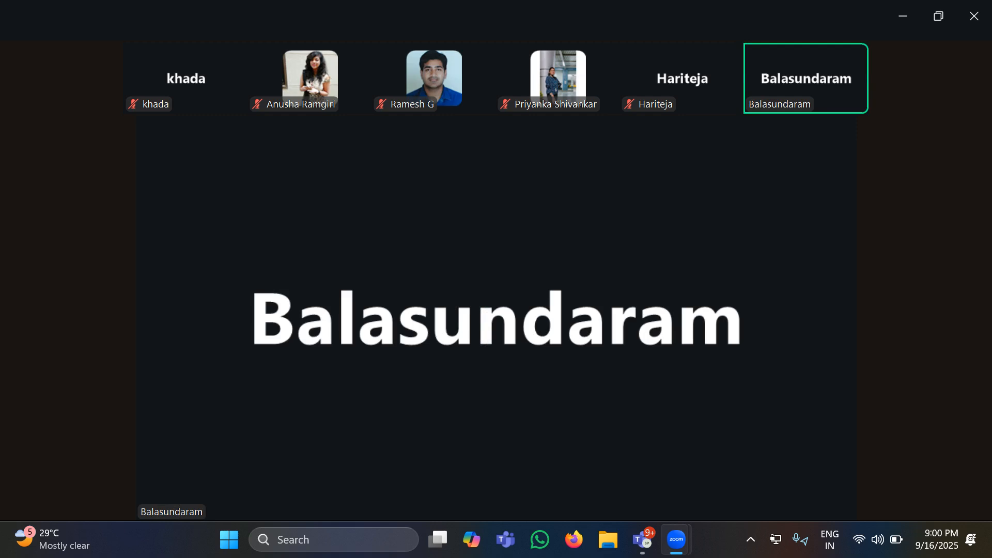
{"action": "key", "text": "XF86AudioRaiseVolume"}
{"action": "key", "text": "XF86AudioRaiseVolume"}
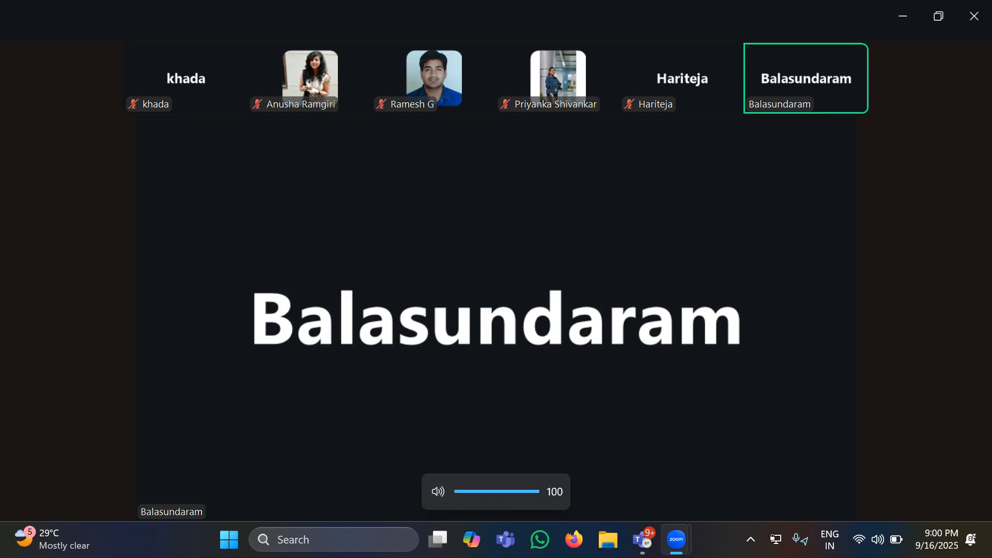
{"action": "key", "text": "XF86AudioLowerVolume"}
{"action": "key", "text": "XF86AudioLowerVolume"}
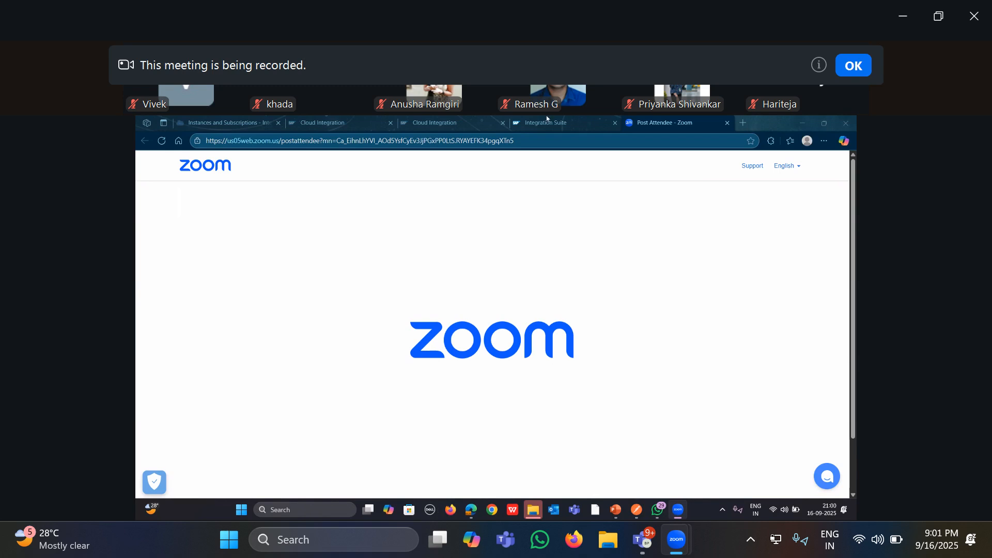
Add an integration flow named ConnectingPostman to the Sample package and open it in the editor
{"action": "mouse_move", "coordinate": [547, 116]}
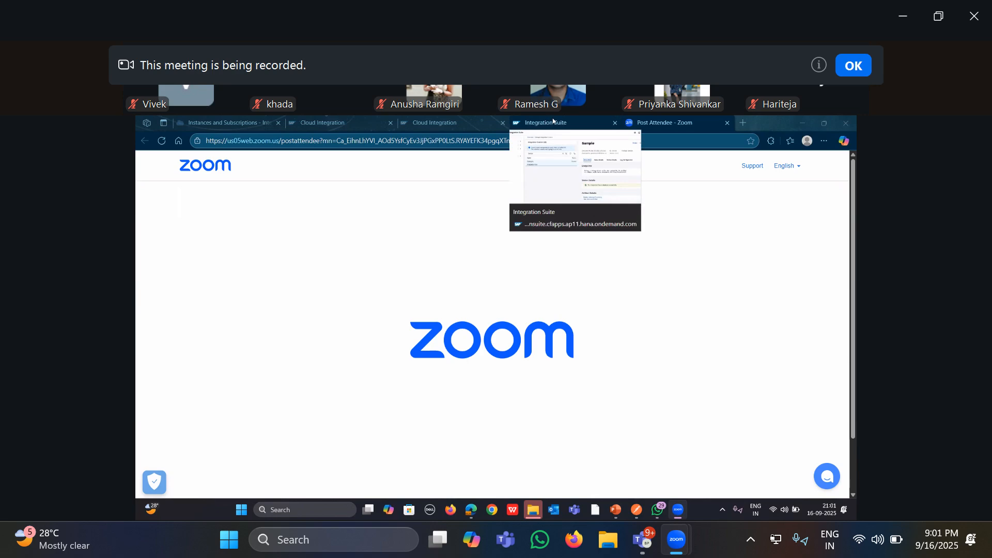
{"action": "left_click", "coordinate": [553, 120]}
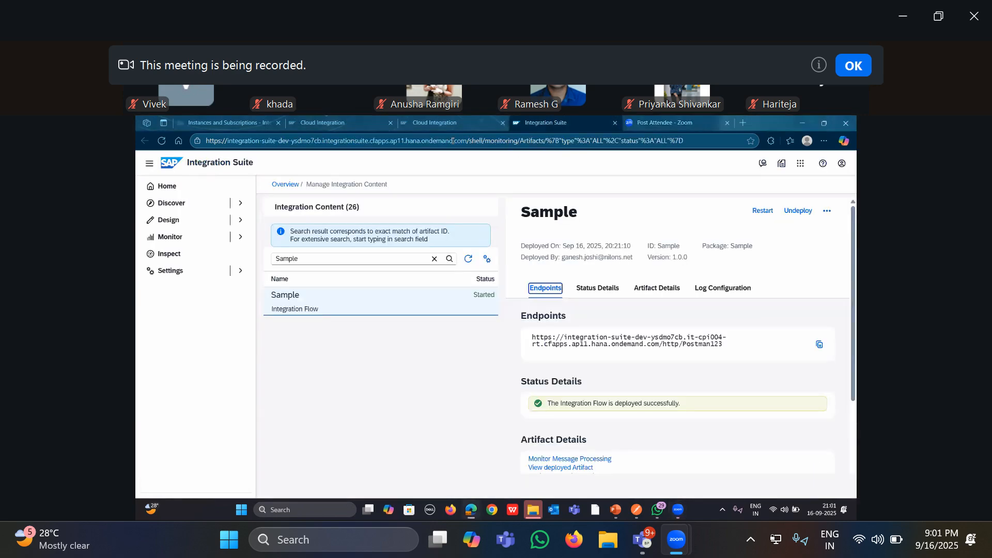
{"action": "left_click", "coordinate": [464, 117]}
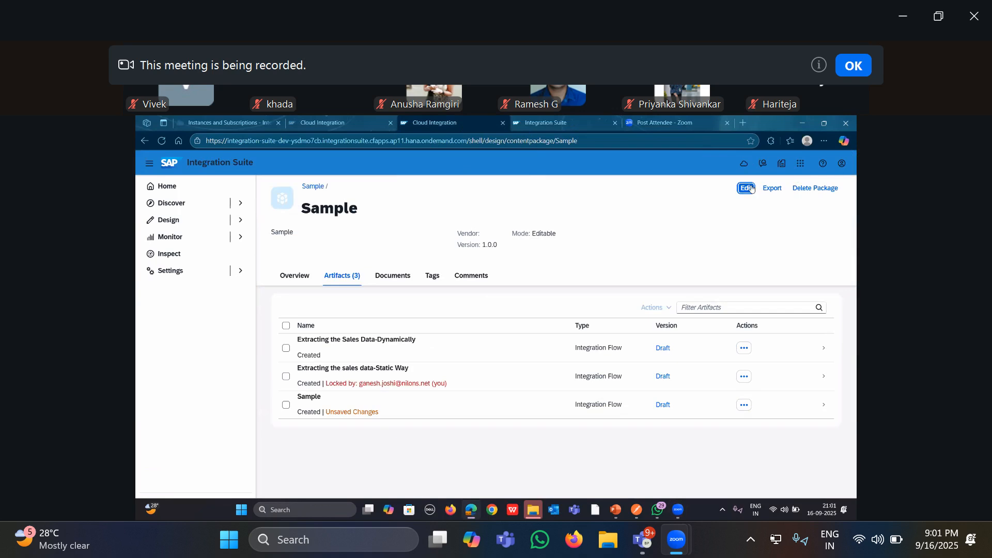
{"action": "left_click", "coordinate": [595, 286]}
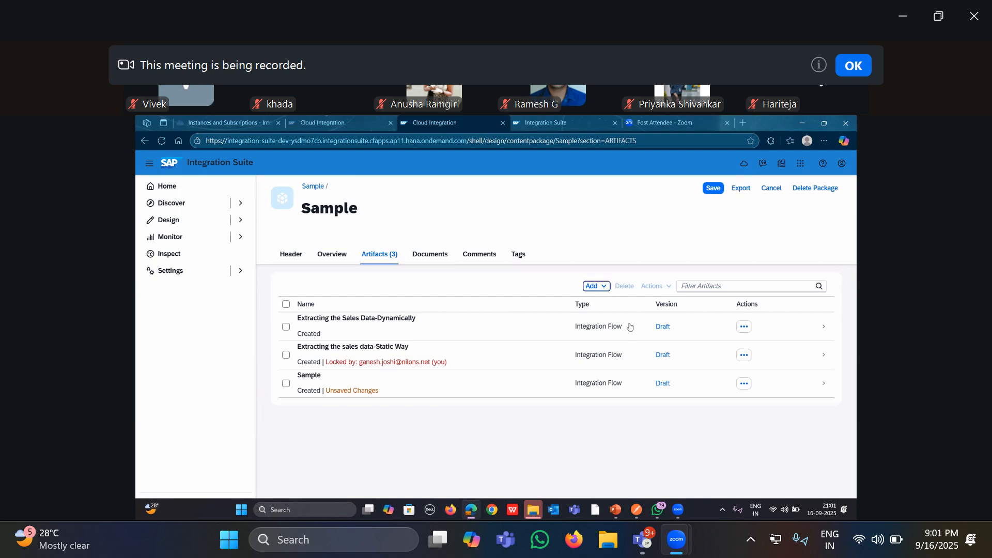
{"action": "left_click", "coordinate": [620, 356]}
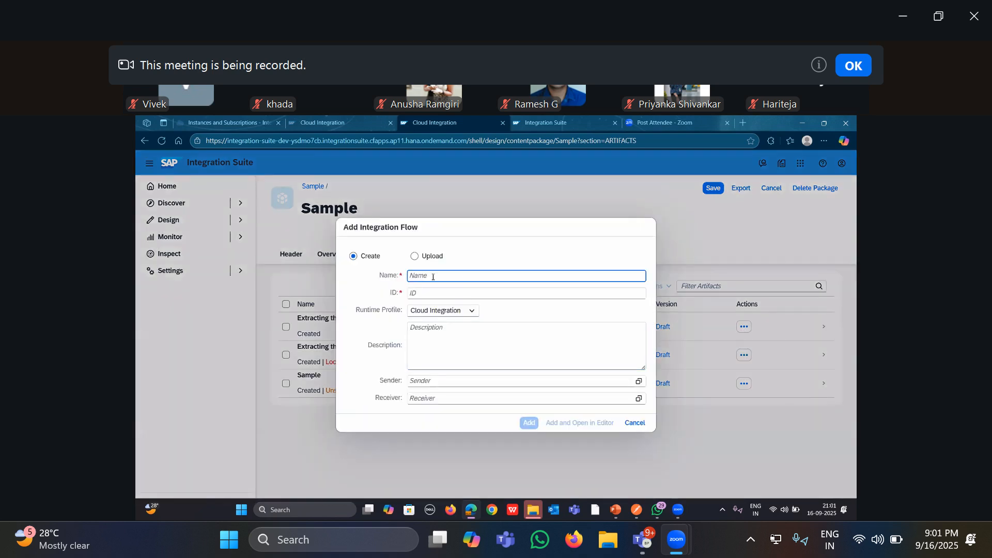
{"action": "type", "text": "Connecting Postman"}
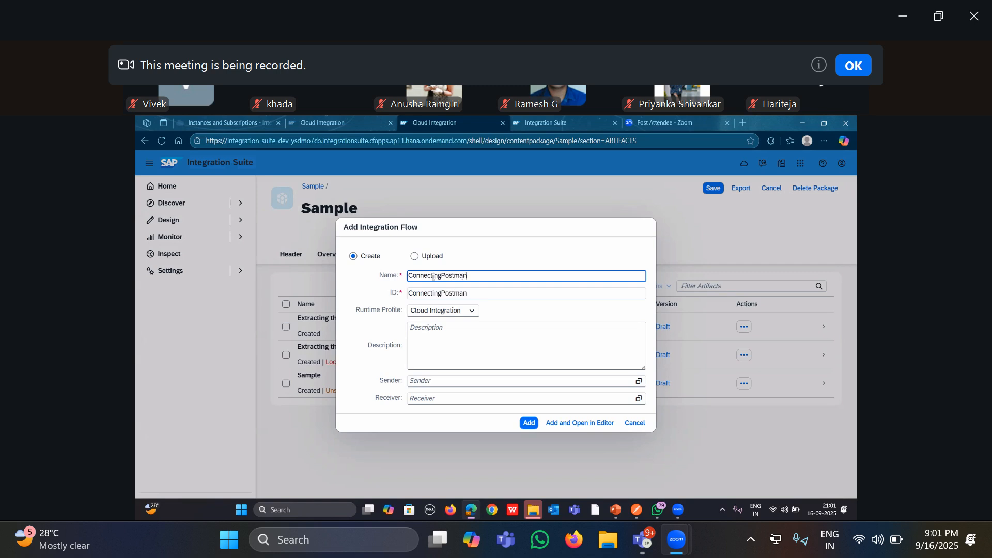
{"action": "left_click", "coordinate": [618, 427]}
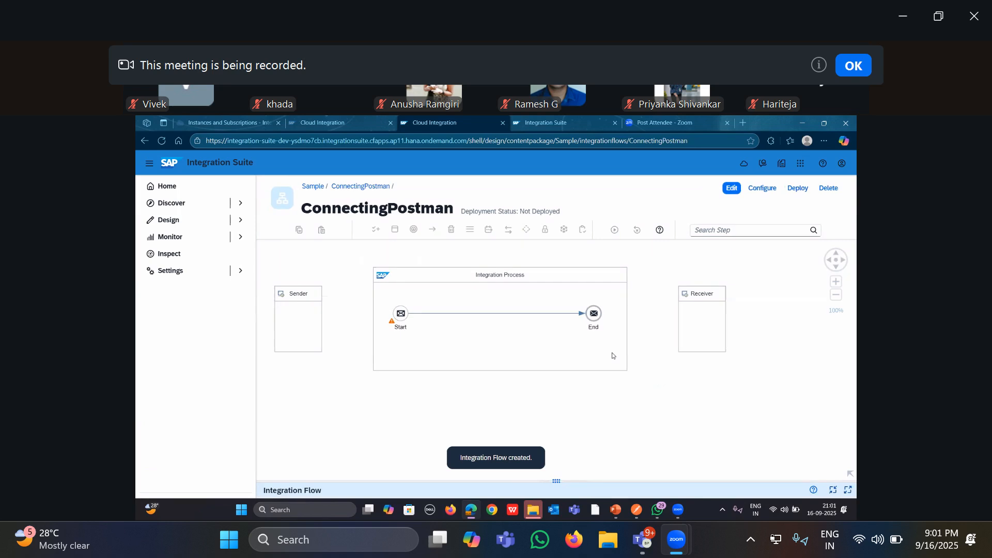
Put the ConnectingPostman flow into edit mode and rename its Sender participant to Postman
{"action": "left_click", "coordinate": [313, 313]}
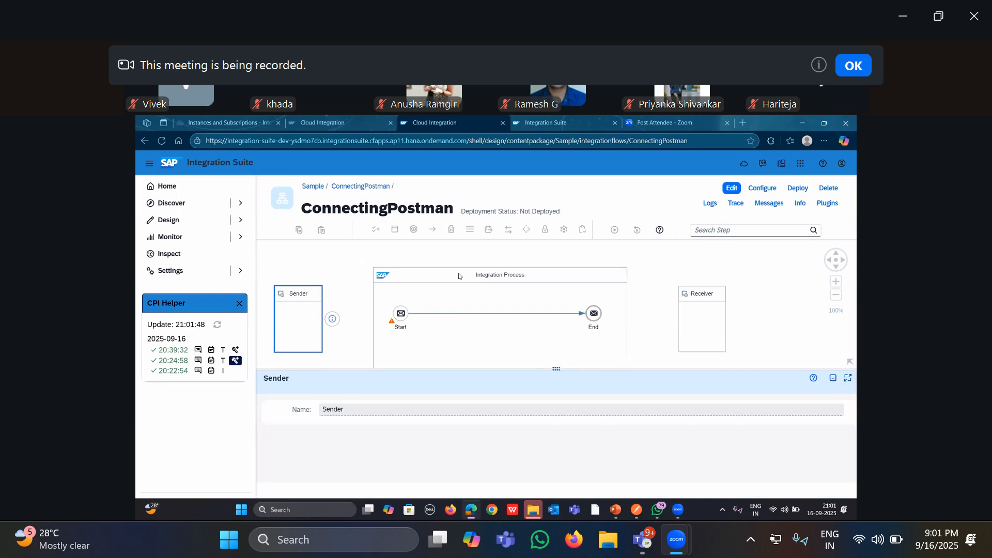
{"action": "left_click", "coordinate": [732, 188]}
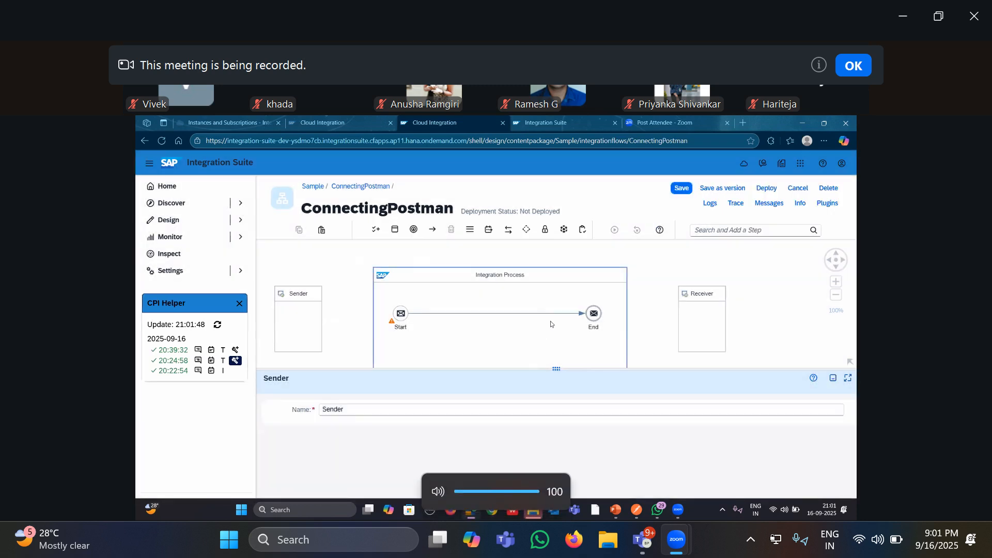
{"action": "left_click", "coordinate": [306, 297]}
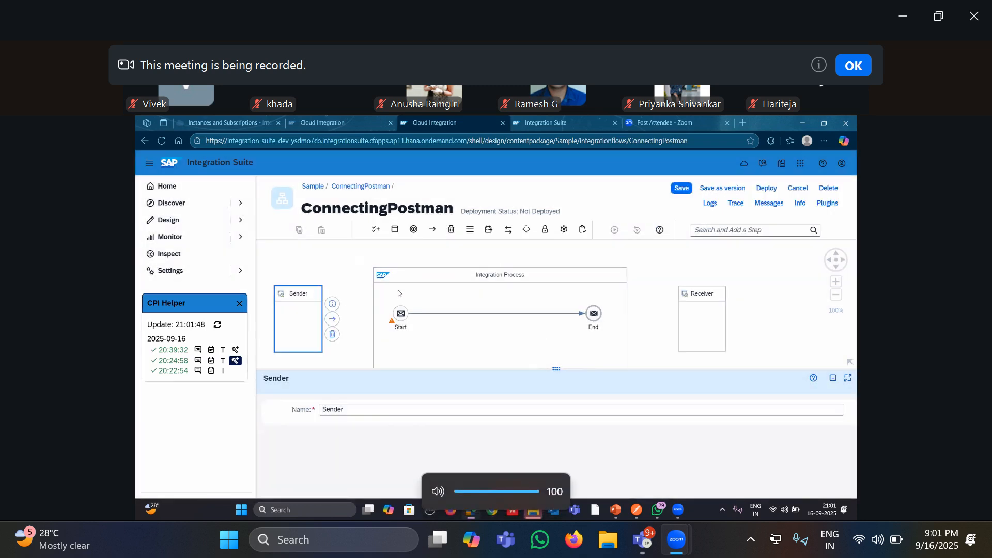
{"action": "left_click", "coordinate": [356, 412]}
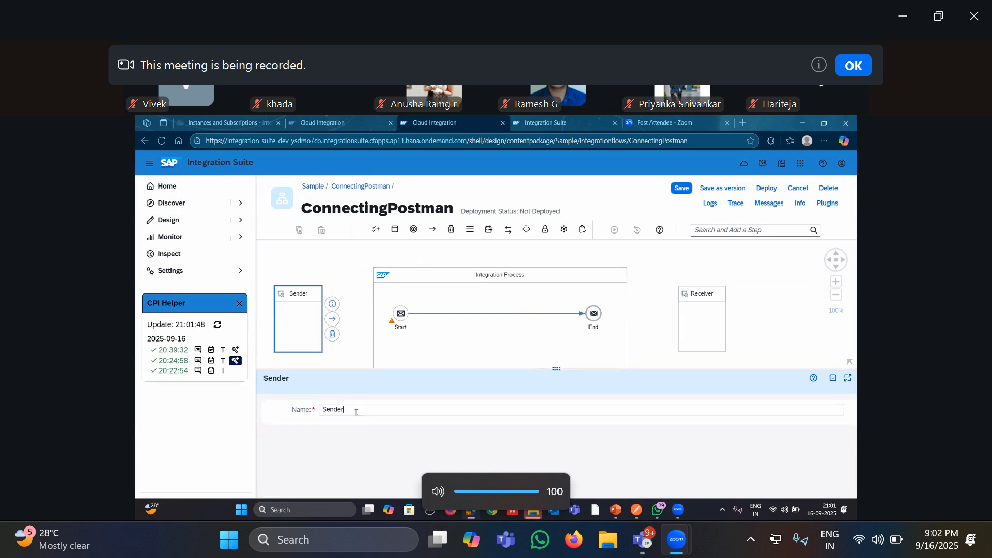
{"action": "key", "text": "BackSpace"}
{"action": "key", "text": "BackSpace"}
{"action": "key", "text": "BackSpace"}
{"action": "key", "text": "BackSpace"}
{"action": "key", "text": "BackSpace"}
{"action": "key", "text": "BackSpace"}
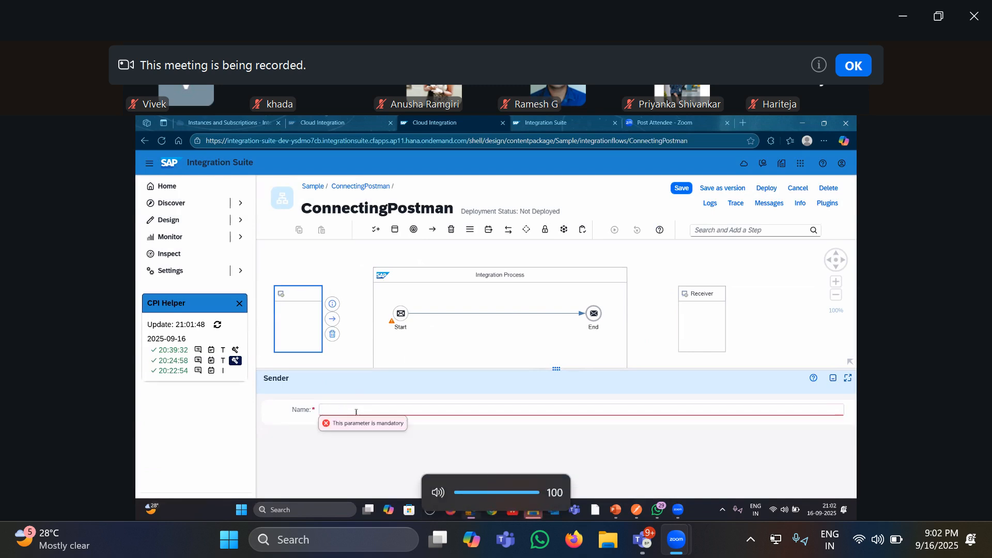
{"action": "type", "text": "/p"}
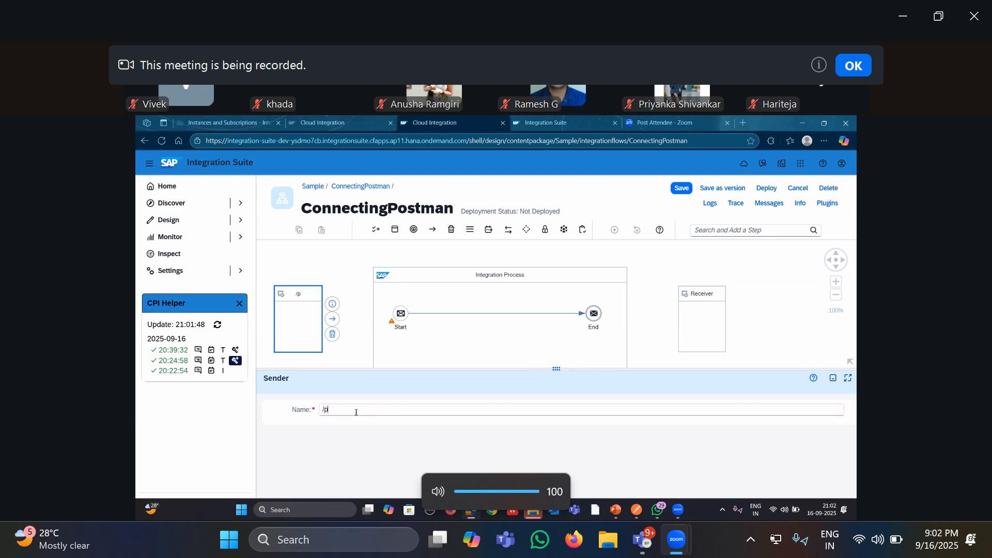
{"action": "key", "text": "BackSpace"}
{"action": "key", "text": "BackSpace"}
{"action": "type", "text": "Postman"}
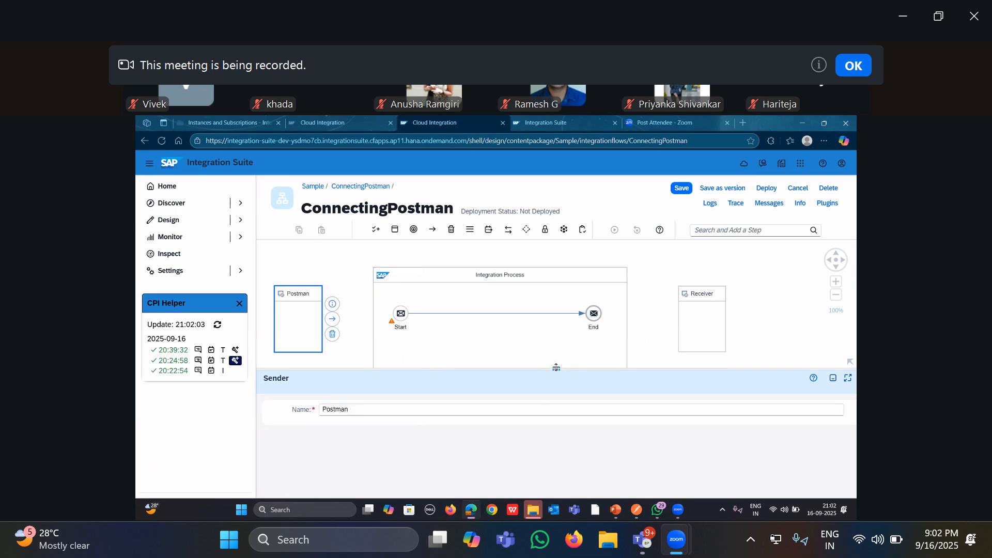
Connect the Postman participant to the Start event using the HTTPS adapter
{"action": "left_click_drag", "start_coordinate": [556, 369], "coordinate": [556, 439]}
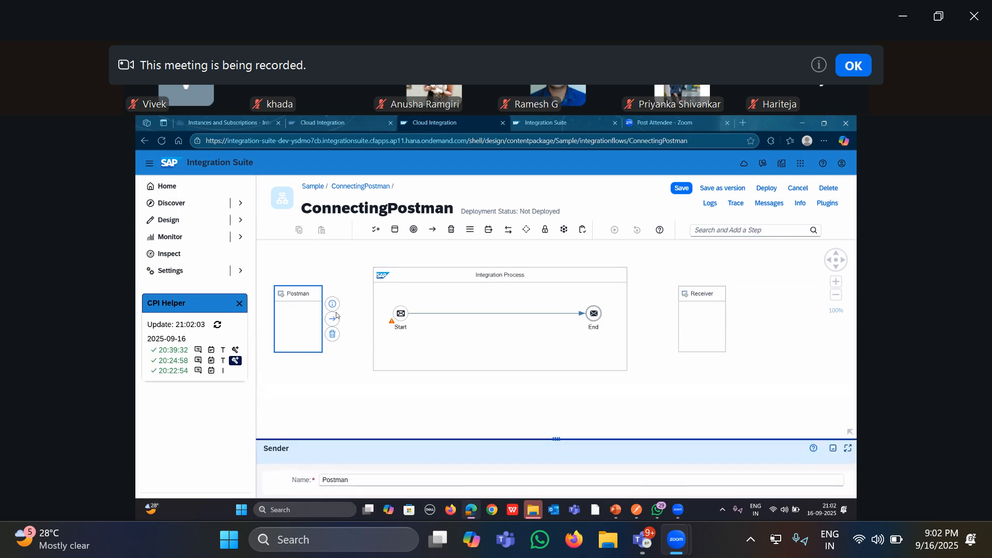
{"action": "left_click_drag", "start_coordinate": [332, 319], "coordinate": [401, 313]}
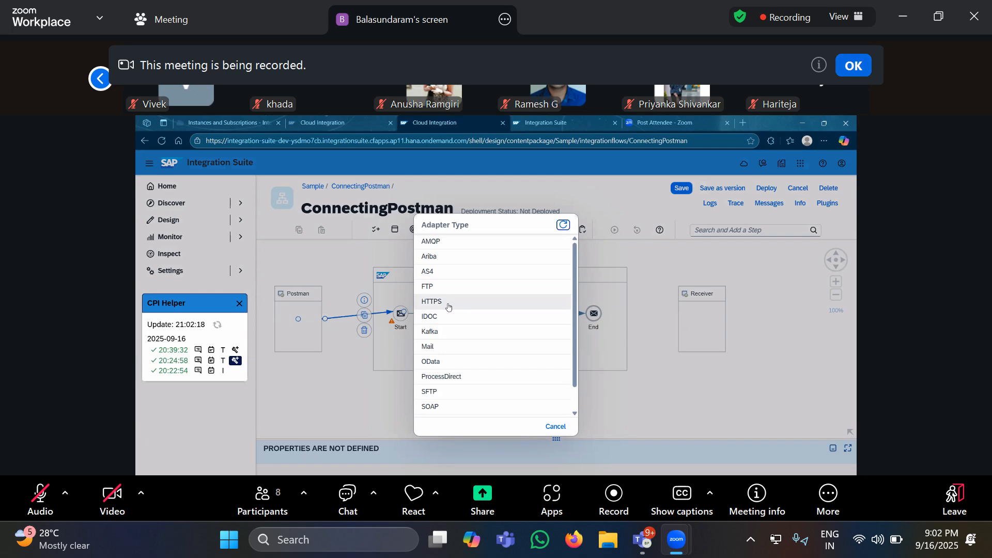
{"action": "left_click", "coordinate": [465, 302]}
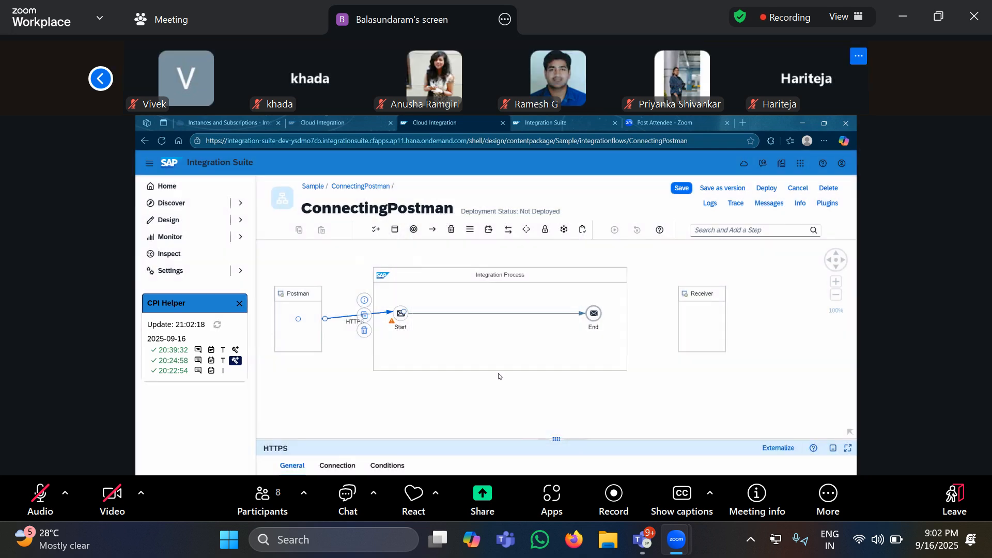
In the HTTPS channel's connection settings, enter / as the address and turn off CSRF protection
{"action": "left_click_drag", "start_coordinate": [555, 439], "coordinate": [557, 260]}
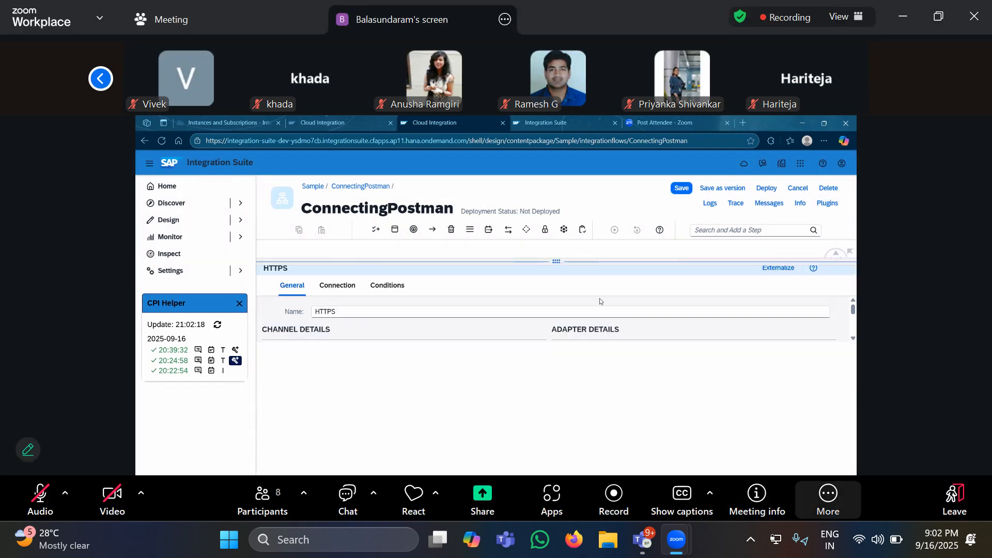
{"action": "left_click", "coordinate": [340, 286]}
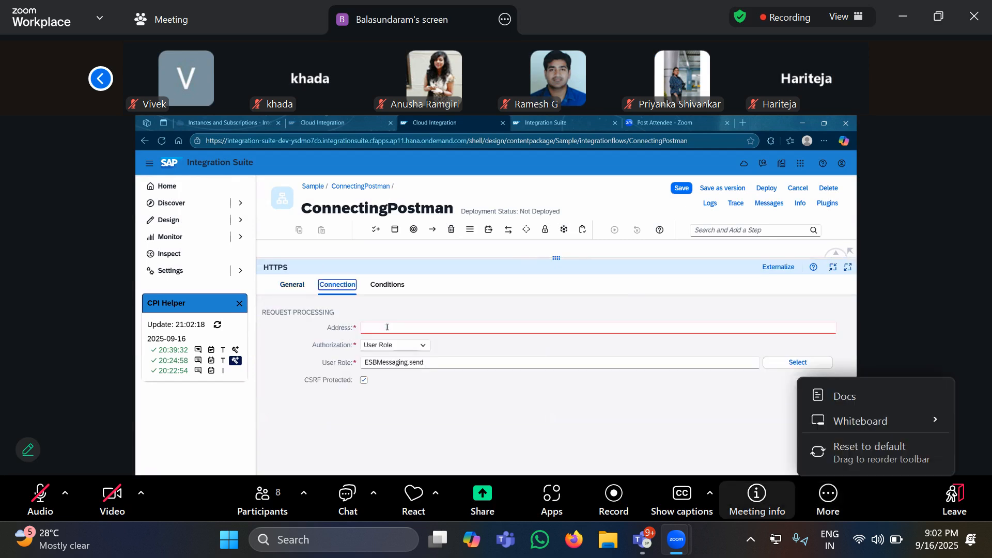
{"action": "left_click", "coordinate": [387, 326]}
{"action": "left_click", "coordinate": [758, 499]}
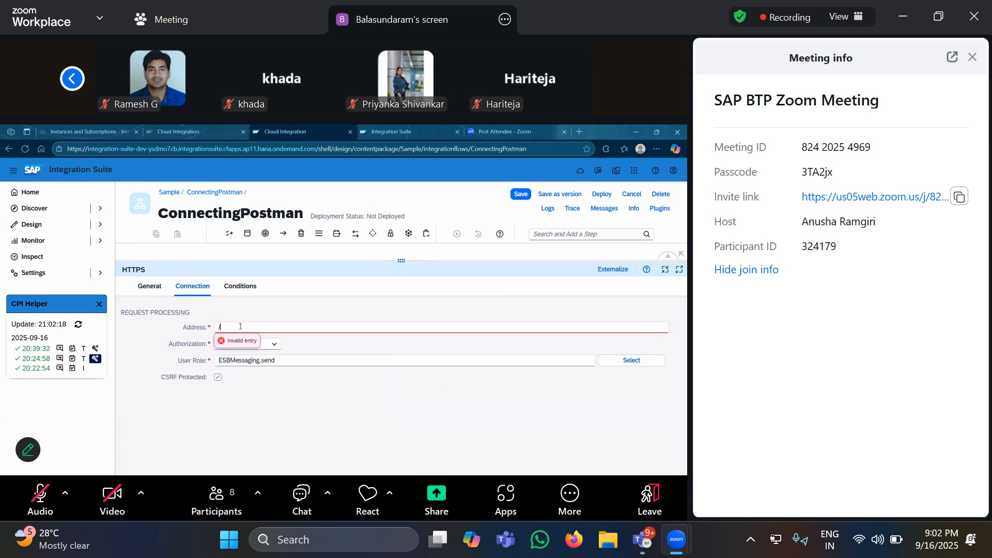
{"action": "type", "text": "/"}
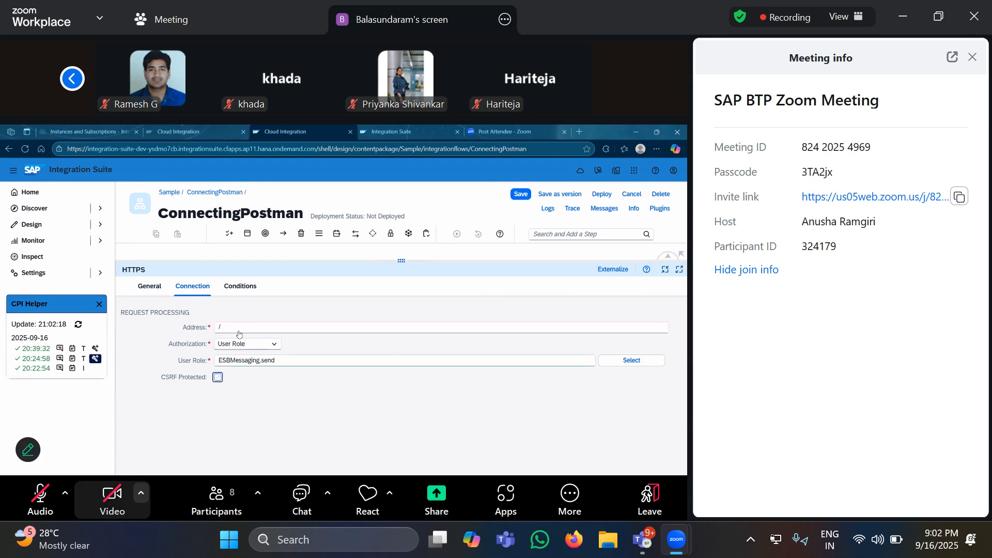
Set the Zoom meeting's speaker to Same as system and close the meeting information
{"action": "left_click", "coordinate": [65, 493]}
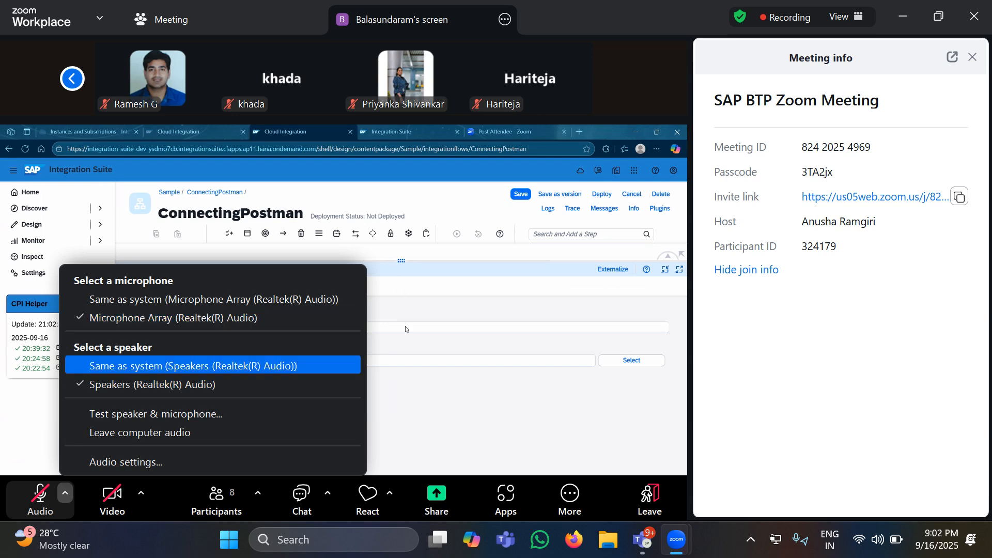
{"action": "left_click", "coordinate": [193, 366]}
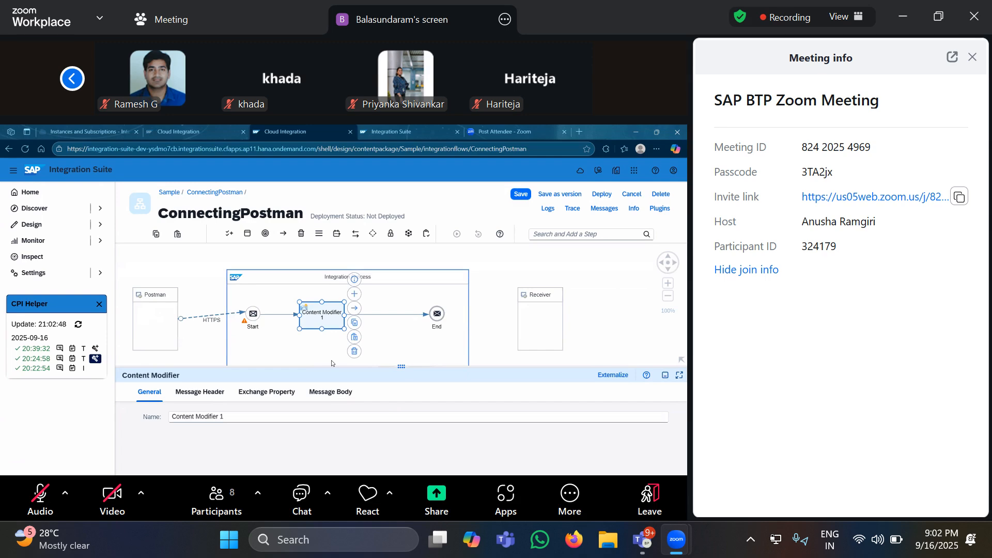
{"action": "left_click", "coordinate": [973, 57]}
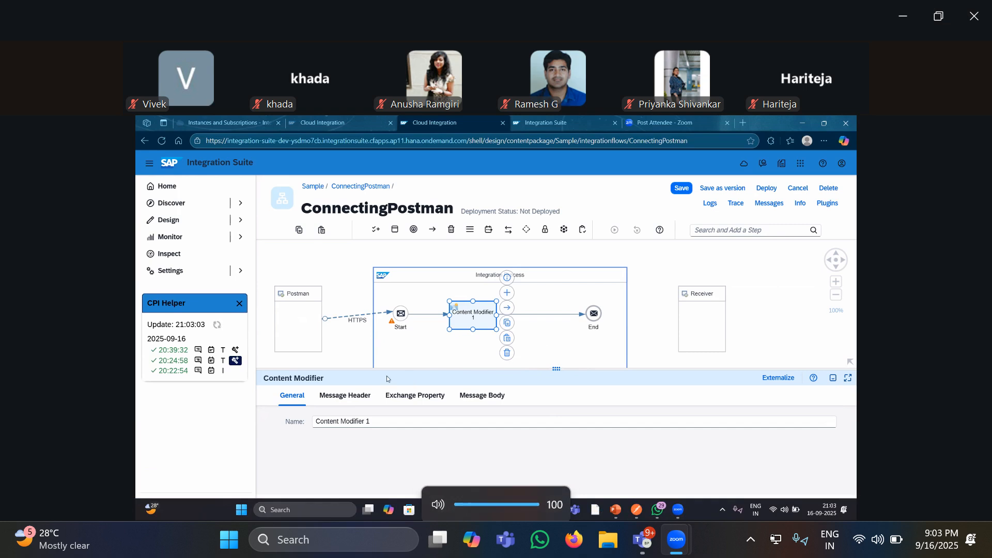
Set the Content Modifier's message body type to Expression and enter ${in.body} as the body
{"action": "left_click", "coordinate": [335, 397]}
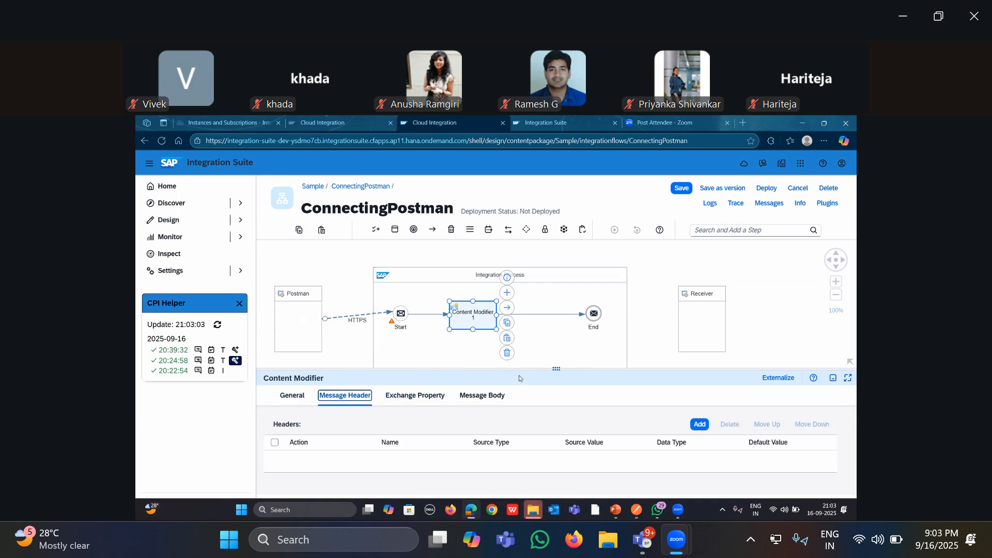
{"action": "left_click_drag", "start_coordinate": [561, 373], "coordinate": [557, 257]}
{"action": "left_click", "coordinate": [494, 283]}
{"action": "left_click", "coordinate": [342, 283]}
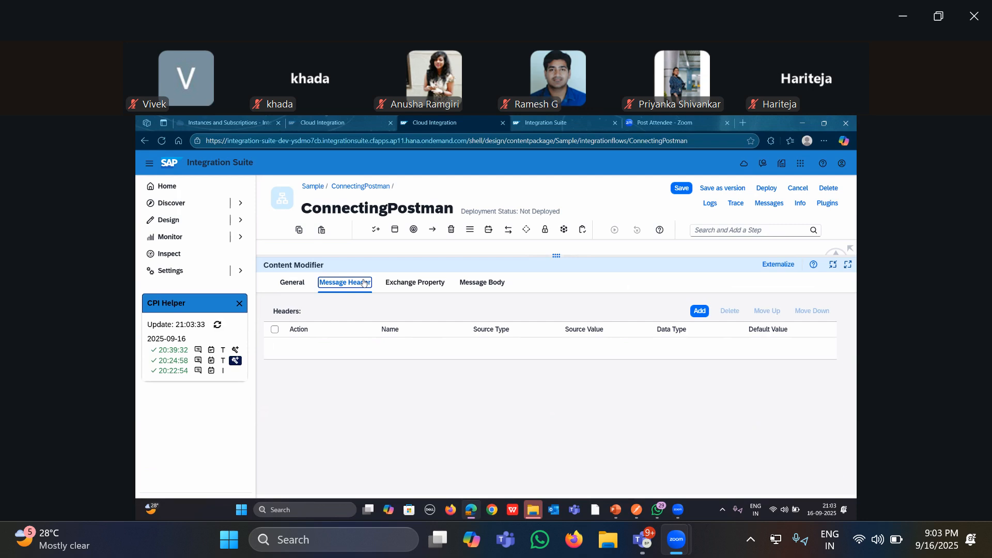
{"action": "left_click", "coordinate": [482, 287]}
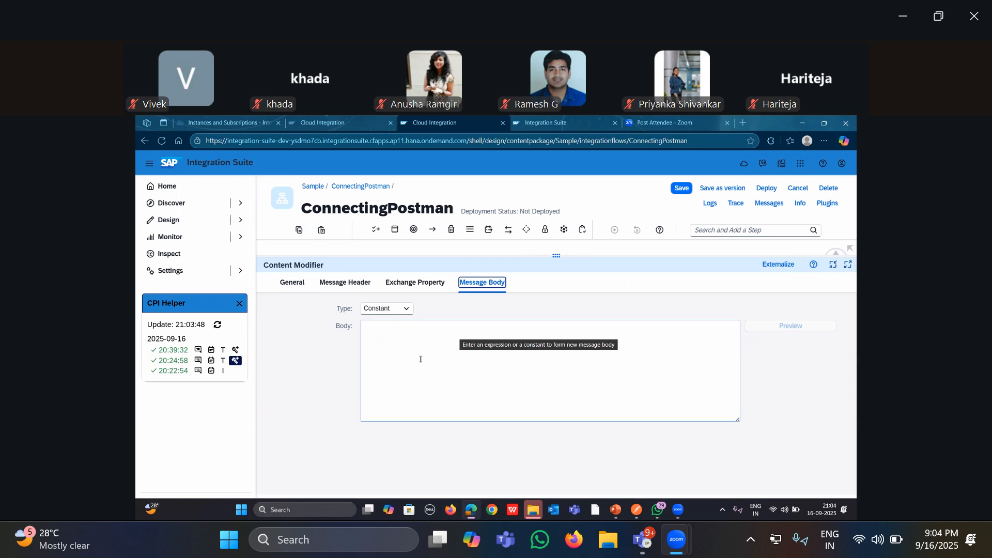
{"action": "left_click_drag", "start_coordinate": [556, 257], "coordinate": [573, 283]}
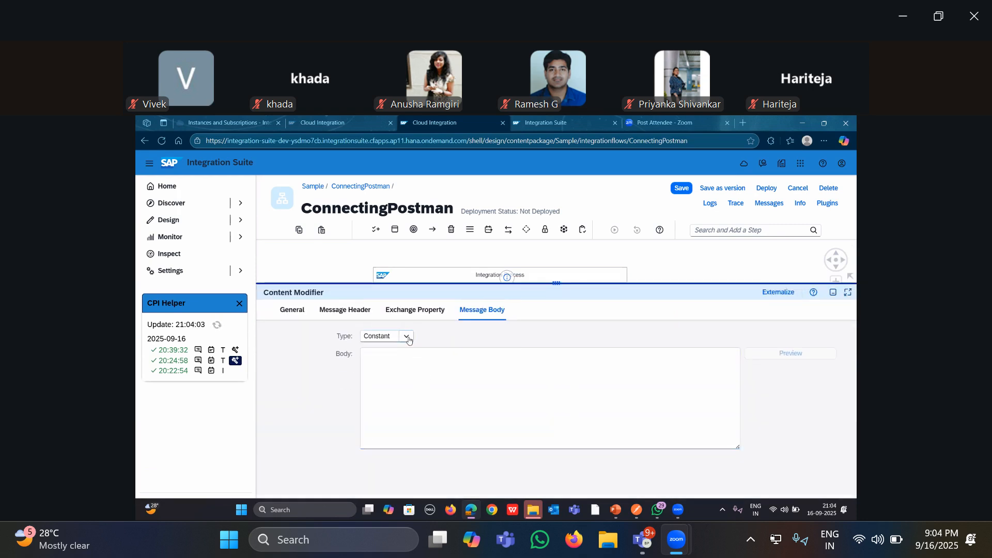
{"action": "left_click", "coordinate": [408, 340]}
{"action": "left_click", "coordinate": [404, 365]}
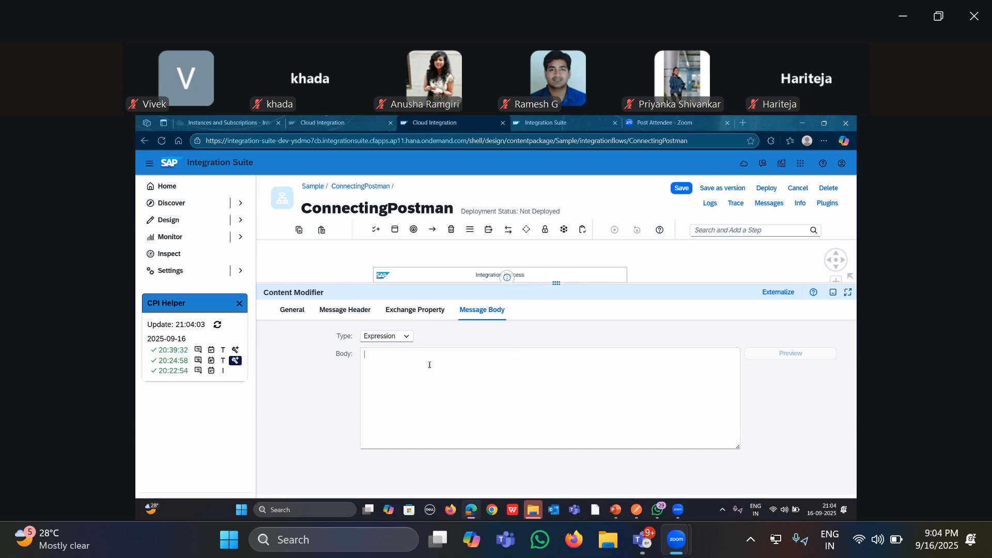
{"action": "left_click", "coordinate": [429, 365]}
{"action": "type", "text": "${in.body}"}
{"action": "double_click", "coordinate": [372, 354]}
{"action": "double_click", "coordinate": [386, 355]}
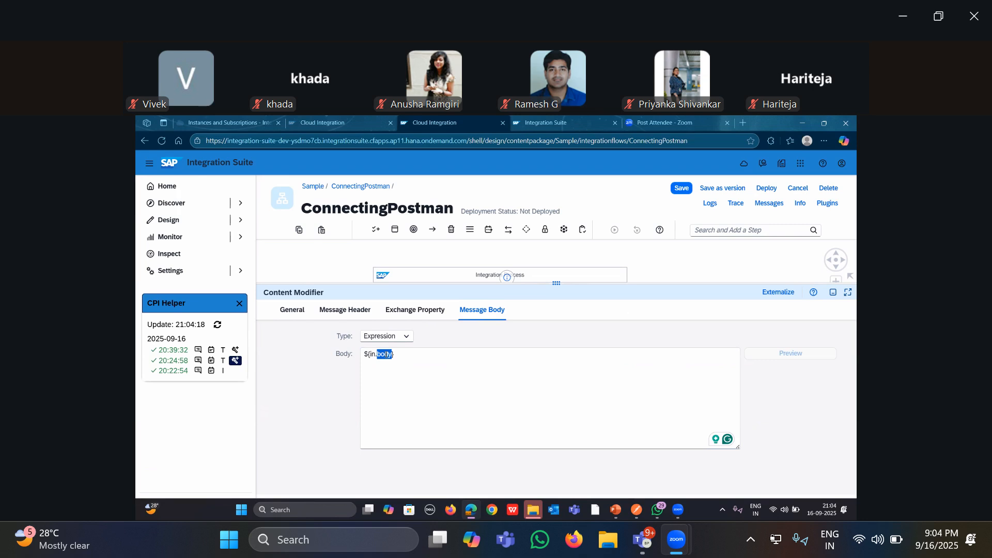
Activate trace for the ConnectingPostman flow, then save and deploy it on the Cloud Integration runtime profile
{"action": "left_click_drag", "start_coordinate": [557, 285], "coordinate": [557, 401]}
{"action": "left_click", "coordinate": [736, 203]}
{"action": "left_click", "coordinate": [767, 188]}
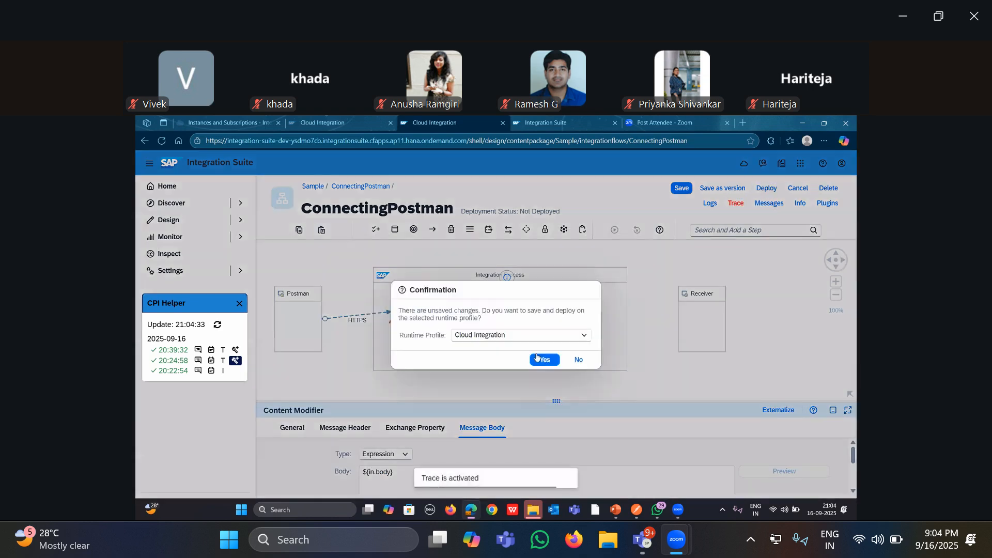
{"action": "left_click", "coordinate": [540, 360]}
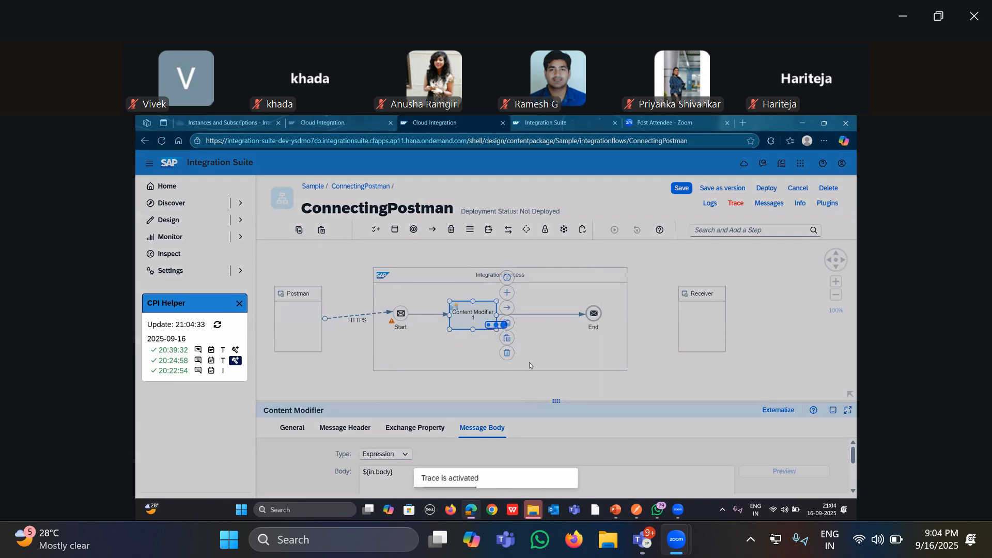
{"action": "left_click", "coordinate": [550, 345]}
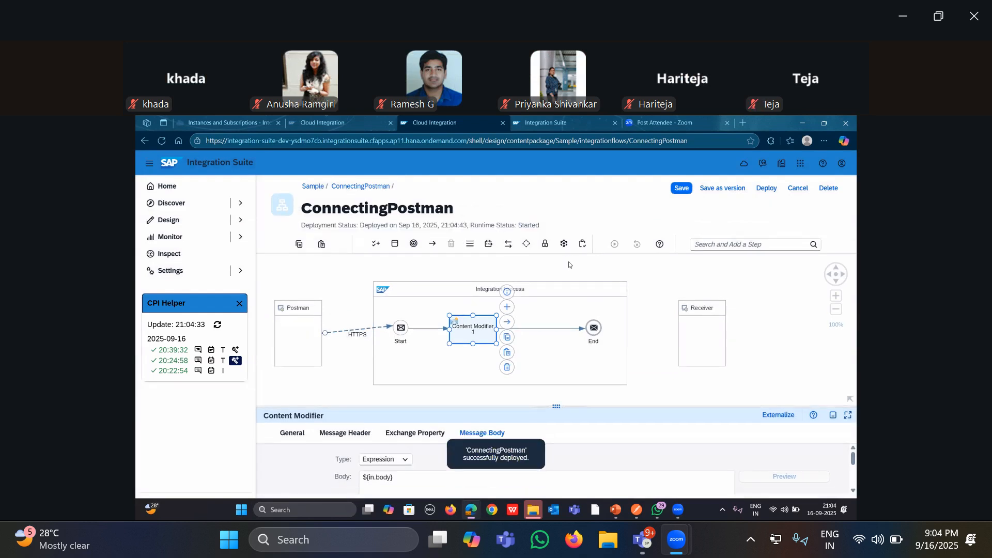
Open the ConnectingPostman flow's deployment status, go to its entry in Manage Integration Content, and copy the endpoint URL
{"action": "left_click", "coordinate": [637, 263]}
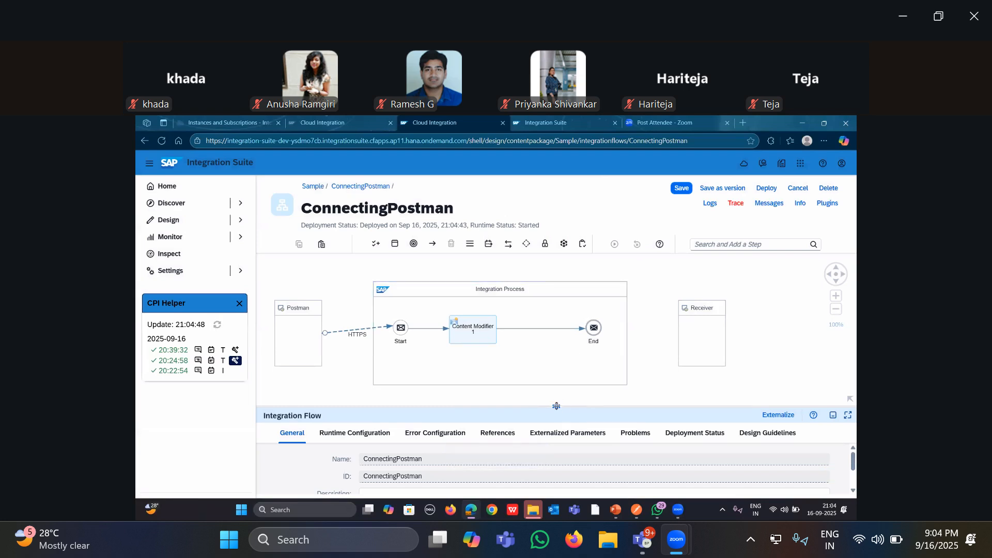
{"action": "left_click_drag", "start_coordinate": [556, 406], "coordinate": [556, 269]}
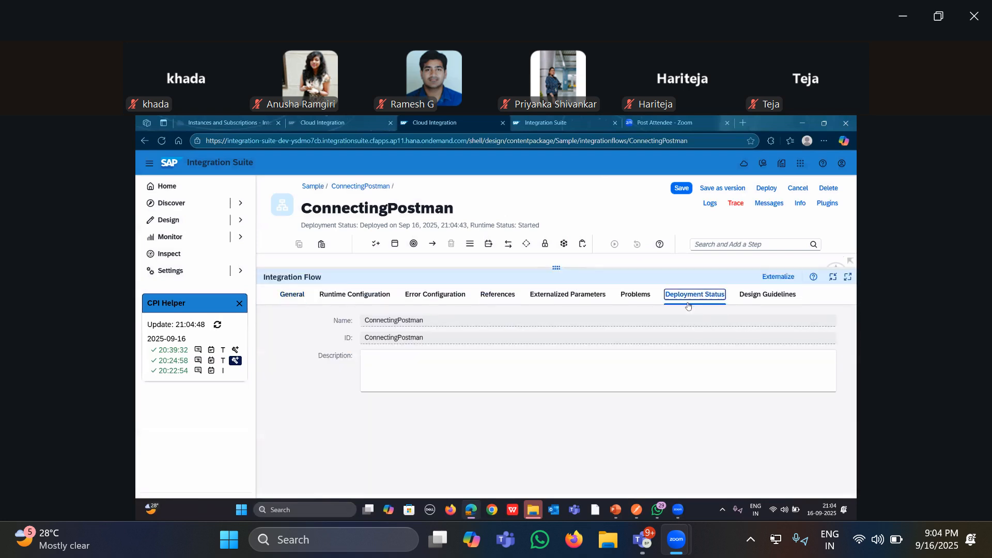
{"action": "left_click", "coordinate": [688, 306]}
{"action": "left_click", "coordinate": [510, 314]}
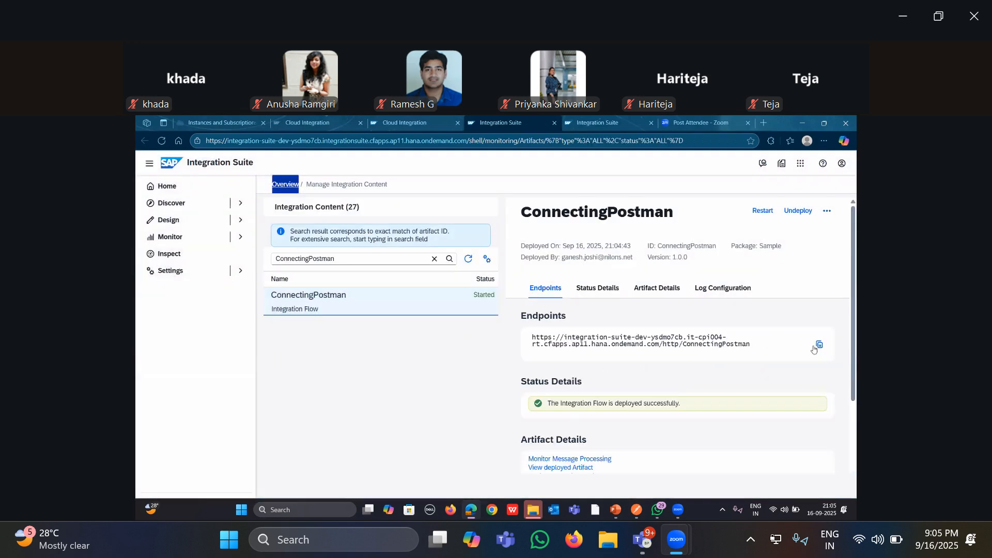
{"action": "left_click", "coordinate": [815, 348]}
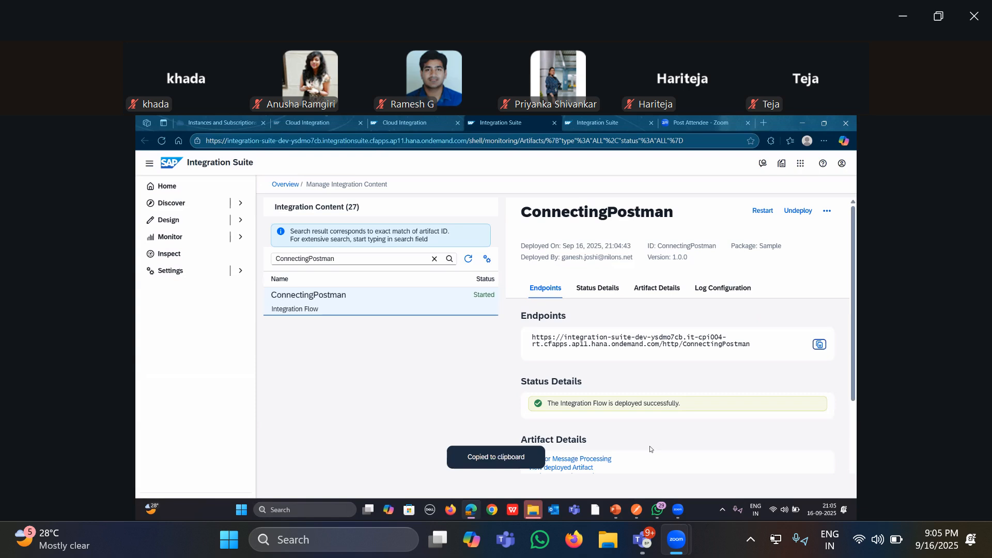
Switch to Postman and create a new HTTP request
{"action": "left_click", "coordinate": [637, 509]}
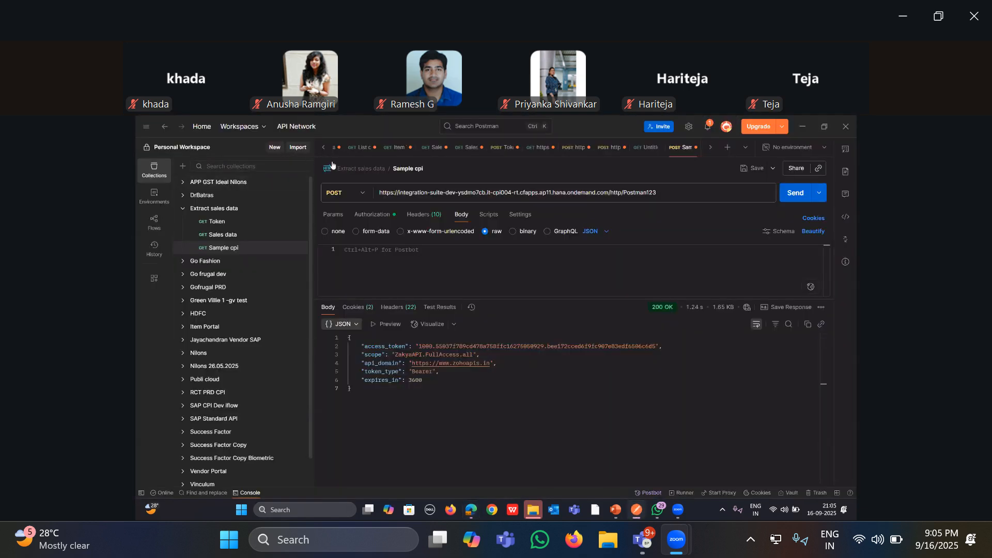
{"action": "left_click", "coordinate": [305, 149]}
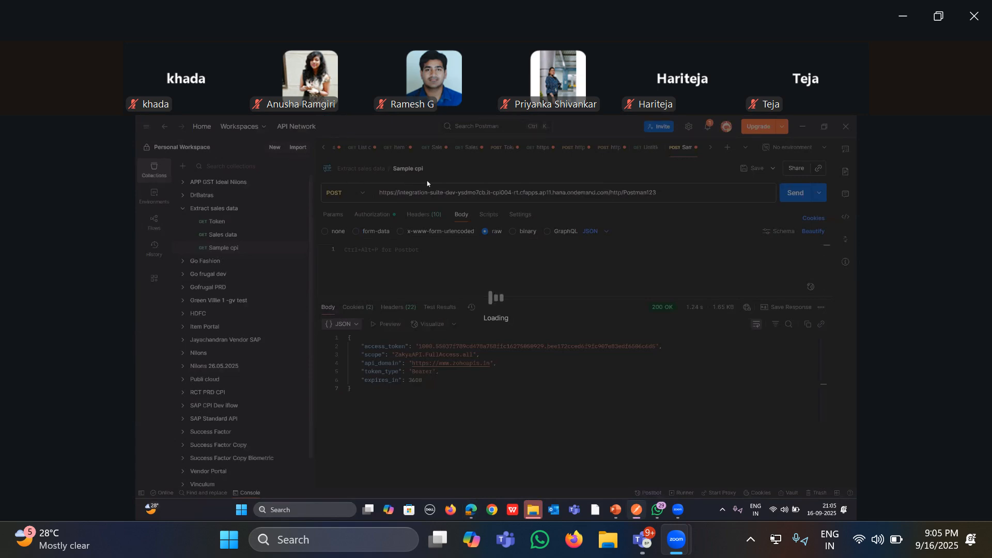
{"action": "left_click", "coordinate": [275, 147]}
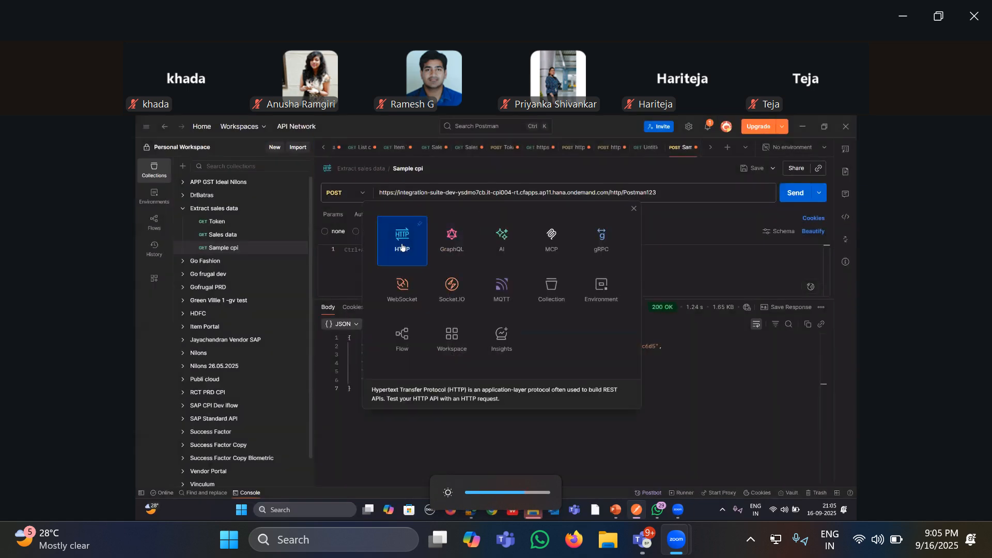
{"action": "left_click", "coordinate": [403, 243]}
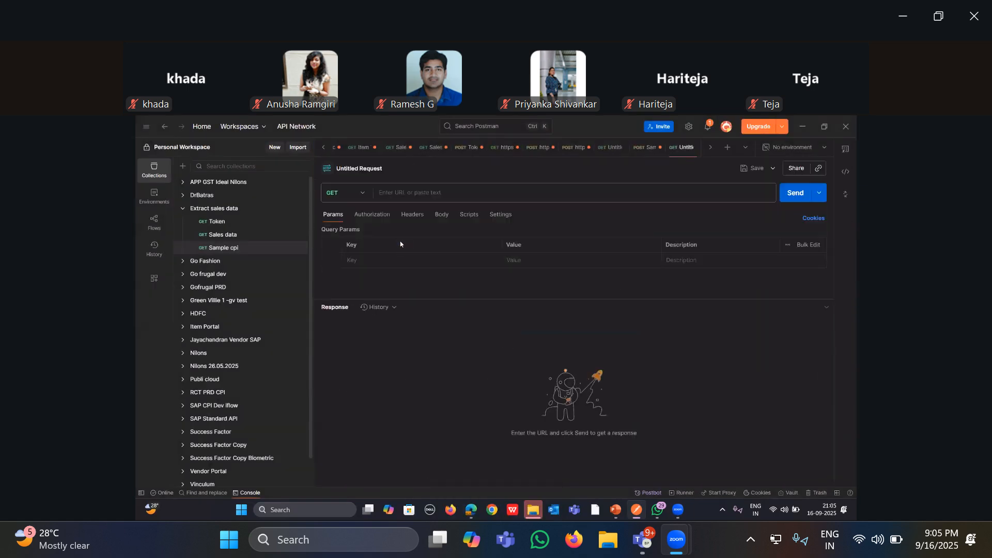
Look through the new request's available methods, URL field, authorization types, headers and body options
{"action": "left_click", "coordinate": [365, 195]}
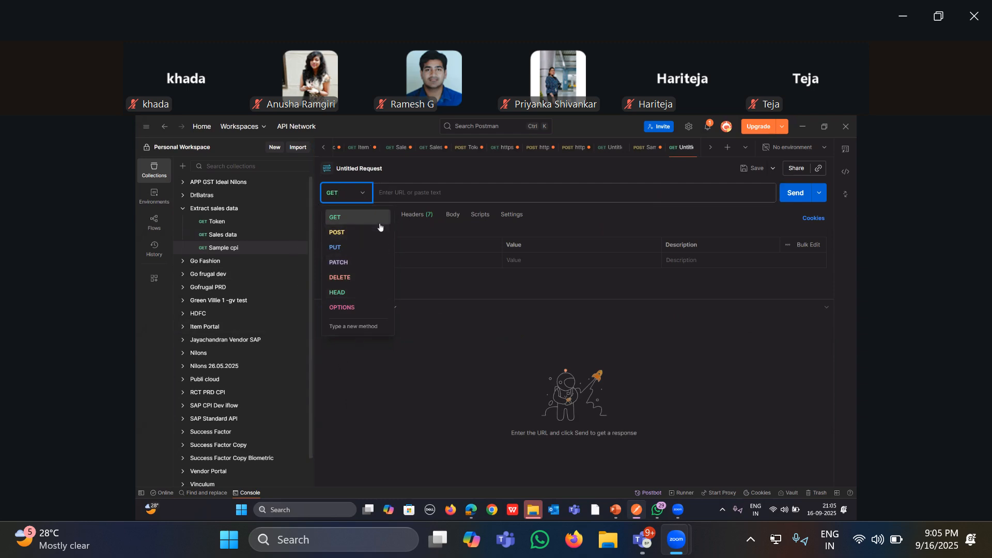
{"action": "left_click", "coordinate": [435, 191]}
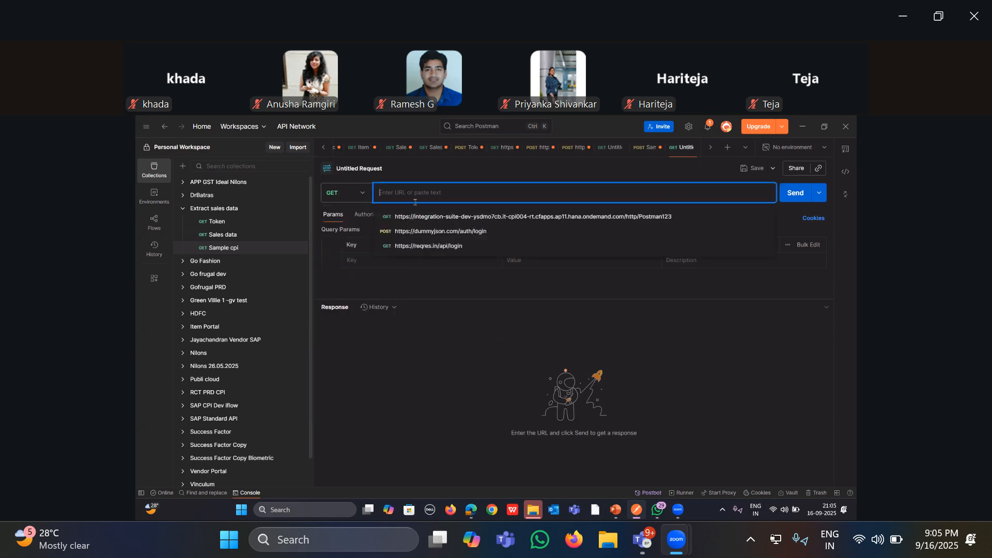
{"action": "left_click", "coordinate": [396, 318]}
{"action": "left_click", "coordinate": [371, 215]}
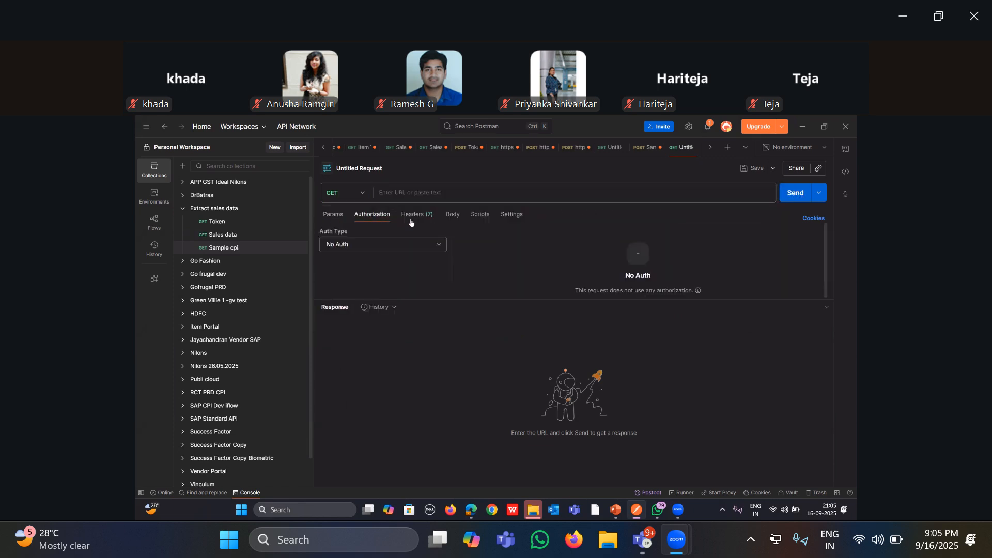
{"action": "left_click", "coordinate": [434, 243]}
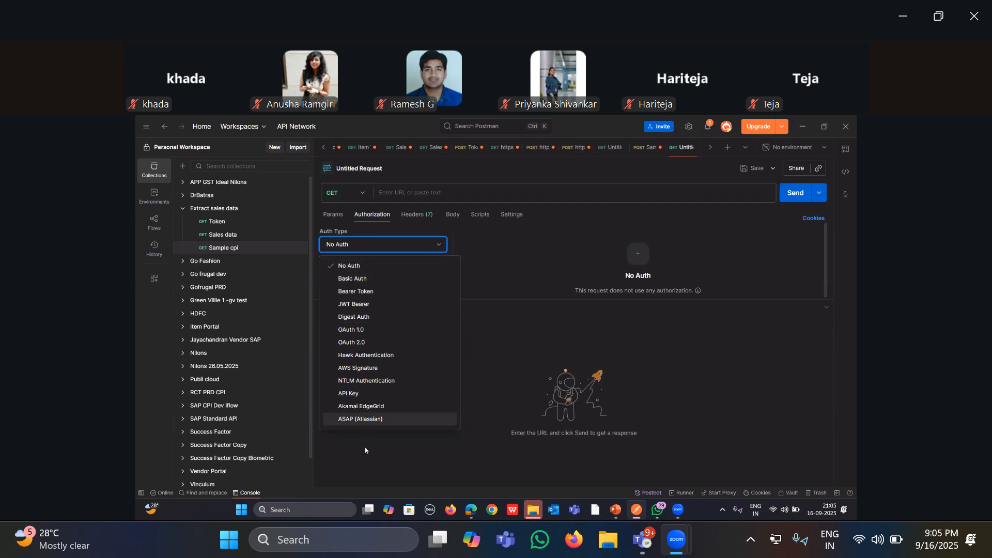
{"action": "left_click", "coordinate": [416, 214]}
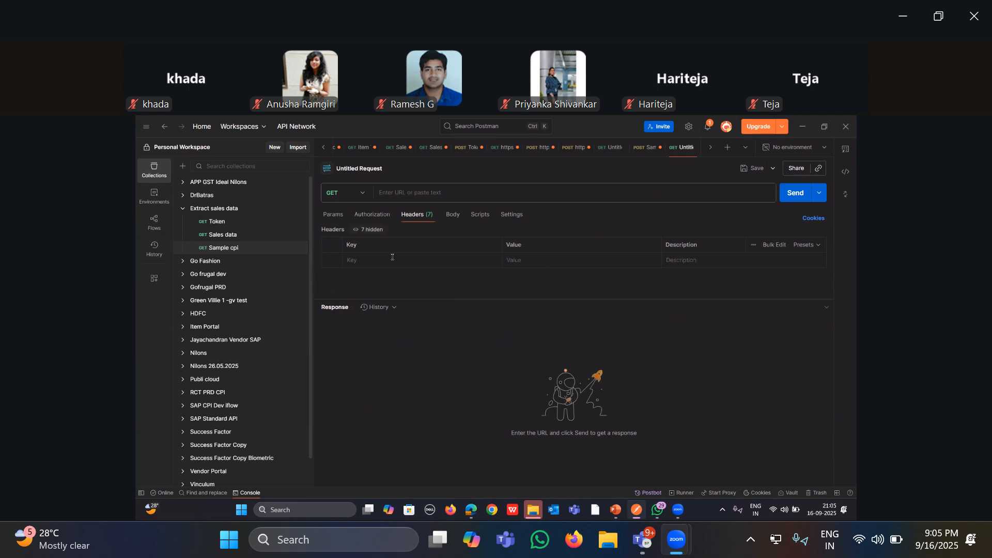
{"action": "left_click", "coordinate": [452, 216]}
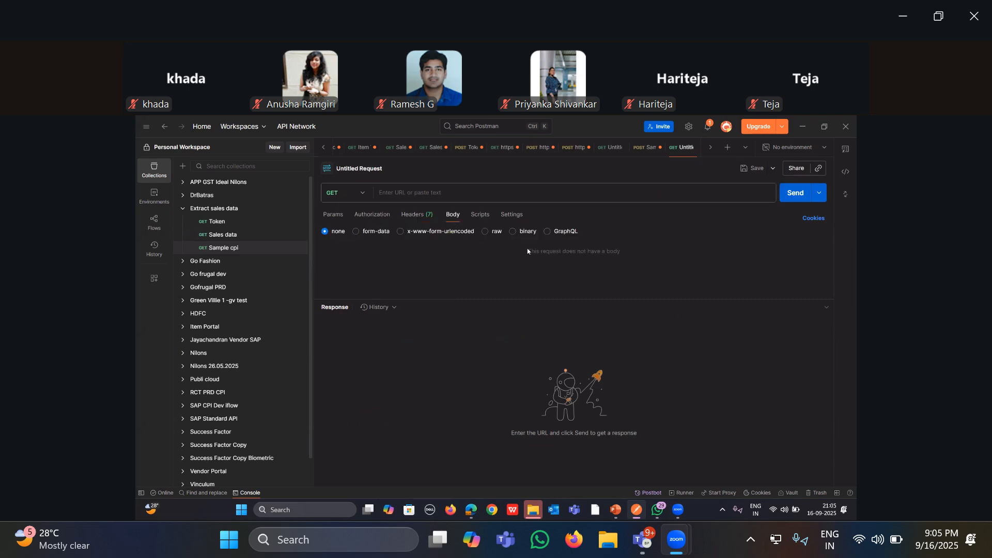
Paste the copied ConnectingPostman endpoint as the request URL and set the method to POST
{"action": "left_click", "coordinate": [407, 195]}
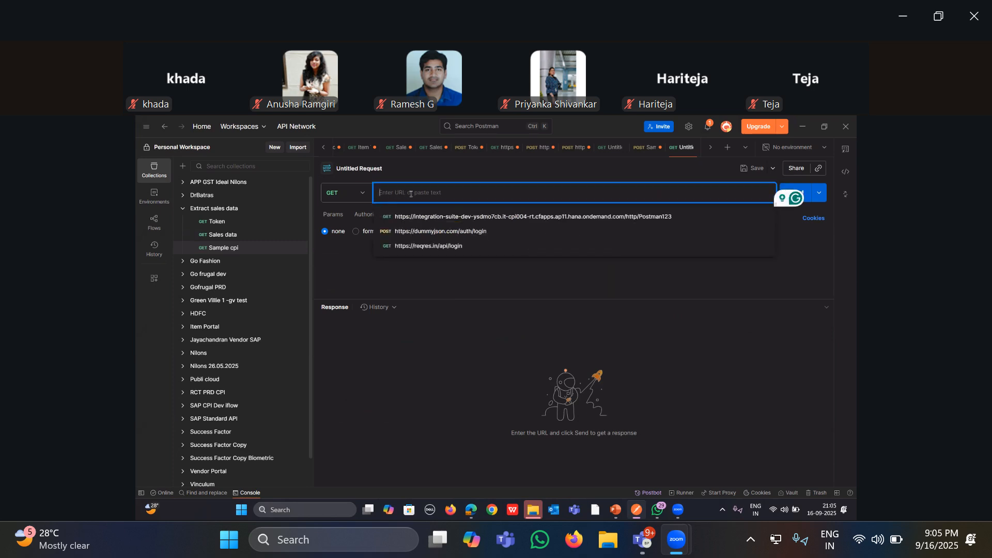
{"action": "key", "text": "ctrl+v"}
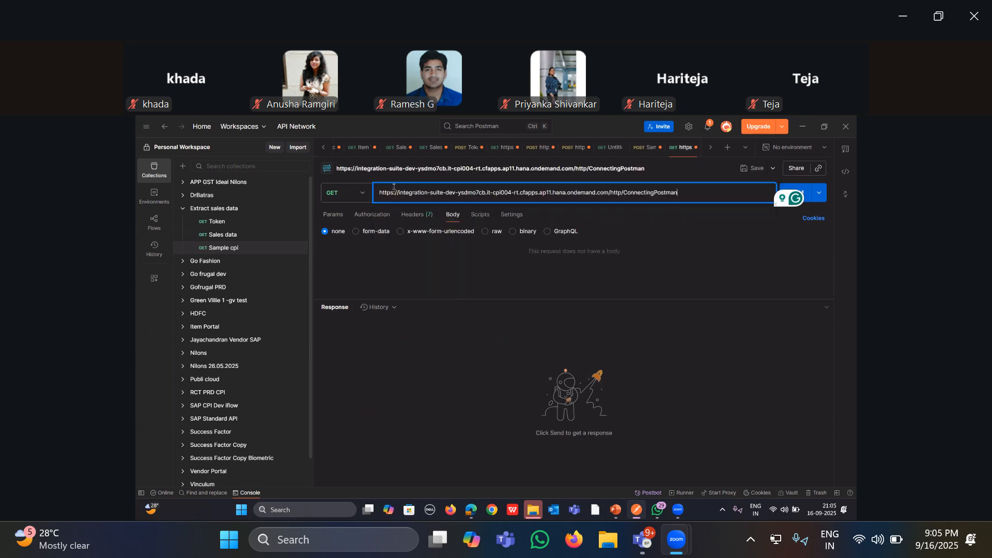
{"action": "left_click", "coordinate": [362, 194]}
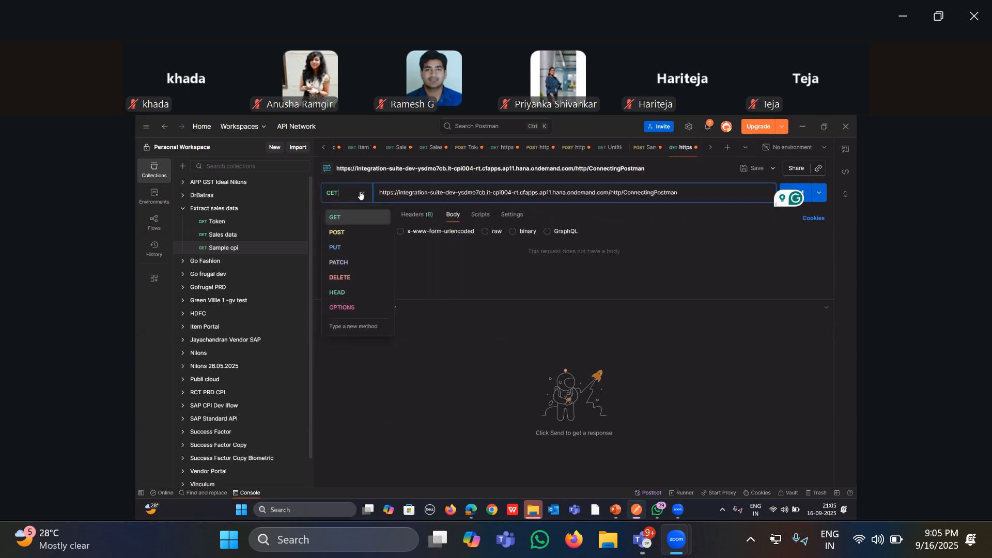
{"action": "left_click", "coordinate": [358, 232]}
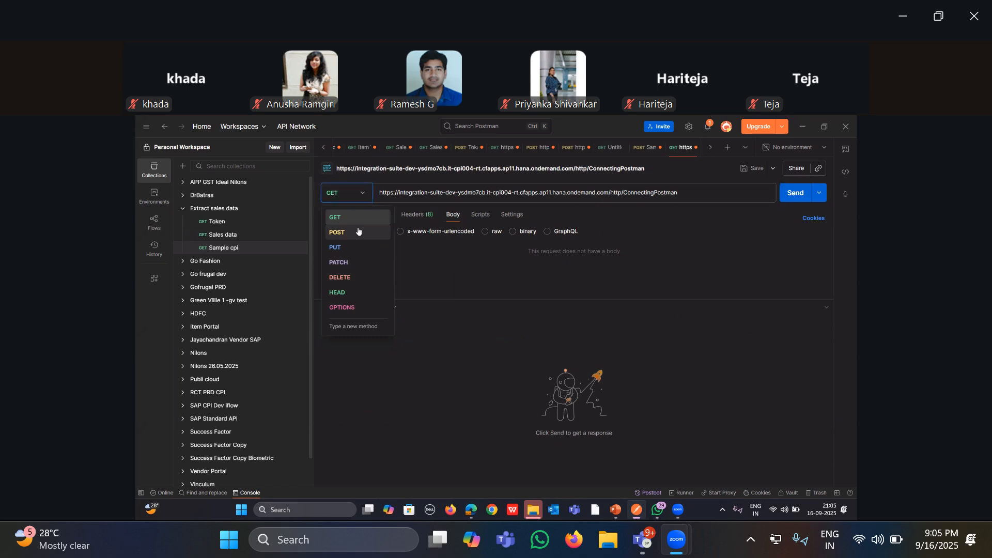
Set the request body to raw JSON and enter an object with a person's name under "Name" and "CPI" under "Subject"
{"action": "left_click", "coordinate": [484, 233]}
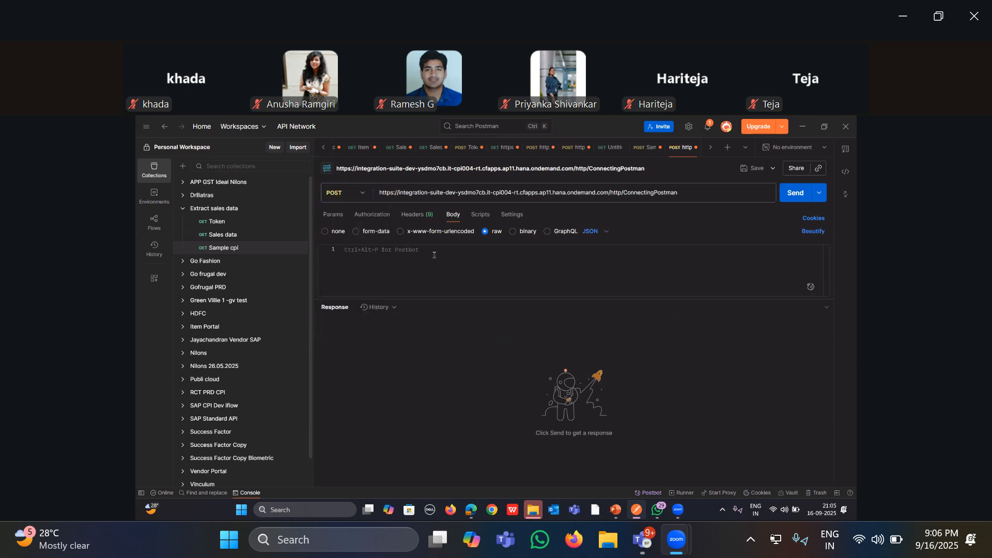
{"action": "left_click", "coordinate": [434, 254]}
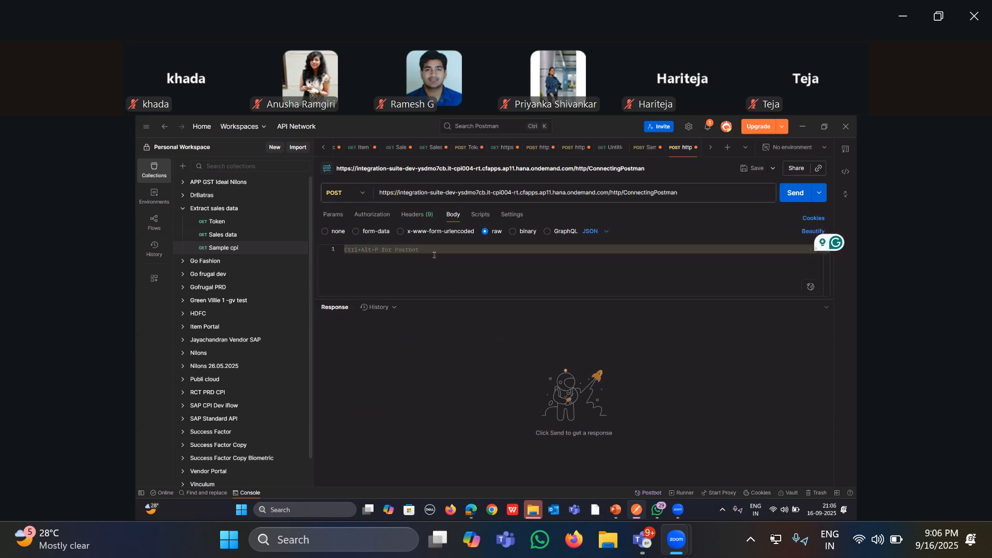
{"action": "type", "text": "{"}
{"action": "key", "text": "Return"}
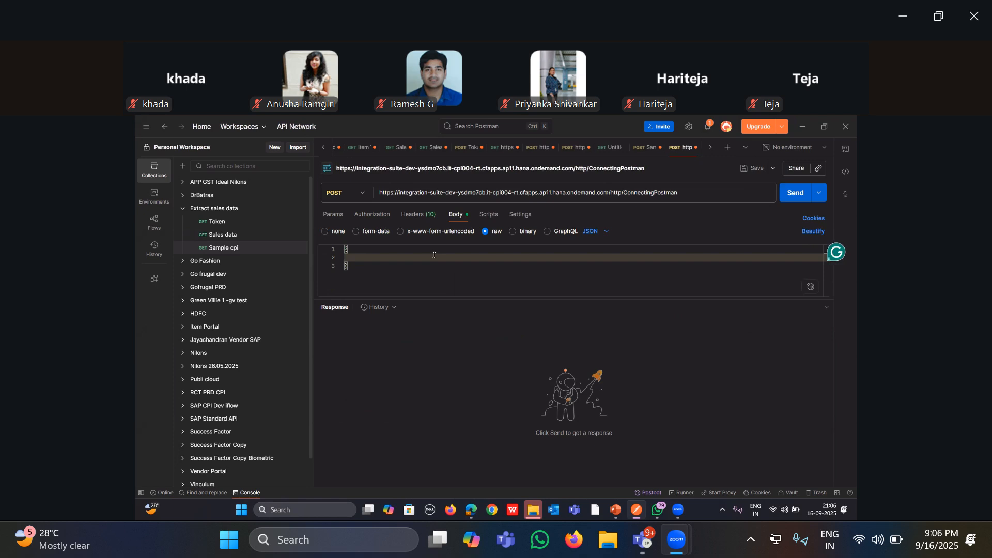
{"action": "type", "text": "\"Name\":\"Bala"}
{"action": "type", "text": ","}
{"action": "key", "text": "Return"}
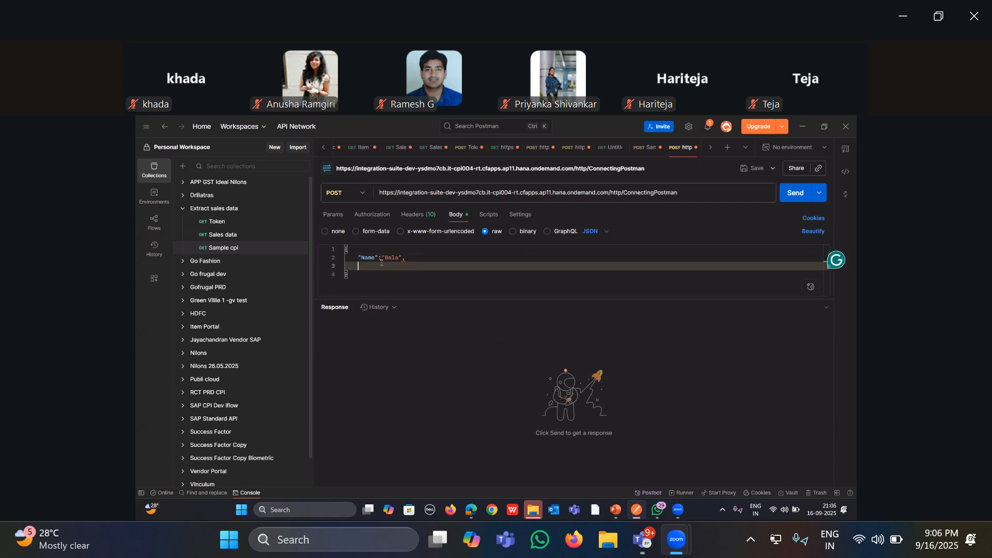
{"action": "type", "text": "\"Subject\":\"CPI"}
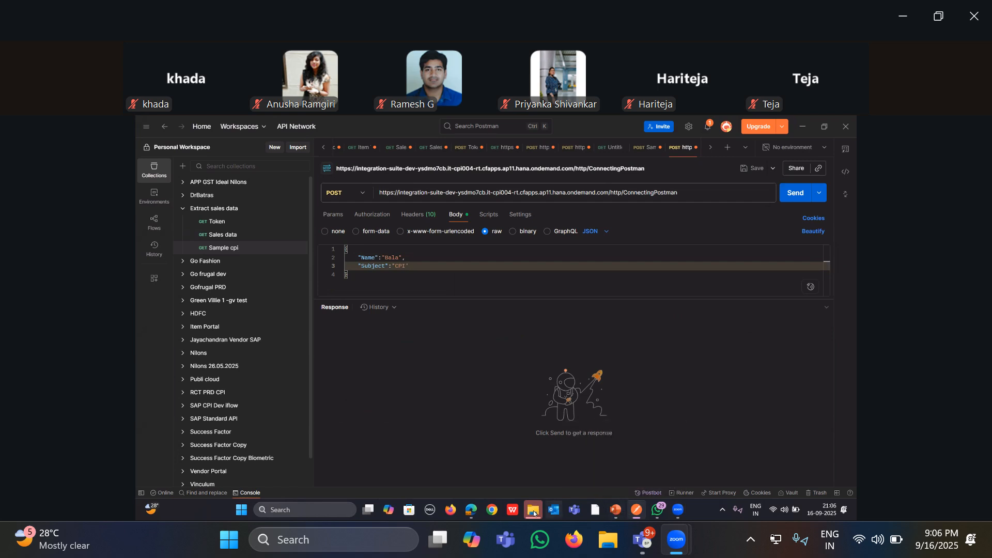
Switch to the ConnectingPostman flow in Integration Suite, turn trace off and on again, and shrink the properties area to show the diagram
{"action": "mouse_move", "coordinate": [470, 512]}
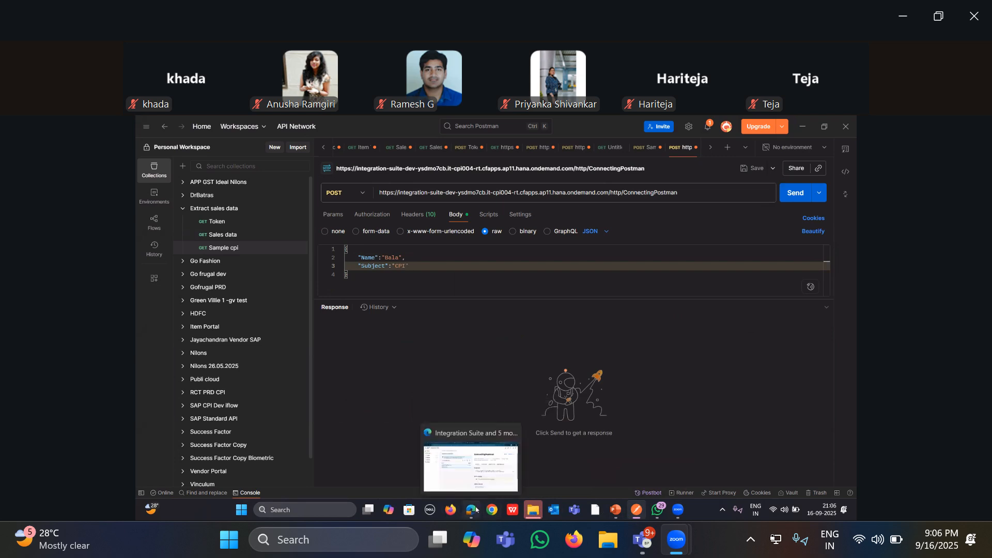
{"action": "left_click", "coordinate": [476, 479]}
{"action": "left_click", "coordinate": [405, 123]}
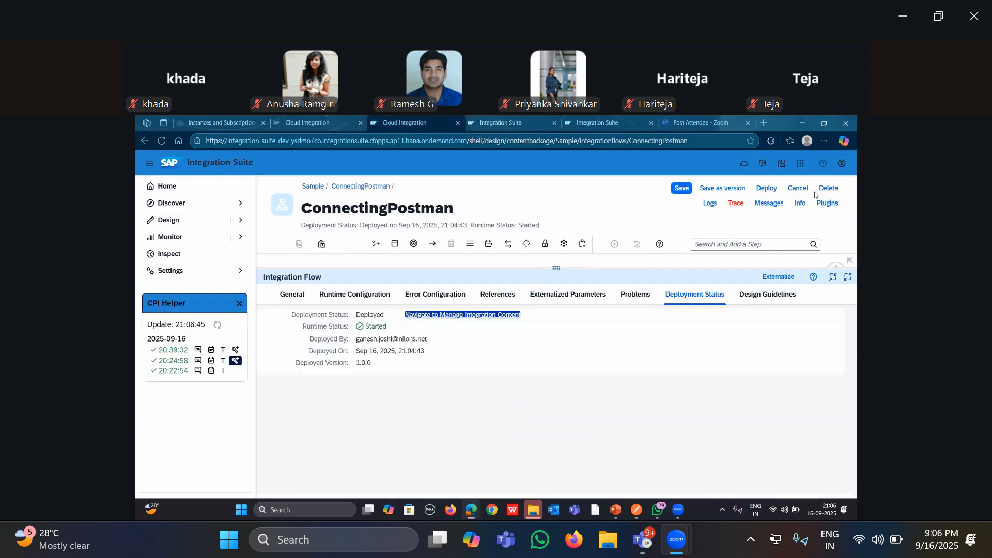
{"action": "left_click", "coordinate": [736, 203]}
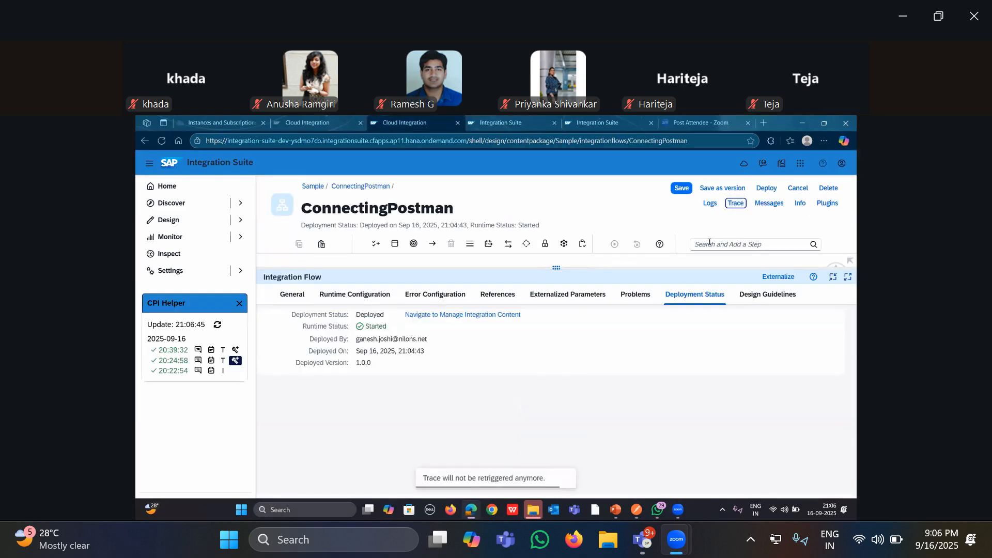
{"action": "left_click", "coordinate": [739, 203]}
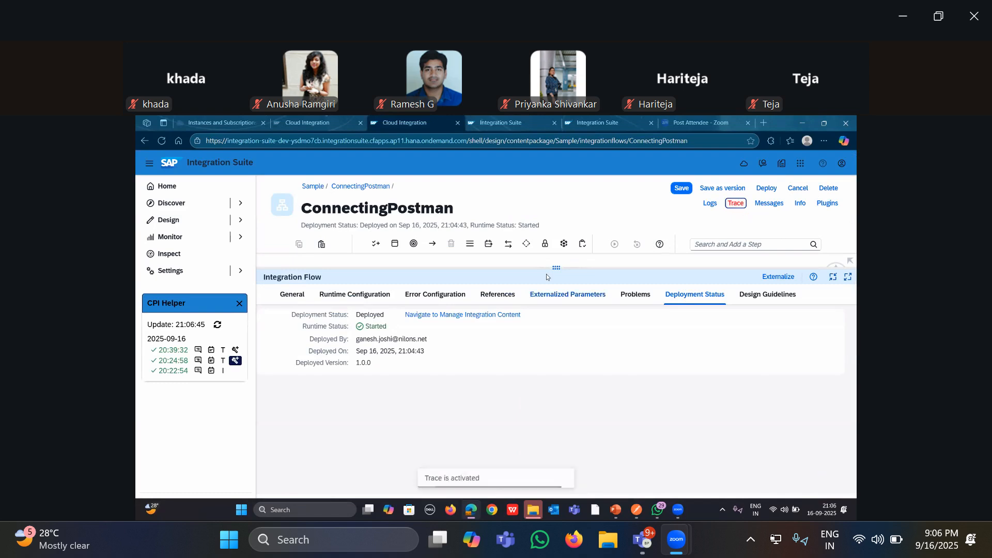
{"action": "left_click_drag", "start_coordinate": [553, 269], "coordinate": [540, 445]}
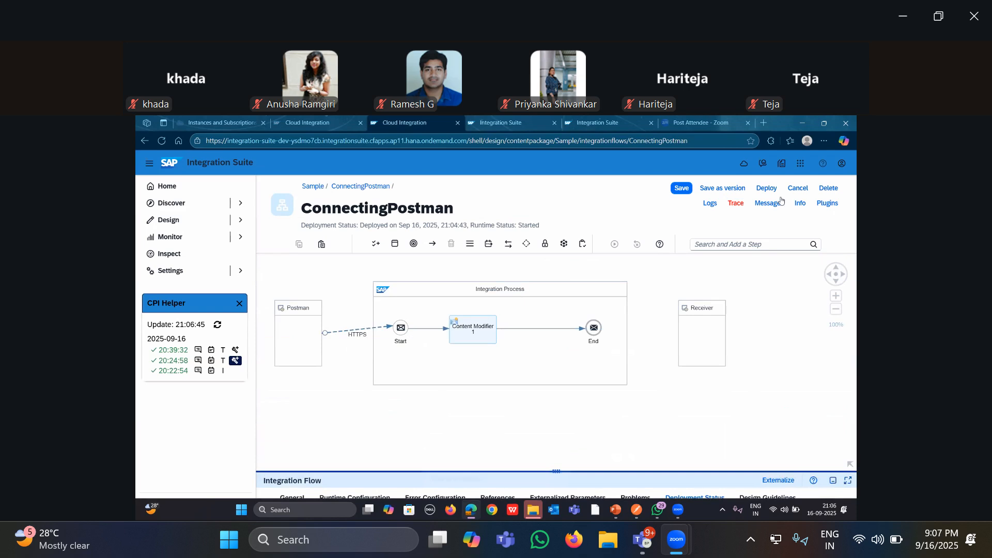
Return to Postman, send the POST request to the ConnectingPostman endpoint, and check the response status
{"action": "left_click", "coordinate": [635, 512]}
{"action": "left_click", "coordinate": [797, 195]}
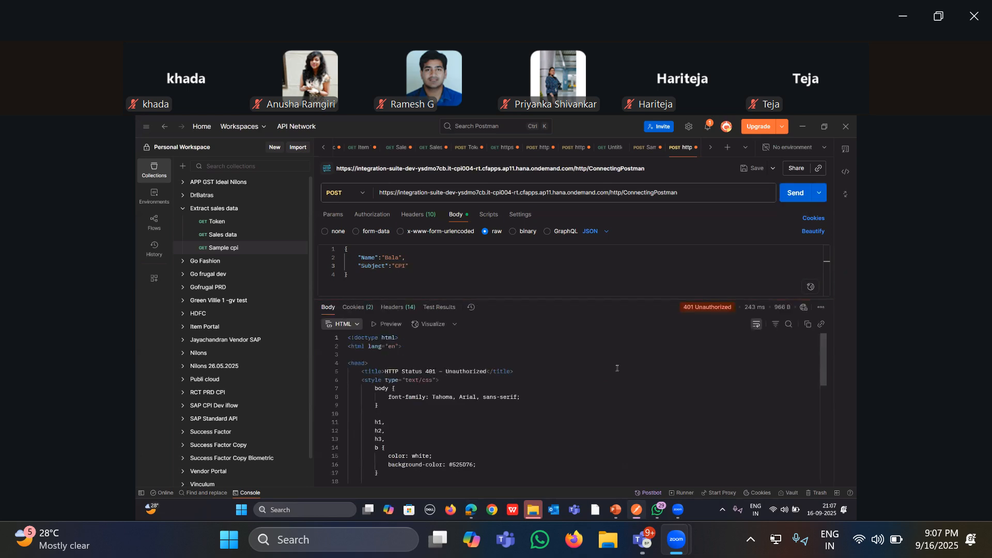
{"action": "mouse_move", "coordinate": [683, 309]}
Set the request's authorization type to Basic Auth
{"action": "left_click", "coordinate": [372, 215]}
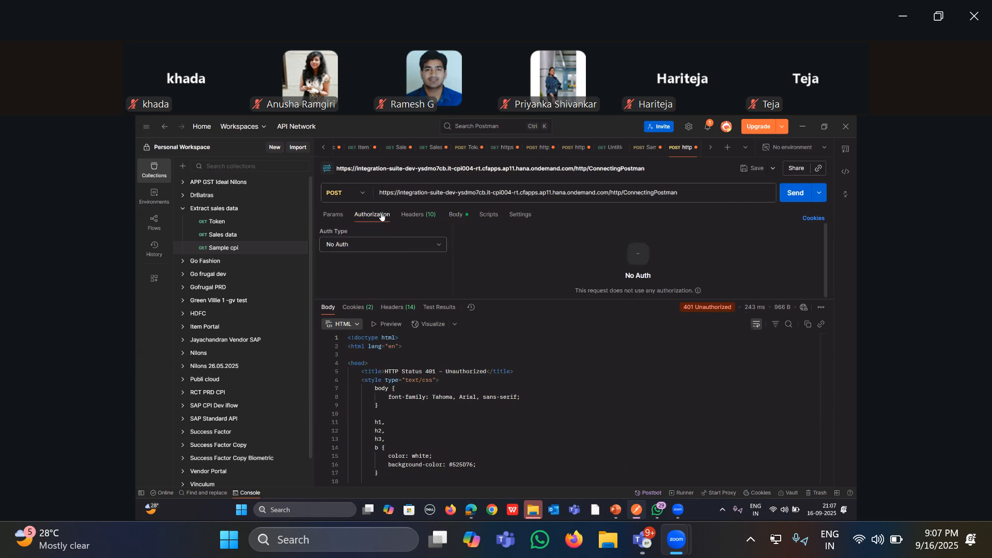
{"action": "left_click", "coordinate": [441, 246]}
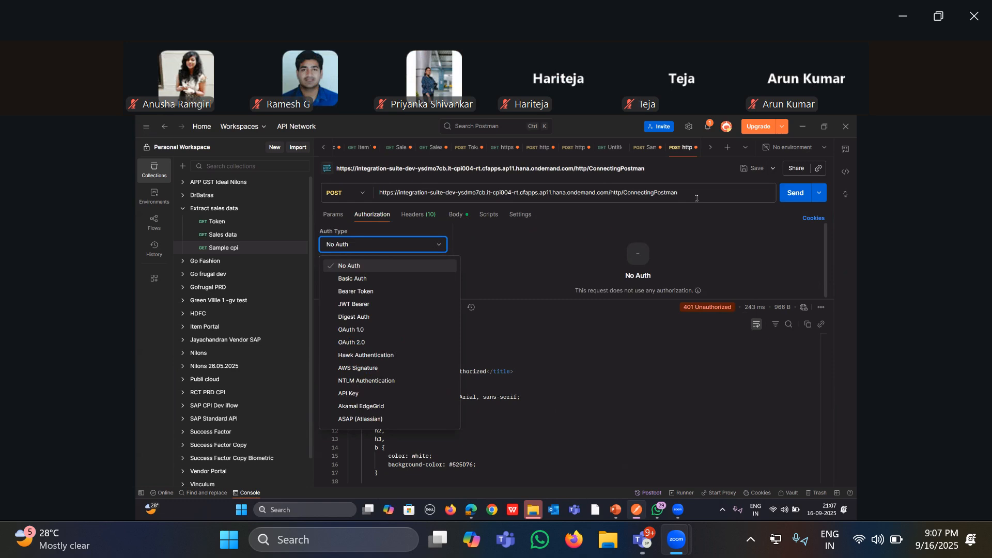
{"action": "left_click", "coordinate": [439, 278]}
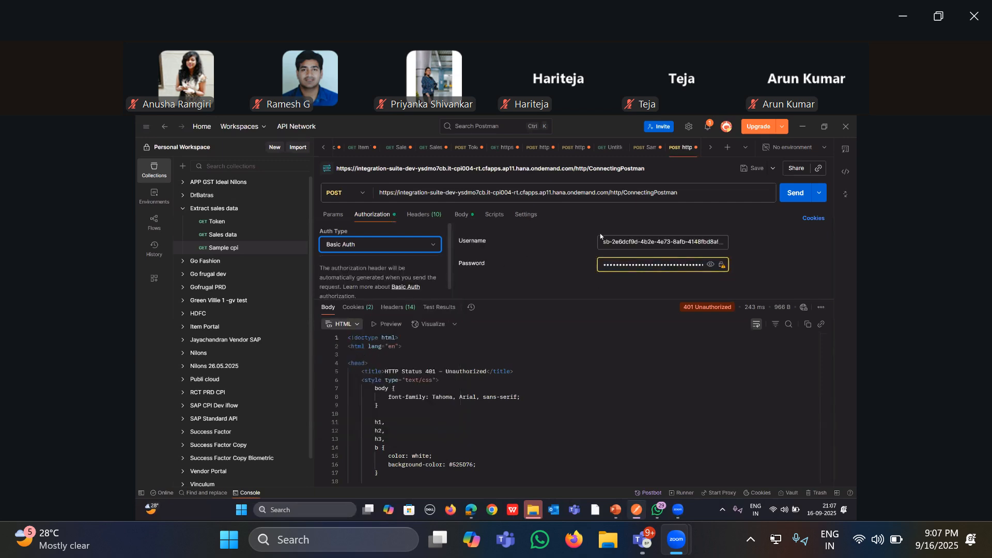
Switch from Postman to BTP Cockpit and locate the PI-Runtime instance among the Integration Suite - Dev subaccount's instances and subscriptions
{"action": "key", "text": "alt+Tab"}
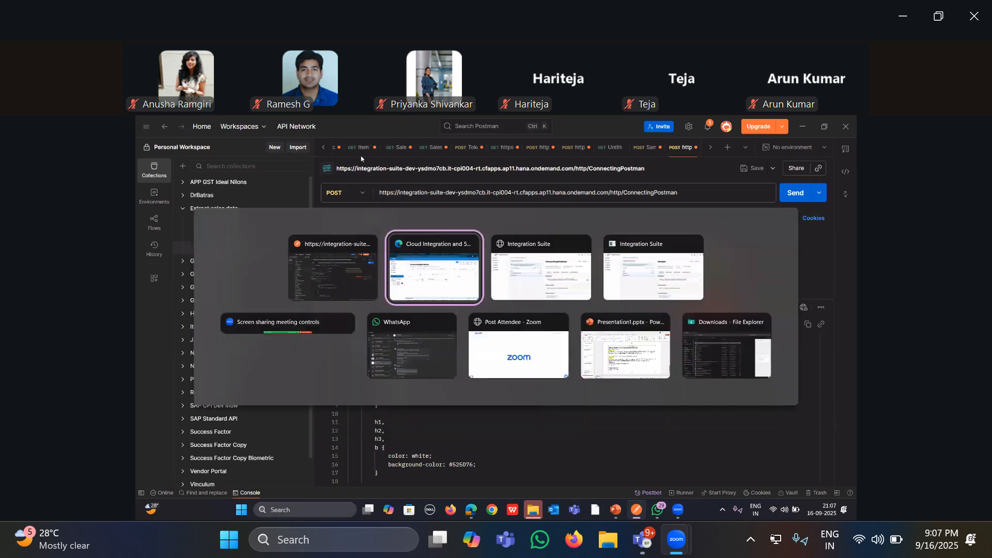
{"action": "left_click", "coordinate": [333, 124]}
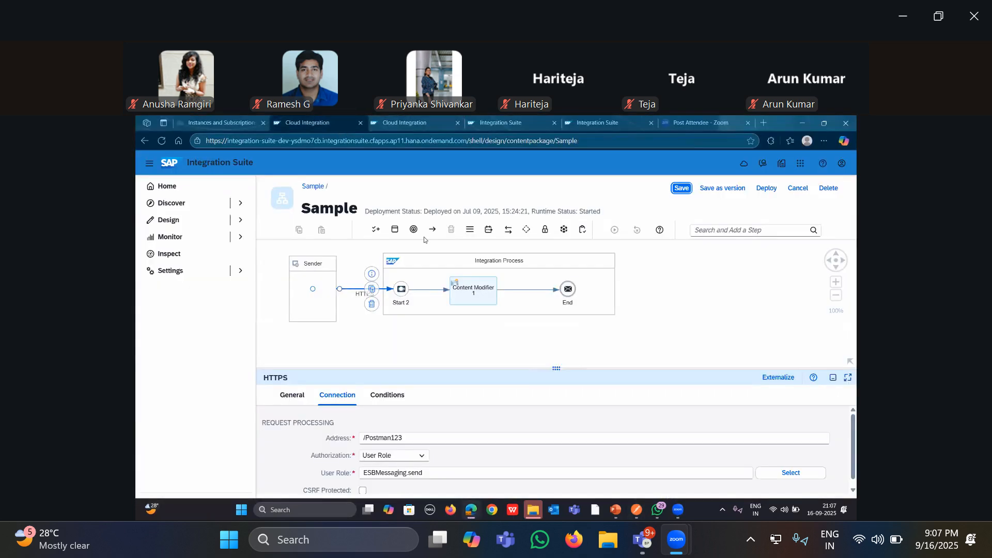
{"action": "left_click", "coordinate": [227, 123]}
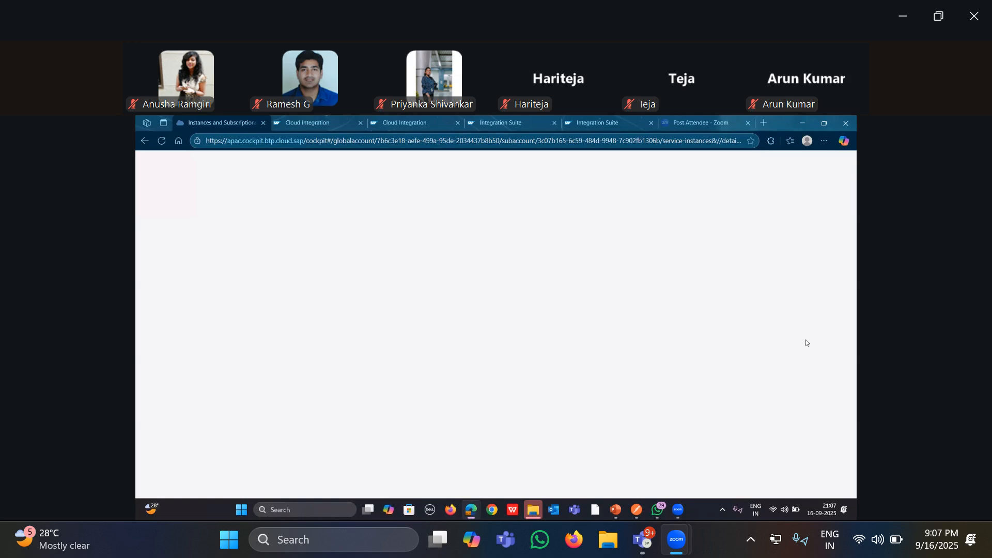
{"action": "scroll", "coordinate": [417, 346], "scroll_direction": "up", "scroll_amount": 3}
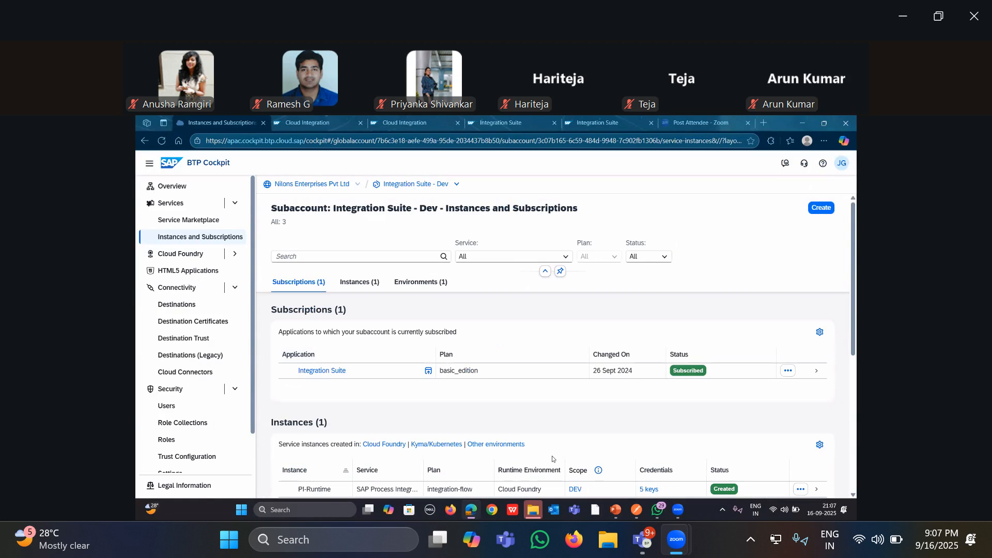
{"action": "scroll", "coordinate": [397, 393], "scroll_direction": "down", "scroll_amount": 3}
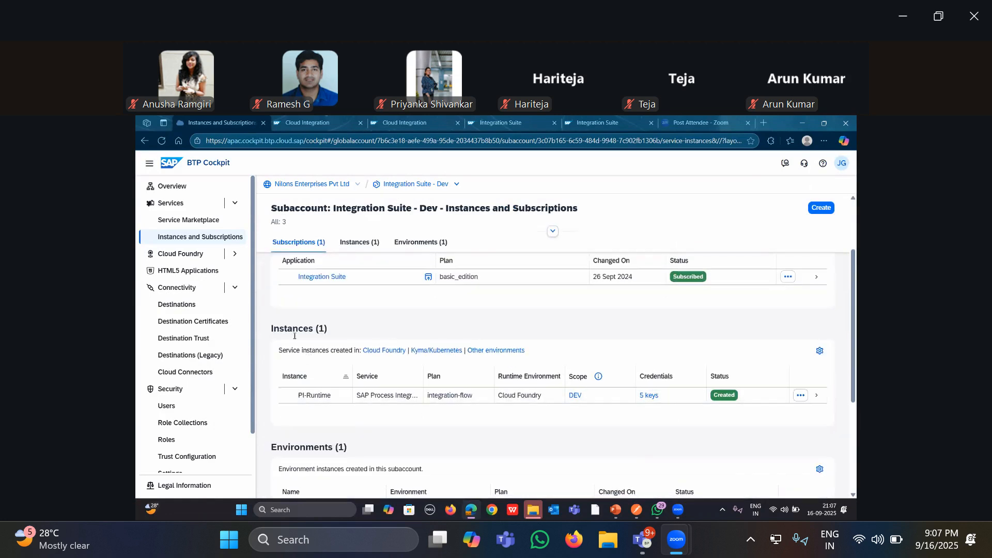
View the PI-Runtime instance's parameters, then close them and widen the instance's details area
{"action": "left_click", "coordinate": [800, 396]}
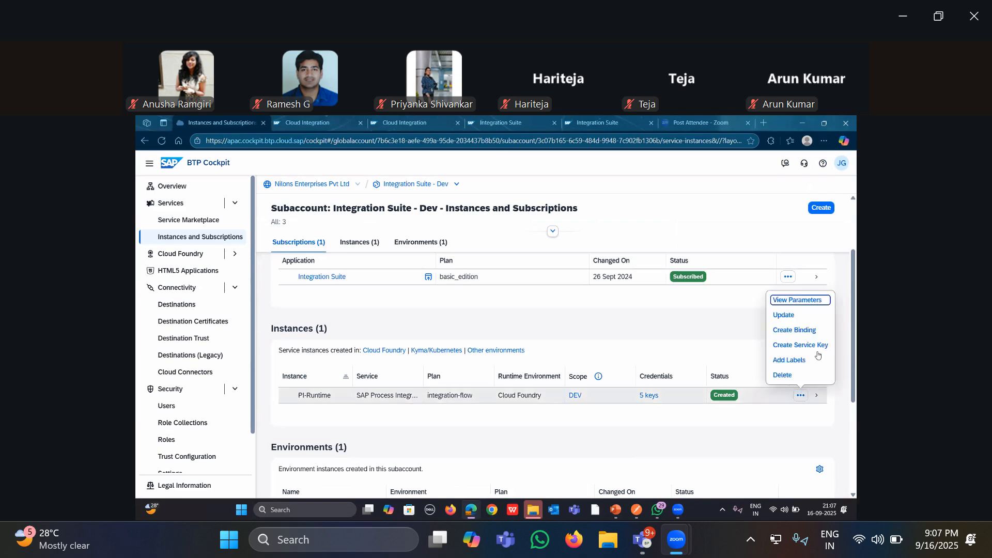
{"action": "left_click", "coordinate": [825, 301]}
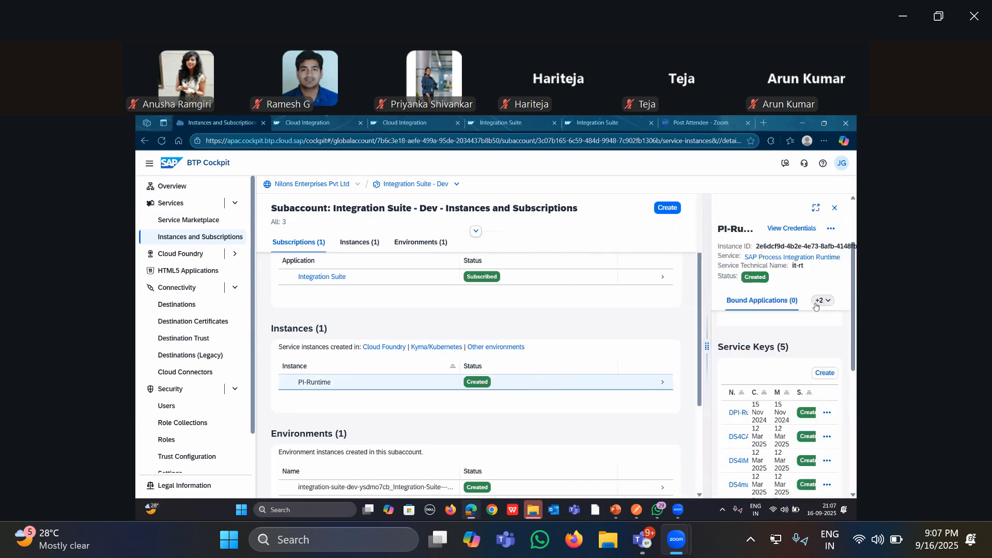
{"action": "left_click_drag", "start_coordinate": [707, 356], "coordinate": [558, 342]}
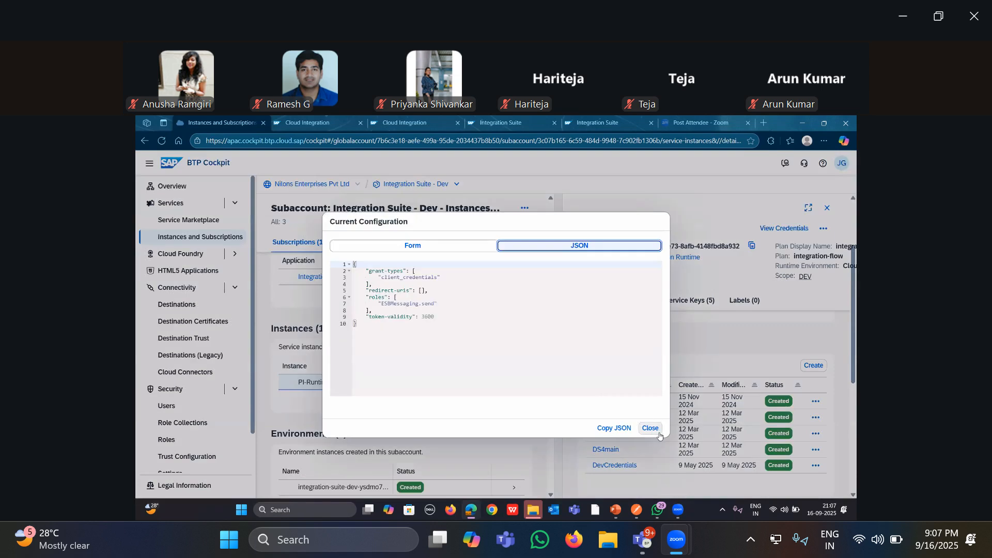
{"action": "left_click", "coordinate": [651, 429]}
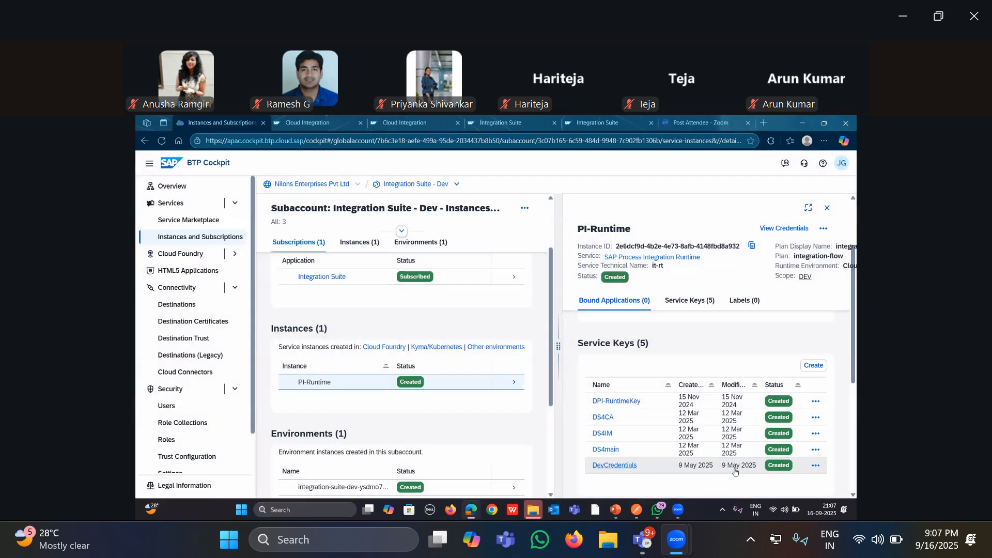
View the DevCredentials service key of PI-Runtime and copy its client ID
{"action": "left_click", "coordinate": [816, 465]}
{"action": "left_click", "coordinate": [832, 423]}
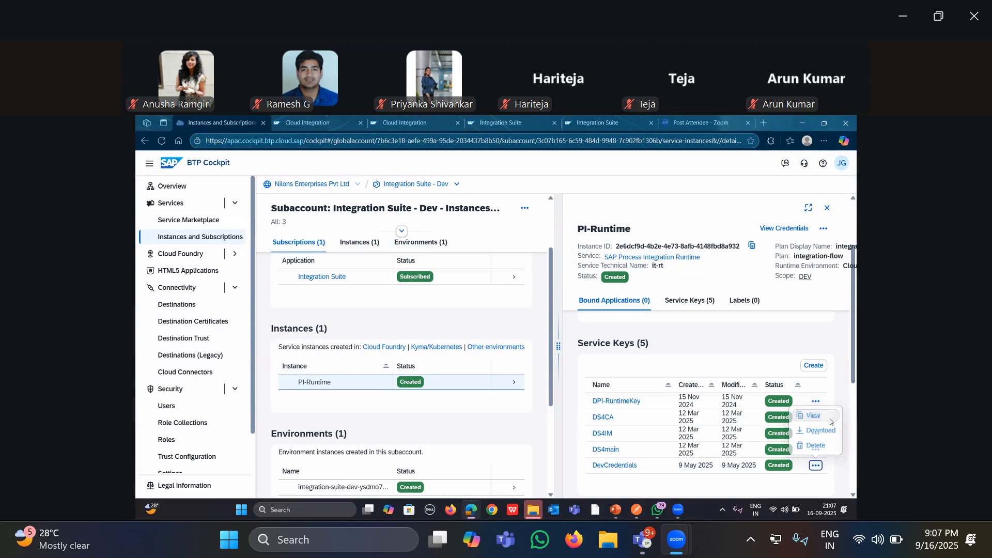
{"action": "left_click", "coordinate": [625, 311]}
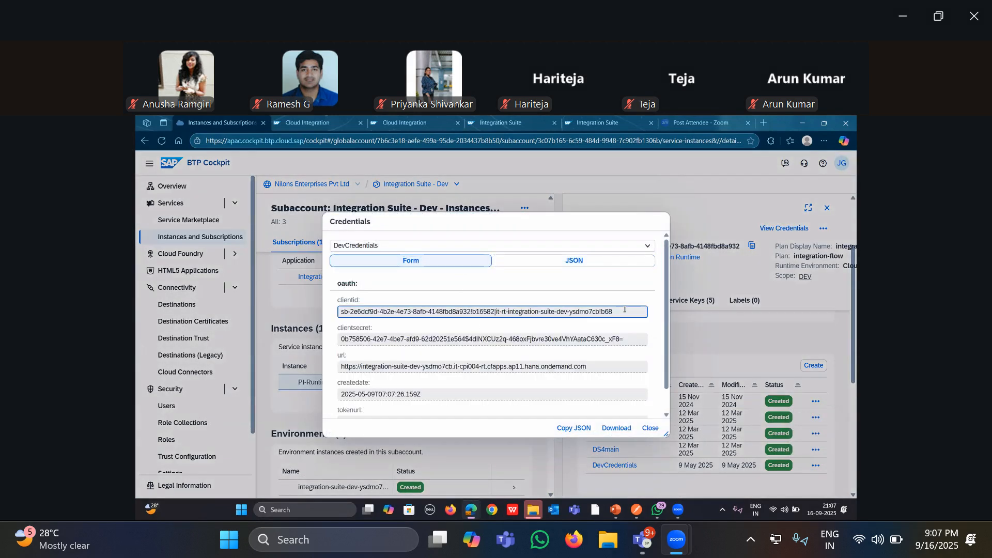
{"action": "key", "text": "ctrl+a"}
{"action": "key", "text": "ctrl+c"}
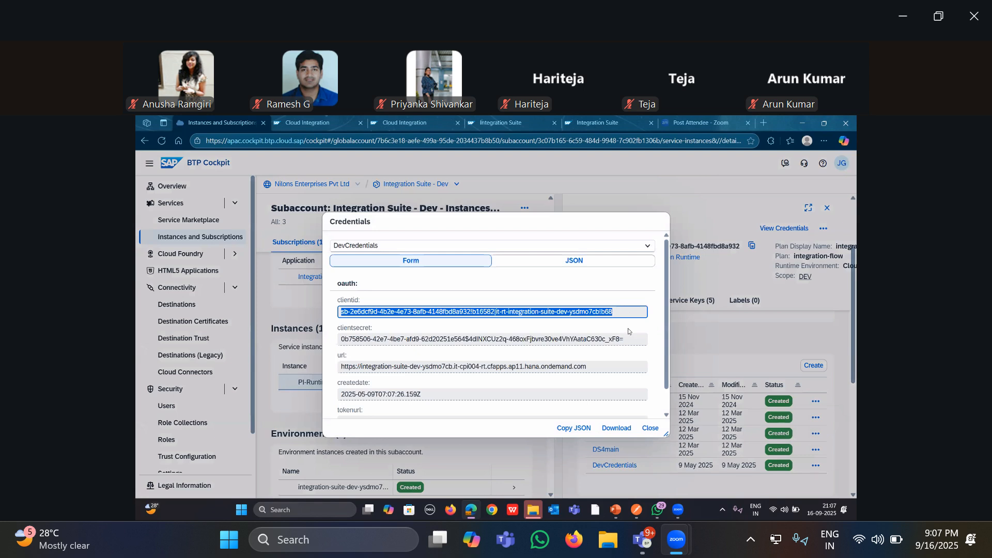
Return to Postman and replace the Basic Auth username with the copied client ID
{"action": "key", "text": "alt+Tab"}
{"action": "key", "text": "Tab"}
{"action": "key", "text": "Tab"}
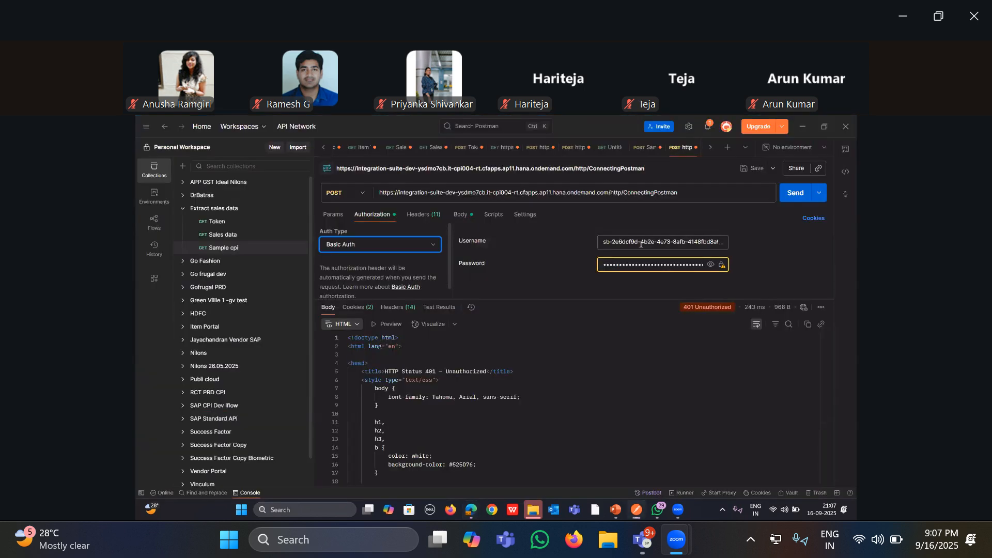
{"action": "left_click", "coordinate": [640, 245]}
{"action": "key", "text": "ctrl+a"}
{"action": "key", "text": "ctrl+v"}
Switch back to the DevCredentials service key in BTP Cockpit and copy its client secret
{"action": "key", "text": "alt+Tab"}
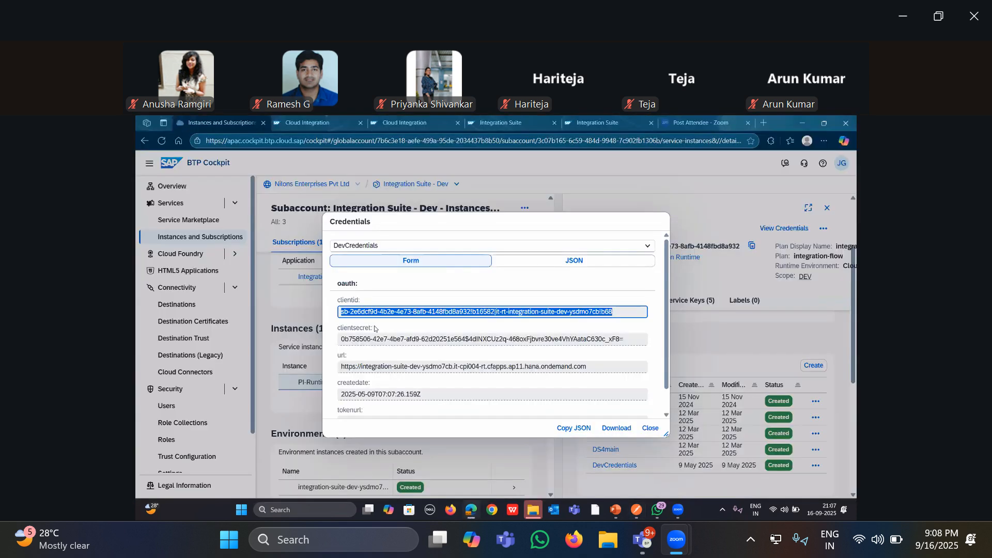
{"action": "left_click", "coordinate": [420, 336]}
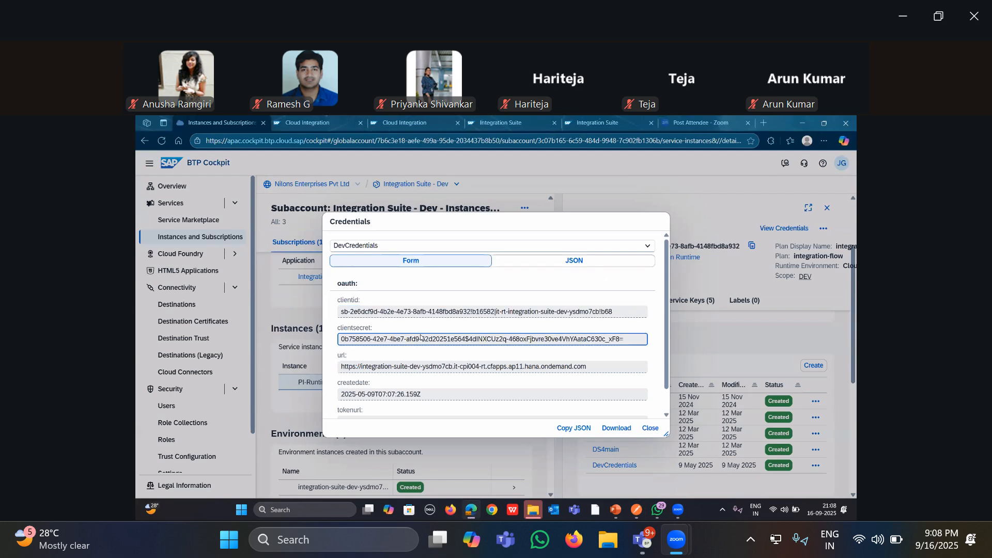
{"action": "double_click", "coordinate": [492, 342]}
{"action": "key", "text": "ctrl+a"}
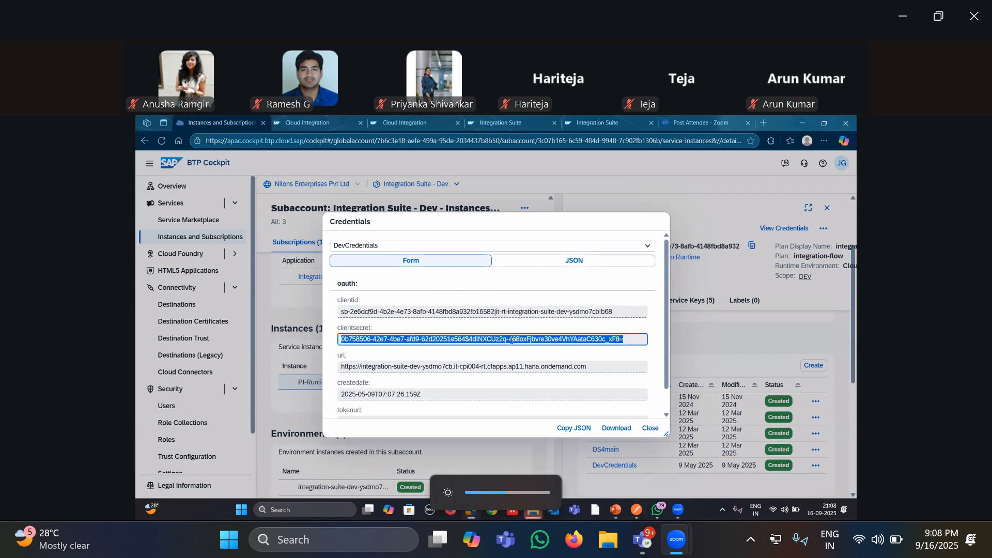
Return to Postman, replace the Basic Auth password with the copied client secret, and send the POST request
{"action": "key", "text": "alt+Tab"}
{"action": "key", "text": "Tab"}
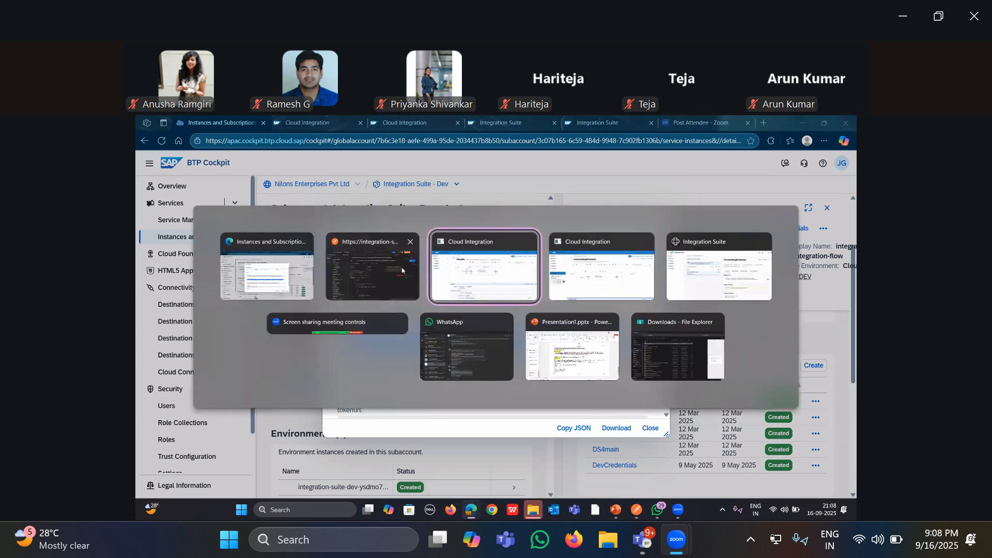
{"action": "key", "text": "shift+Tab"}
{"action": "left_click", "coordinate": [642, 267]}
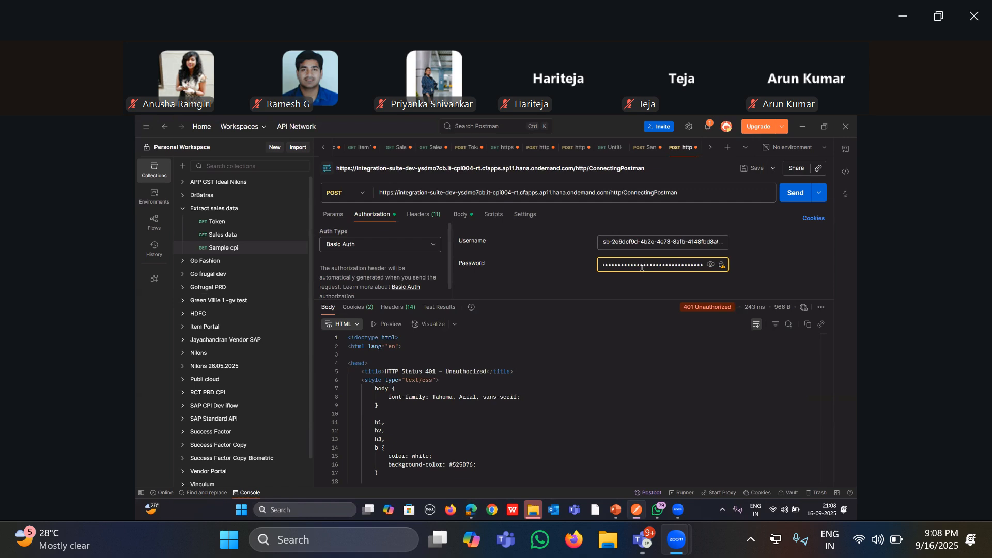
{"action": "key", "text": "ctrl+a"}
{"action": "key", "text": "ctrl+v"}
{"action": "left_click", "coordinate": [798, 204]}
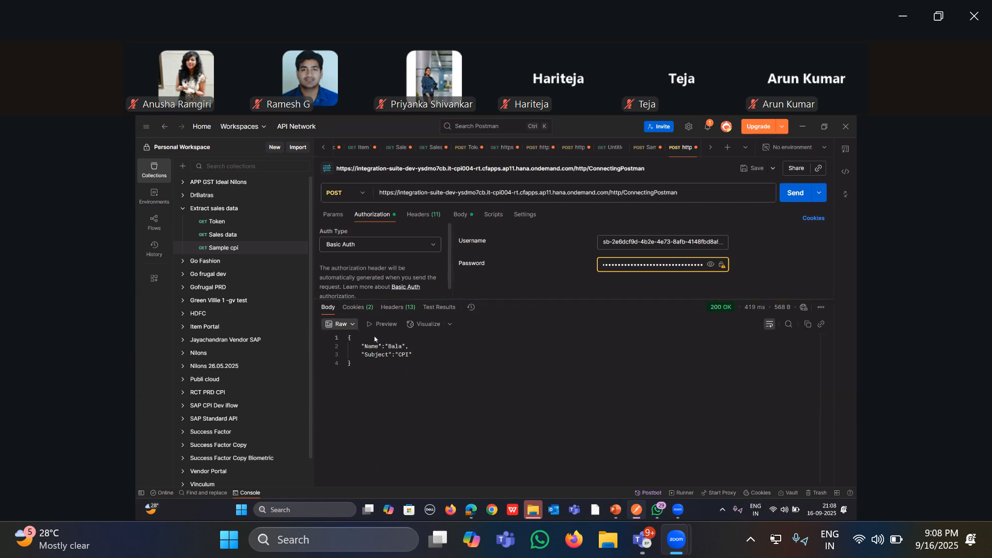
Switch to the ConnectingPostman flow in Integration Suite and activate inline debugging for its latest message run in CPI Helper
{"action": "key", "text": "alt+Tab"}
{"action": "left_click", "coordinate": [243, 268]}
{"action": "triple_click", "coordinate": [733, 307]}
{"action": "key", "text": "alt+Tab"}
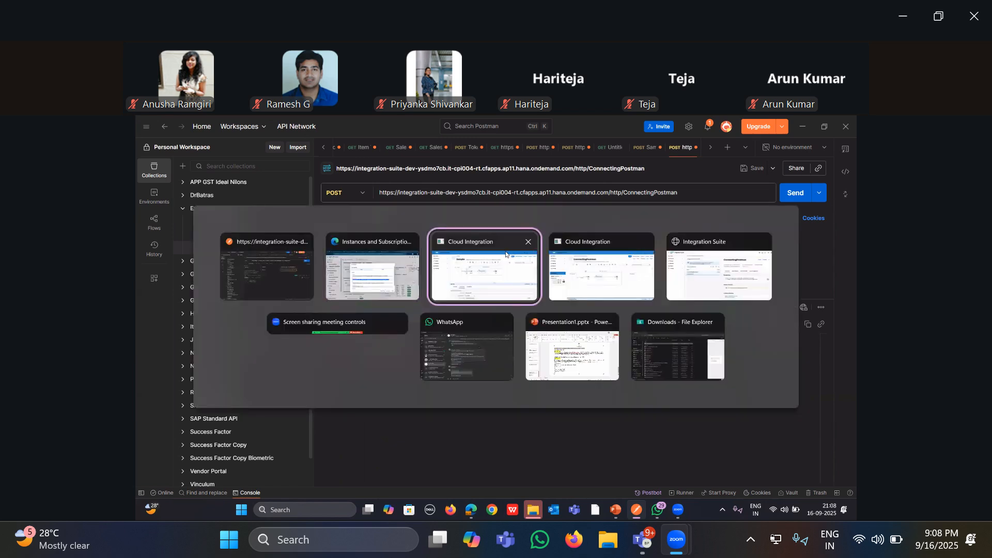
{"action": "left_click", "coordinate": [506, 253]}
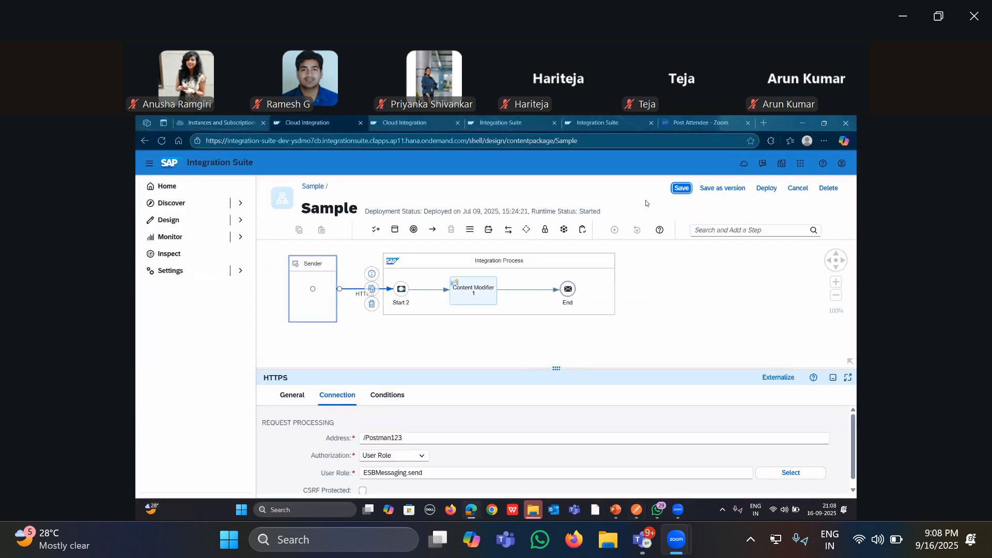
{"action": "left_click", "coordinate": [622, 117]}
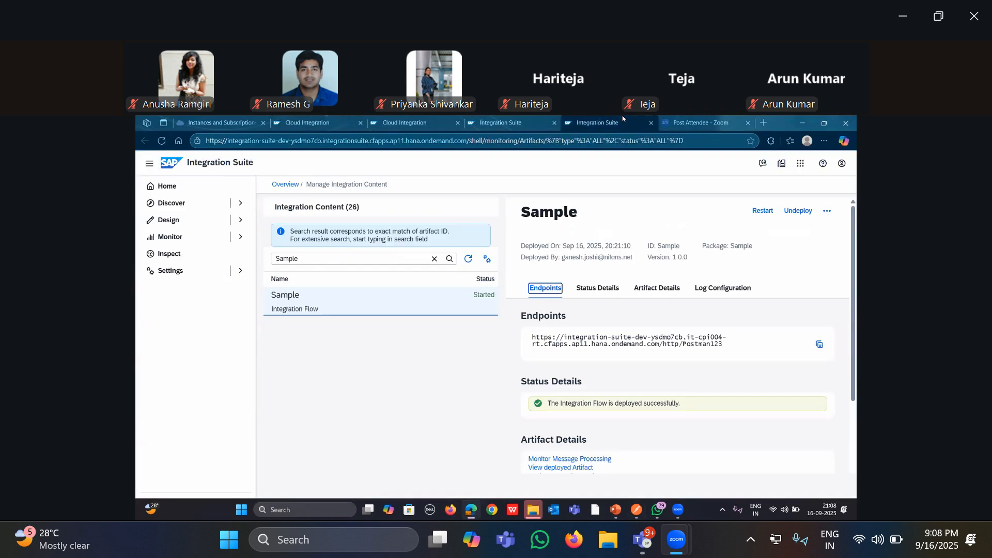
{"action": "left_click", "coordinate": [541, 117]}
{"action": "left_click", "coordinate": [435, 123]}
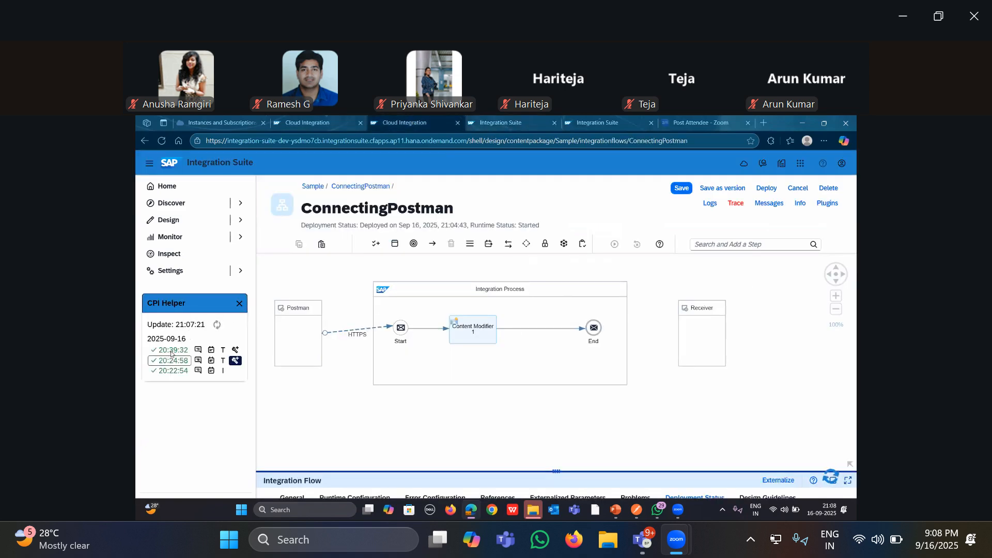
{"action": "left_click", "coordinate": [235, 351]}
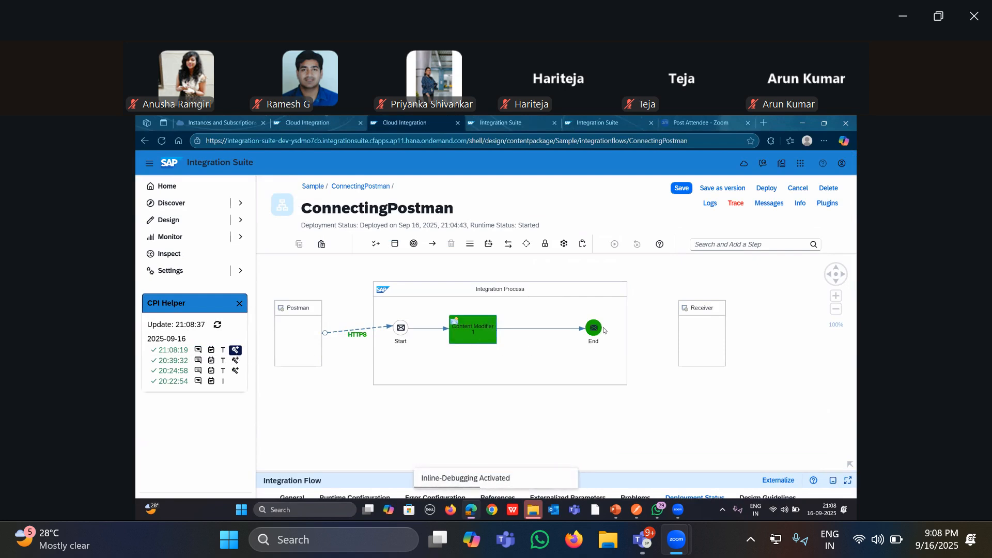
Examine the message body recorded before the Content Modifier step in the traced run
{"action": "left_click", "coordinate": [482, 336]}
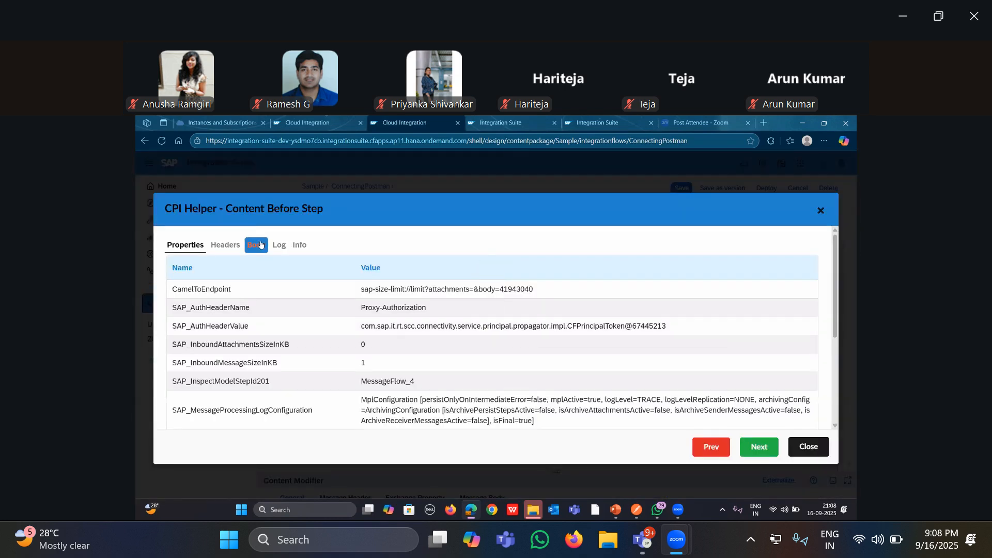
{"action": "left_click", "coordinate": [257, 245]}
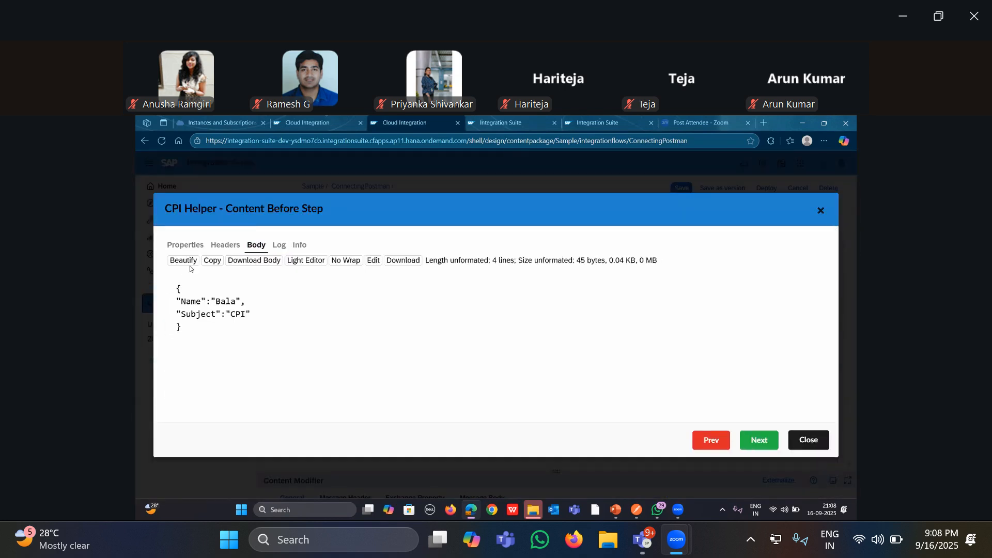
{"action": "left_click_drag", "start_coordinate": [178, 287], "coordinate": [197, 332]}
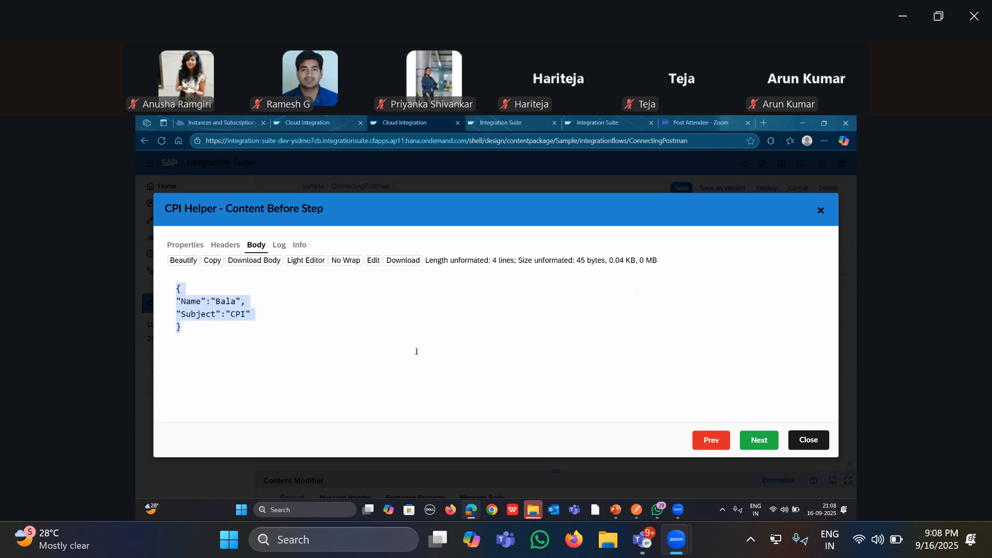
{"action": "left_click", "coordinate": [823, 212]}
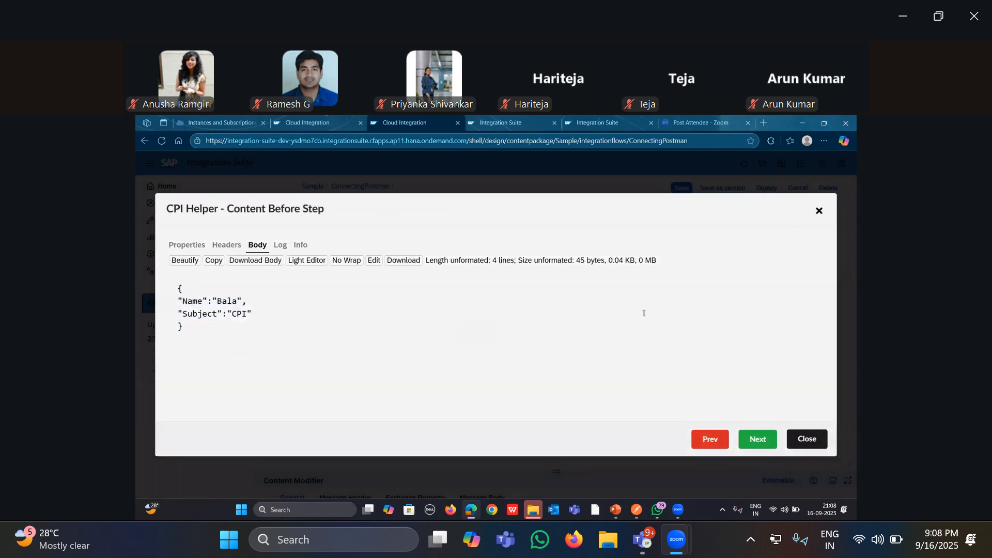
{"action": "left_click", "coordinate": [482, 335]}
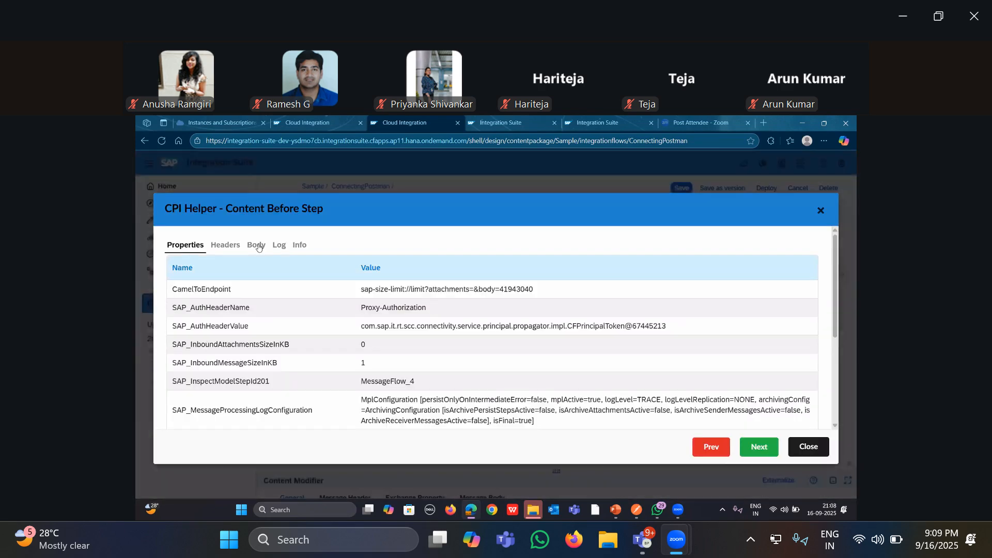
{"action": "left_click", "coordinate": [256, 246]}
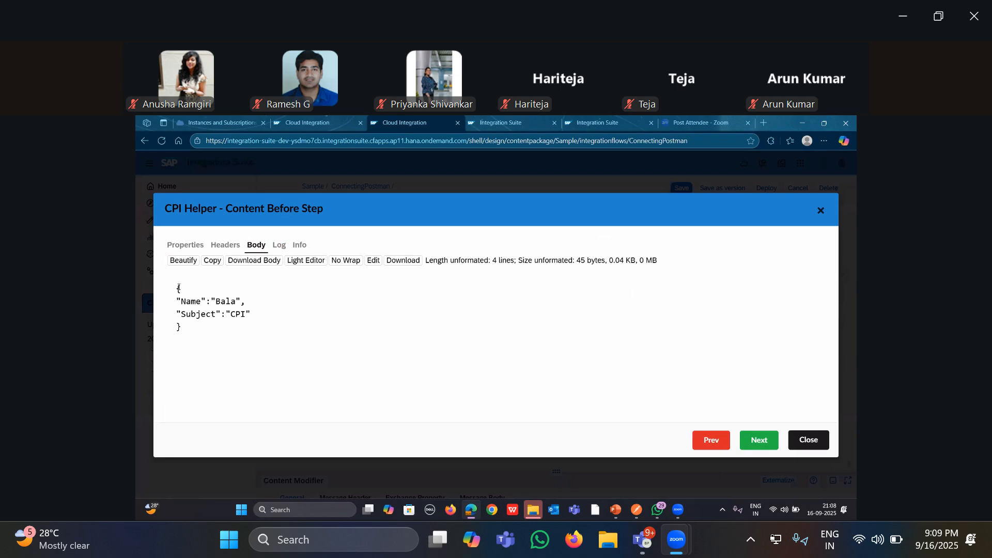
{"action": "left_click_drag", "start_coordinate": [178, 288], "coordinate": [203, 355]}
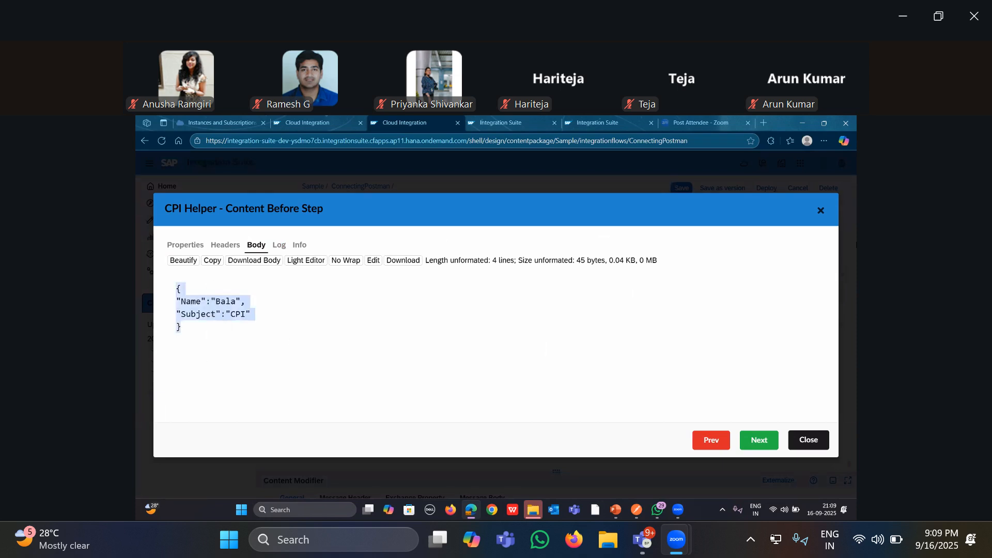
{"action": "left_click", "coordinate": [821, 211]}
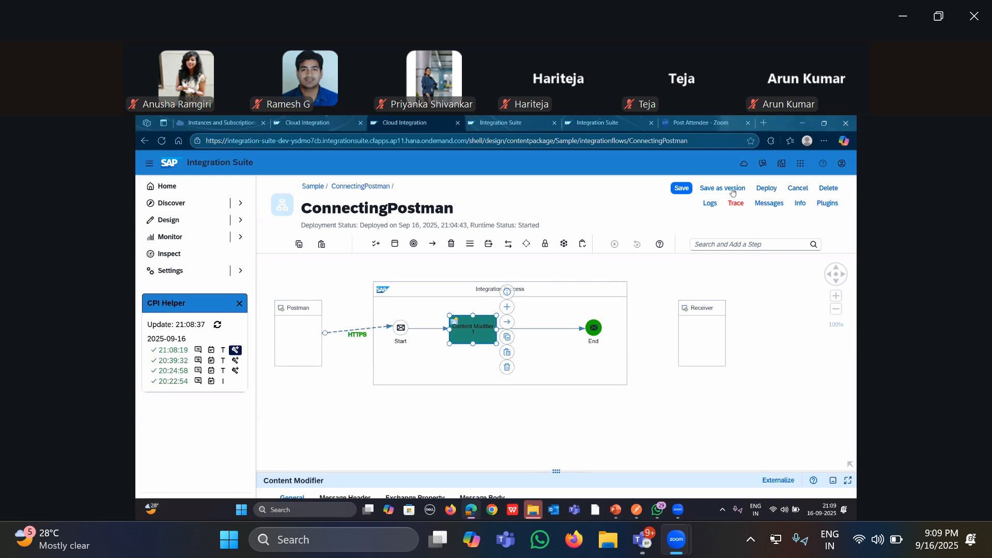
Save the ConnectingPostman flow and insert a JSON to XML Converter between Content Modifier 1 and the End event
{"action": "left_click", "coordinate": [683, 190]}
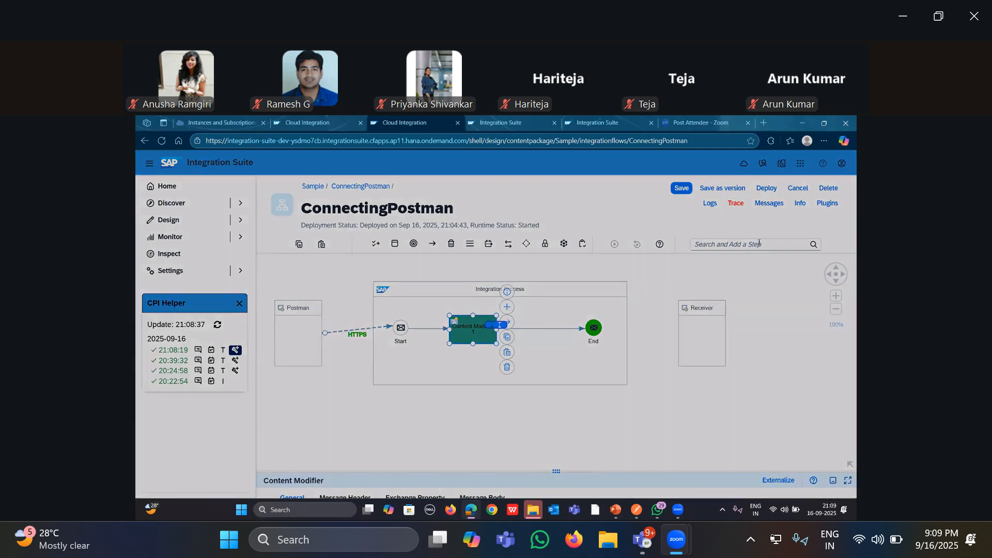
{"action": "left_click", "coordinate": [766, 243]}
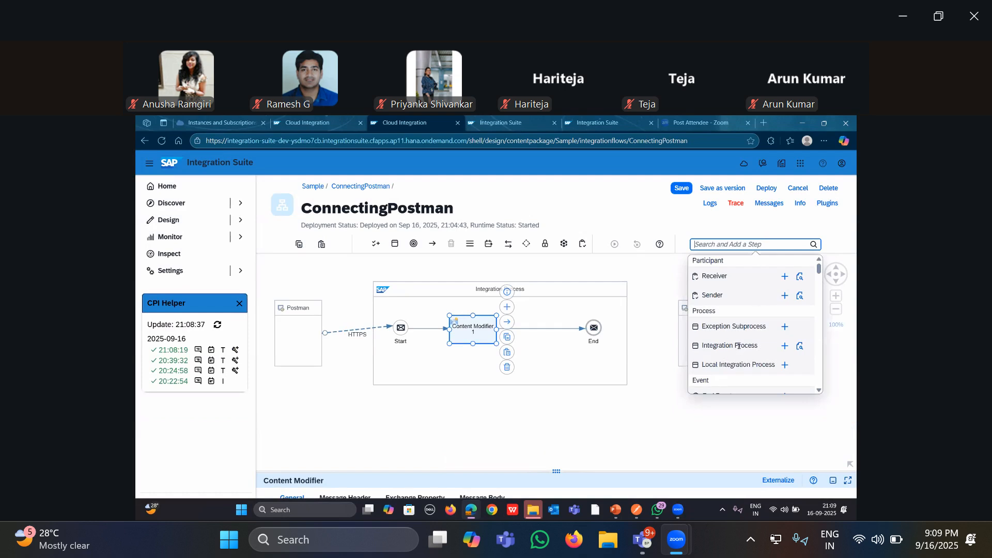
{"action": "scroll", "coordinate": [739, 345], "scroll_direction": "down", "scroll_amount": 5}
{"action": "type", "text": "json"}
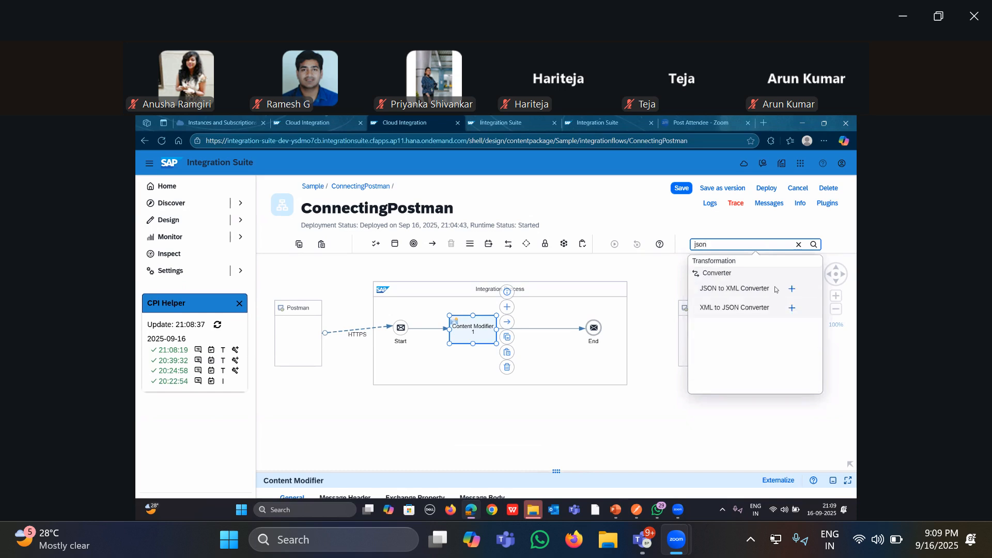
{"action": "left_click", "coordinate": [792, 289]}
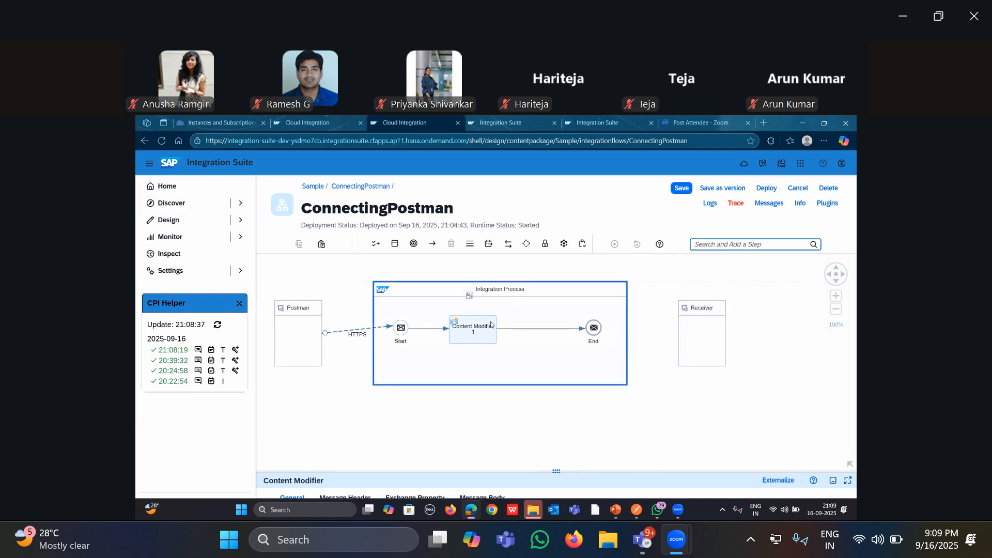
{"action": "left_click", "coordinate": [548, 328]}
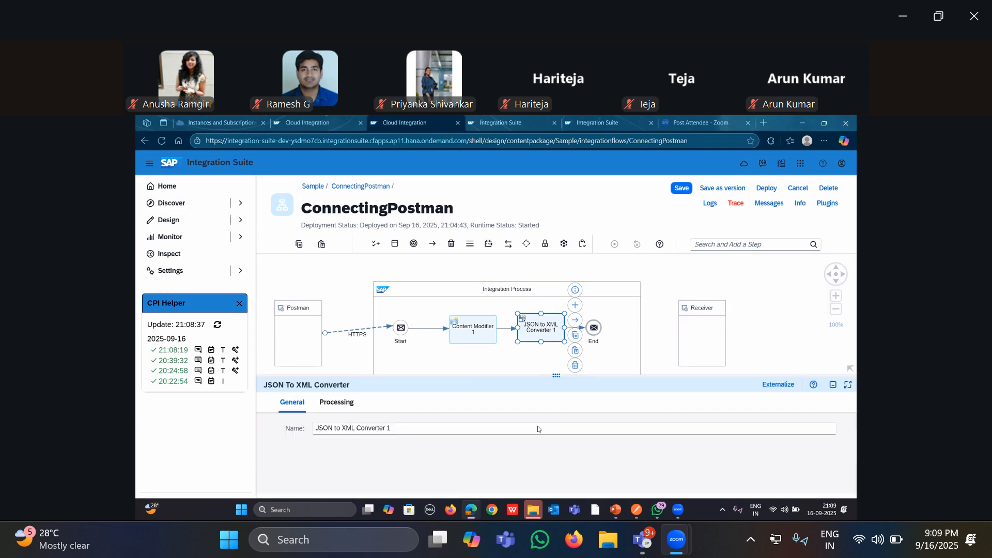
Disable namespace mapping for the new converter and rename it to JSON to XML Converter
{"action": "left_click", "coordinate": [339, 402]}
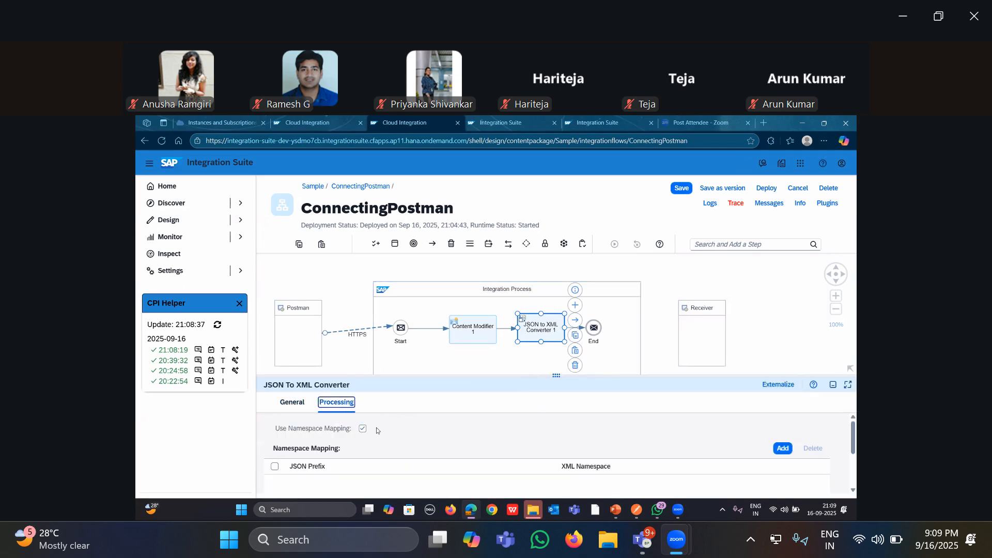
{"action": "left_click", "coordinate": [364, 429]}
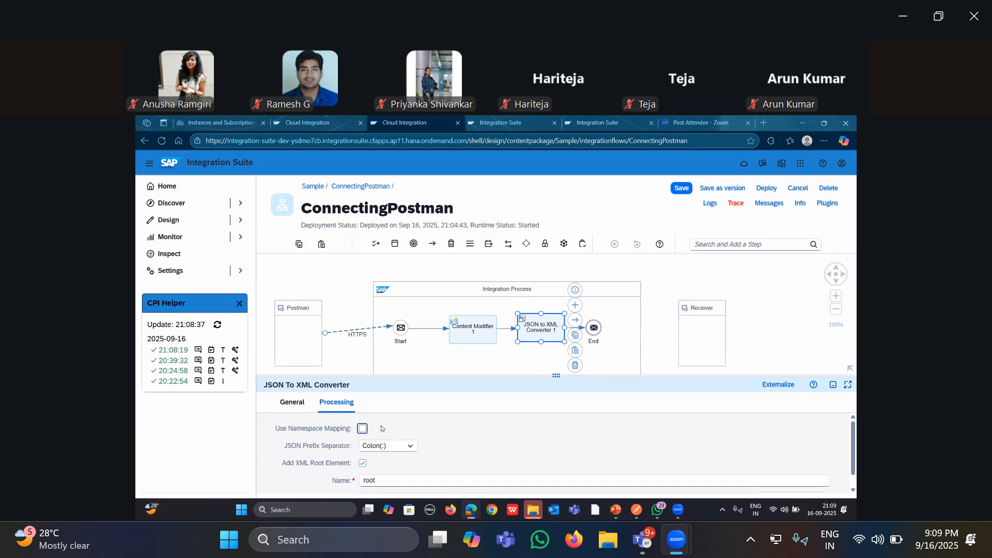
{"action": "left_click", "coordinate": [292, 402]}
{"action": "left_click", "coordinate": [399, 428]}
{"action": "key", "text": "BackSpace"}
{"action": "key", "text": "BackSpace"}
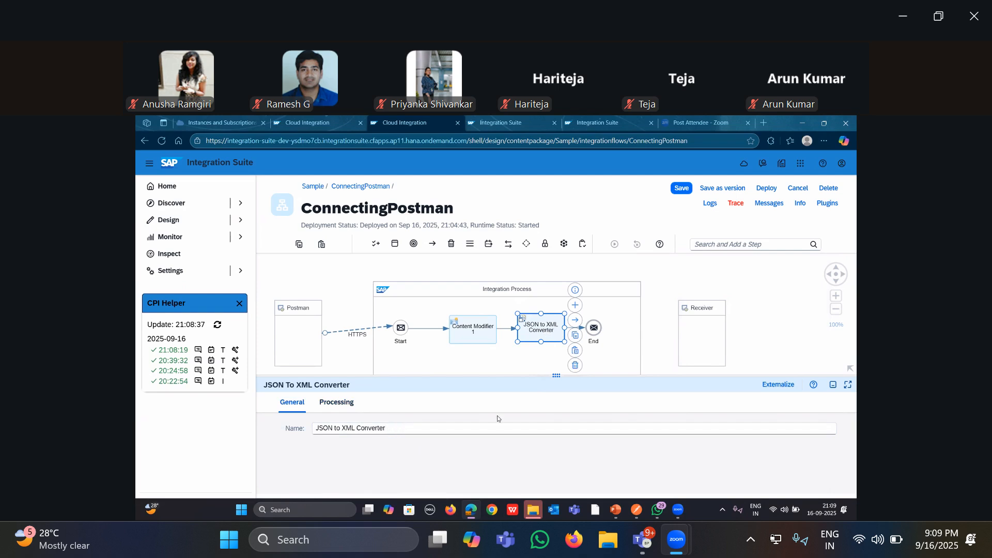
Deploy the ConnectingPostman flow with the added converter and confirm the deployment
{"action": "left_click", "coordinate": [773, 188]}
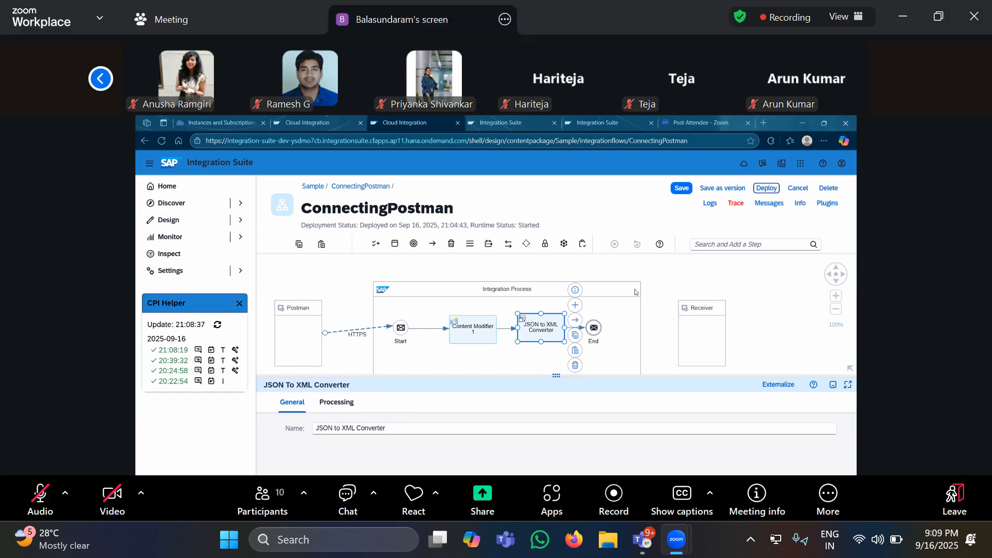
{"action": "left_click", "coordinate": [546, 361]}
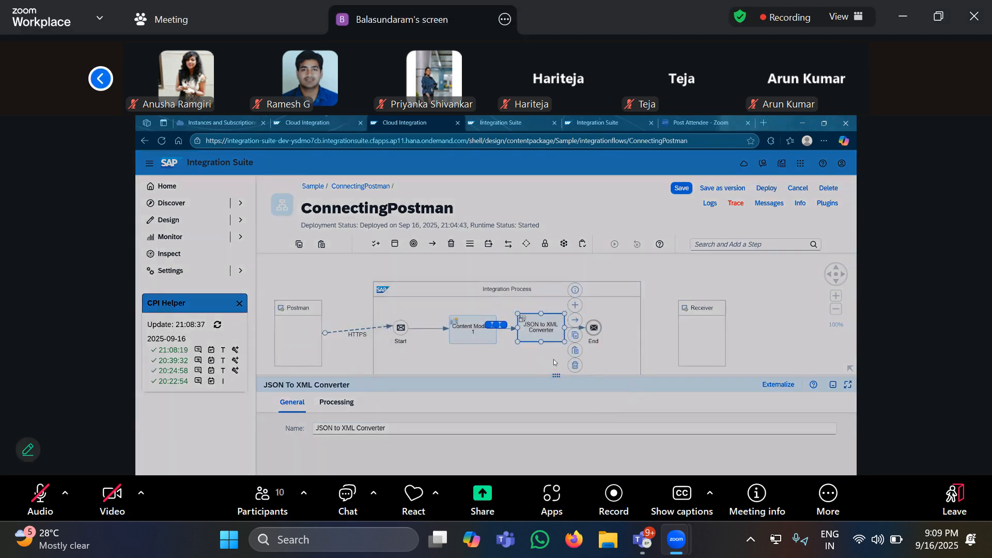
{"action": "left_click", "coordinate": [557, 345]}
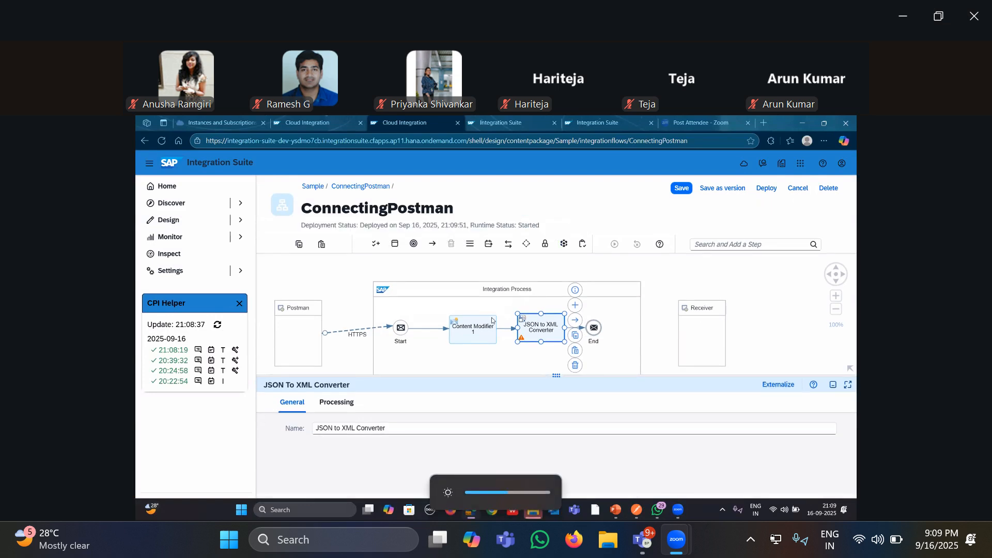
Switch to Postman, resend the POST request to ConnectingPostman, and display the response body as XML
{"action": "key", "text": "alt+Tab"}
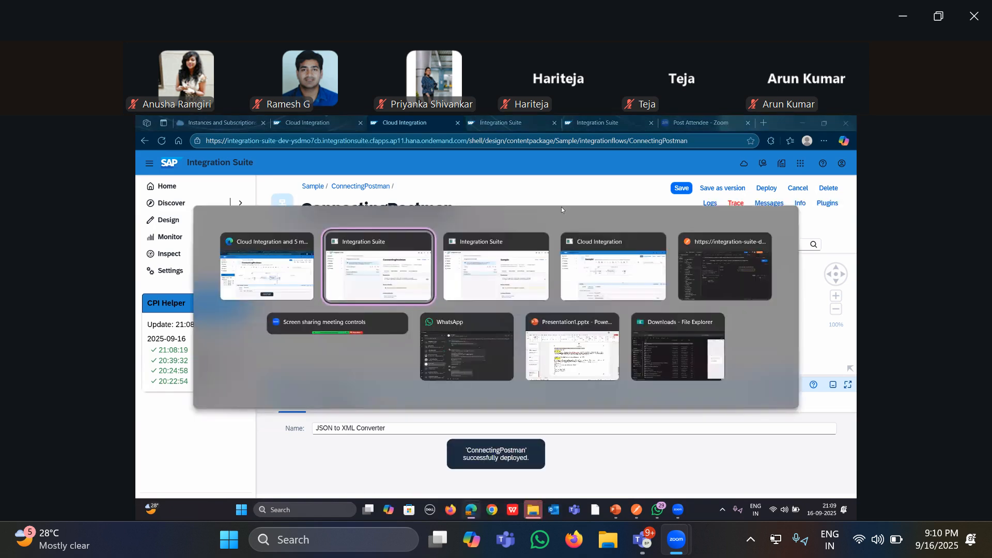
{"action": "left_click", "coordinate": [750, 248]}
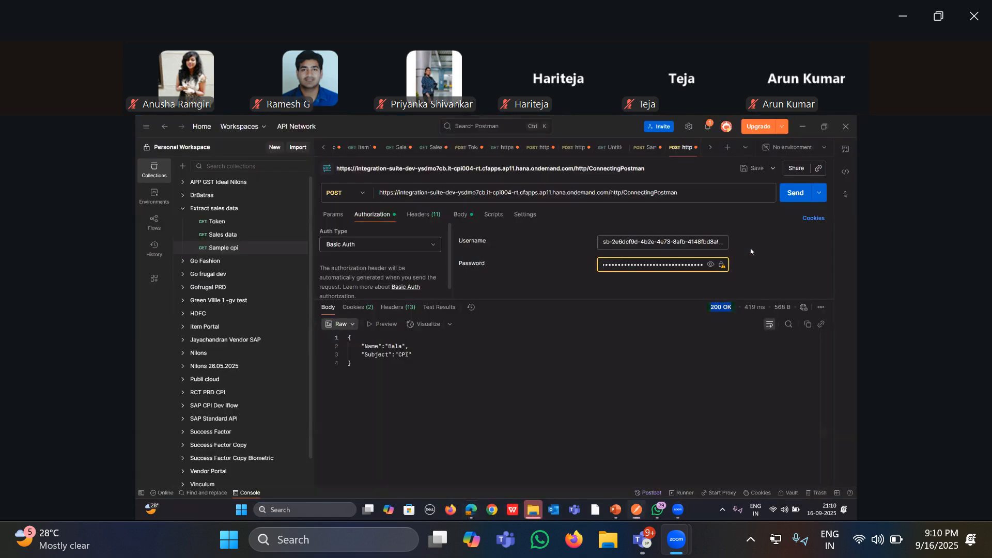
{"action": "left_click", "coordinate": [794, 194]}
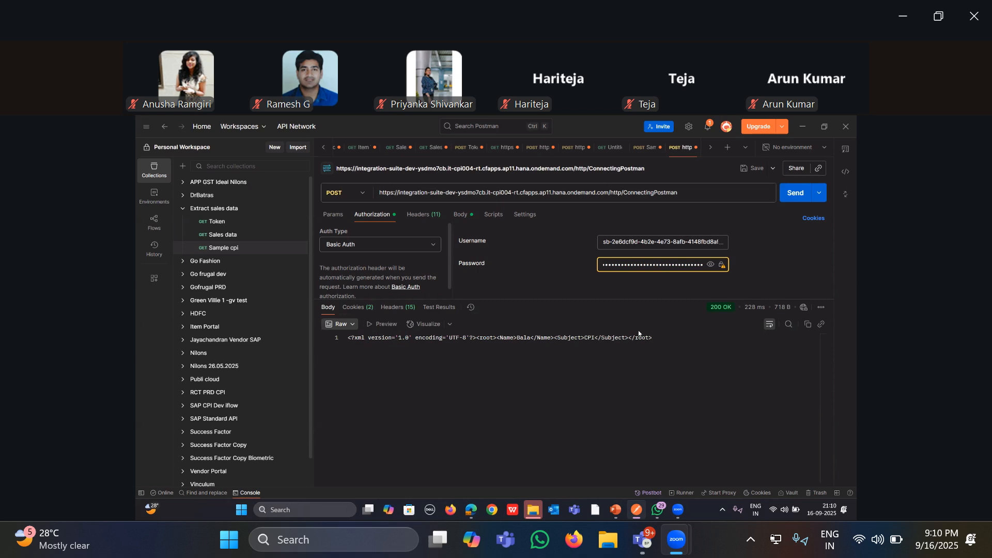
{"action": "left_click_drag", "start_coordinate": [348, 339], "coordinate": [685, 337]}
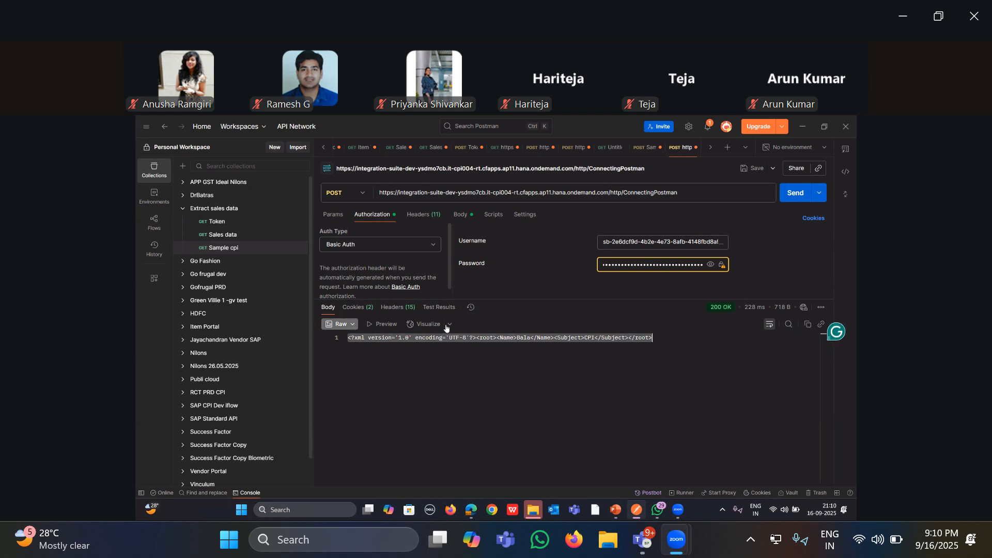
{"action": "left_click", "coordinate": [353, 325]}
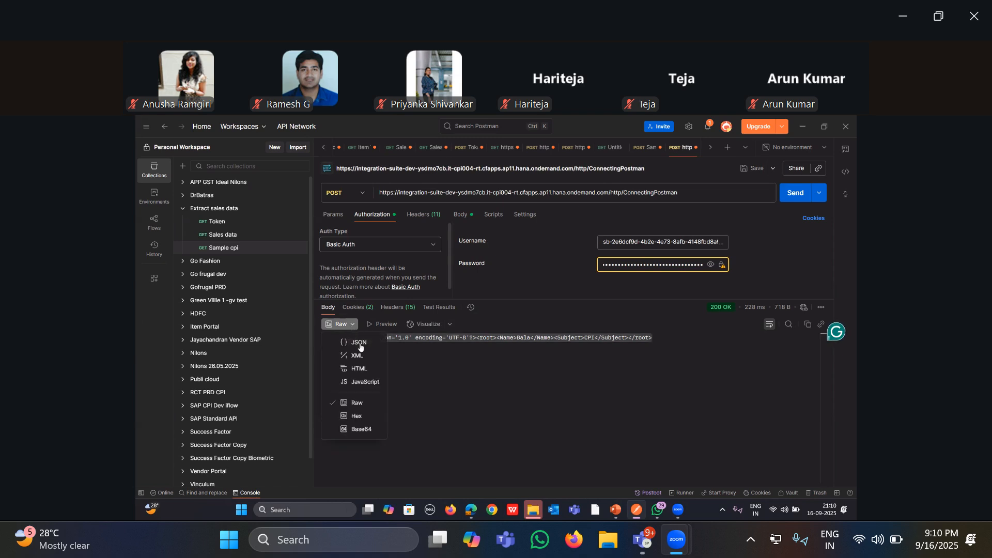
{"action": "left_click", "coordinate": [365, 358]}
{"action": "left_click", "coordinate": [444, 380]}
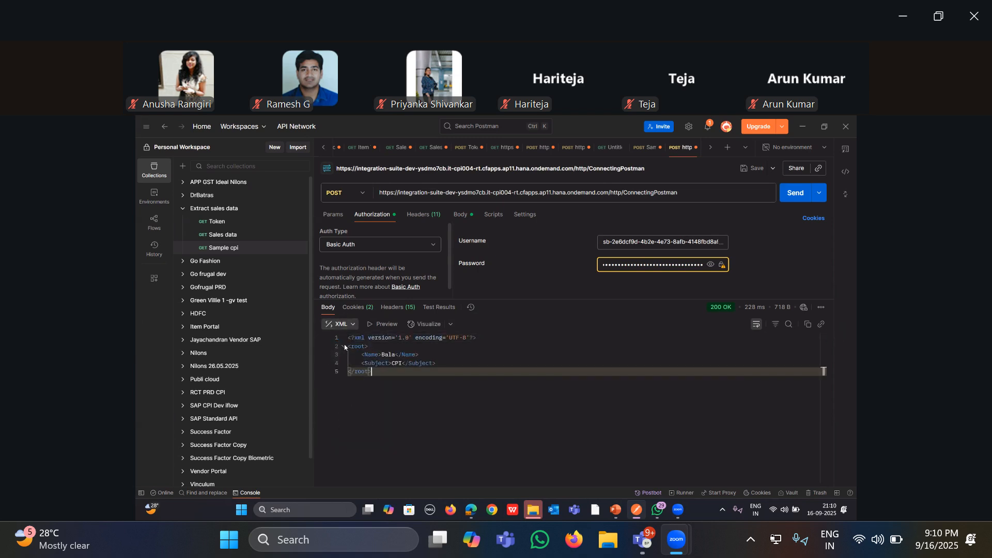
Return to Integration Suite, activate inline debugging for the latest message run, and examine the body recorded before the Content Modifier
{"action": "key", "text": "alt+Tab"}
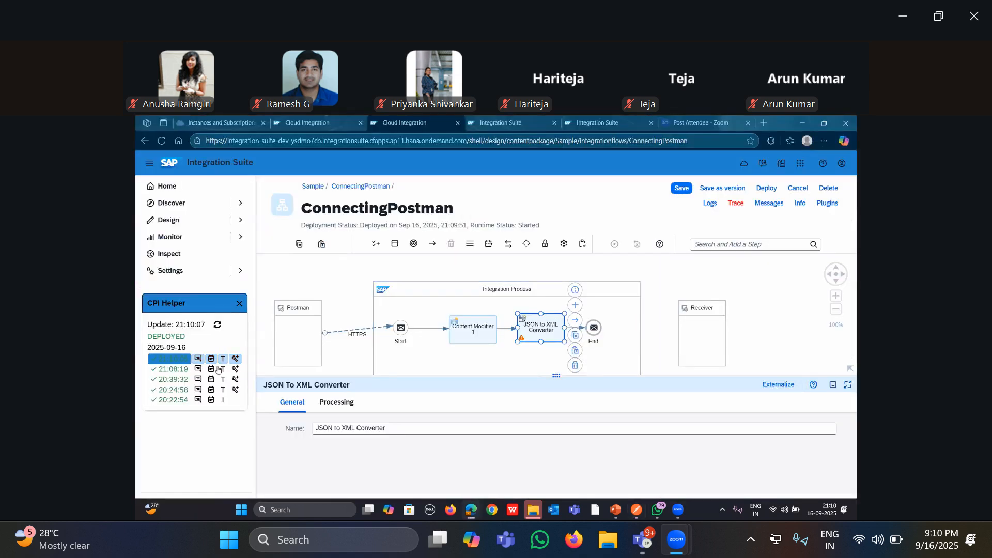
{"action": "left_click", "coordinate": [235, 359]}
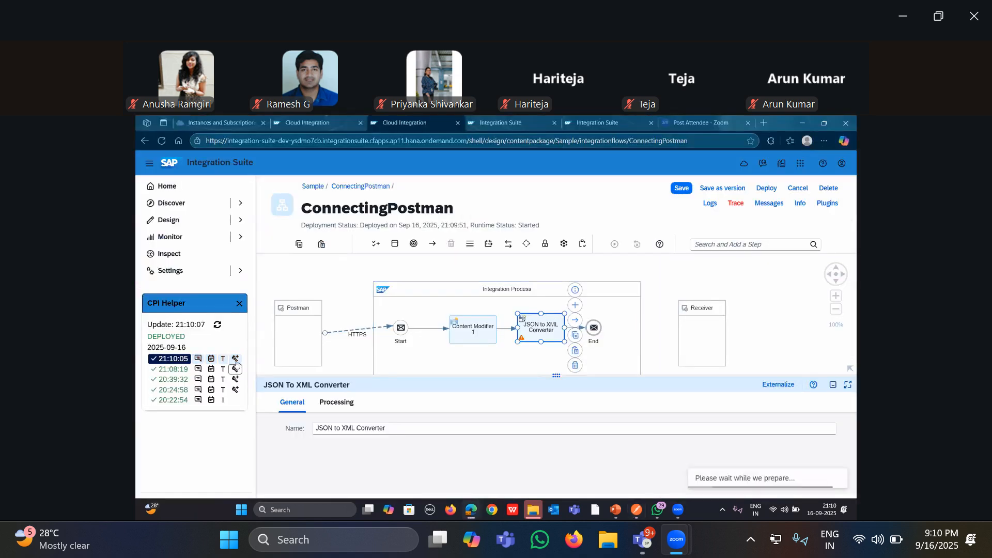
{"action": "left_click", "coordinate": [480, 338]}
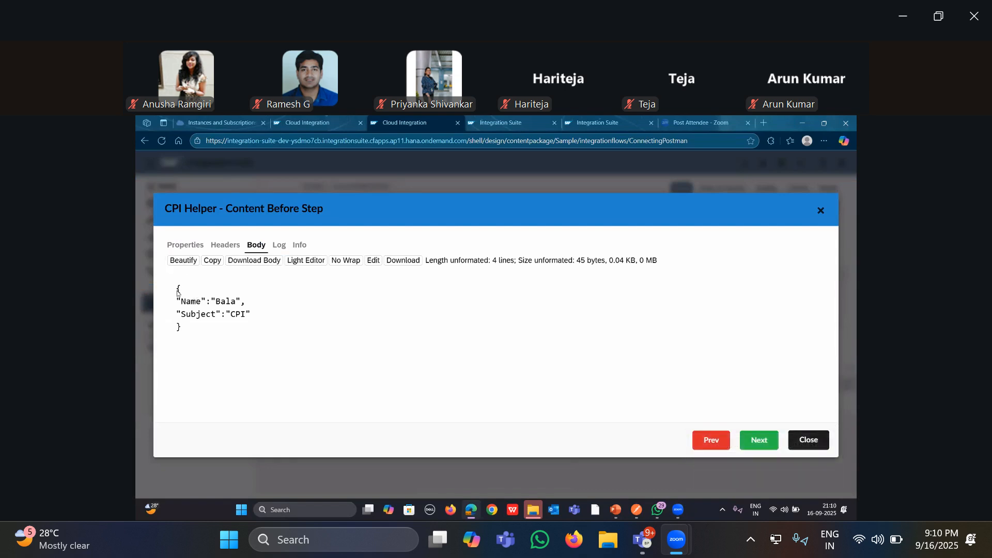
{"action": "left_click_drag", "start_coordinate": [177, 292], "coordinate": [185, 330]}
{"action": "left_click", "coordinate": [820, 211]}
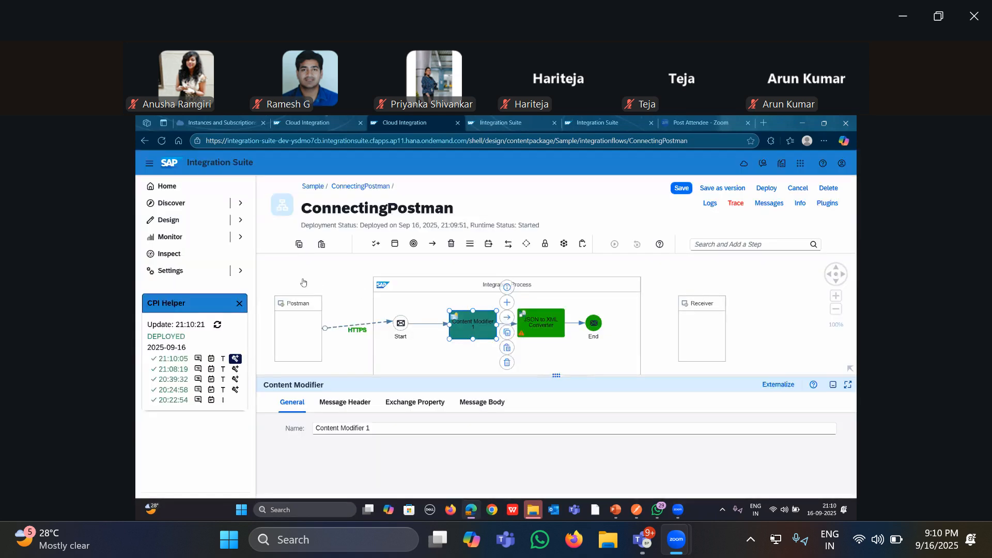
Inspect the message body recorded before the JSON to XML Converter step in the traced run
{"action": "left_click", "coordinate": [541, 323]}
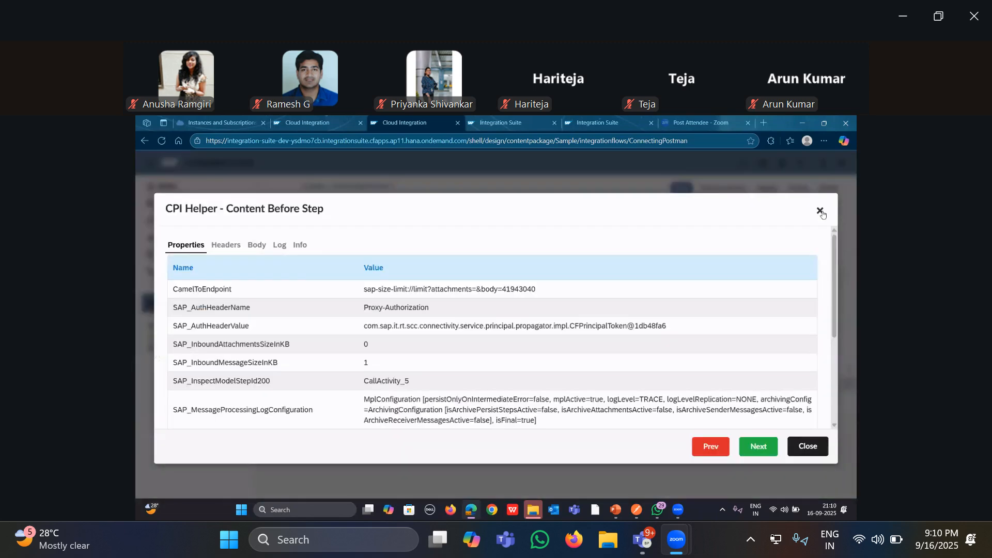
{"action": "left_click", "coordinate": [256, 245]}
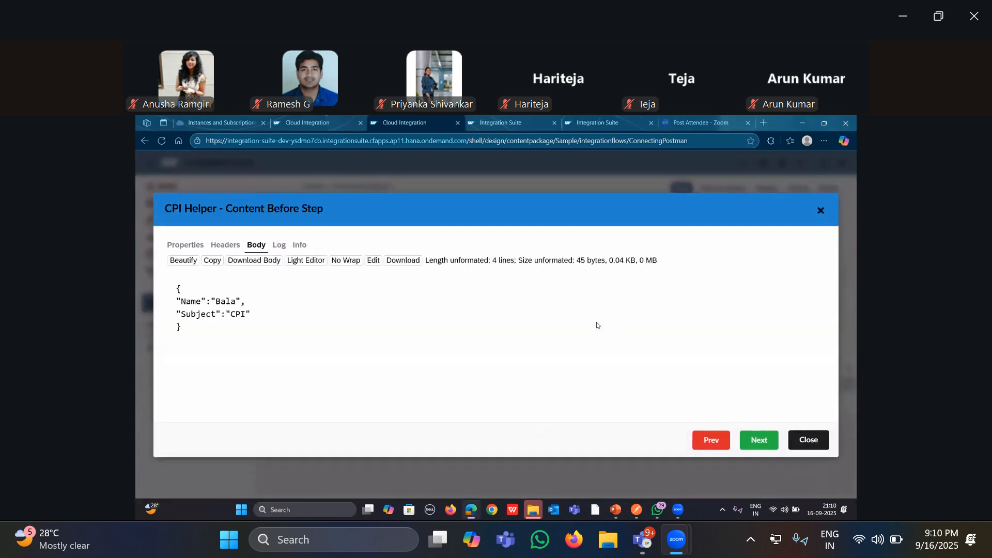
{"action": "key", "text": "Escape"}
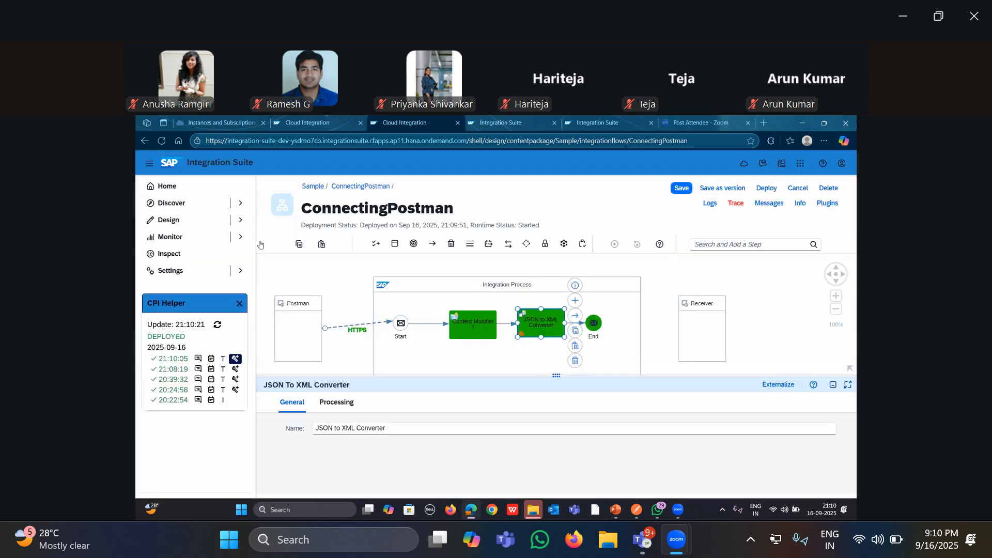
Beautify the message body recorded before the End event and examine its XML declaration, root element and child tags
{"action": "left_click", "coordinate": [256, 245]}
{"action": "left_click", "coordinate": [183, 261]}
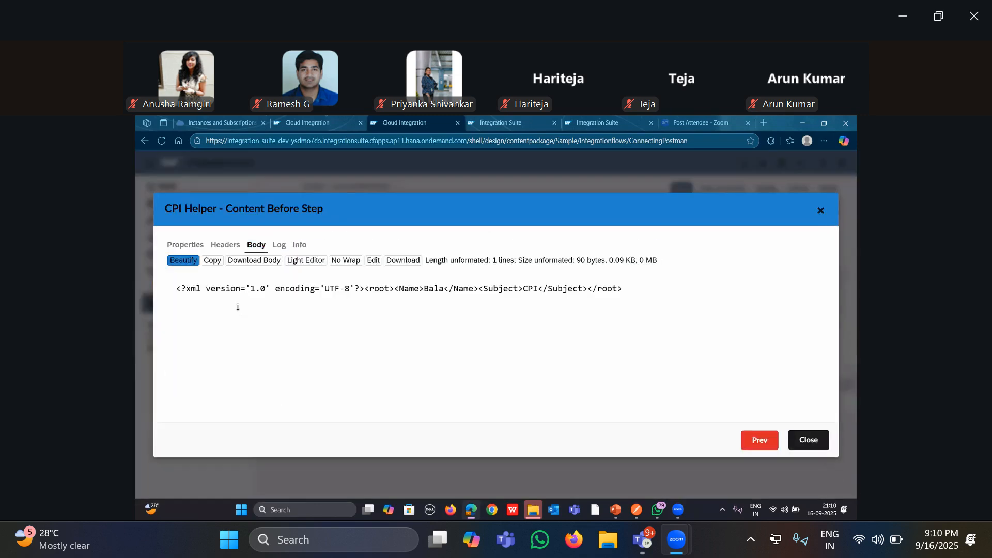
{"action": "left_click", "coordinate": [238, 308]}
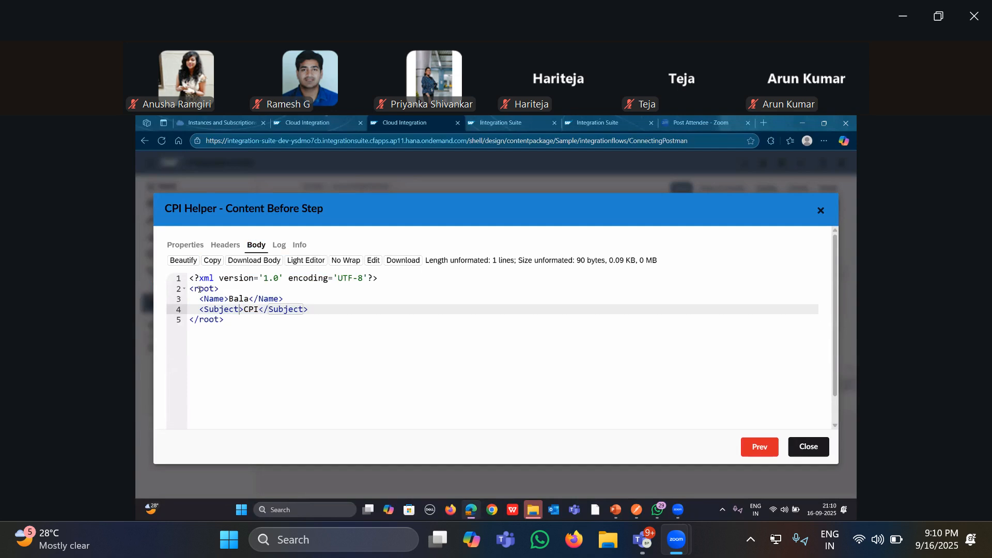
{"action": "left_click", "coordinate": [197, 289]}
{"action": "left_click", "coordinate": [250, 330]}
{"action": "left_click_drag", "start_coordinate": [190, 278], "coordinate": [378, 278]}
{"action": "key", "text": "Down"}
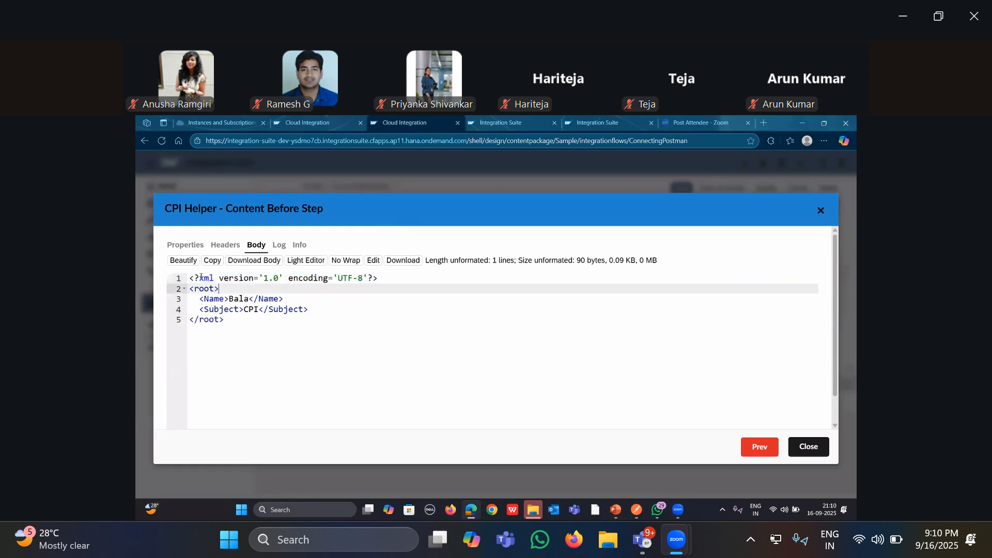
{"action": "left_click_drag", "start_coordinate": [262, 279], "coordinate": [289, 279]}
{"action": "left_click_drag", "start_coordinate": [190, 279], "coordinate": [239, 327]}
{"action": "left_click", "coordinate": [307, 374]}
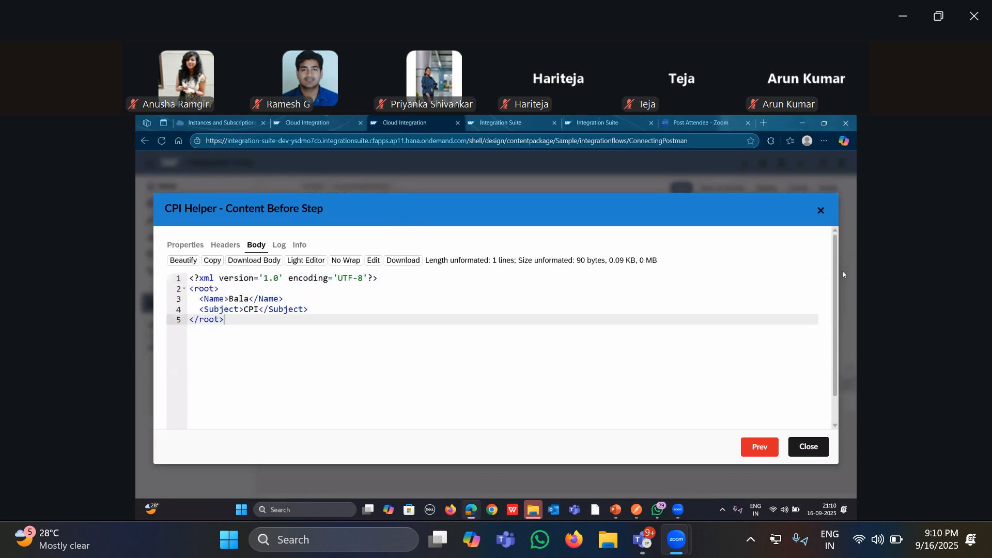
{"action": "left_click", "coordinate": [821, 212]}
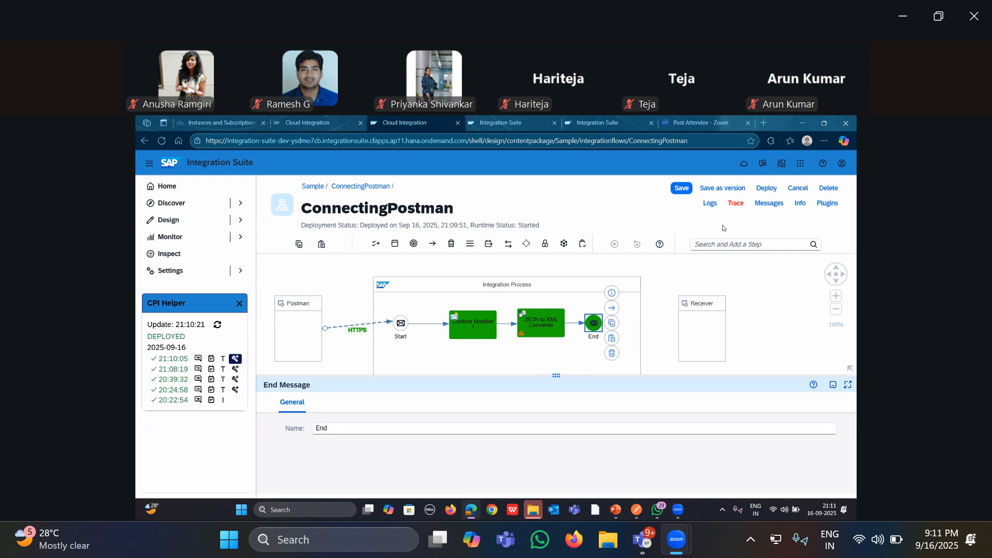
Save the ConnectingPostman flow, then switch to Postman and expand the Basic Auth username field
{"action": "left_click", "coordinate": [684, 188]}
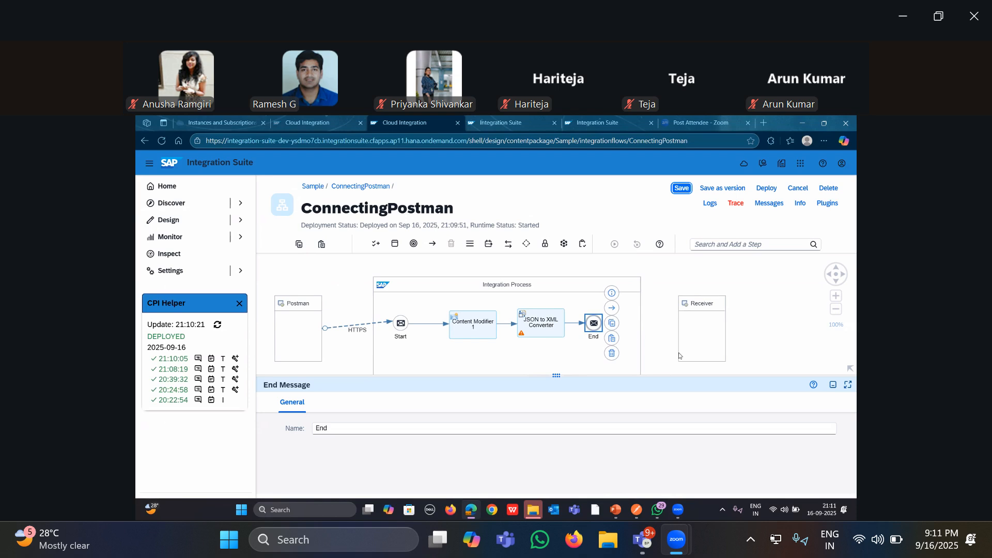
{"action": "mouse_move", "coordinate": [635, 515]}
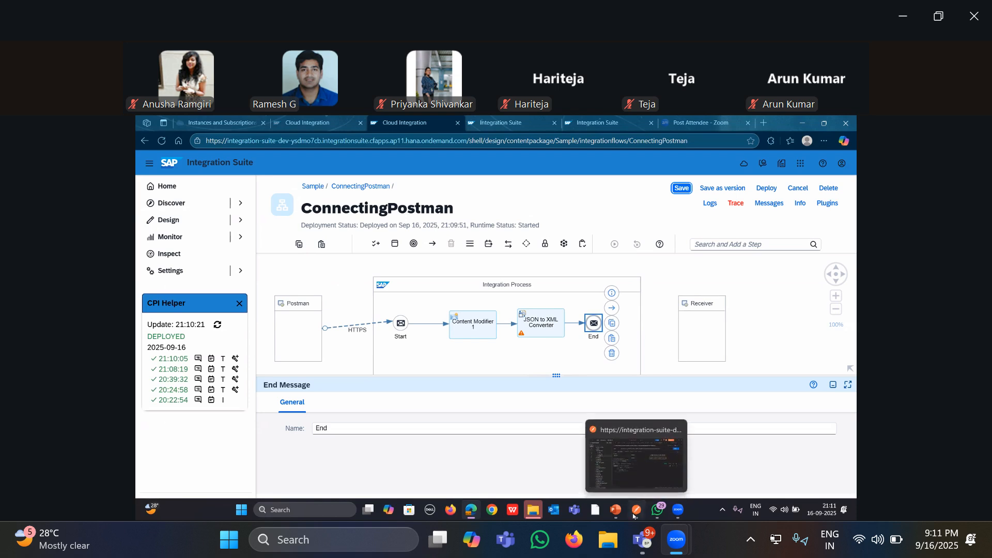
{"action": "left_click", "coordinate": [634, 515]}
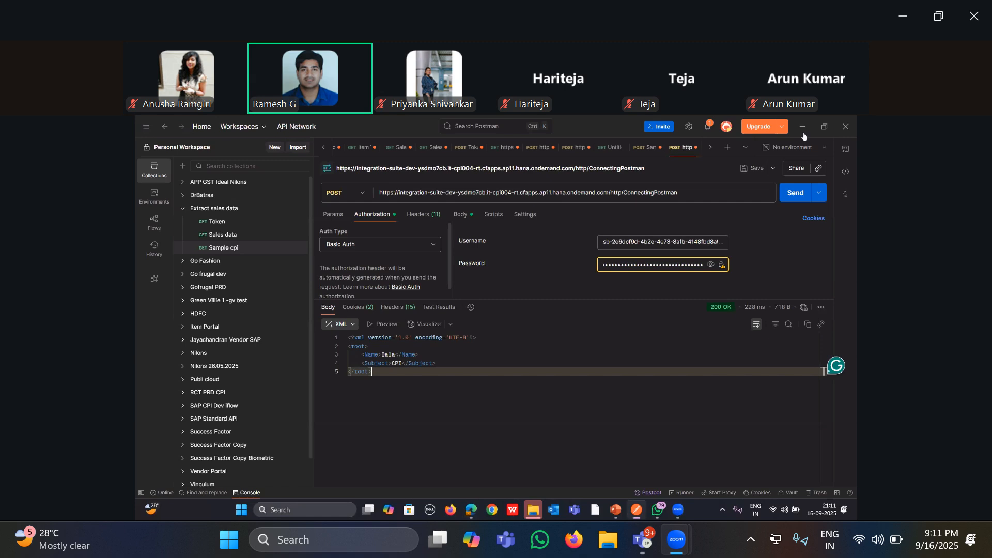
{"action": "key", "text": "alt+Tab"}
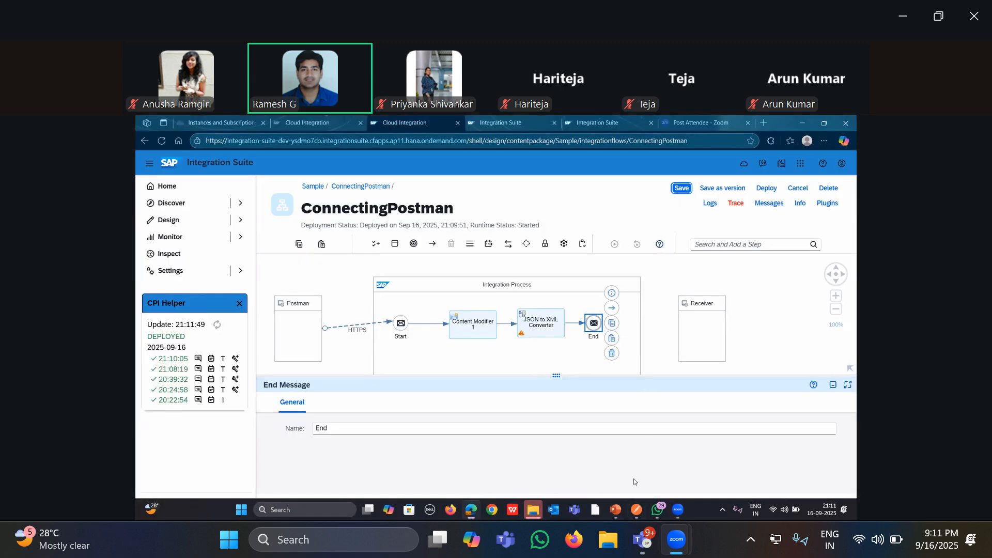
{"action": "left_click", "coordinate": [638, 512]}
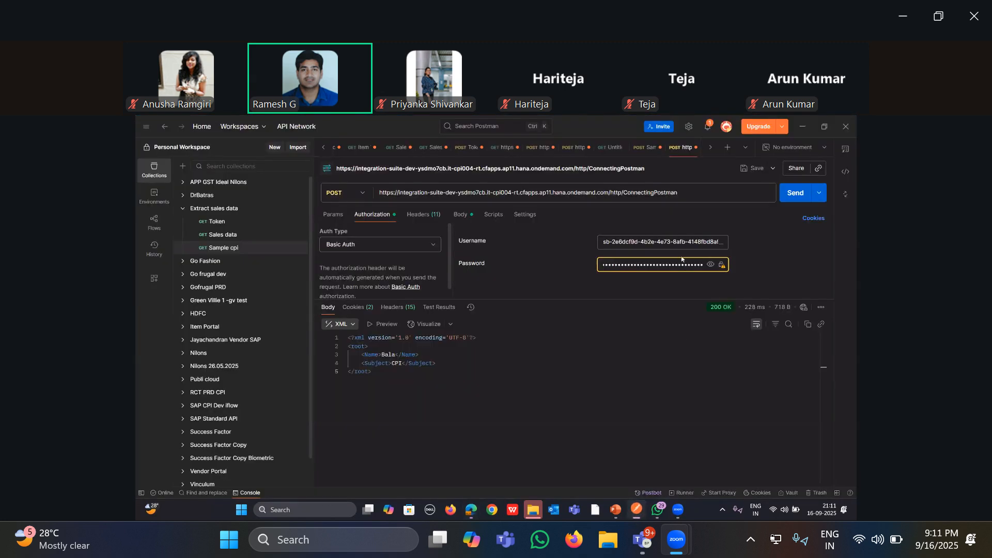
{"action": "left_click", "coordinate": [681, 247]}
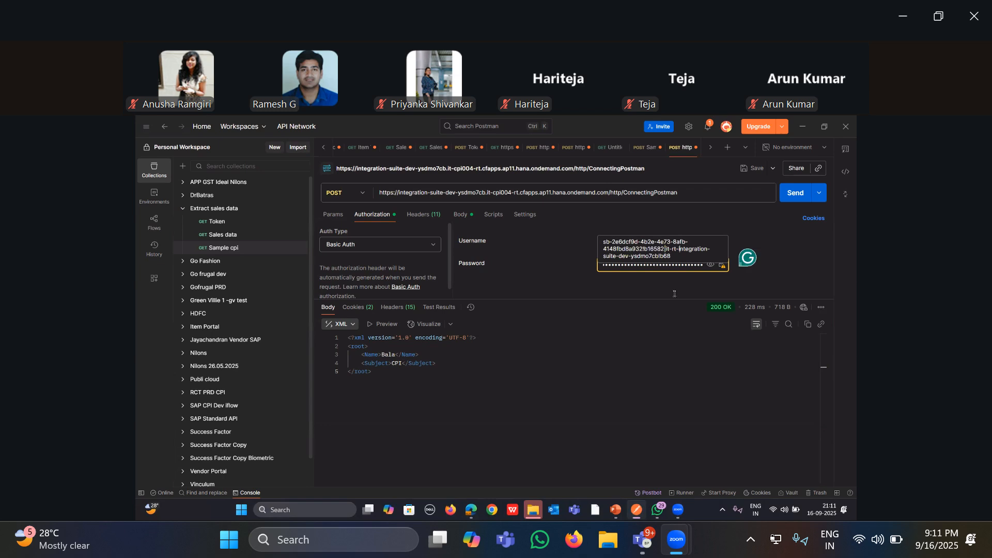
Examine the ConnectingPostman request URL together with its Basic Auth username and password fields
{"action": "left_click_drag", "start_coordinate": [687, 198], "coordinate": [444, 193]}
{"action": "left_click", "coordinate": [685, 243]}
{"action": "left_click_drag", "start_coordinate": [612, 242], "coordinate": [678, 250]}
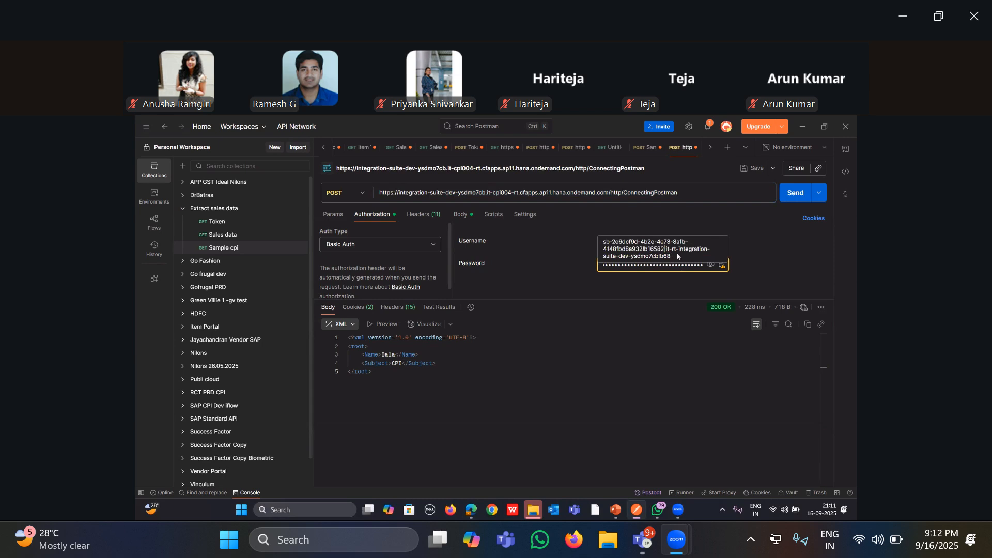
{"action": "left_click", "coordinate": [701, 267]}
{"action": "left_click", "coordinate": [567, 380]}
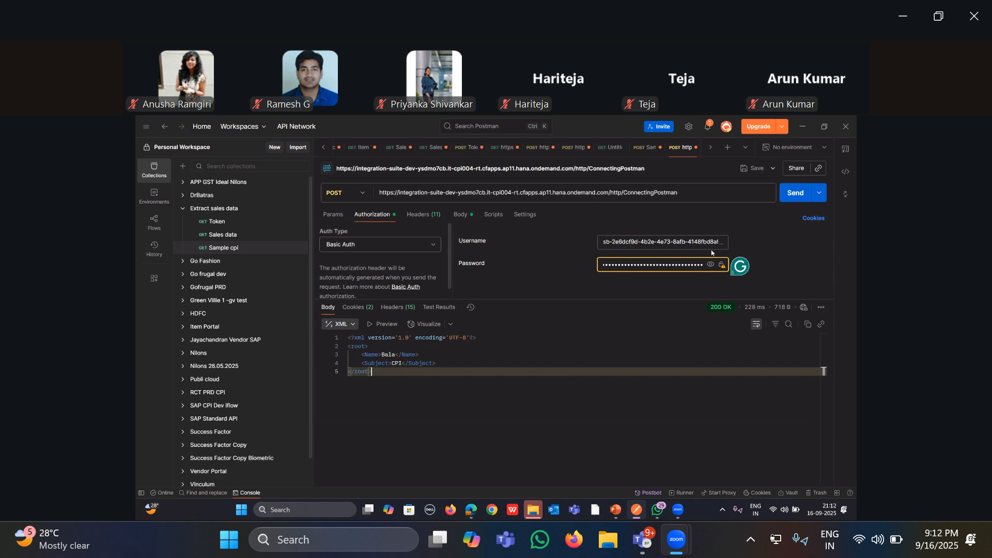
Return to Integration Suite, save the ConnectingPostman flow, and delete the HTTPS sender channel and the Start message event
{"action": "left_click", "coordinate": [803, 127]}
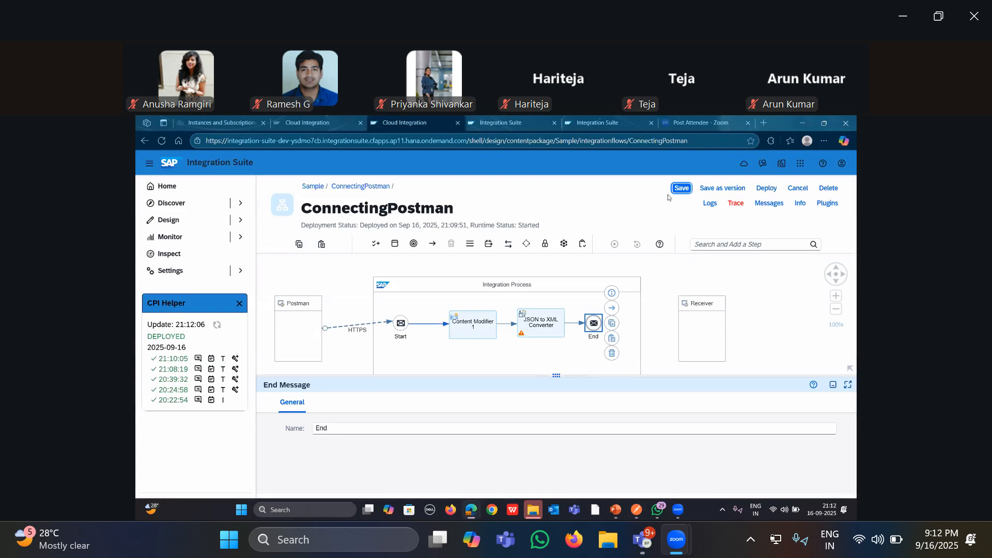
{"action": "left_click", "coordinate": [685, 188]}
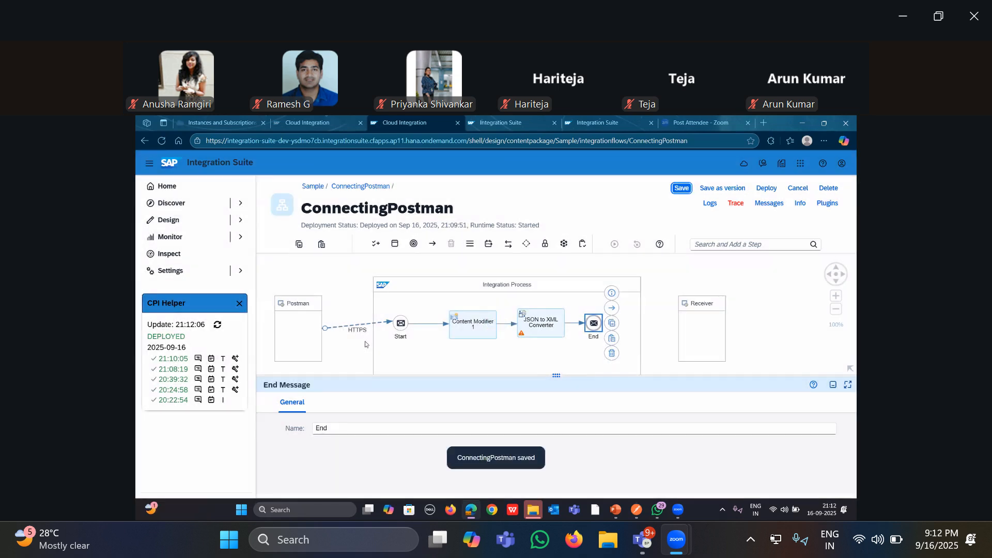
{"action": "left_click", "coordinate": [365, 341]}
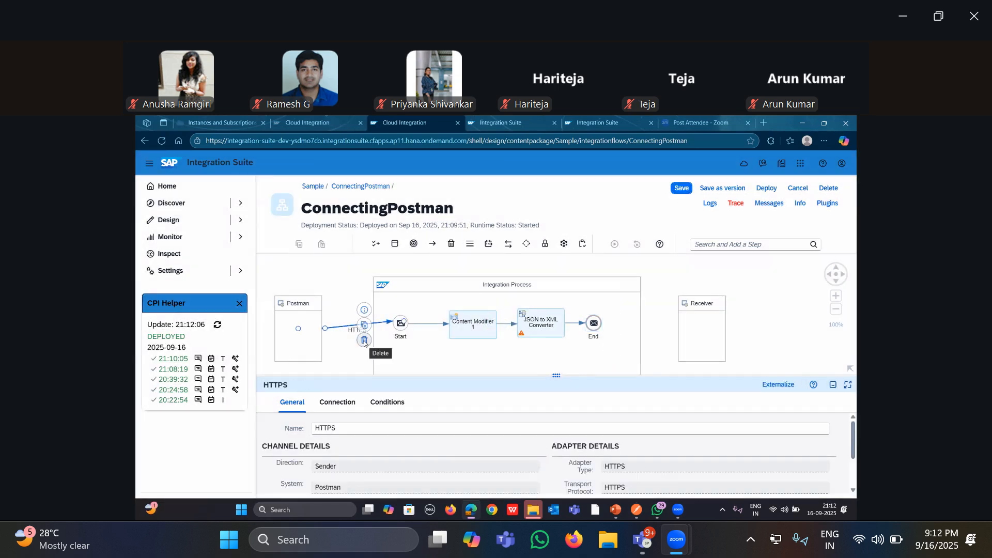
{"action": "left_click", "coordinate": [364, 341]}
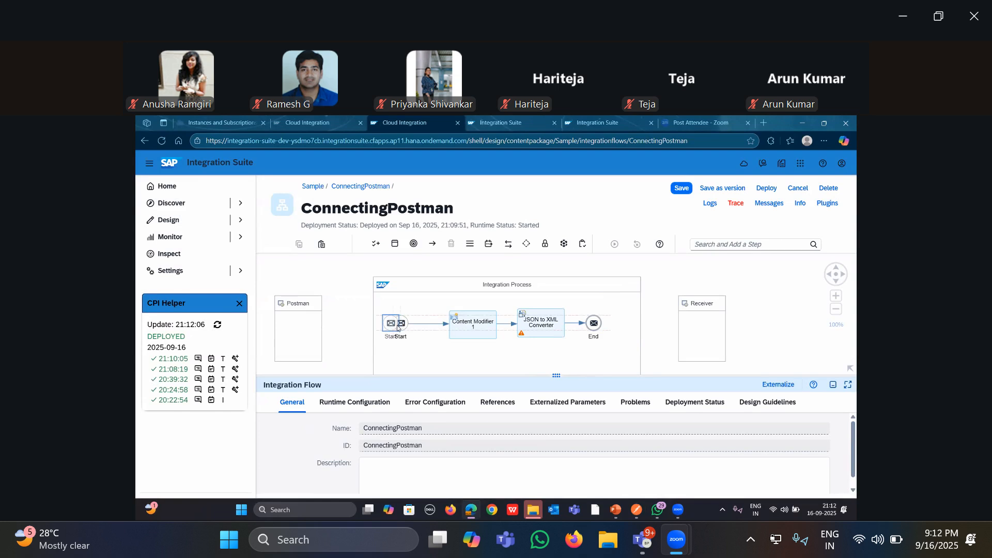
{"action": "left_click", "coordinate": [392, 325]}
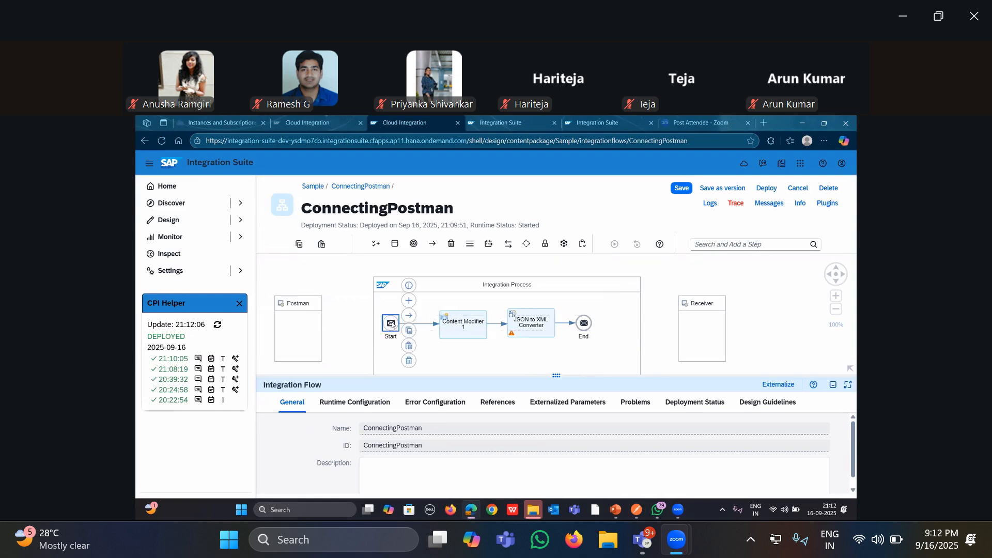
{"action": "left_click", "coordinate": [409, 361]}
Add a Timer start event to the Integration Process and connect it to Content Modifier 1
{"action": "left_click", "coordinate": [713, 247]}
{"action": "type", "text": "timer"}
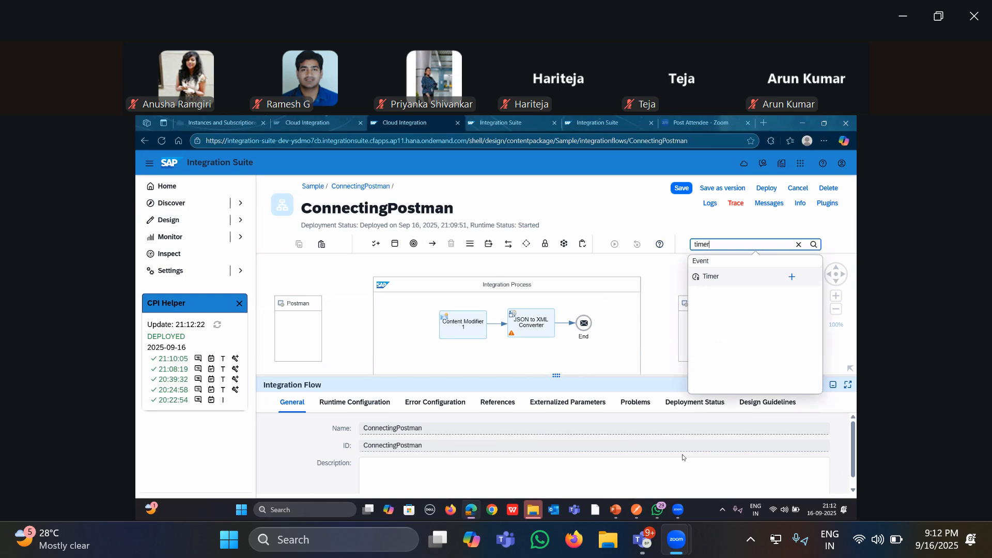
{"action": "key", "text": "XF86MonBrightnessDown"}
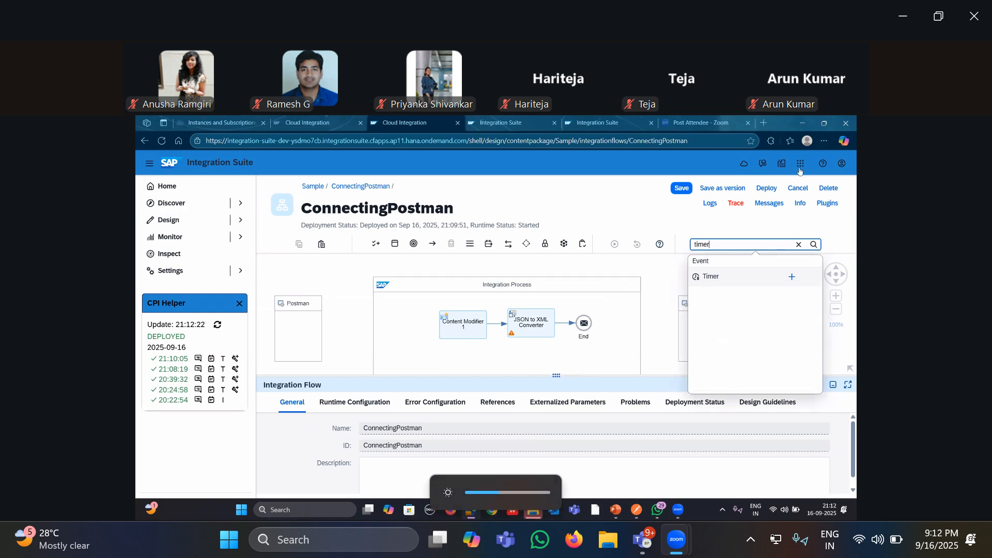
{"action": "left_click", "coordinate": [792, 277]}
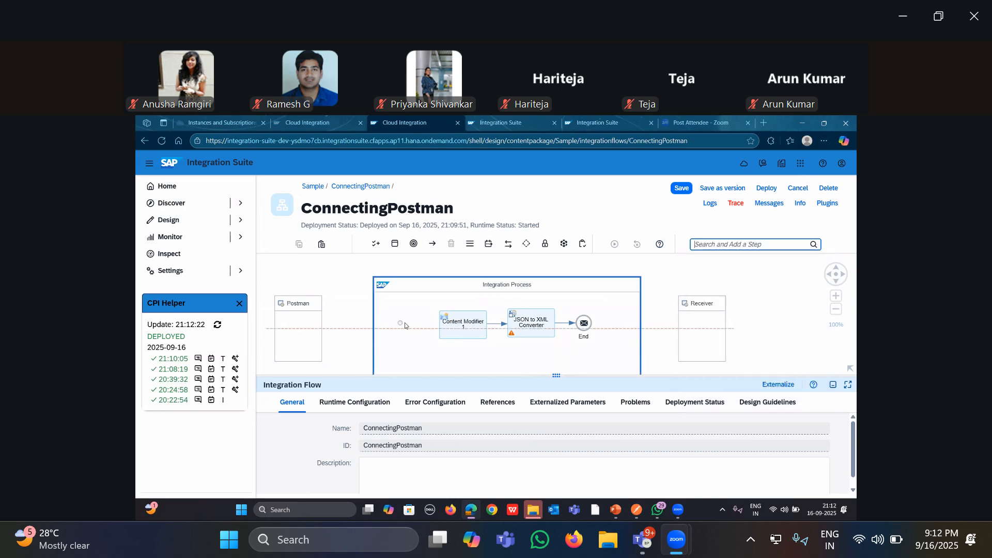
{"action": "left_click", "coordinate": [424, 324]}
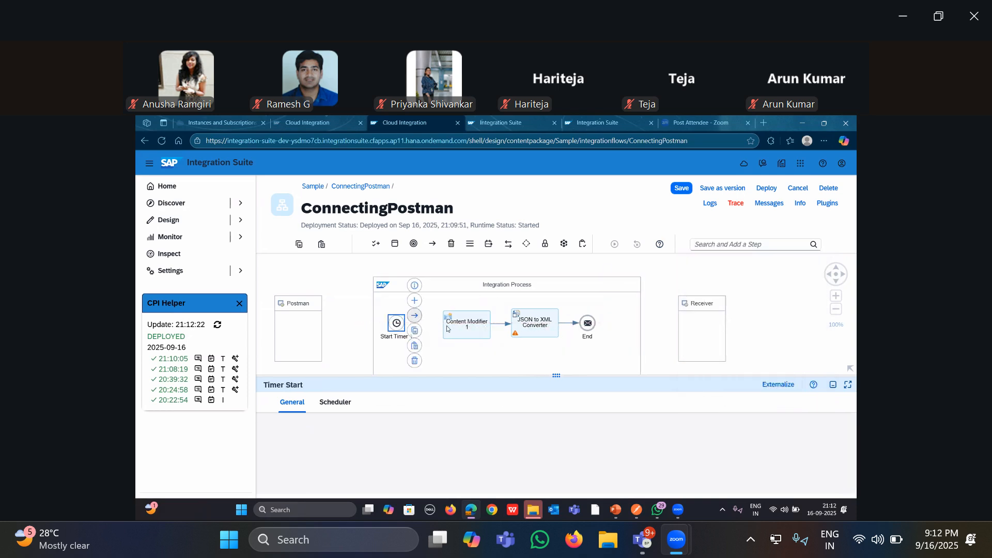
{"action": "left_click_drag", "start_coordinate": [445, 327], "coordinate": [473, 328]}
Open the message body settings of Content Modifier 1 and clear the existing body expression
{"action": "left_click", "coordinate": [462, 333]}
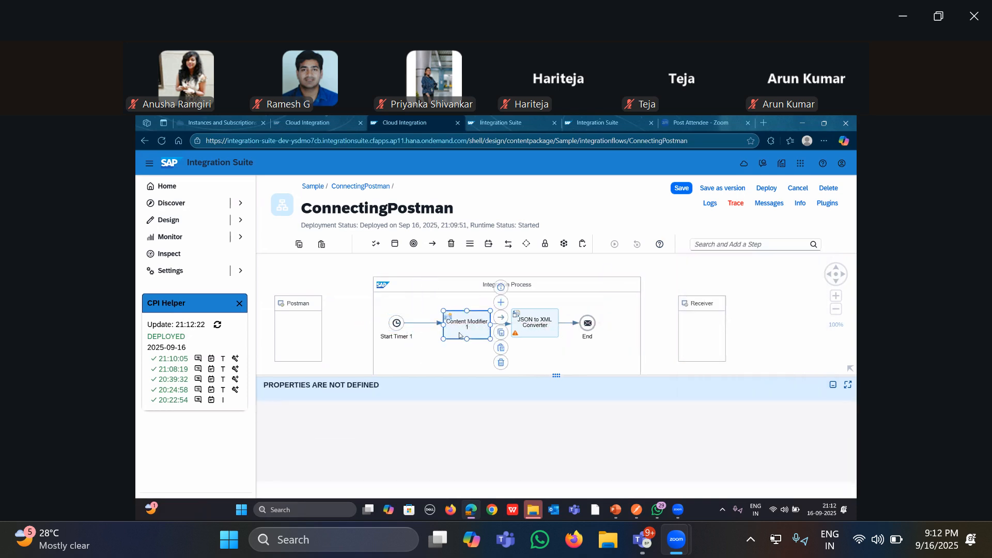
{"action": "left_click_drag", "start_coordinate": [556, 376], "coordinate": [572, 279]}
{"action": "left_click", "coordinate": [482, 306]}
{"action": "left_click", "coordinate": [424, 374]}
{"action": "key", "text": "BackSpace"}
{"action": "key", "text": "BackSpace"}
{"action": "key", "text": "BackSpace"}
{"action": "key", "text": "BackSpace"}
{"action": "key", "text": "BackSpace"}
{"action": "key", "text": "BackSpace"}
{"action": "key", "text": "BackSpace"}
{"action": "key", "text": "BackSpace"}
{"action": "key", "text": "BackSpace"}
{"action": "key", "text": "BackSpace"}
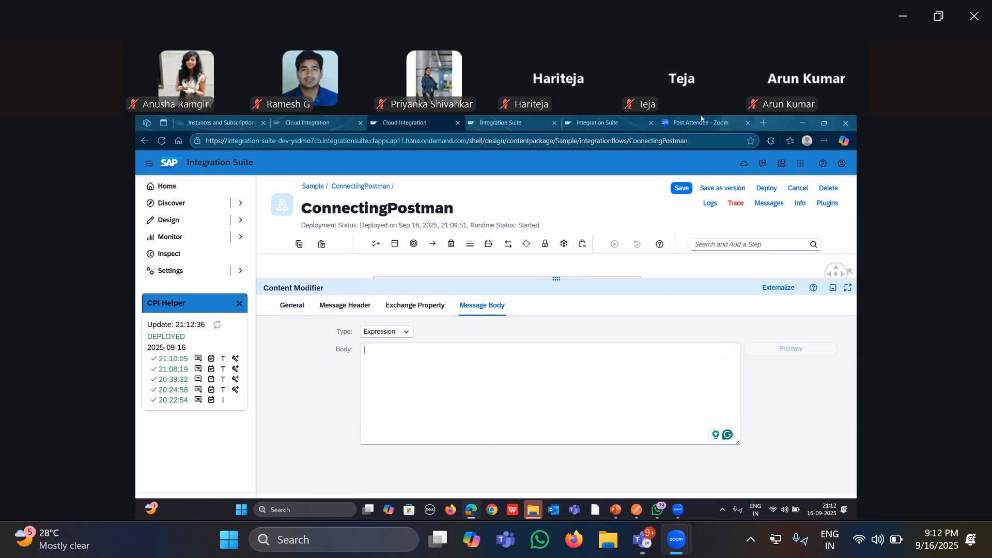
Copy the JSON request body with Name and Subject from Postman into the Content Modifier's message body and set its type to Constant
{"action": "key", "text": "alt+Tab"}
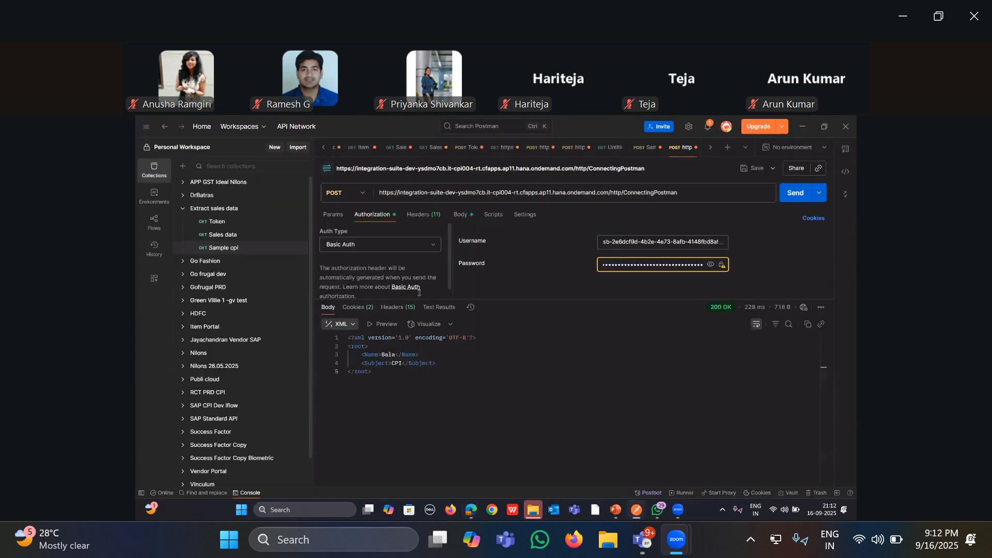
{"action": "left_click", "coordinate": [461, 215]}
{"action": "key", "text": "alt+Tab"}
{"action": "type", "text": "{     \"Name\":\"Bala\",     \"Subject\":\"CPI\" }"}
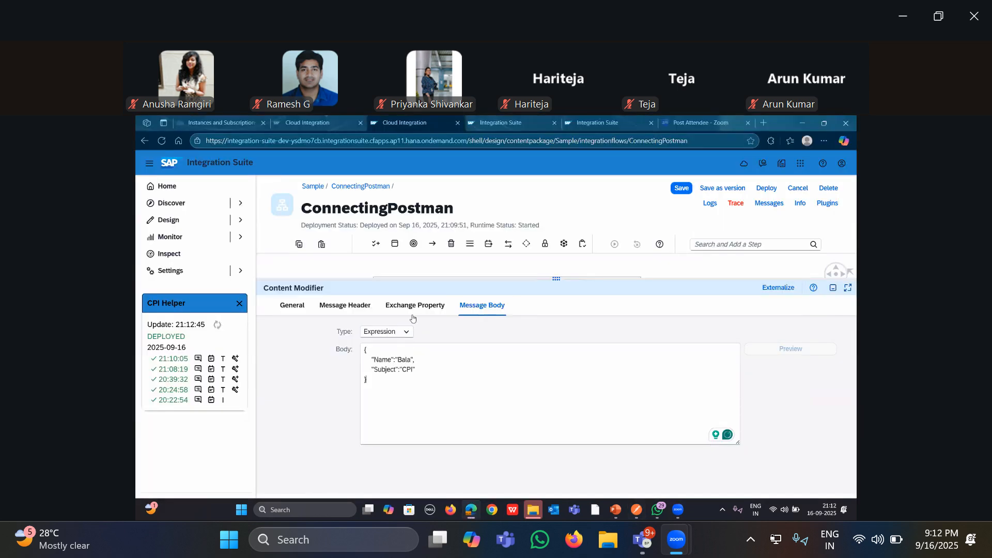
{"action": "left_click", "coordinate": [381, 346]}
{"action": "left_click_drag", "start_coordinate": [556, 279], "coordinate": [556, 374]}
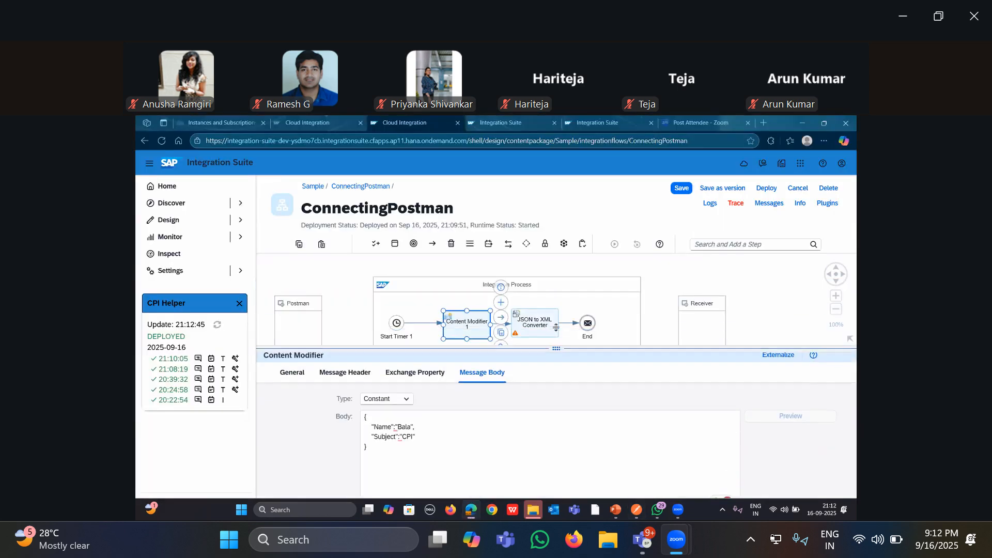
Save and deploy the ConnectingPostman flow on the Cloud Integration runtime profile
{"action": "key", "text": "XF86MonBrightnessDown"}
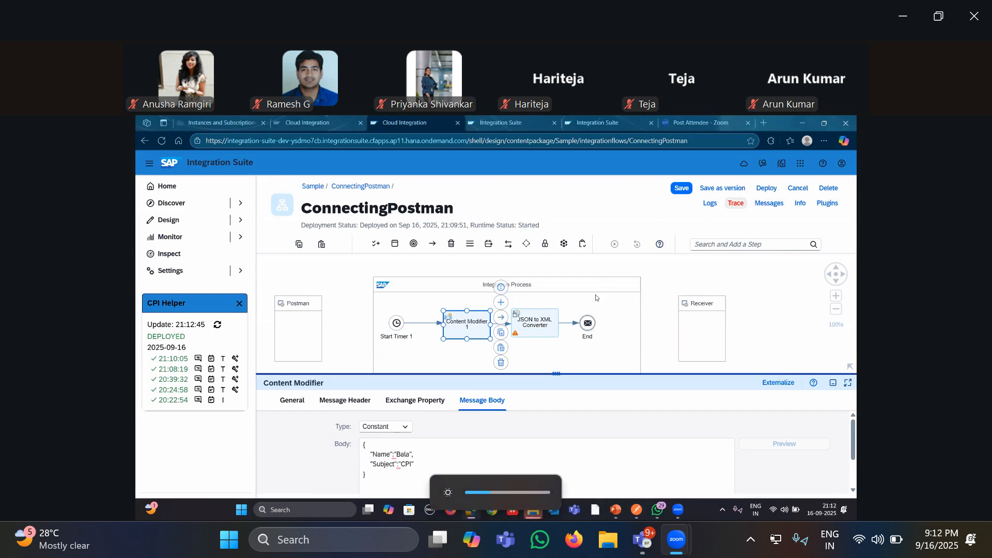
{"action": "left_click", "coordinate": [767, 189]}
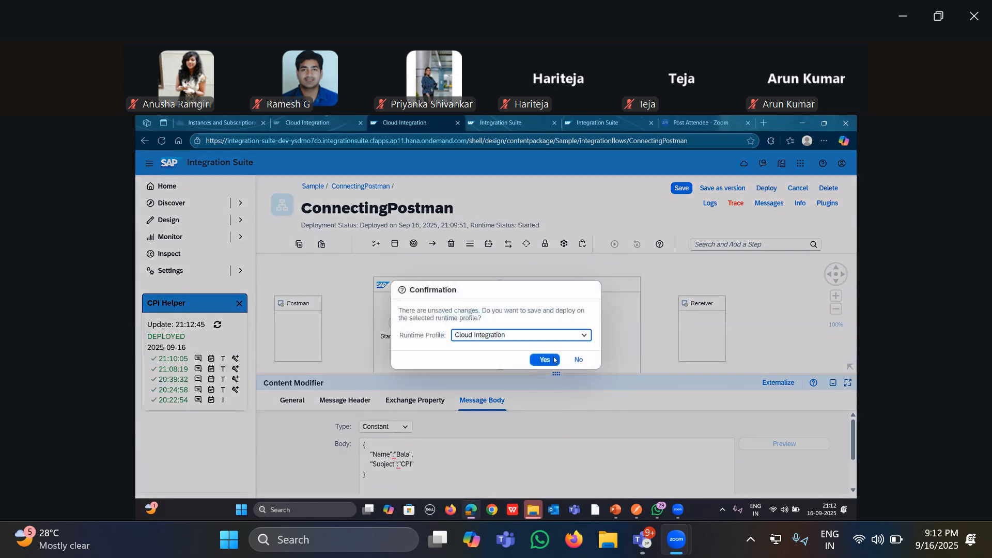
{"action": "left_click", "coordinate": [552, 357]}
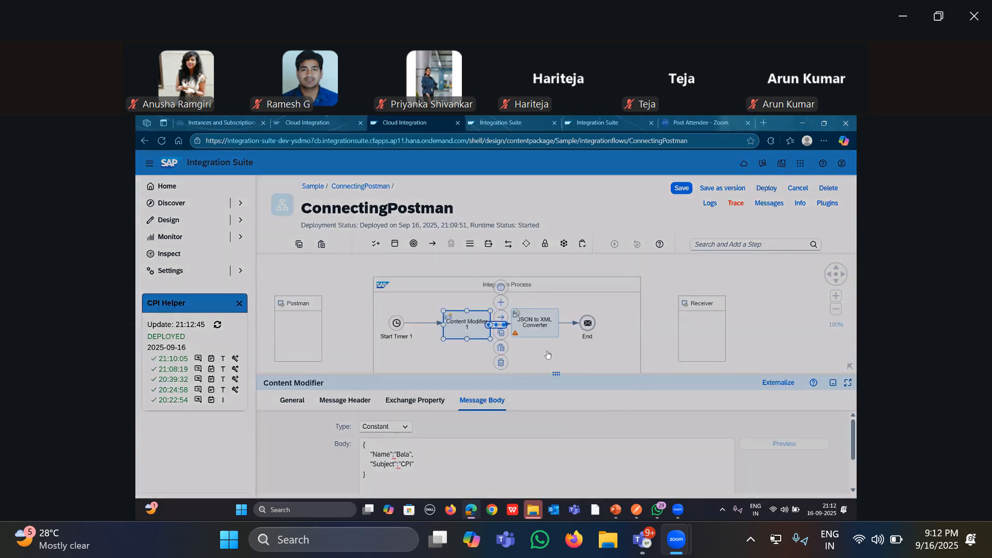
{"action": "left_click", "coordinate": [552, 344]}
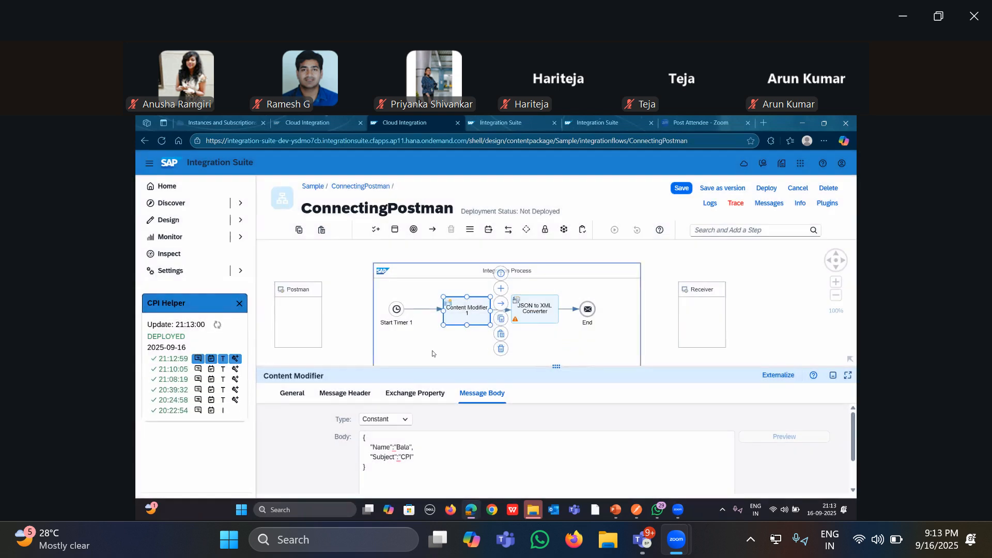
Activate inline debugging for the 21:12:59 run and examine the beautified XML body recorded before the End event
{"action": "left_click", "coordinate": [177, 362]}
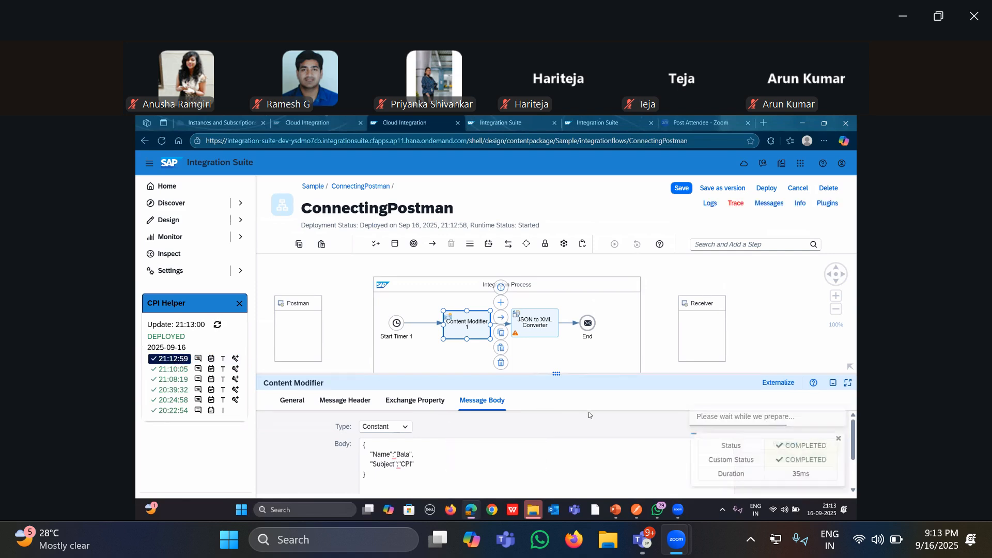
{"action": "left_click", "coordinate": [235, 358]}
{"action": "left_click", "coordinate": [588, 324]}
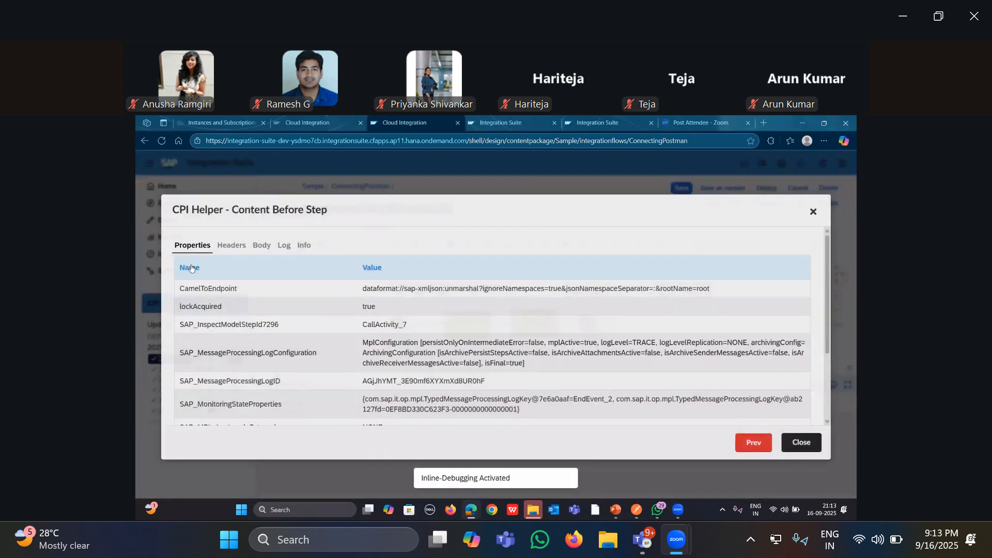
{"action": "left_click", "coordinate": [256, 245]}
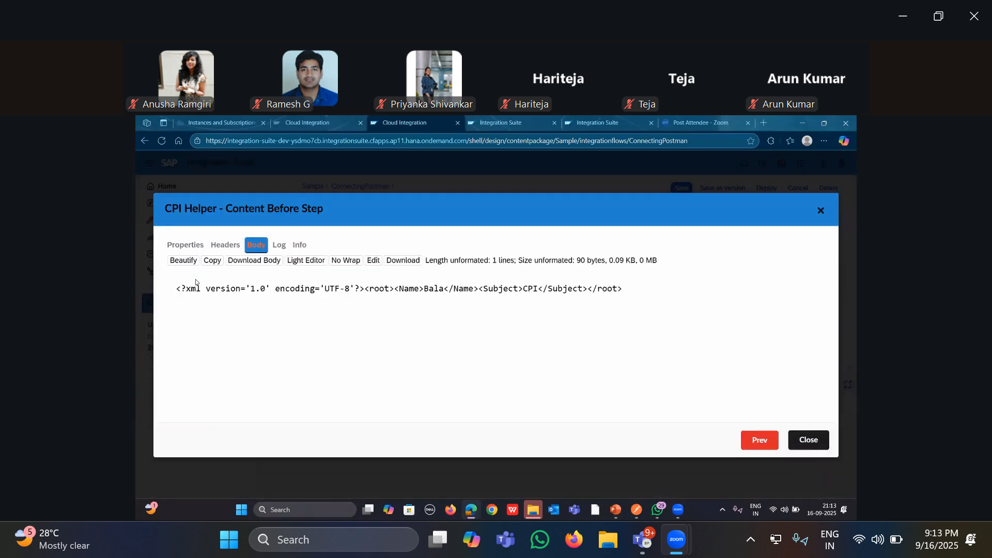
{"action": "left_click", "coordinate": [213, 260]}
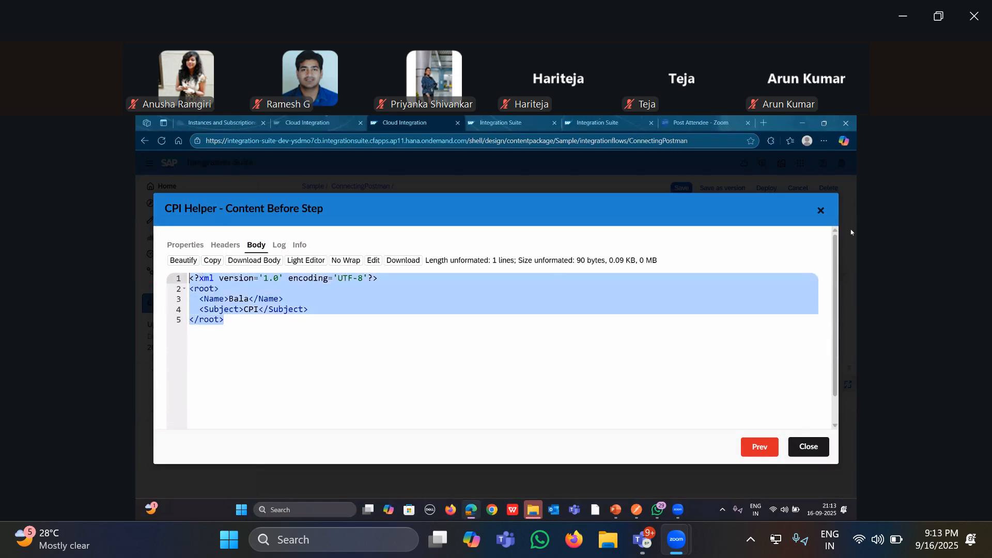
{"action": "left_click", "coordinate": [821, 211]}
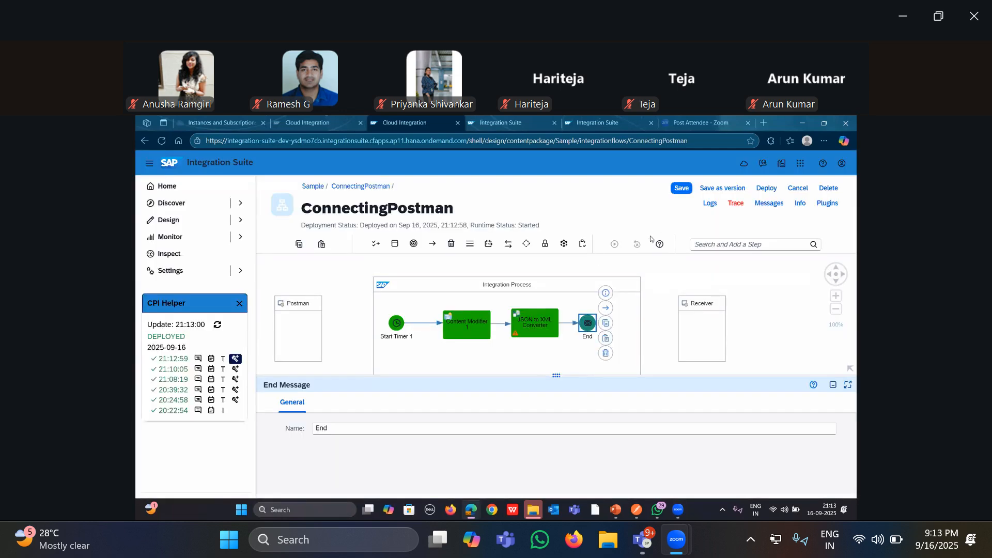
Set the simulation start point after the Timer and the end point before End, run the simulation, and open the final message content
{"action": "left_click", "coordinate": [438, 323]}
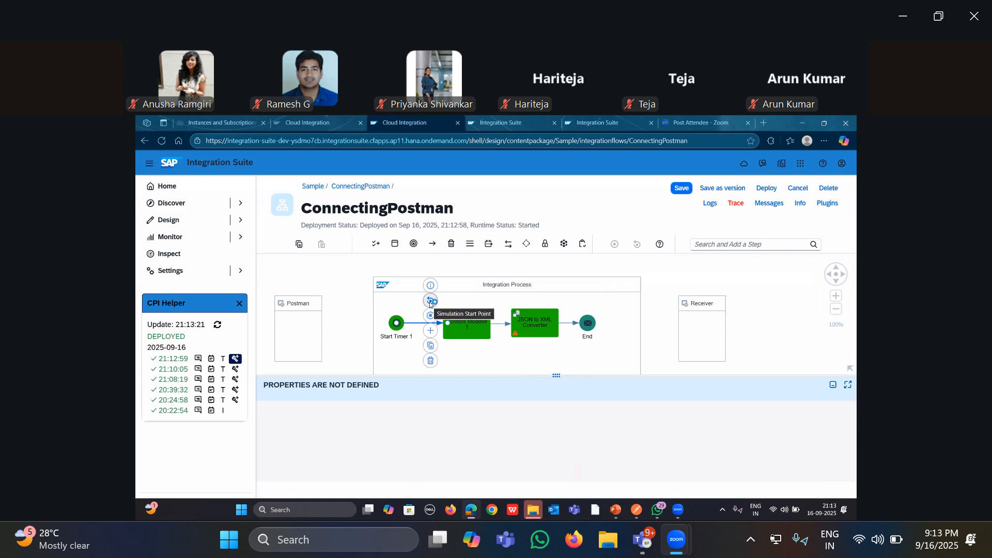
{"action": "left_click", "coordinate": [430, 302]}
{"action": "left_click", "coordinate": [572, 323]}
{"action": "left_click", "coordinate": [575, 315]}
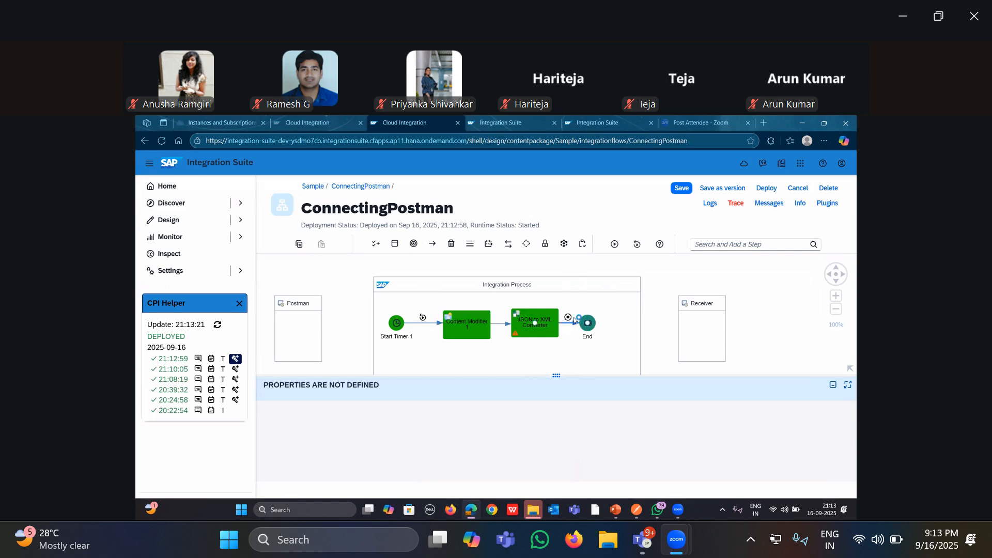
{"action": "left_click", "coordinate": [615, 245]}
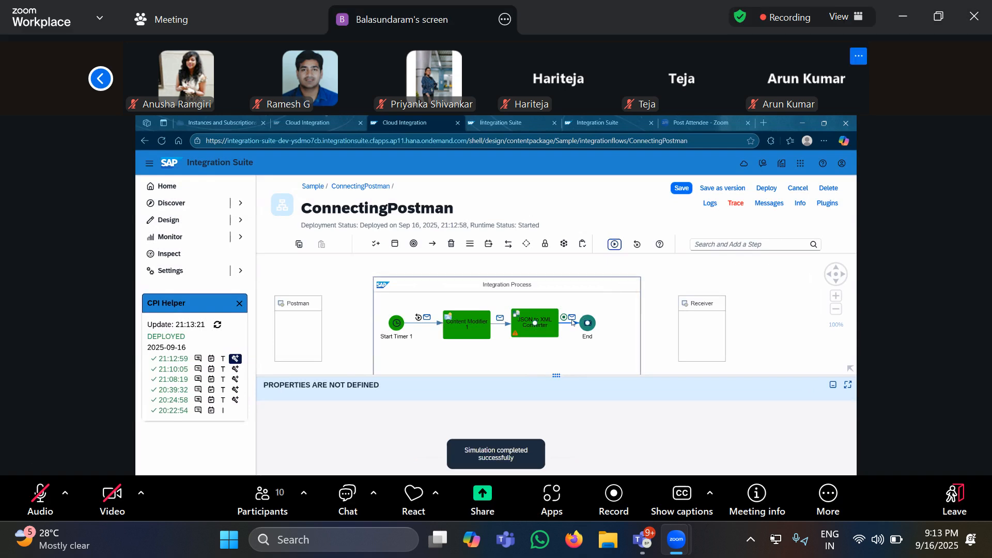
{"action": "left_click", "coordinate": [571, 316]}
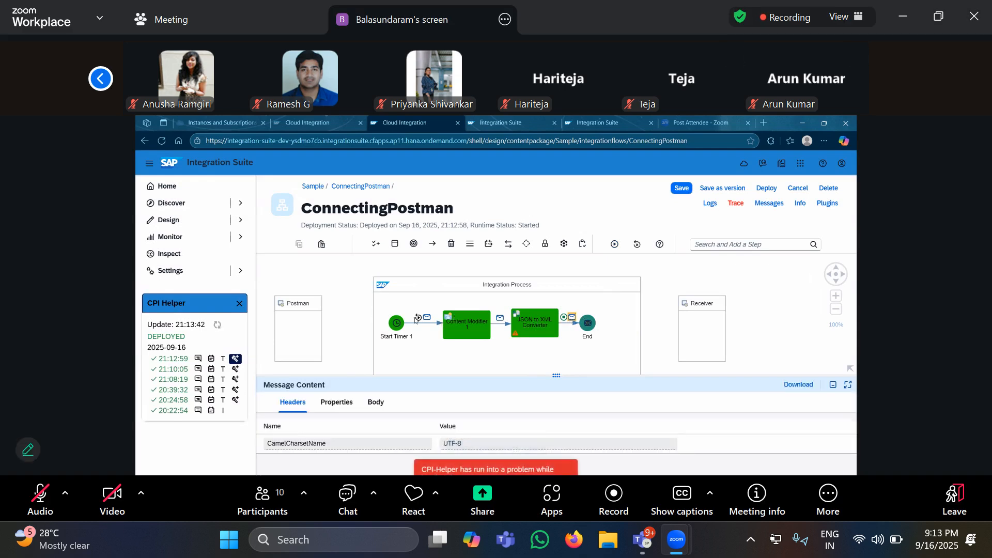
{"action": "left_click", "coordinate": [304, 493]}
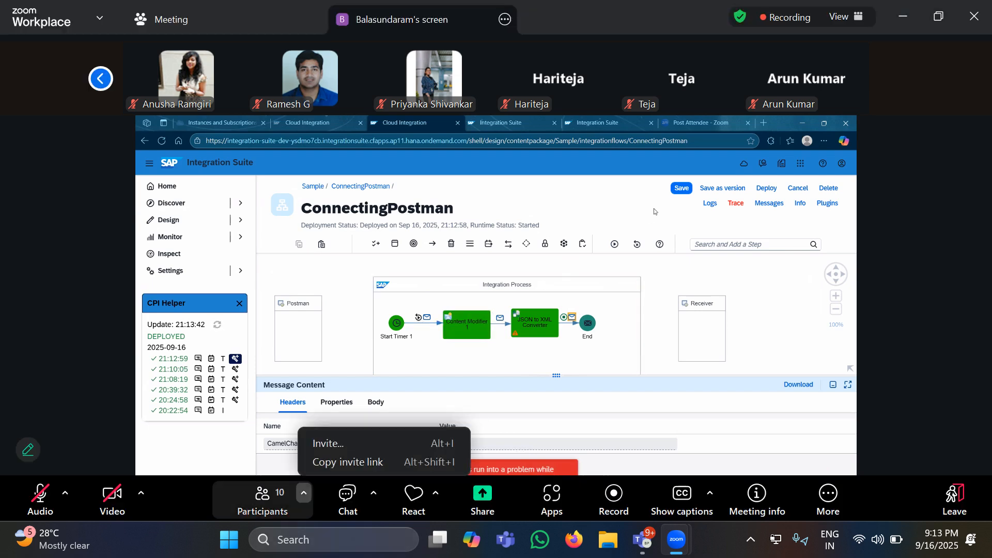
{"action": "left_click", "coordinate": [263, 500]}
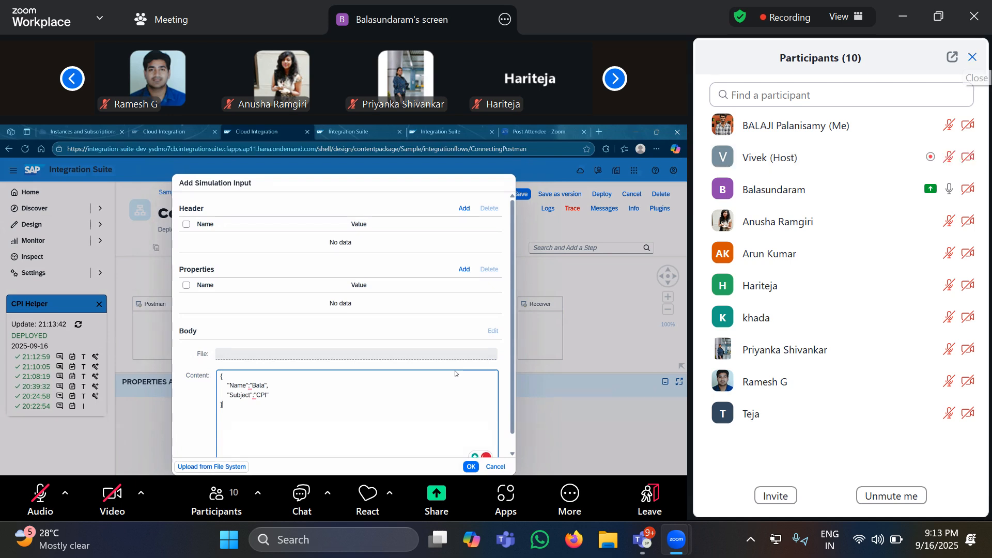
{"action": "left_click", "coordinate": [973, 58]}
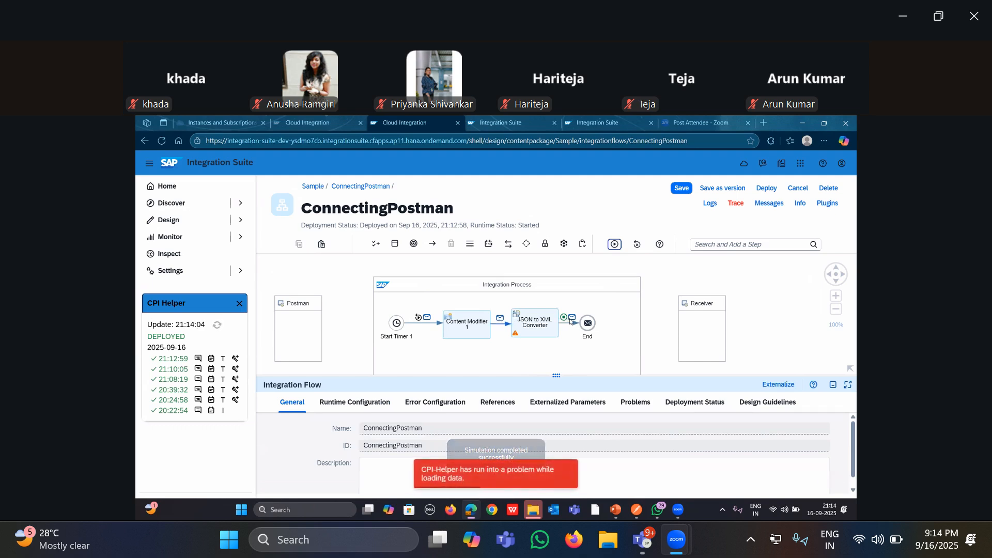
Inspect the simulated message body passed from Content Modifier 1 to the JSON to XML Converter
{"action": "left_click", "coordinate": [500, 318]}
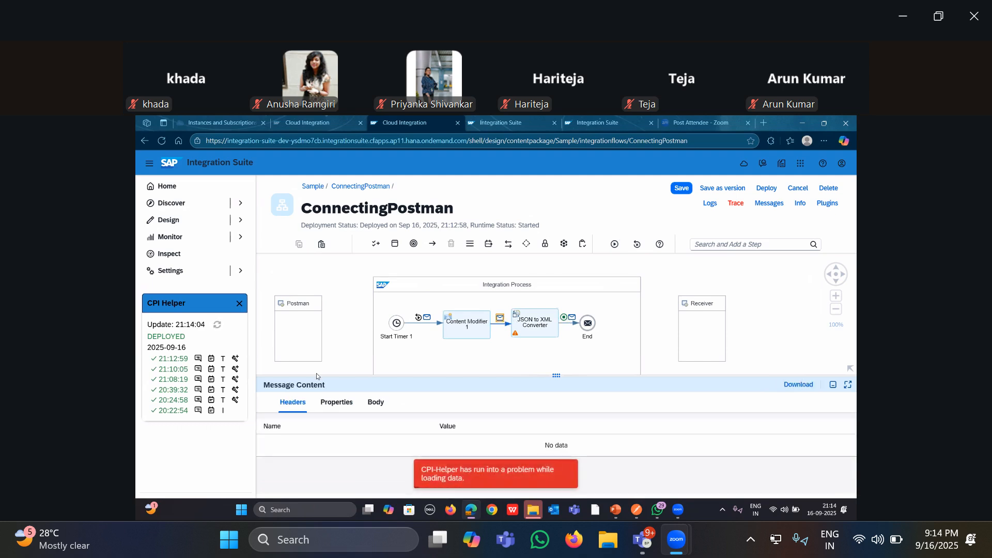
{"action": "left_click", "coordinate": [345, 409]}
{"action": "left_click", "coordinate": [377, 403]}
{"action": "left_click", "coordinate": [274, 462]}
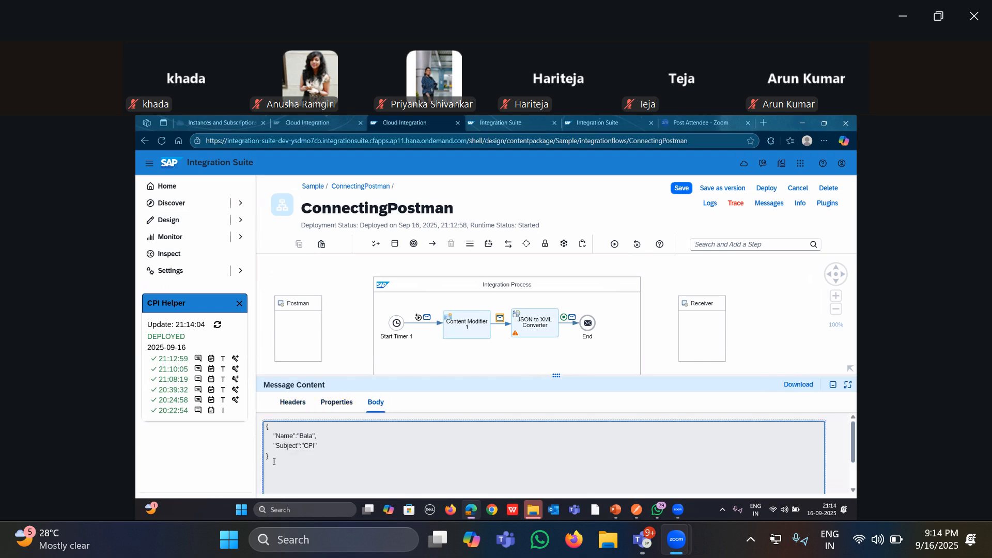
{"action": "key", "text": "ctrl+a"}
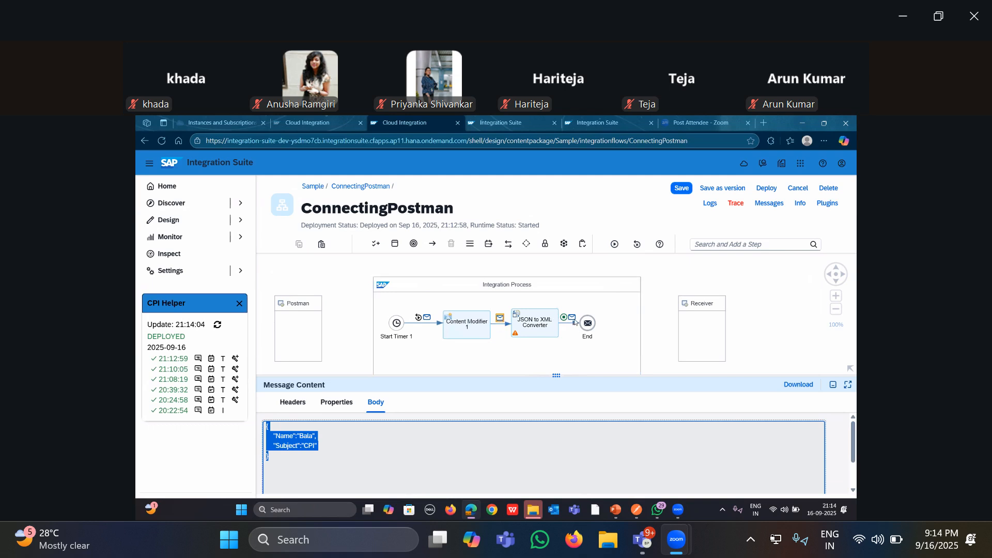
Inspect the simulated message body passed from the JSON to XML Converter to the End event
{"action": "left_click", "coordinate": [573, 317]}
{"action": "left_click", "coordinate": [376, 403]}
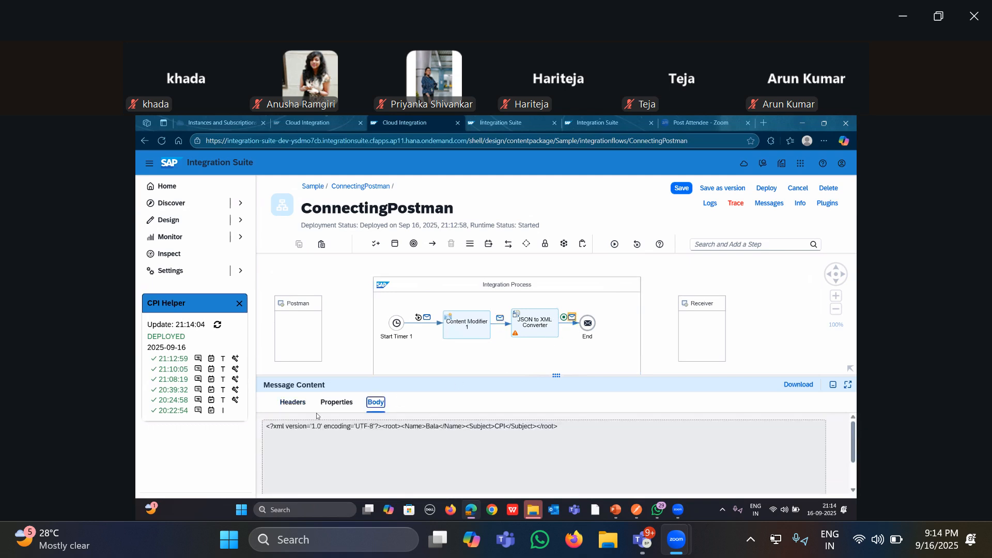
{"action": "left_click_drag", "start_coordinate": [266, 428], "coordinate": [563, 434]}
{"action": "left_click_drag", "start_coordinate": [556, 377], "coordinate": [555, 461]}
{"action": "left_click_drag", "start_coordinate": [515, 403], "coordinate": [470, 387]}
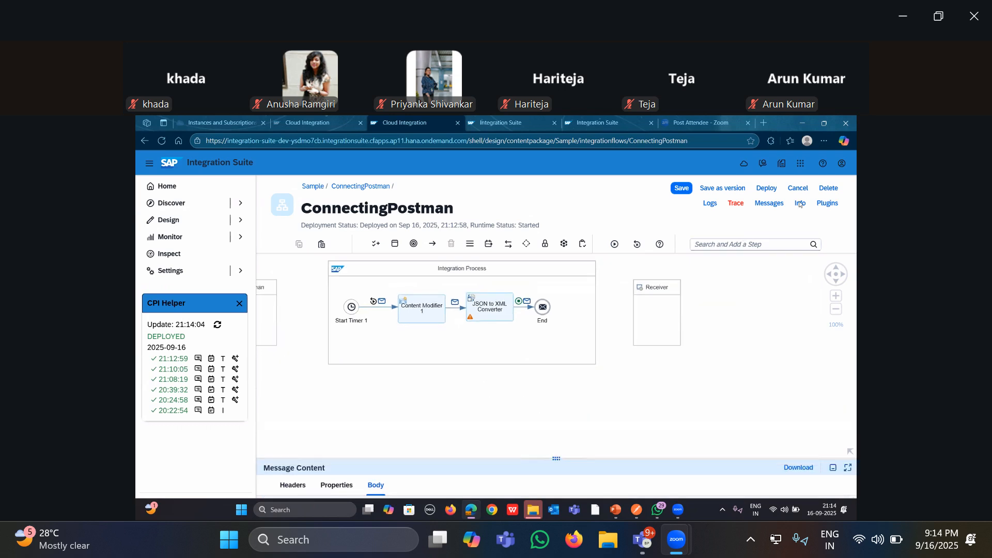
Save the flow and delete the Start Timer event from the integration process
{"action": "left_click", "coordinate": [681, 188]}
{"action": "left_click_drag", "start_coordinate": [336, 384], "coordinate": [430, 399]}
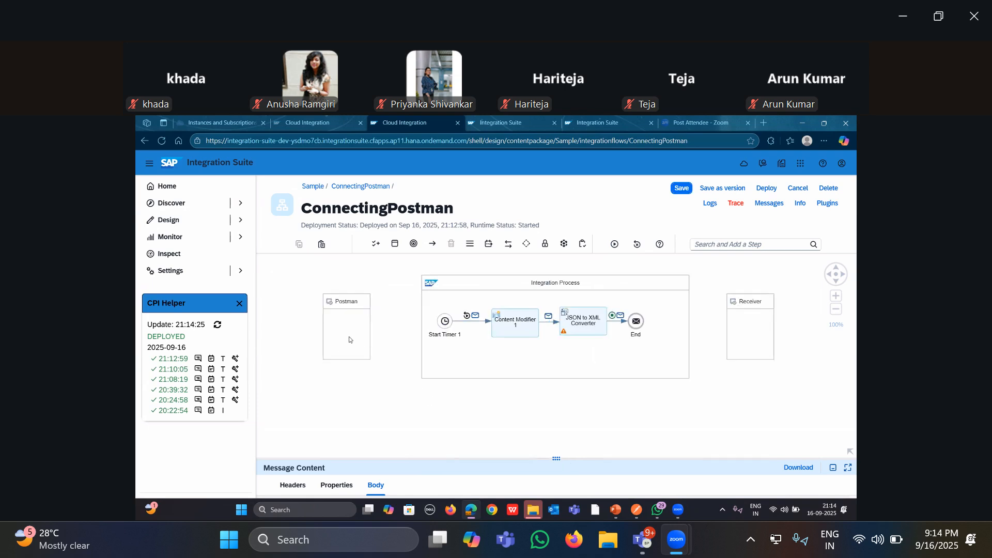
{"action": "left_click", "coordinate": [347, 331]}
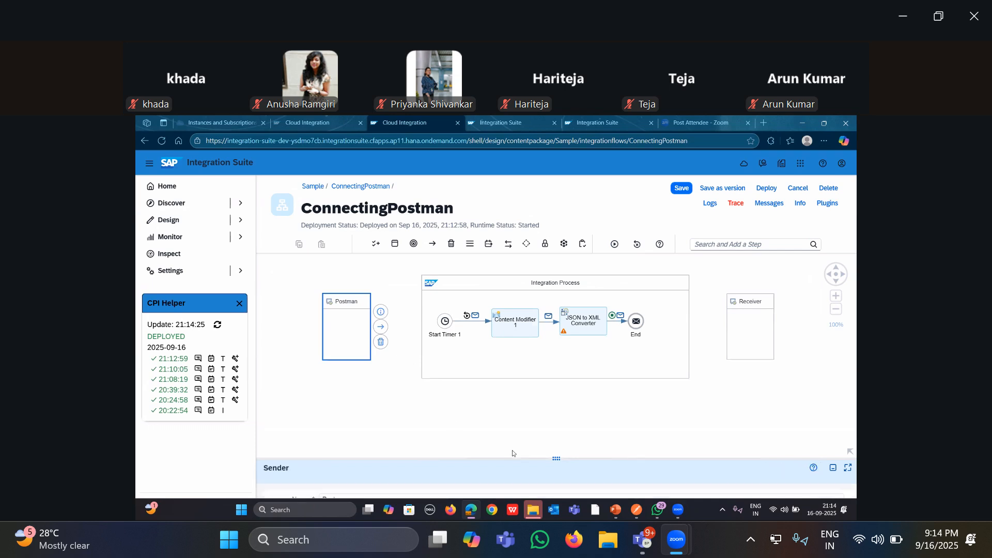
{"action": "left_click_drag", "start_coordinate": [512, 453], "coordinate": [480, 352]}
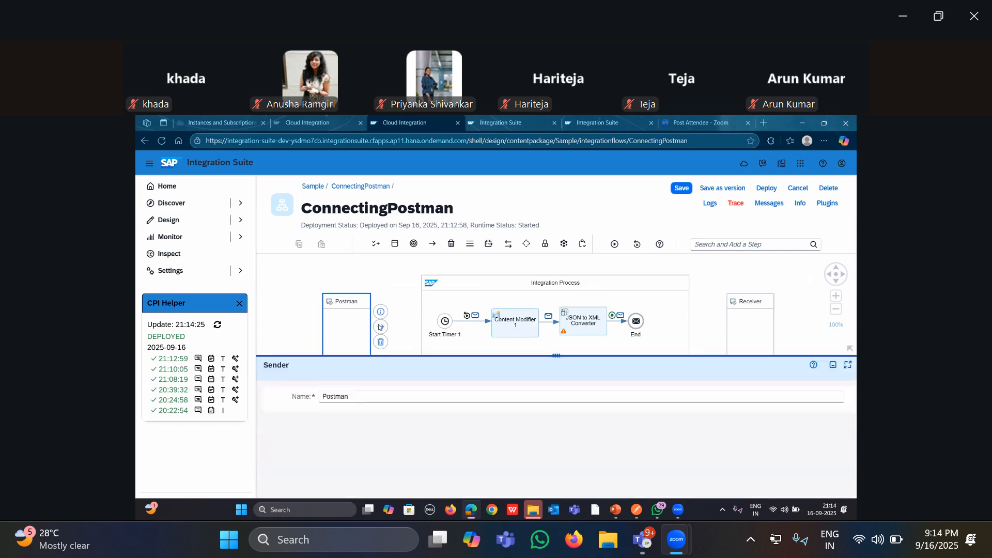
{"action": "left_click", "coordinate": [445, 306]}
{"action": "left_click_drag", "start_coordinate": [550, 355], "coordinate": [546, 413]}
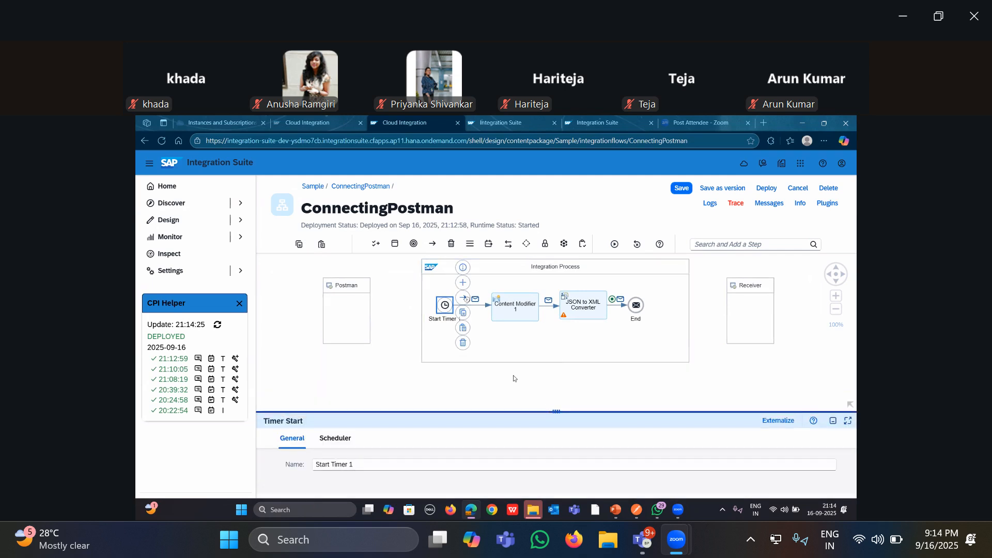
{"action": "left_click", "coordinate": [461, 342]}
{"action": "left_click", "coordinate": [361, 309]}
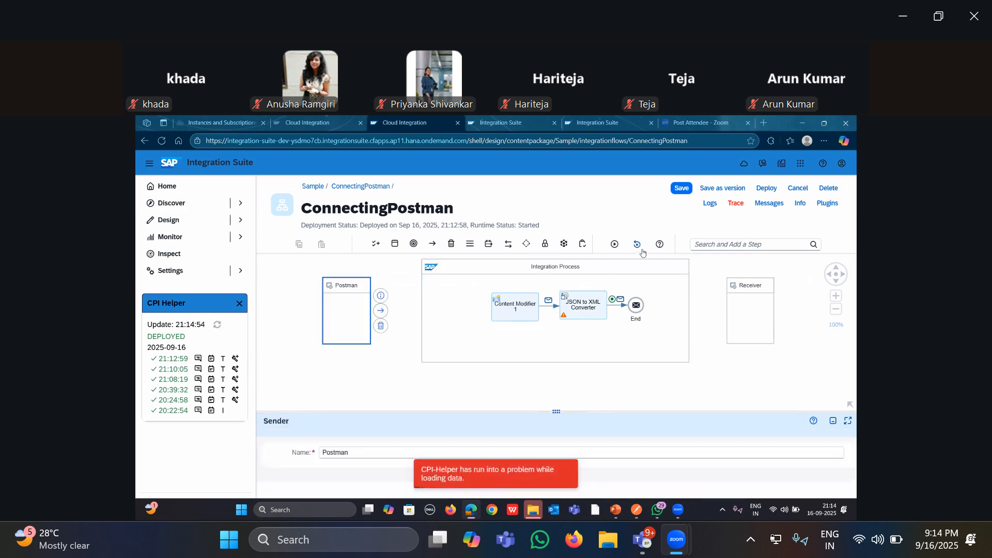
{"action": "left_click", "coordinate": [723, 244]}
{"action": "type", "text": "sta"}
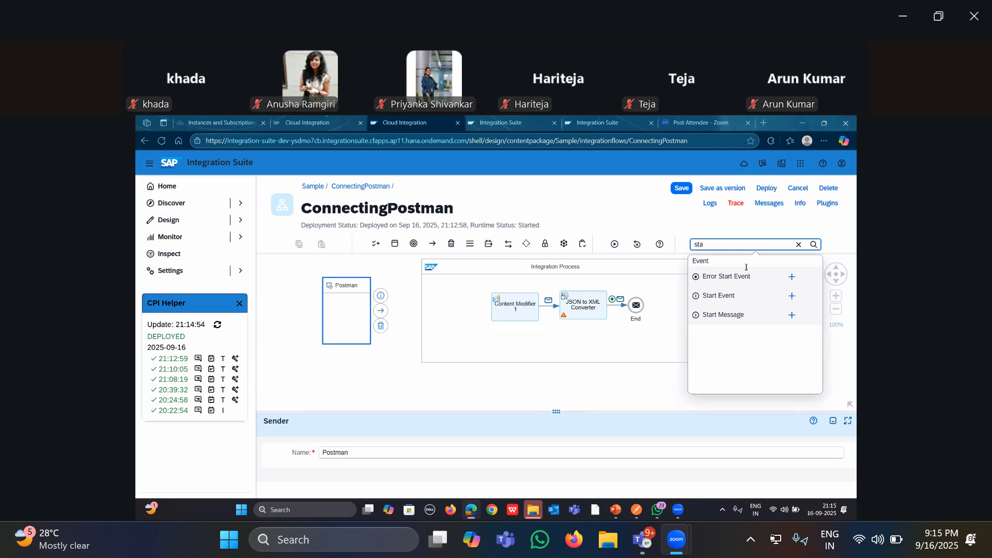
{"action": "left_click", "coordinate": [799, 245]}
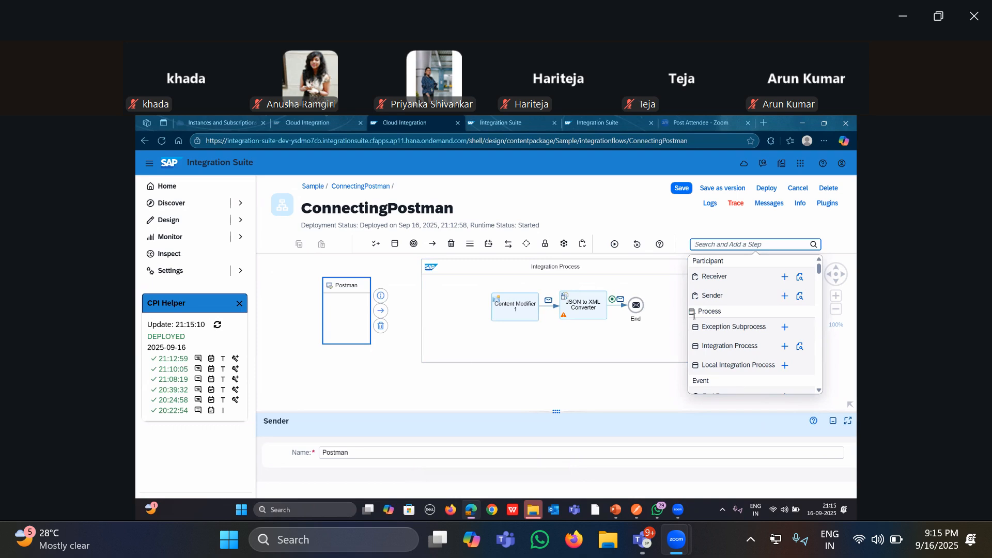
{"action": "left_click", "coordinate": [552, 391]}
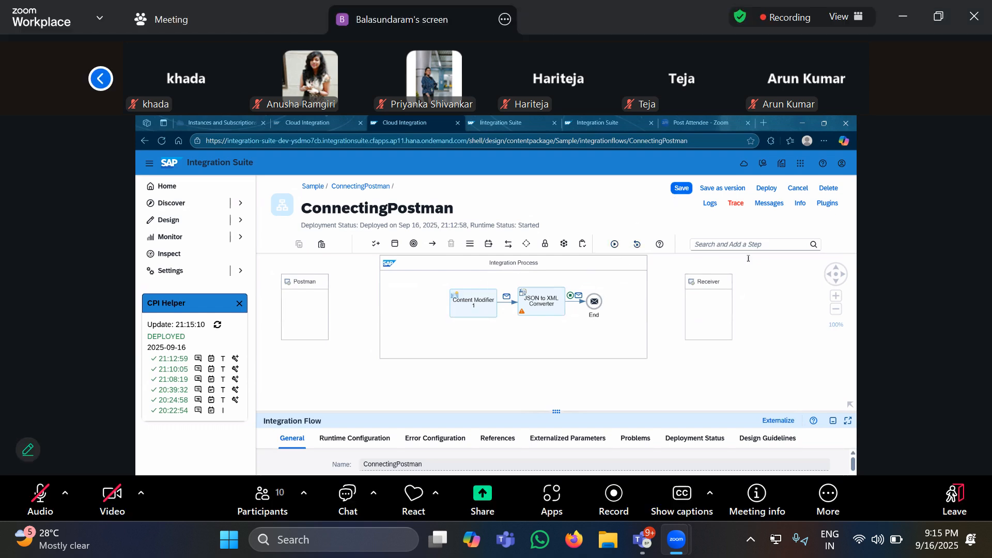
Add a Start Message event at the beginning of the integration process and connect it to Content Modifier 1
{"action": "left_click", "coordinate": [723, 245]}
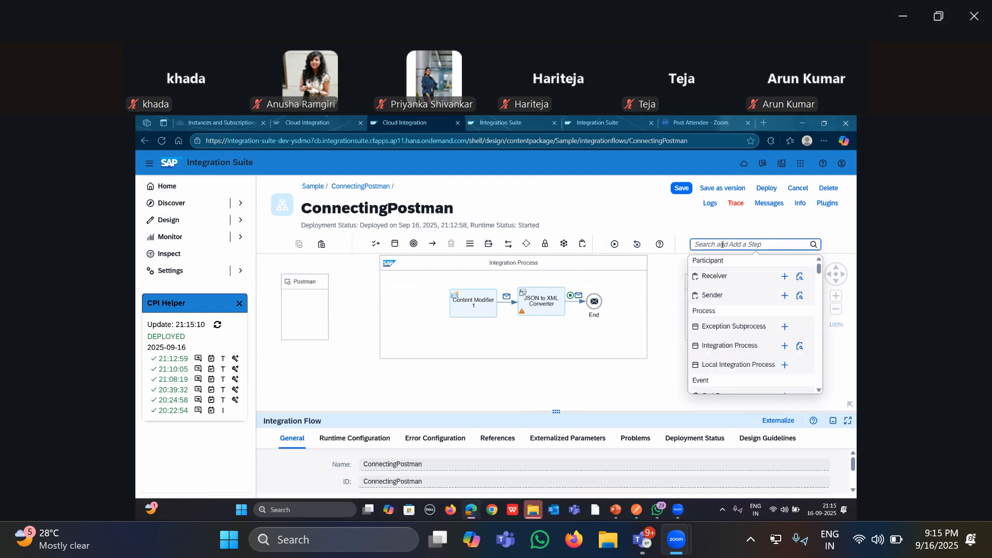
{"action": "type", "text": "st"}
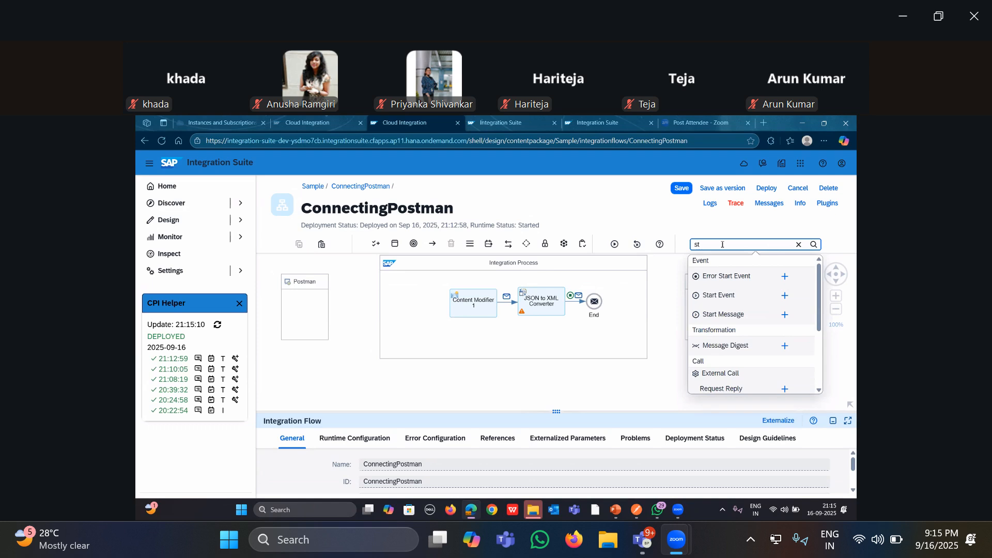
{"action": "type", "text": "a"}
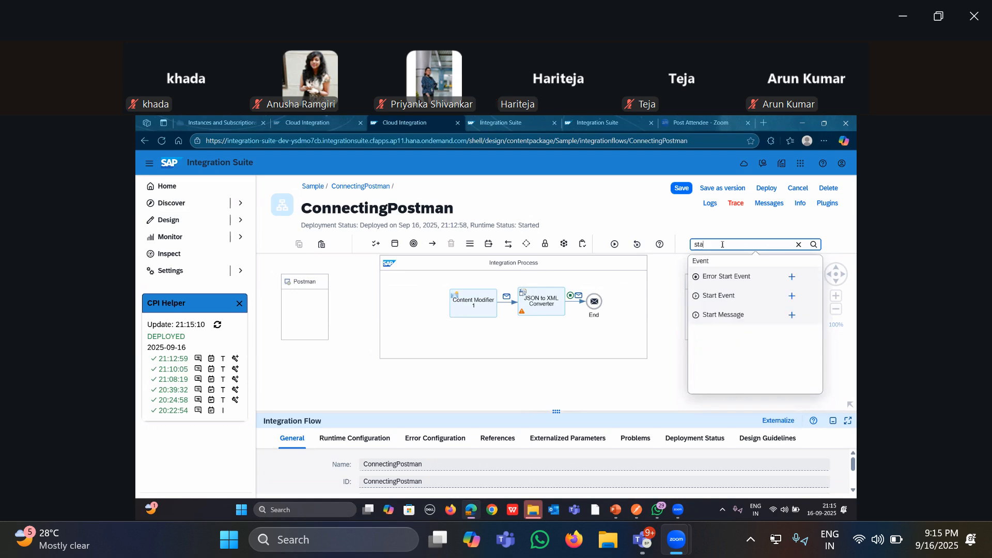
{"action": "type", "text": "rt"}
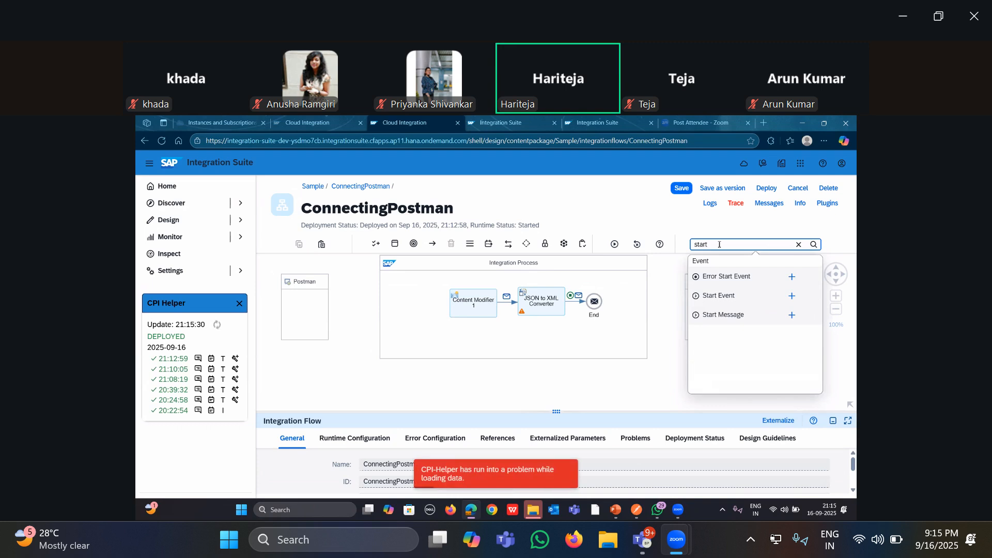
{"action": "left_click", "coordinate": [402, 302]}
{"action": "left_click_drag", "start_coordinate": [421, 296], "coordinate": [460, 310]}
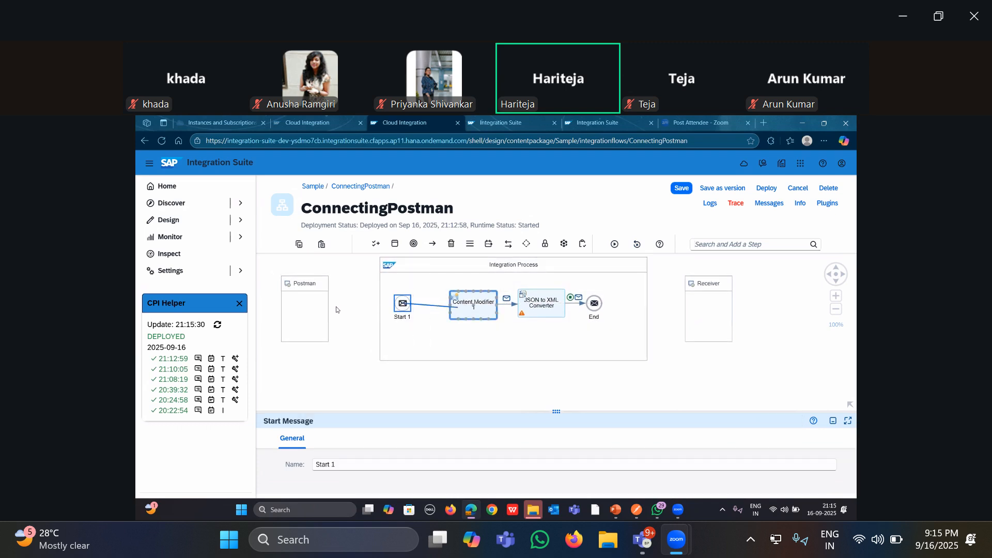
Connect the Postman sender to the Start event using the HTTPS adapter
{"action": "left_click", "coordinate": [312, 306]}
{"action": "left_click_drag", "start_coordinate": [339, 309], "coordinate": [406, 303]}
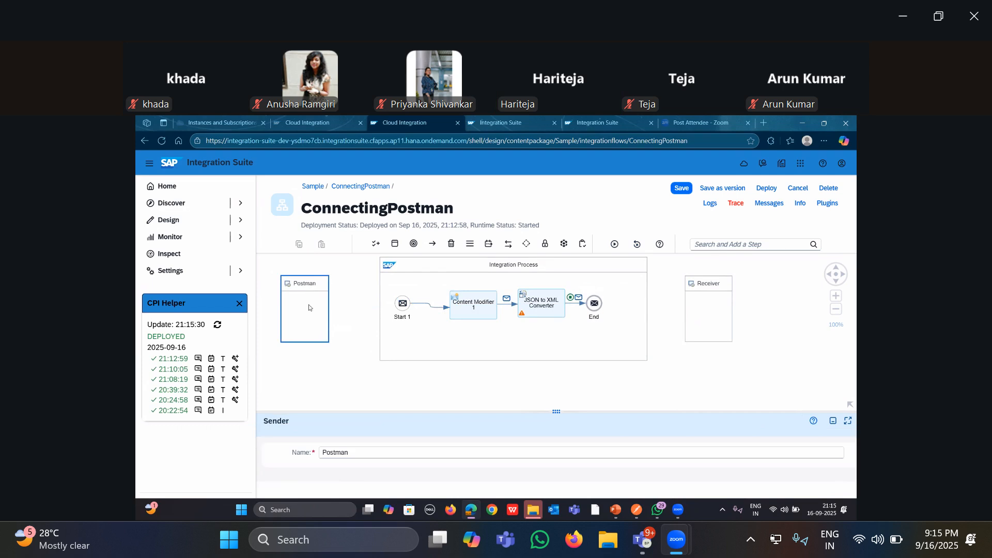
{"action": "left_click", "coordinate": [308, 309]}
{"action": "left_click", "coordinate": [308, 310]}
{"action": "left_click_drag", "start_coordinate": [341, 311], "coordinate": [402, 304]}
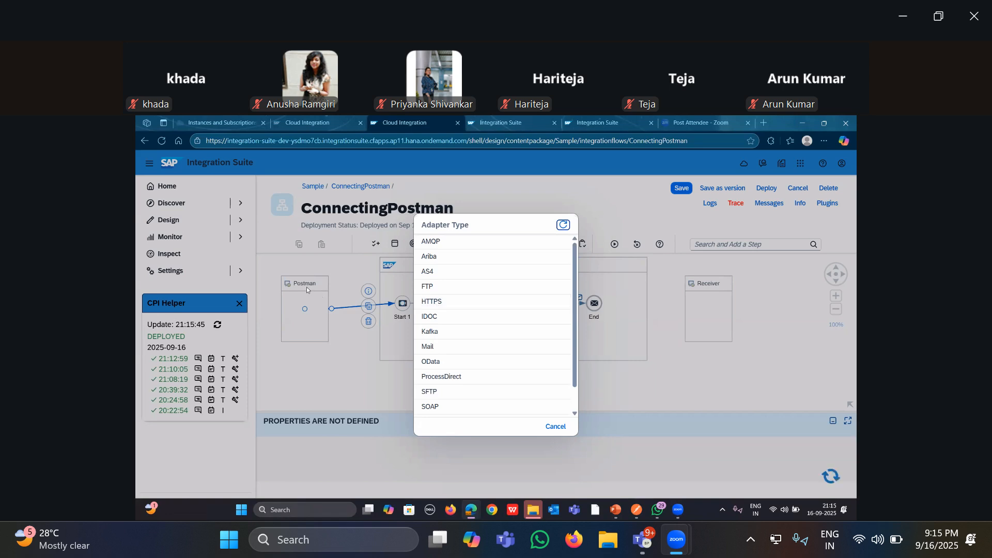
{"action": "left_click", "coordinate": [478, 303]}
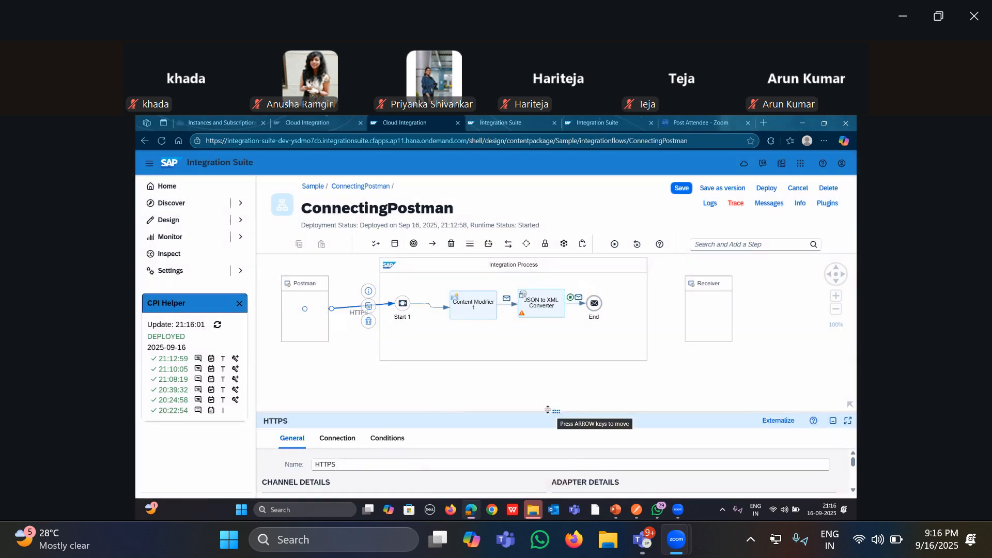
Try entering /connectiondpos as the connection address of the HTTPS channel and erase the text after the slash
{"action": "left_click_drag", "start_coordinate": [547, 409], "coordinate": [548, 322]}
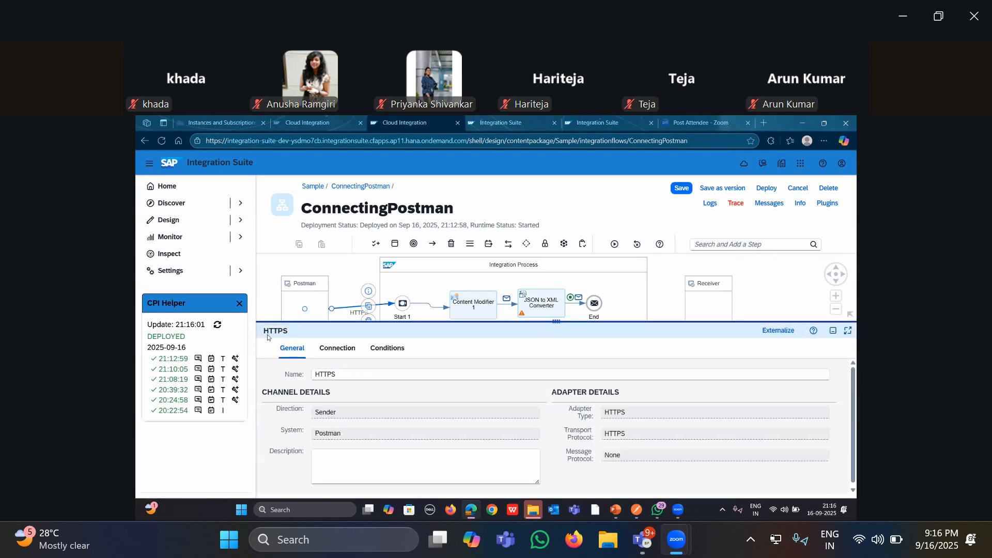
{"action": "left_click", "coordinate": [337, 349]}
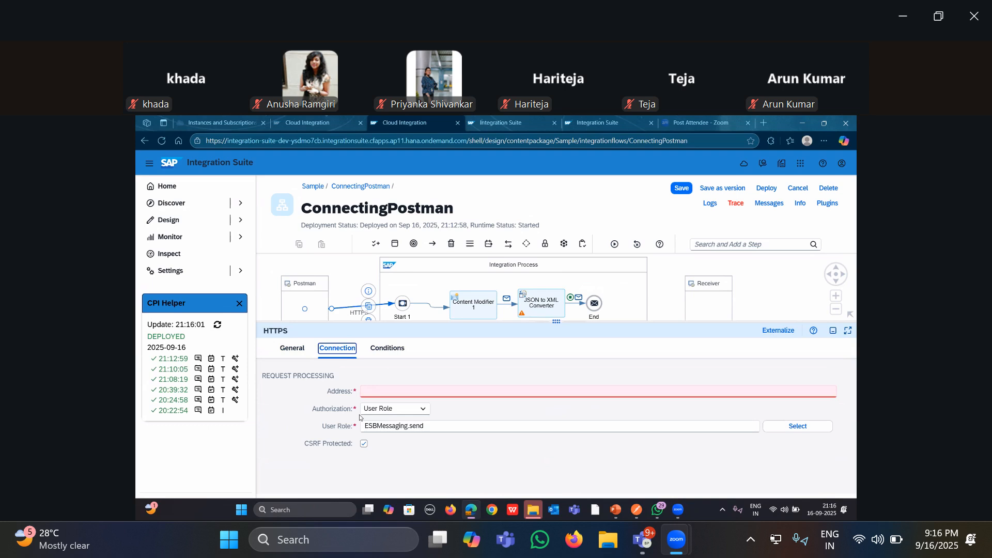
{"action": "left_click", "coordinate": [380, 392]}
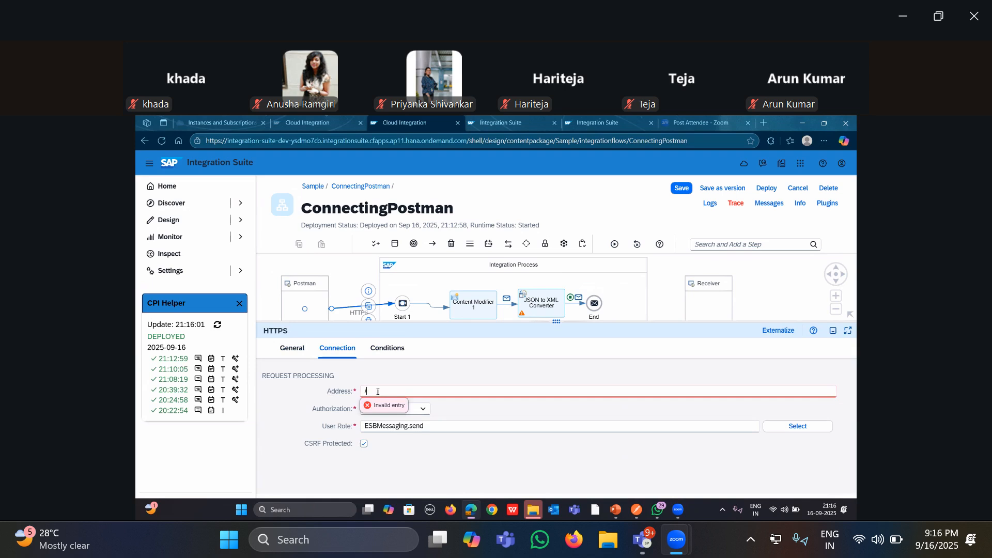
{"action": "type", "text": "connectiondpos"}
{"action": "key", "text": "BackSpace"}
{"action": "key", "text": "BackSpace"}
{"action": "key", "text": "BackSpace"}
{"action": "key", "text": "BackSpace"}
{"action": "key", "text": "BackSpace"}
{"action": "key", "text": "BackSpace"}
{"action": "key", "text": "BackSpace"}
{"action": "key", "text": "BackSpace"}
{"action": "key", "text": "BackSpace"}
{"action": "key", "text": "BackSpace"}
{"action": "key", "text": "BackSpace"}
{"action": "key", "text": "BackSpace"}
{"action": "key", "text": "BackSpace"}
{"action": "key", "text": "BackSpace"}
Delete the HTTPS channel between the Postman sender and the Start event
{"action": "left_click", "coordinate": [382, 305]}
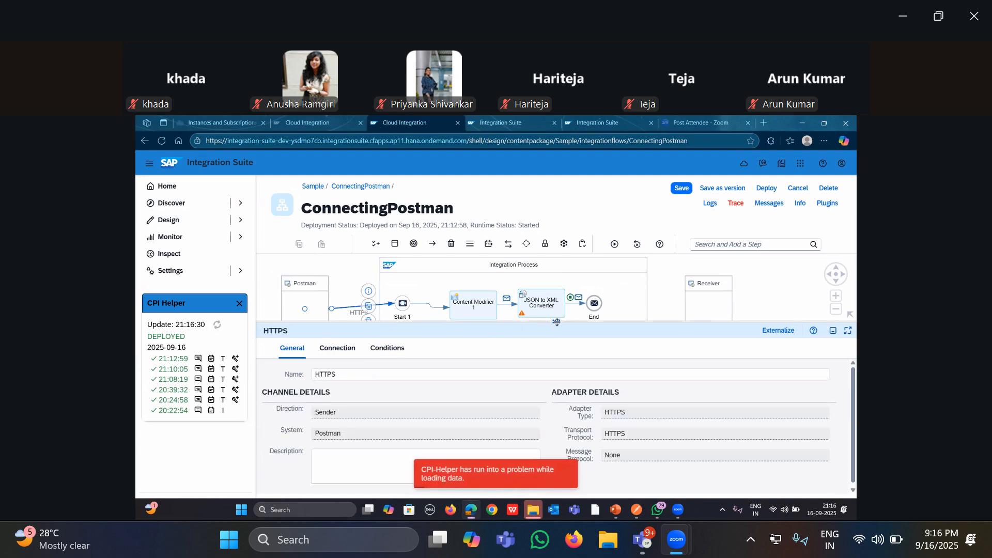
{"action": "left_click_drag", "start_coordinate": [479, 335], "coordinate": [444, 379]}
{"action": "left_click", "coordinate": [369, 322]}
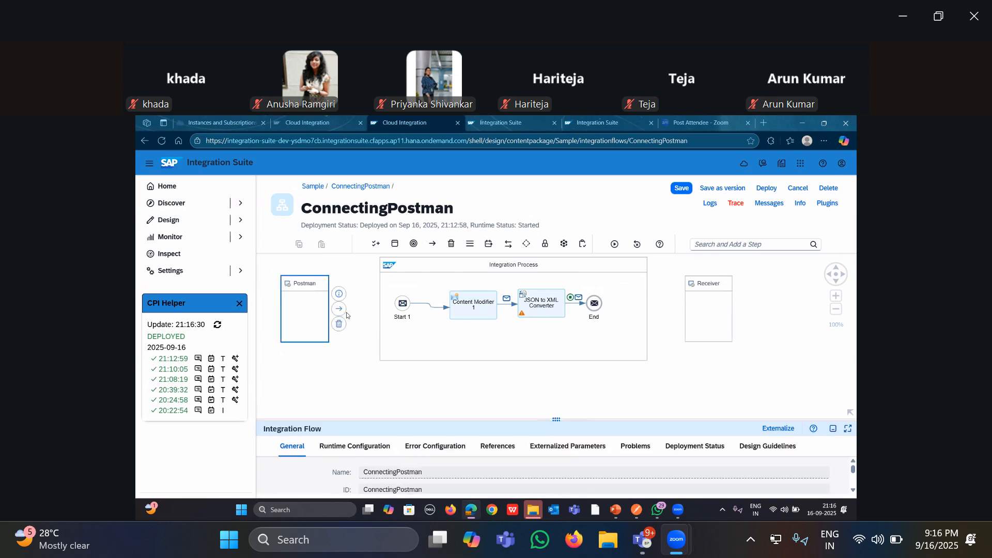
Review the adapter types offered between Postman and the Start event, including the SuccessFactors message protocols, and cancel the selection
{"action": "left_click_drag", "start_coordinate": [338, 310], "coordinate": [404, 303]}
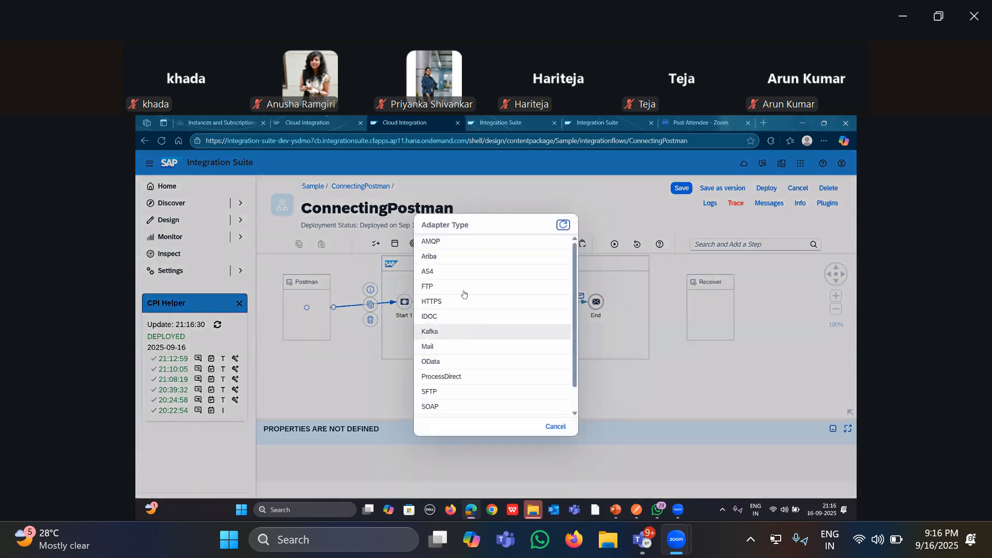
{"action": "scroll", "coordinate": [466, 305], "scroll_direction": "down", "scroll_amount": 1}
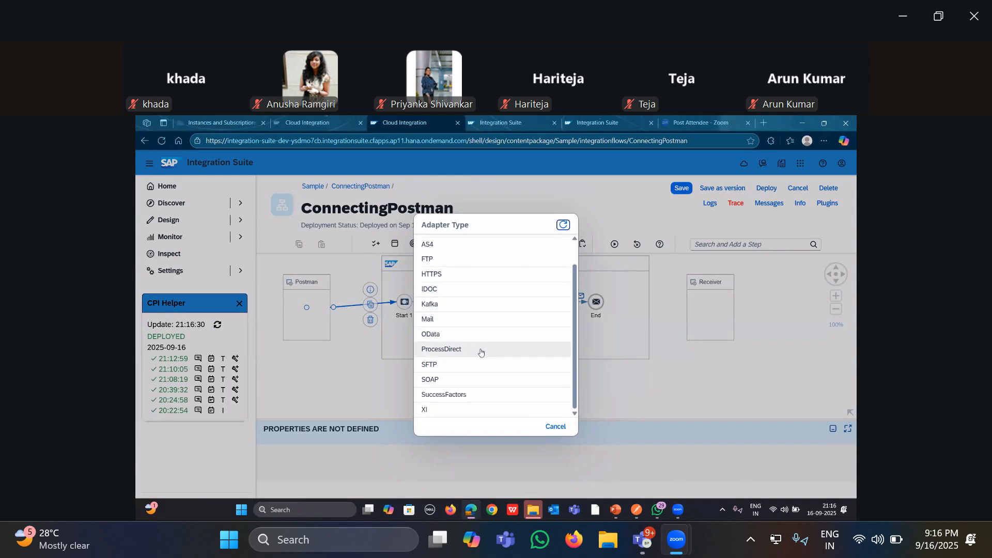
{"action": "left_click", "coordinate": [489, 392]}
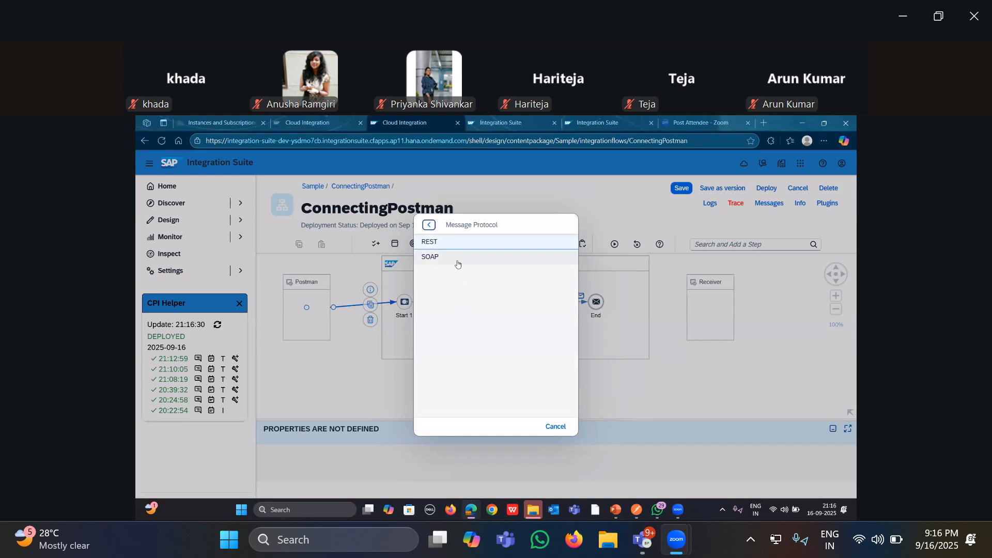
{"action": "left_click", "coordinate": [429, 226]}
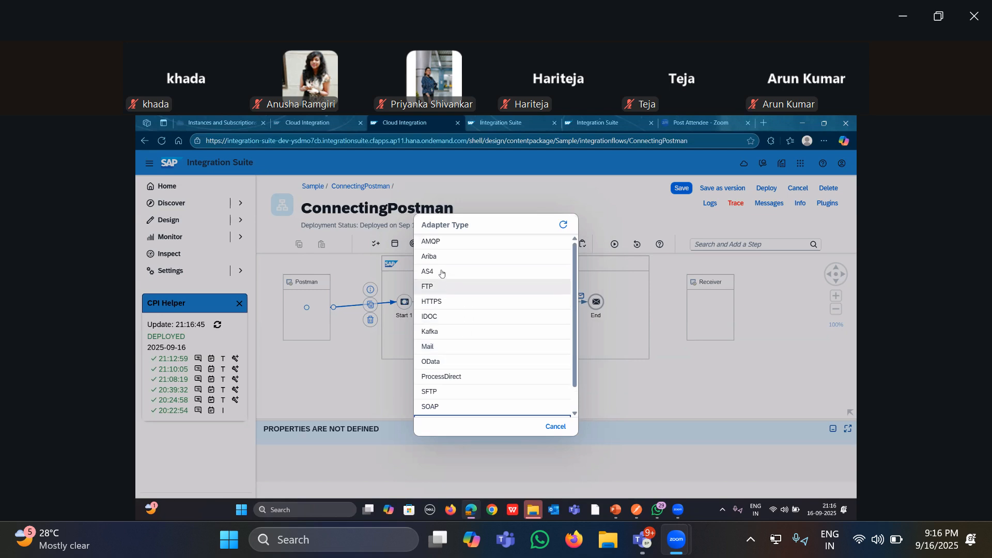
{"action": "left_click", "coordinate": [550, 425]}
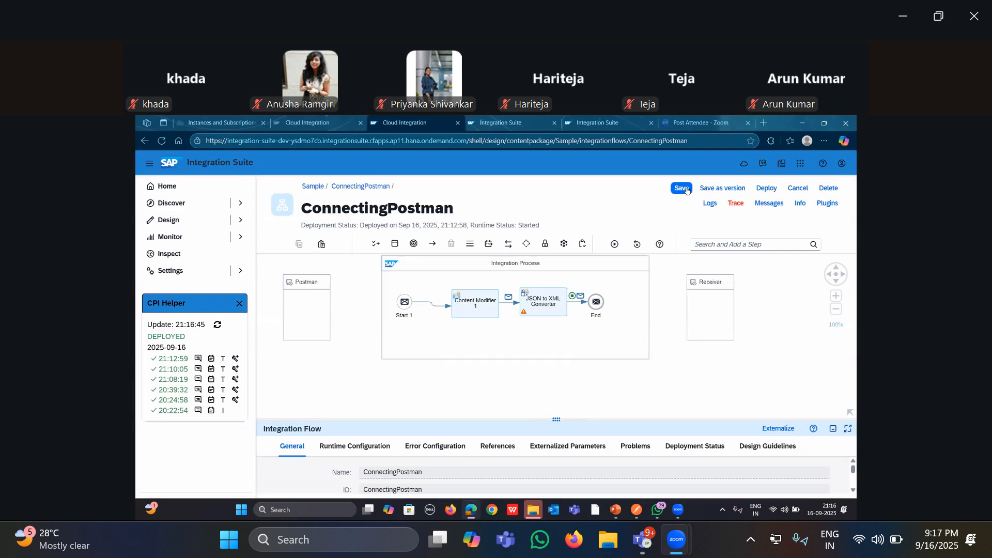
Save the ConnectingPostman flow and return to the artifacts of the Sample package
{"action": "left_click", "coordinate": [683, 189]}
{"action": "left_click", "coordinate": [315, 187]}
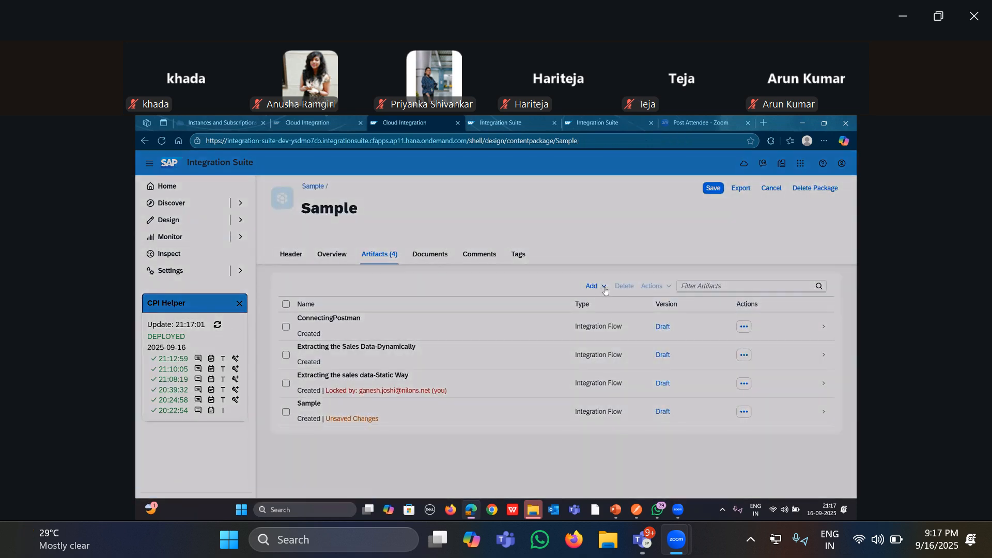
Start creating a new integration flow in the Sample package and enter Ex as the beginning of its name
{"action": "left_click", "coordinate": [605, 291]}
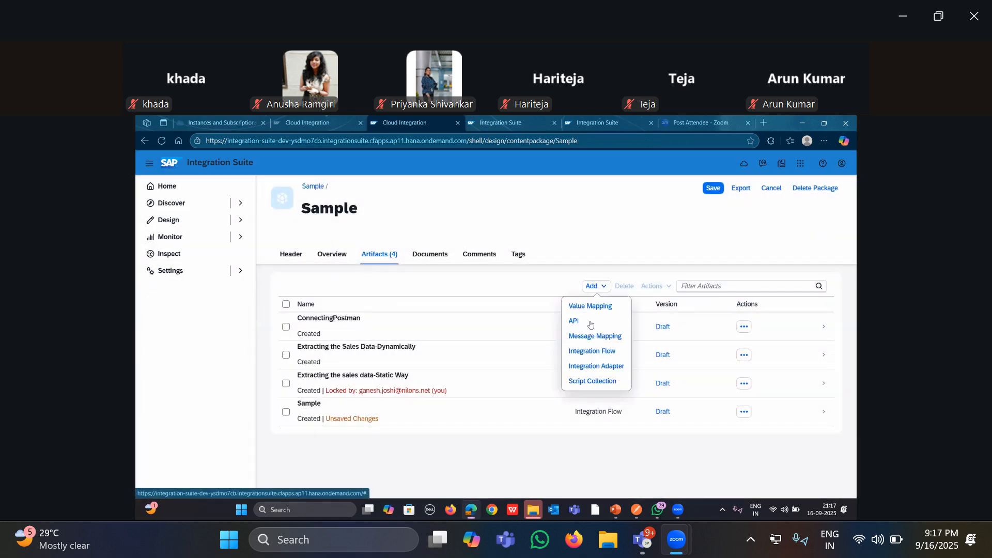
{"action": "left_click", "coordinate": [618, 352]}
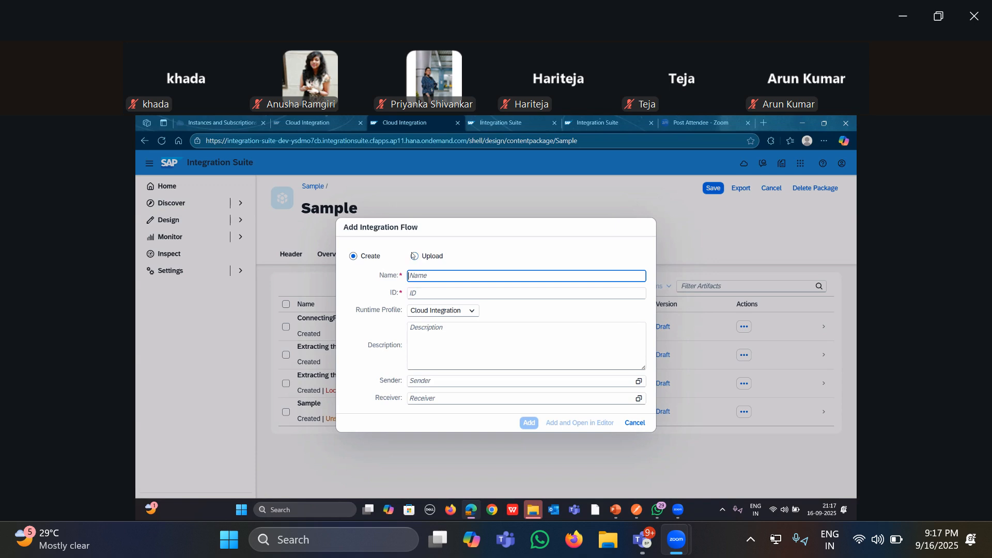
{"action": "left_click", "coordinate": [485, 255]}
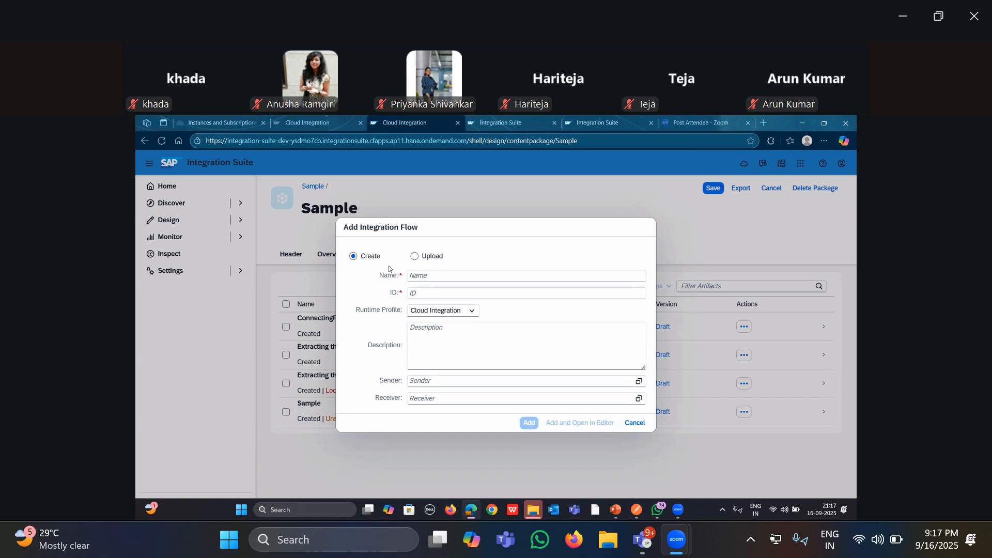
{"action": "left_click", "coordinate": [437, 279]}
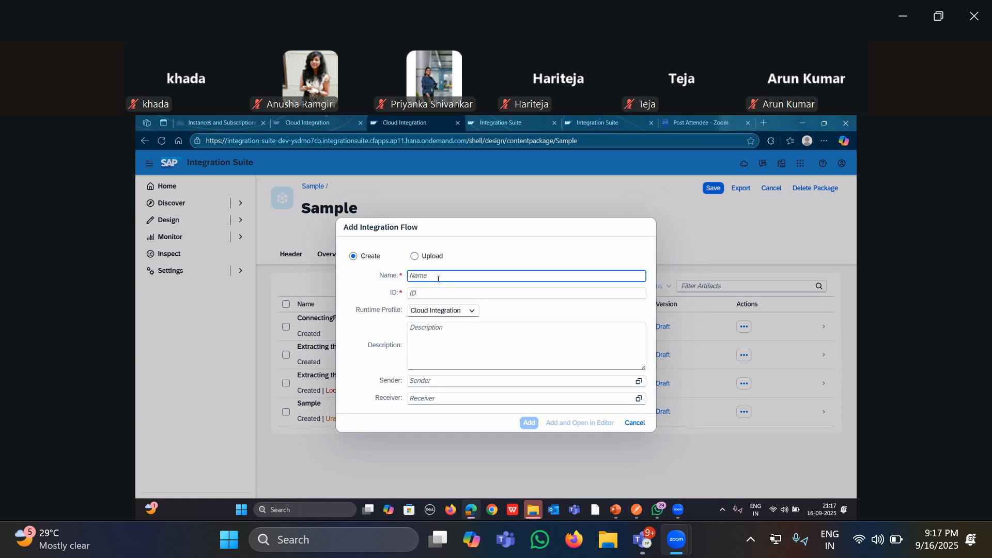
{"action": "type", "text": "E"}
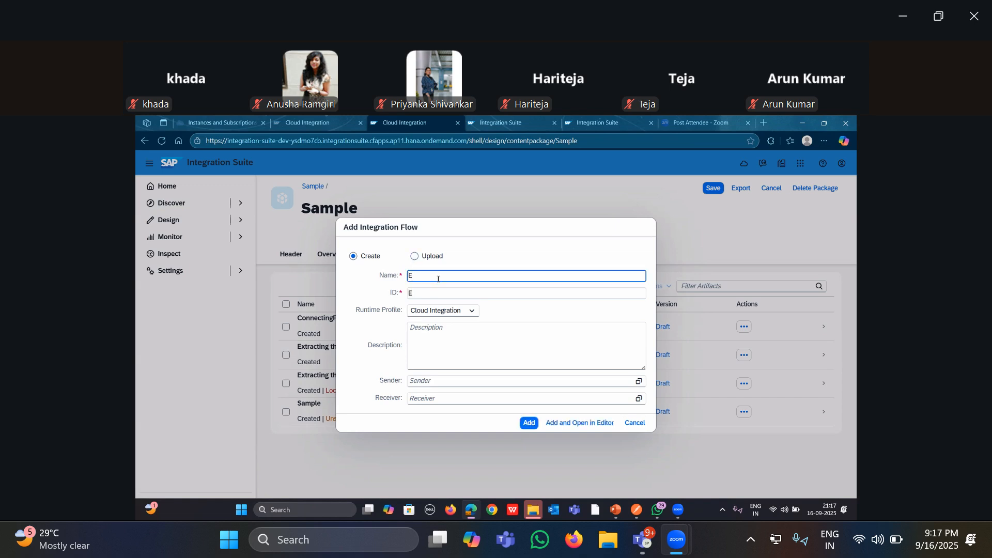
{"action": "type", "text": "x"}
Switch to PowerPoint and read the sales data extraction task on the Scenario slide
{"action": "mouse_move", "coordinate": [616, 511]}
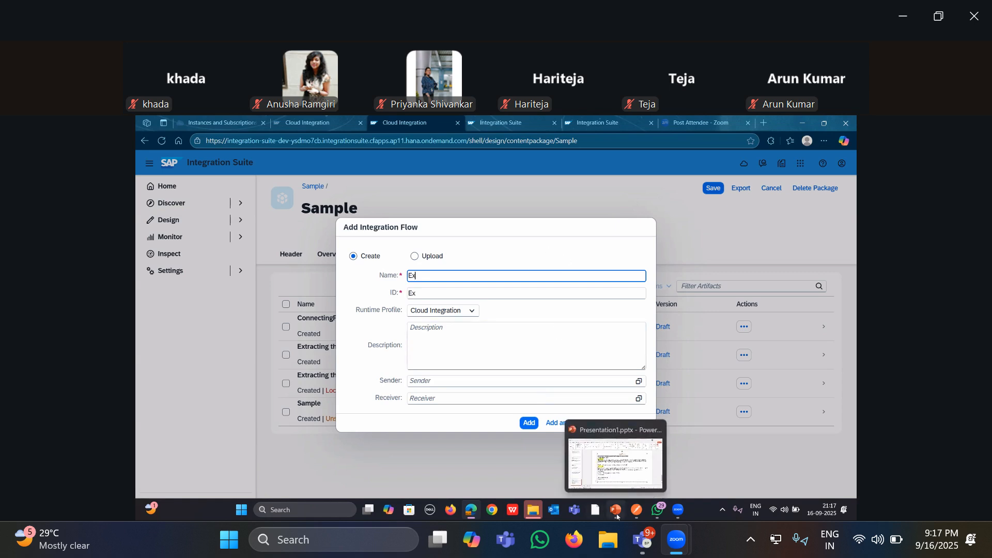
{"action": "left_click", "coordinate": [630, 438]}
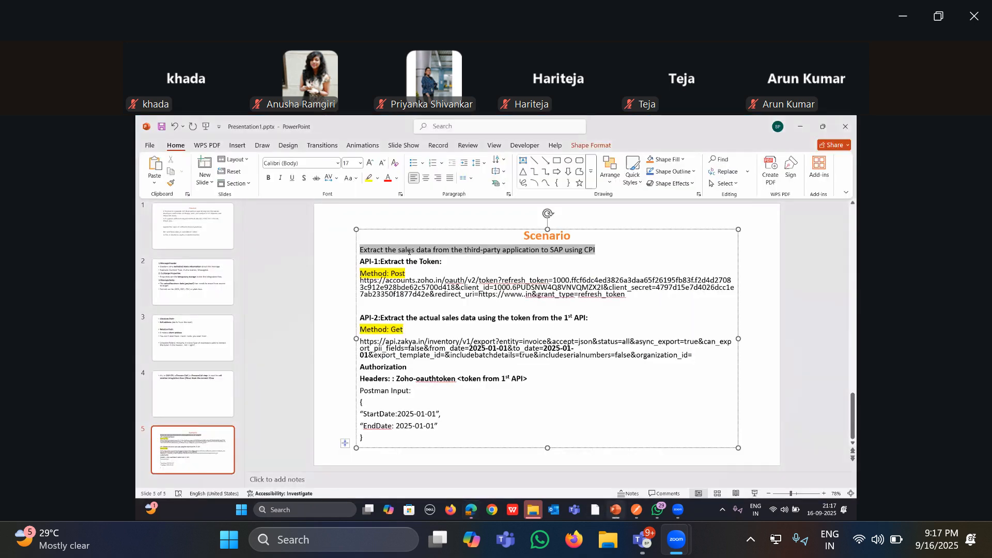
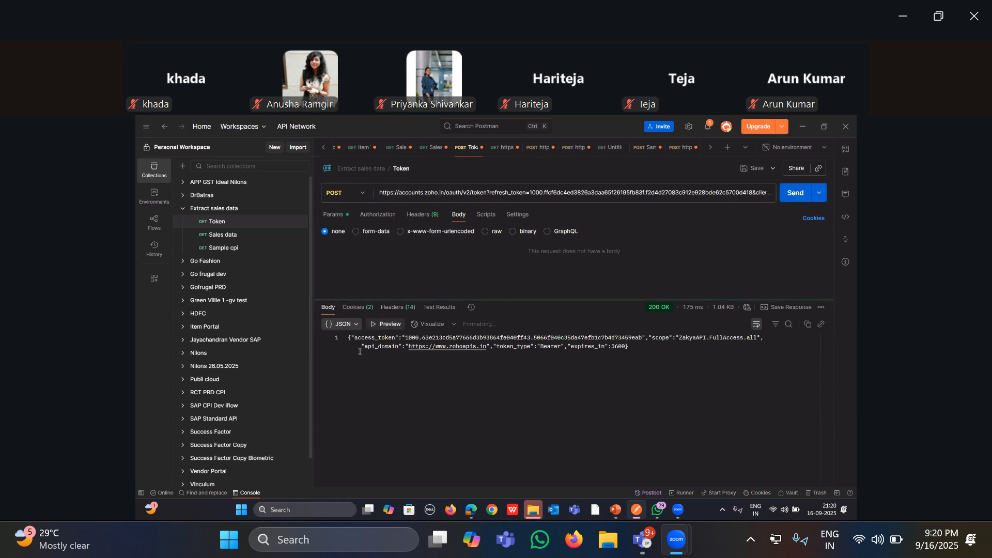
Examine the JSON response of the Token request in Postman, particularly the access_token value
{"action": "left_click_drag", "start_coordinate": [352, 338], "coordinate": [359, 391]}
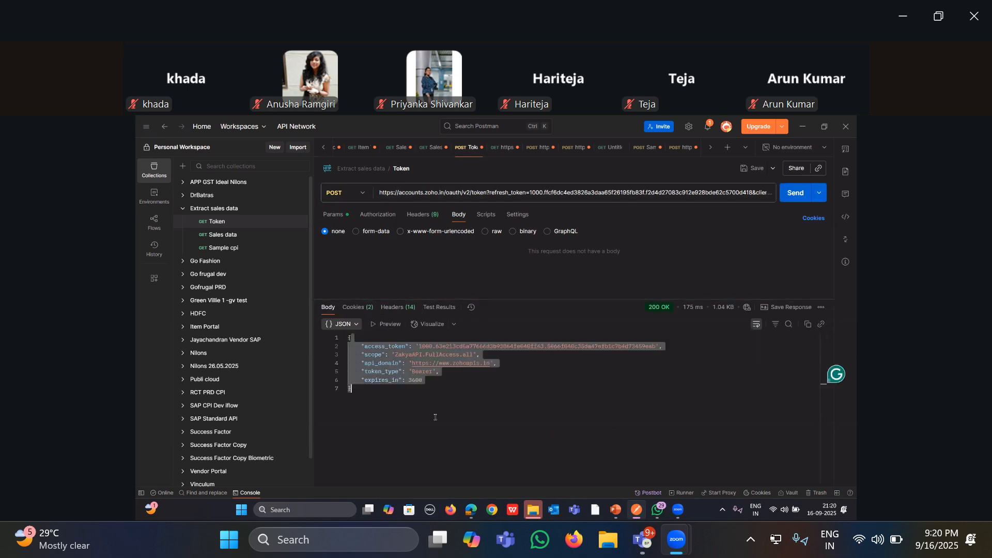
{"action": "left_click", "coordinate": [360, 391]}
{"action": "left_click_drag", "start_coordinate": [350, 338], "coordinate": [423, 417]}
{"action": "left_click", "coordinate": [431, 391]}
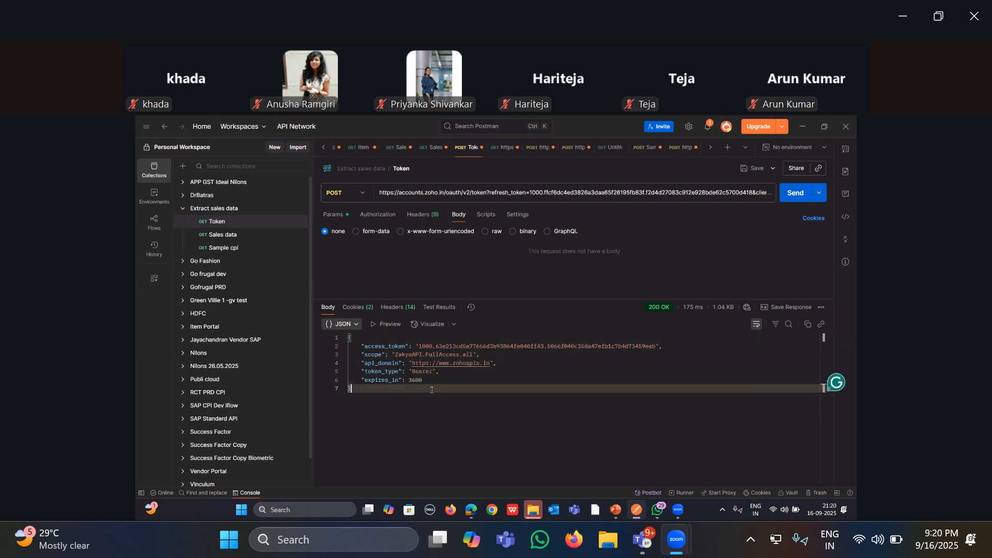
{"action": "left_click", "coordinate": [420, 347]}
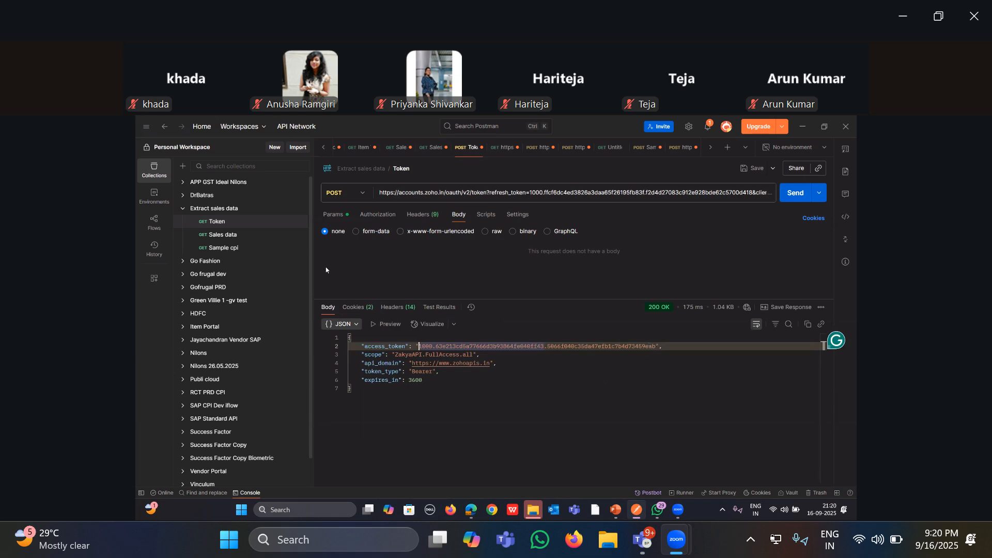
{"action": "double_click", "coordinate": [427, 345]}
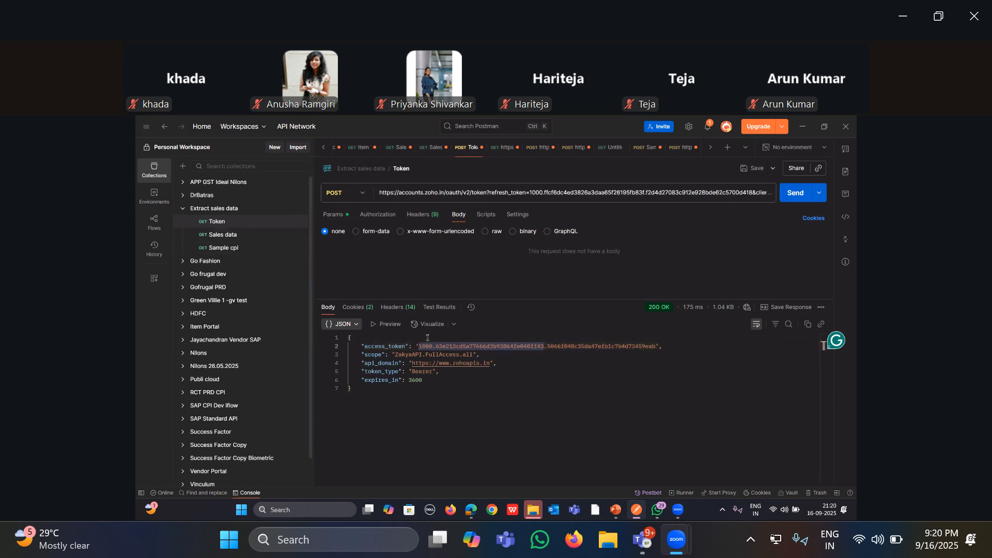
Switch to PowerPoint and examine the API-2 GET address for the sales data on the Scenario slide
{"action": "key", "text": "alt+Tab"}
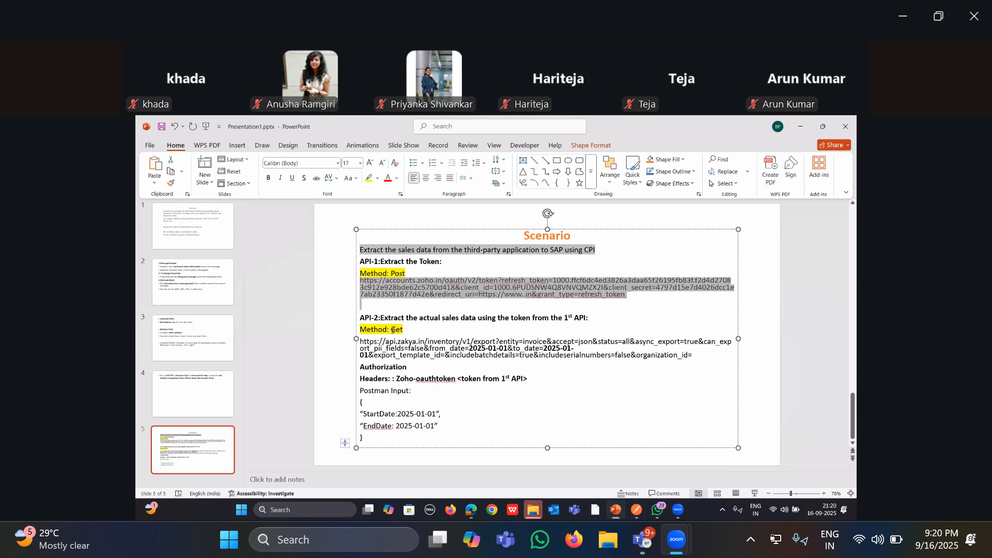
{"action": "left_click", "coordinate": [401, 310]}
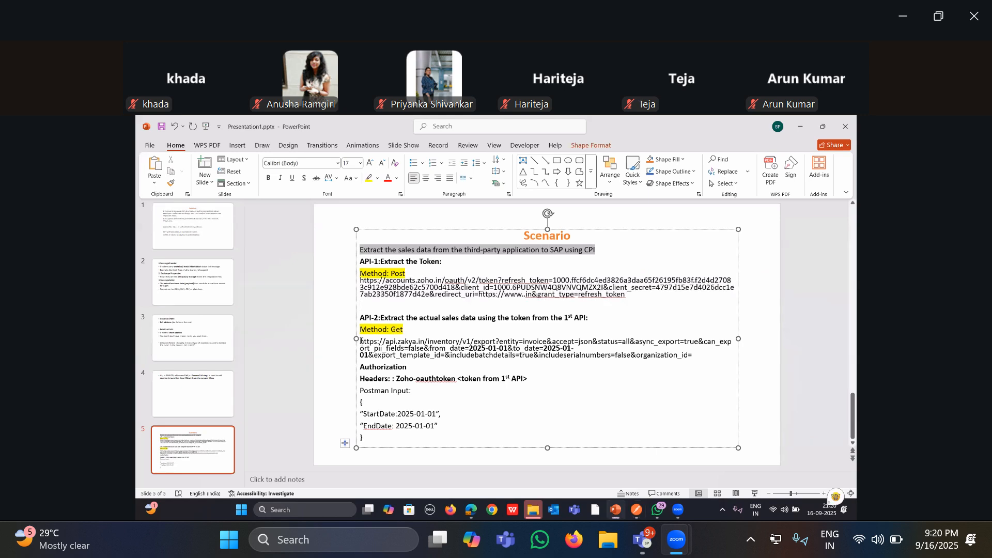
{"action": "left_click_drag", "start_coordinate": [360, 340], "coordinate": [610, 363]}
{"action": "left_click_drag", "start_coordinate": [695, 362], "coordinate": [701, 357]}
Switch to Postman, open the Sales data request and review its full request URL
{"action": "key", "text": "alt+Tab"}
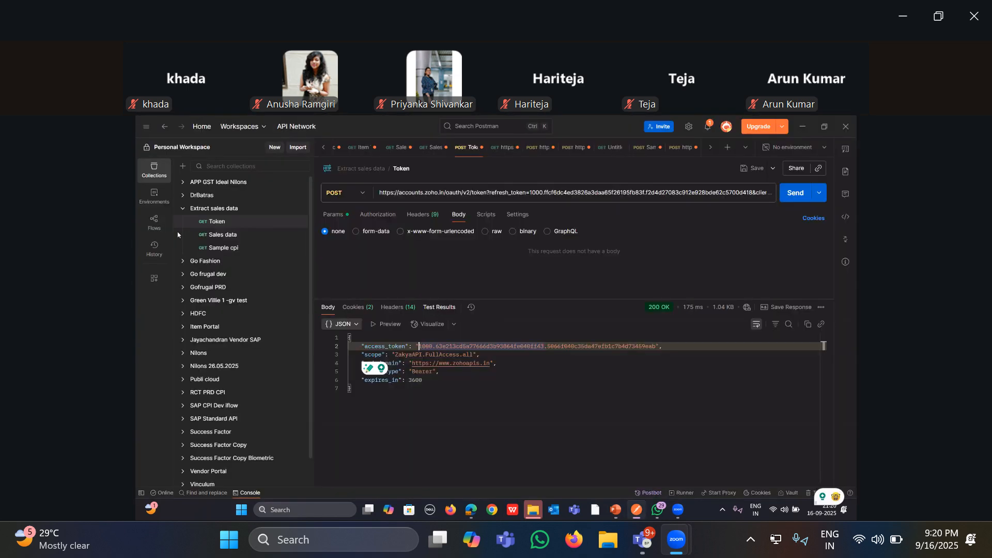
{"action": "left_click", "coordinate": [262, 235]}
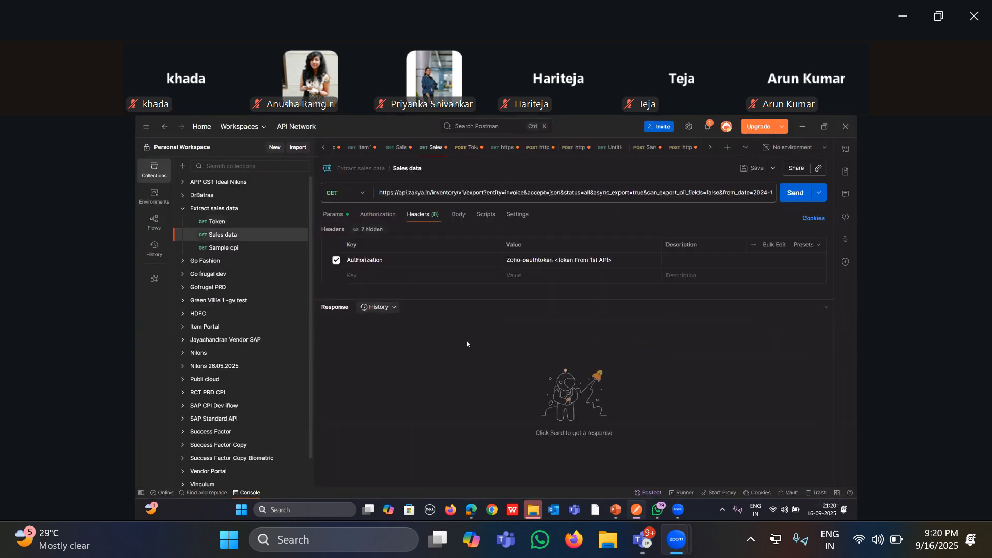
{"action": "left_click", "coordinate": [540, 192]}
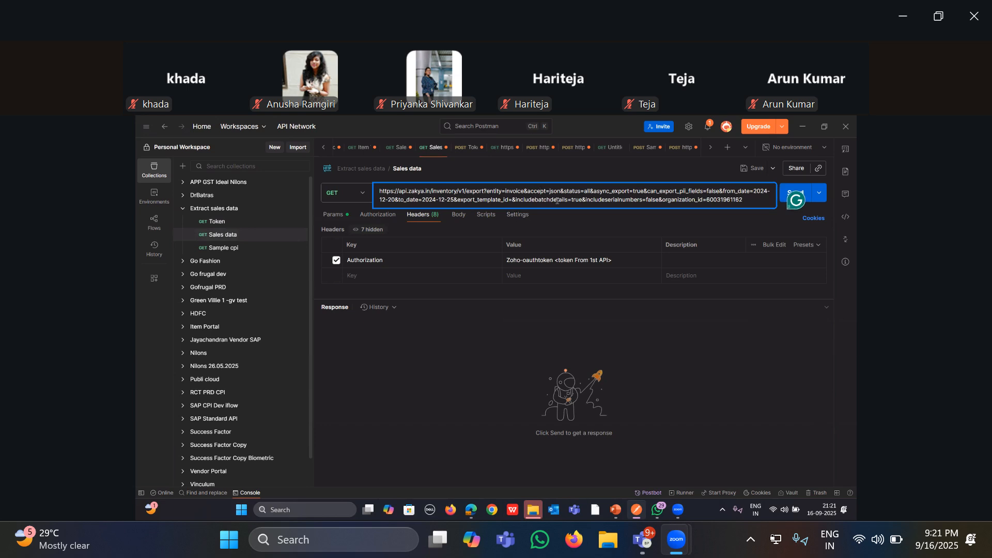
{"action": "left_click", "coordinate": [551, 273]}
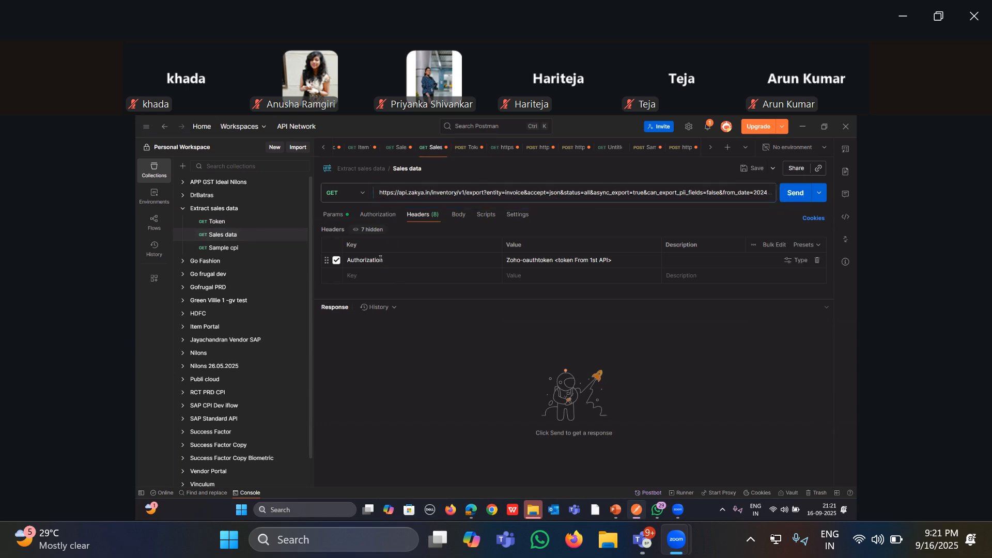
Switch to PowerPoint and examine the Zoho-oauthtoken prefix in the Headers line of the Scenario slide
{"action": "key", "text": "alt+Tab"}
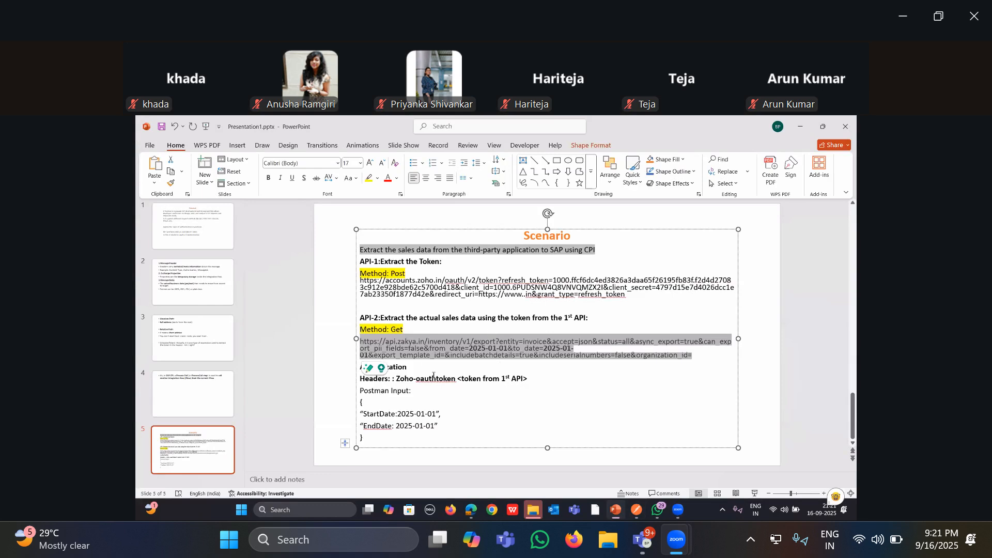
{"action": "left_click", "coordinate": [433, 376]}
{"action": "left_click_drag", "start_coordinate": [448, 376], "coordinate": [455, 378]}
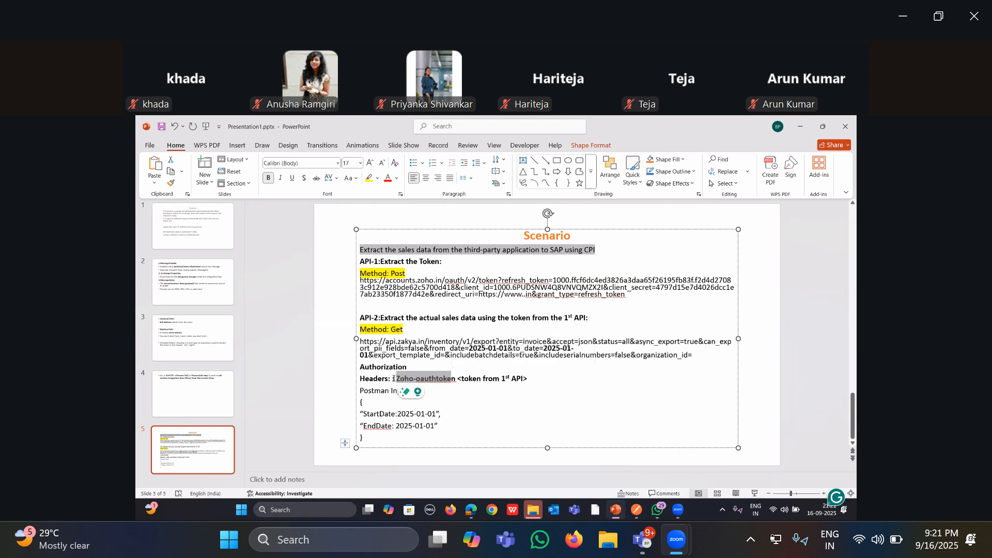
{"action": "left_click", "coordinate": [448, 396]}
{"action": "left_click_drag", "start_coordinate": [397, 378], "coordinate": [455, 380]}
Switch to Postman, check the Authorization header's token placeholder, and copy the access token from the Token request's response
{"action": "key", "text": "alt+Tab"}
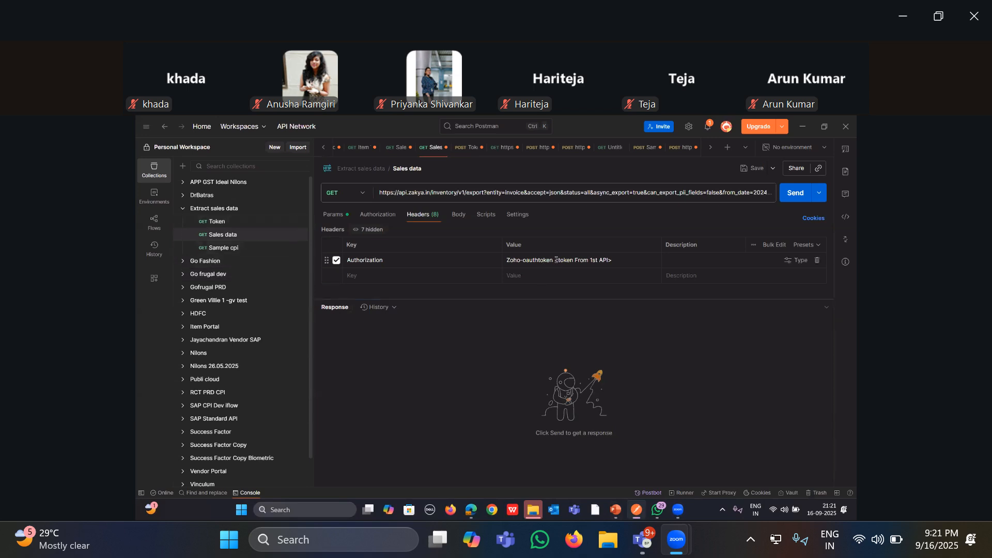
{"action": "left_click", "coordinate": [612, 260]}
{"action": "left_click_drag", "start_coordinate": [555, 261], "coordinate": [612, 261]}
{"action": "left_click", "coordinate": [245, 221]}
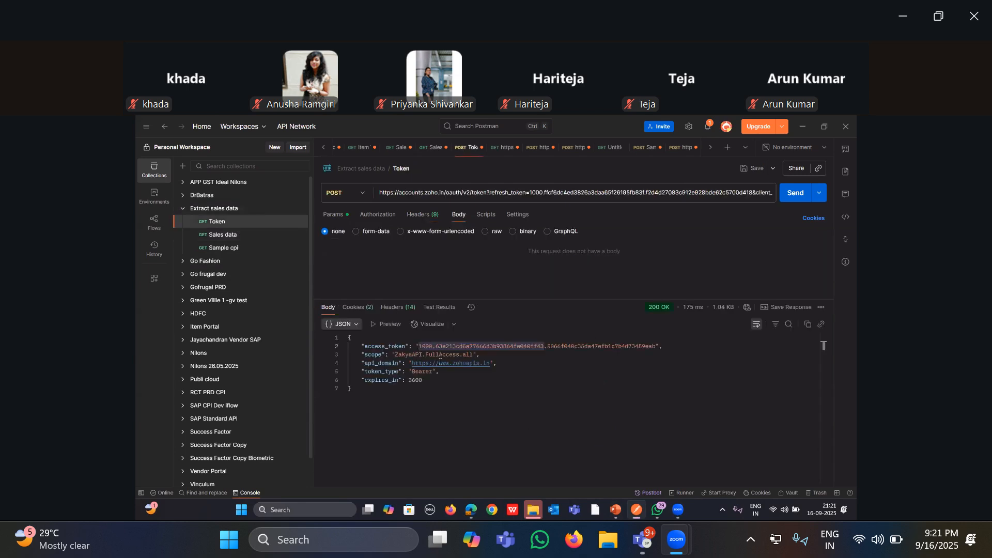
{"action": "left_click", "coordinate": [428, 340]}
{"action": "left_click_drag", "start_coordinate": [419, 347], "coordinate": [656, 346]}
{"action": "key", "text": "ctrl+c"}
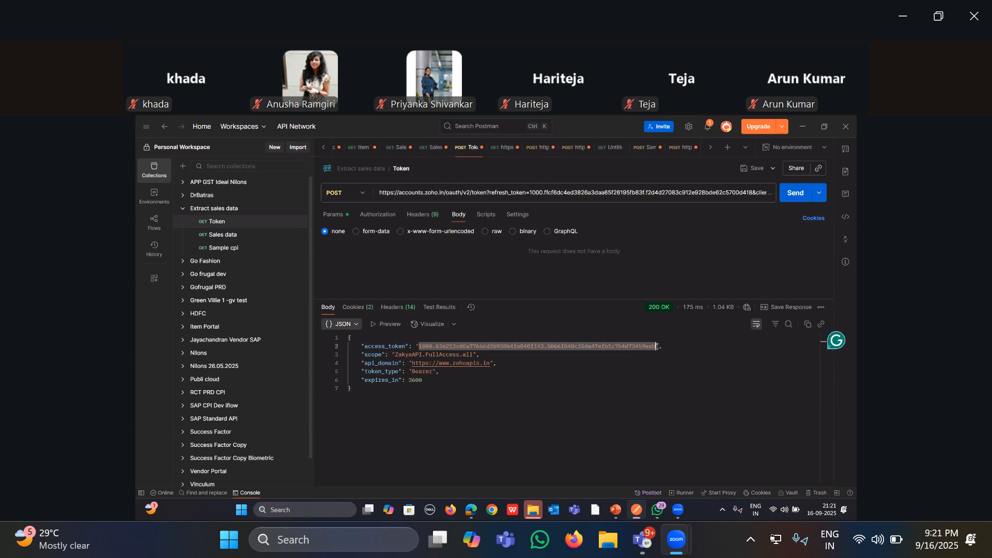
Replace the token placeholder after Zoho-oauthtoken in the Sales data request's Authorization header with the copied access token
{"action": "left_click", "coordinate": [280, 235]}
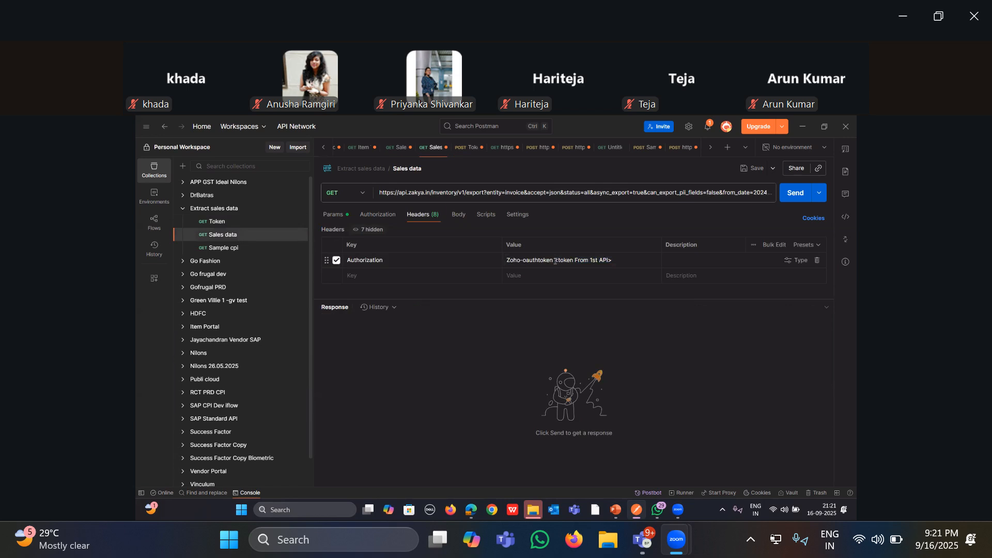
{"action": "left_click", "coordinate": [577, 260]}
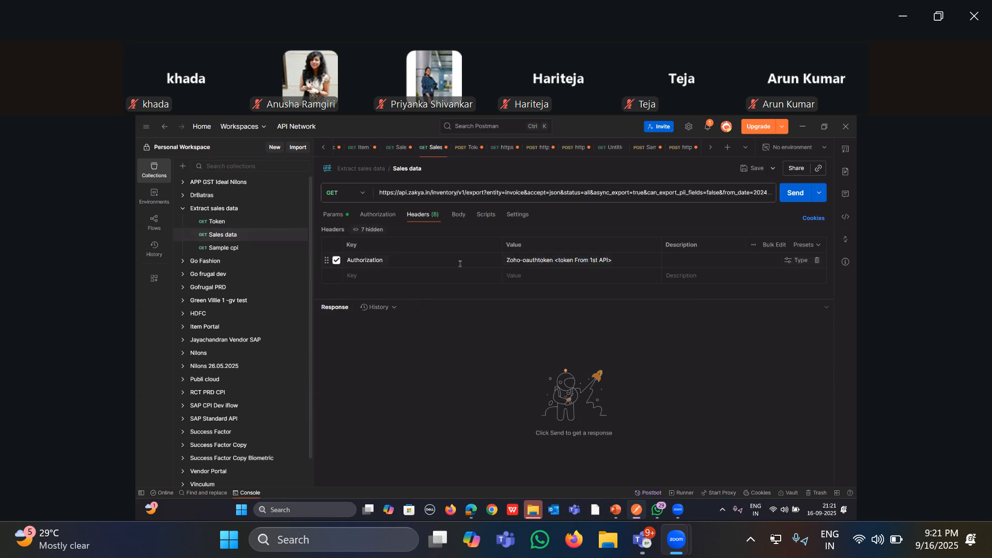
{"action": "left_click", "coordinate": [571, 260]}
{"action": "key", "text": "shift+End"}
{"action": "key", "text": "ctrl+v"}
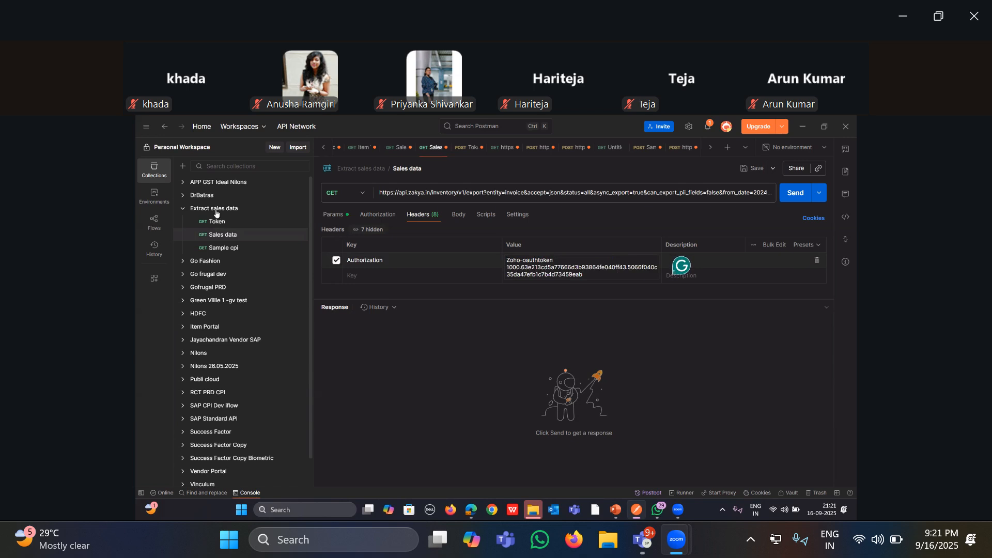
Keep GET as the method of the Sales data request and send the request
{"action": "left_click", "coordinate": [362, 195]}
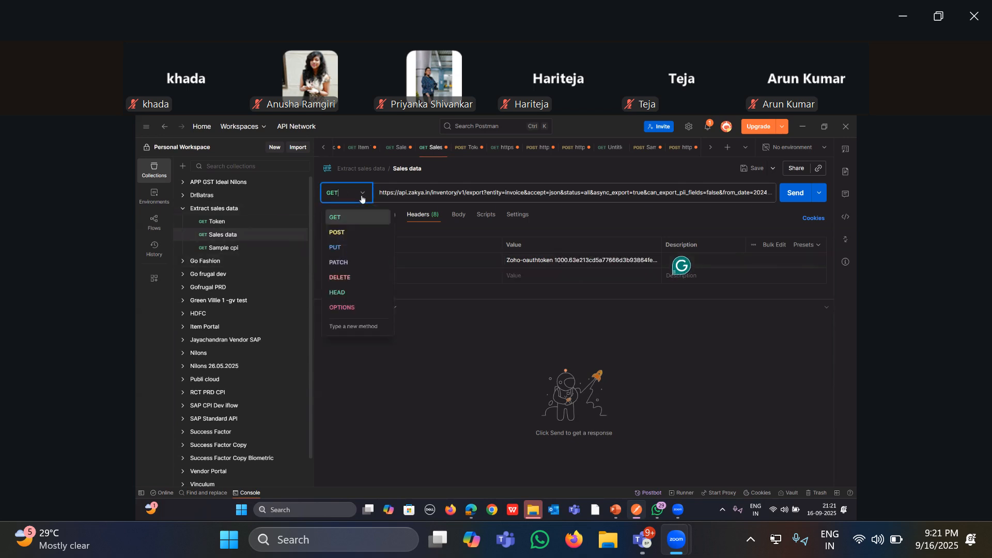
{"action": "left_click", "coordinate": [367, 217]}
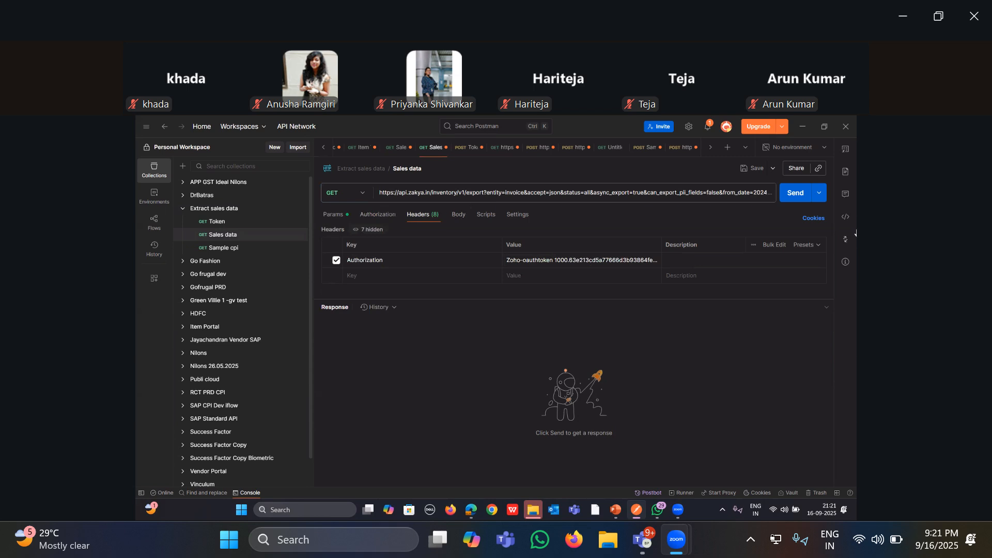
{"action": "left_click", "coordinate": [799, 200]}
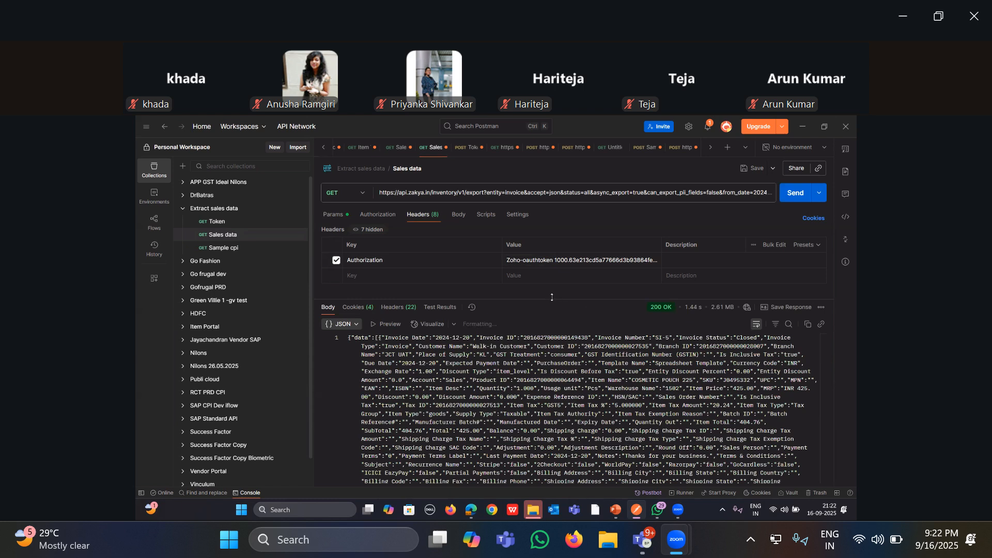
Enlarge the response area of the Sales data request and examine the returned invoice fields in the JSON data
{"action": "left_click_drag", "start_coordinate": [551, 300], "coordinate": [496, 222]}
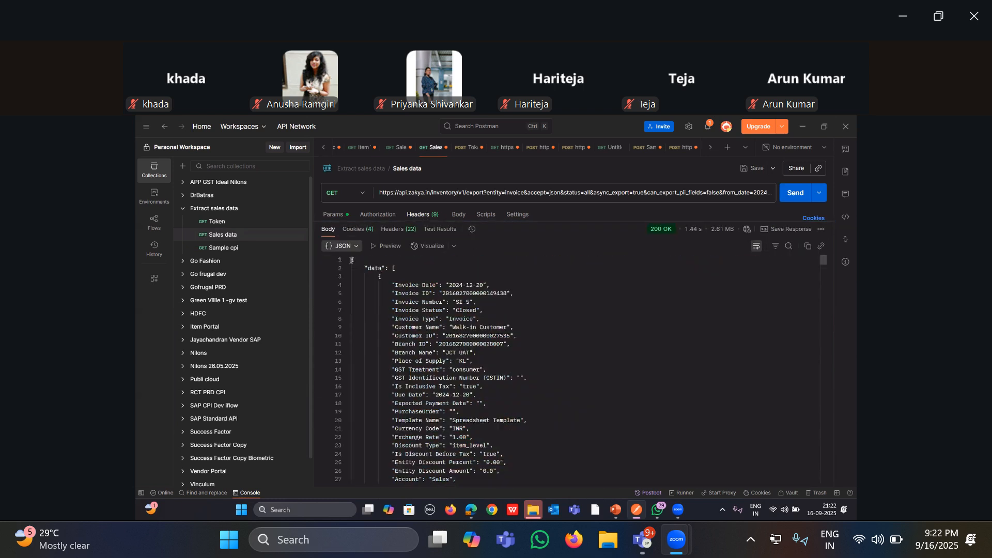
{"action": "left_click_drag", "start_coordinate": [358, 264], "coordinate": [516, 430]}
{"action": "scroll", "coordinate": [515, 431], "scroll_direction": "down", "scroll_amount": 2}
{"action": "scroll", "coordinate": [516, 431], "scroll_direction": "down", "scroll_amount": 6}
{"action": "scroll", "coordinate": [515, 430], "scroll_direction": "up", "scroll_amount": 7}
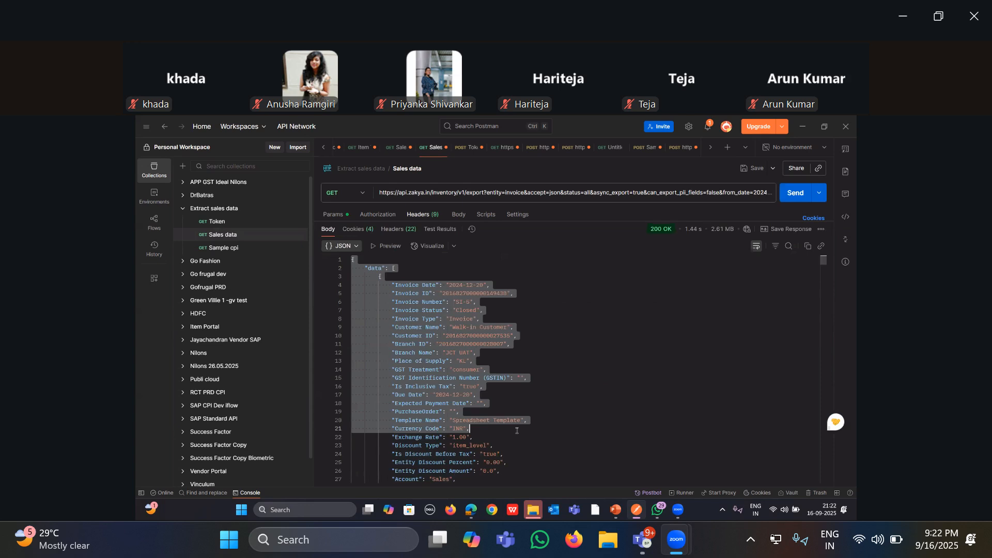
{"action": "left_click", "coordinate": [522, 327]}
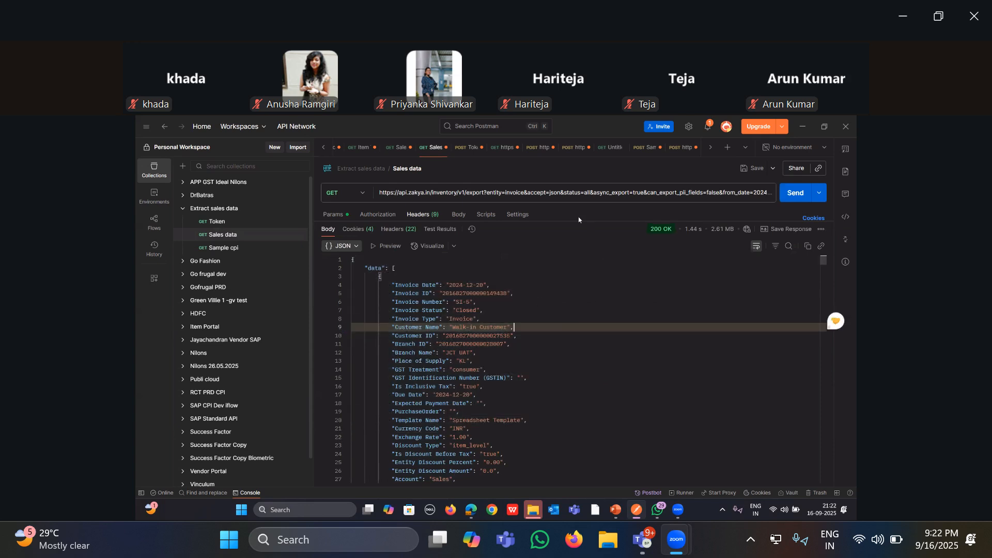
Switch to the Integration Suite browser window and name the new integration flow "Extracting the Sales data from Third party to cpi"
{"action": "left_click", "coordinate": [802, 127]}
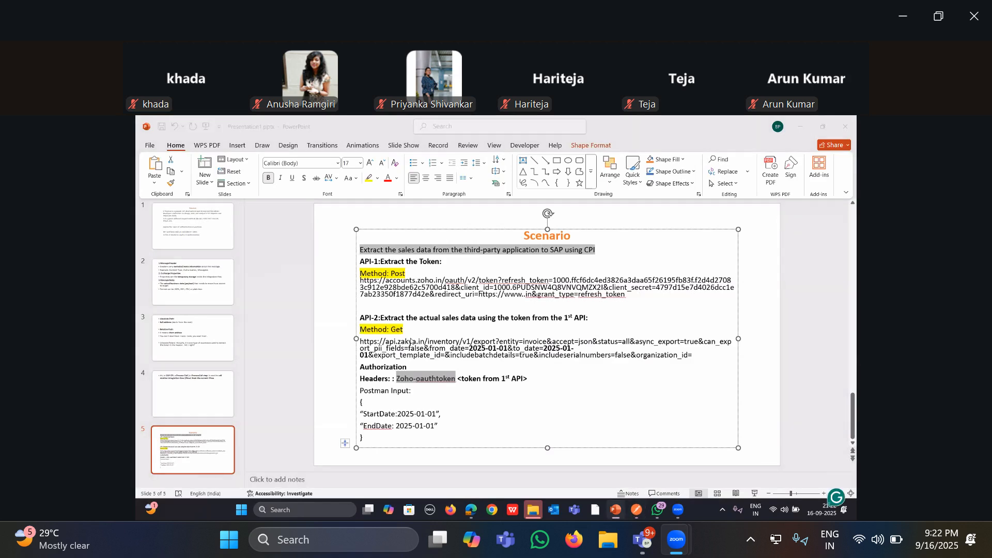
{"action": "key", "text": "alt+Tab"}
{"action": "key", "text": "alt+Tab"}
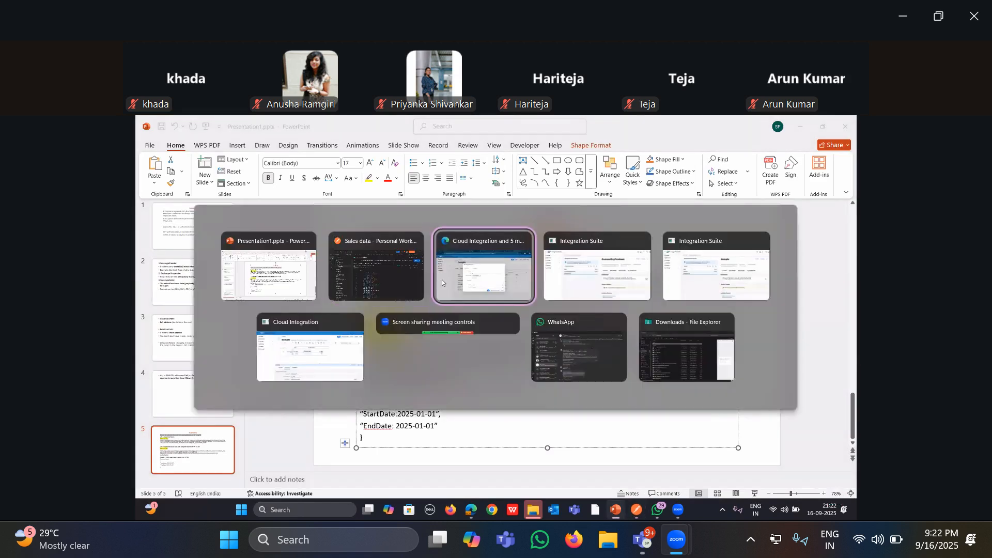
{"action": "key", "text": "BackSpace"}
{"action": "type", "text": "Ex"}
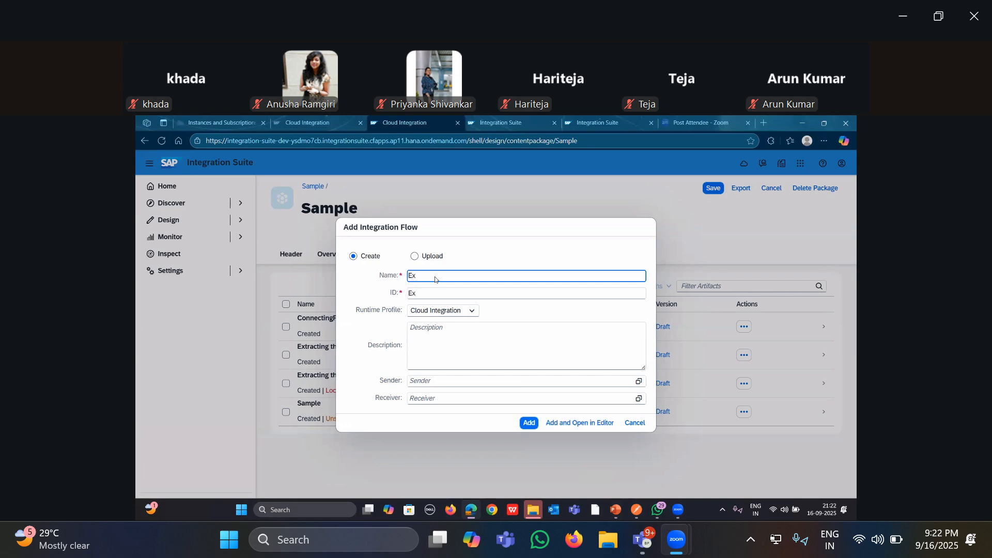
{"action": "type", "text": "tracting the "}
{"action": "type", "text": "SA"}
{"action": "type", "text": "s"}
{"action": "type", "text": "a"}
{"action": "type", "text": "les data fro"}
{"action": "type", "text": "m"}
{"action": "type", "text": " Third"}
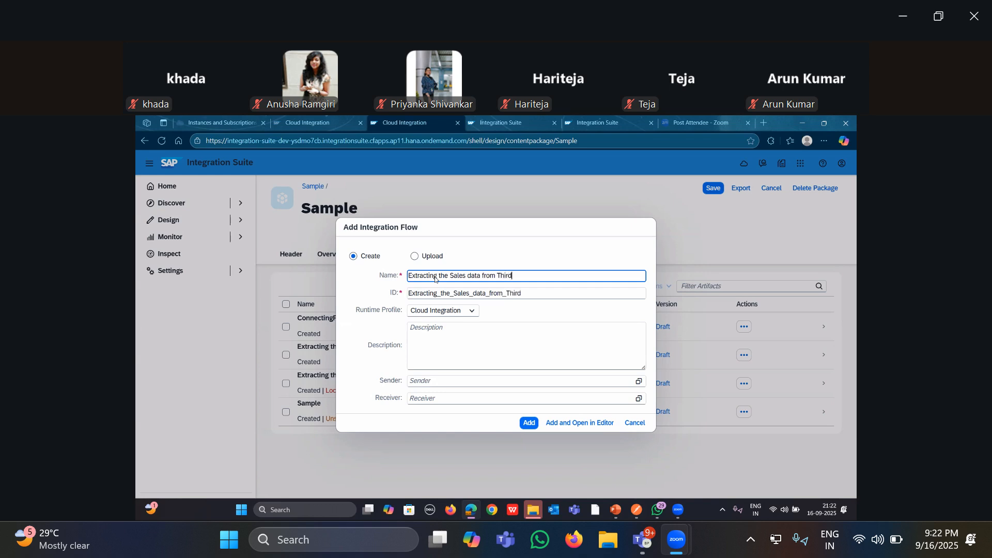
{"action": "type", "text": " par"}
{"action": "left_click", "coordinate": [532, 424]}
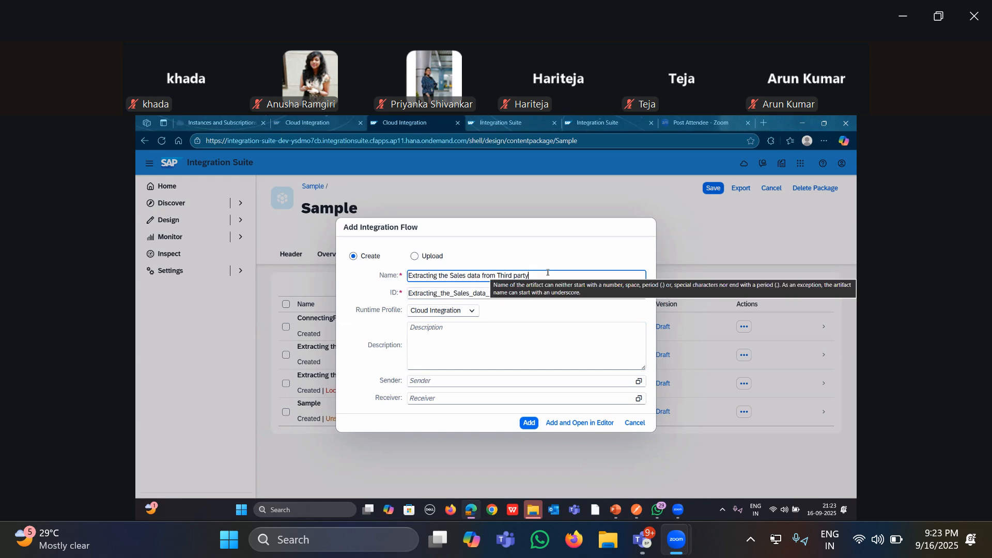
{"action": "type", "text": "to cpi"}
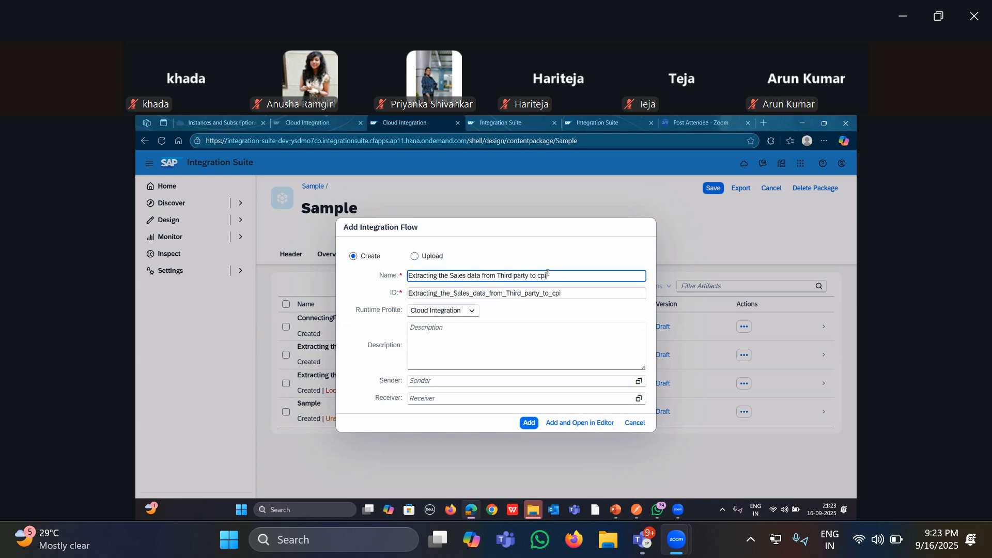
Add the new integration flow to the Sample package, open it in the editor and switch it to edit mode
{"action": "left_click", "coordinate": [586, 422]}
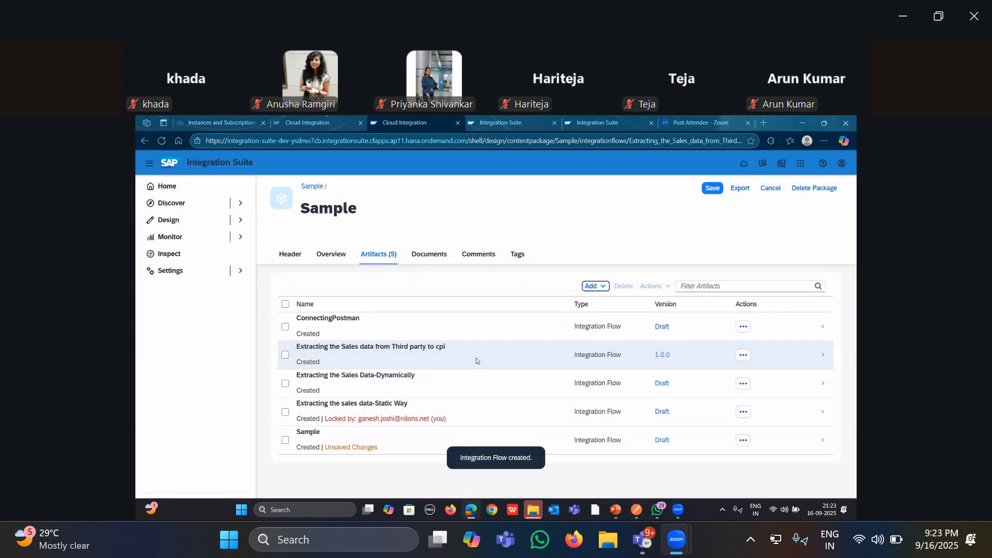
{"action": "left_click", "coordinate": [476, 360]}
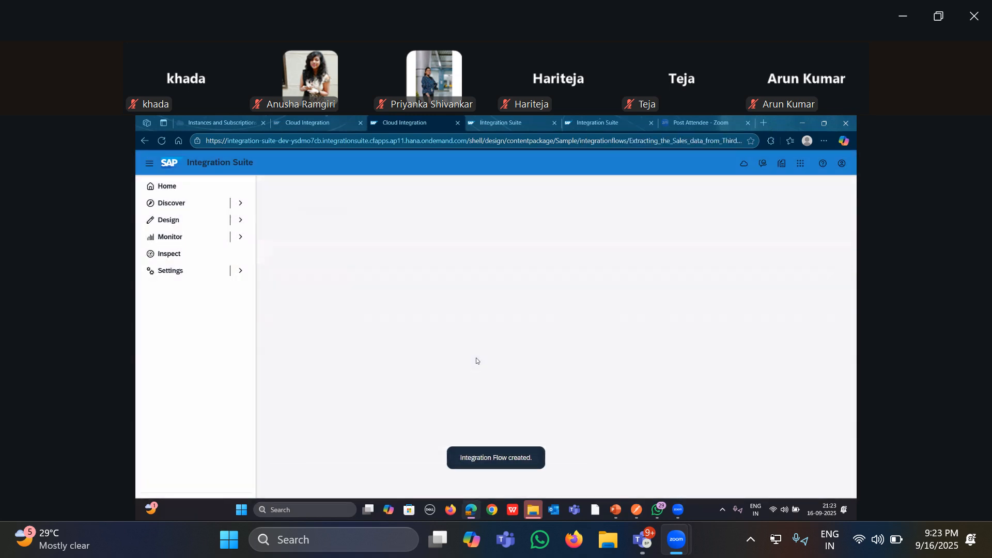
{"action": "left_click", "coordinate": [411, 329]}
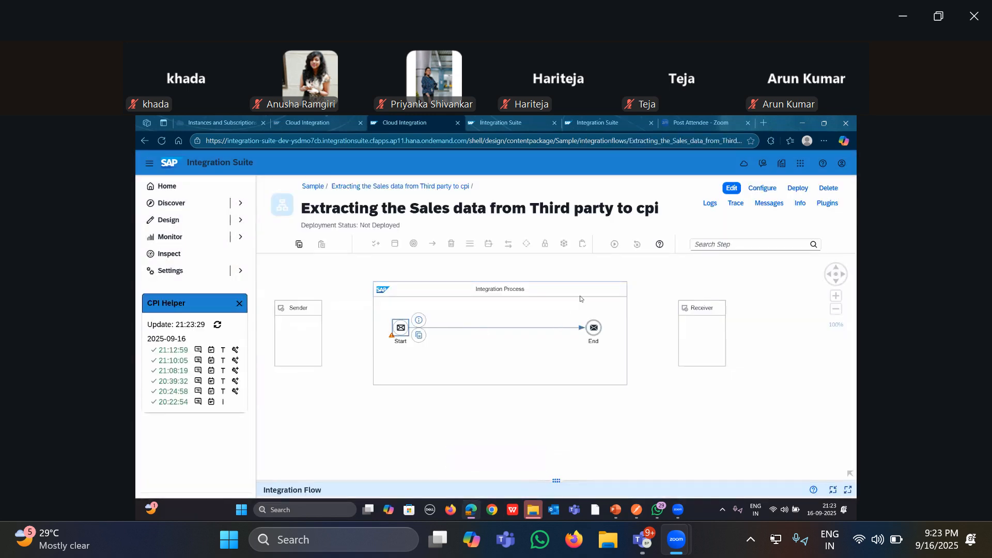
{"action": "left_click", "coordinate": [731, 192]}
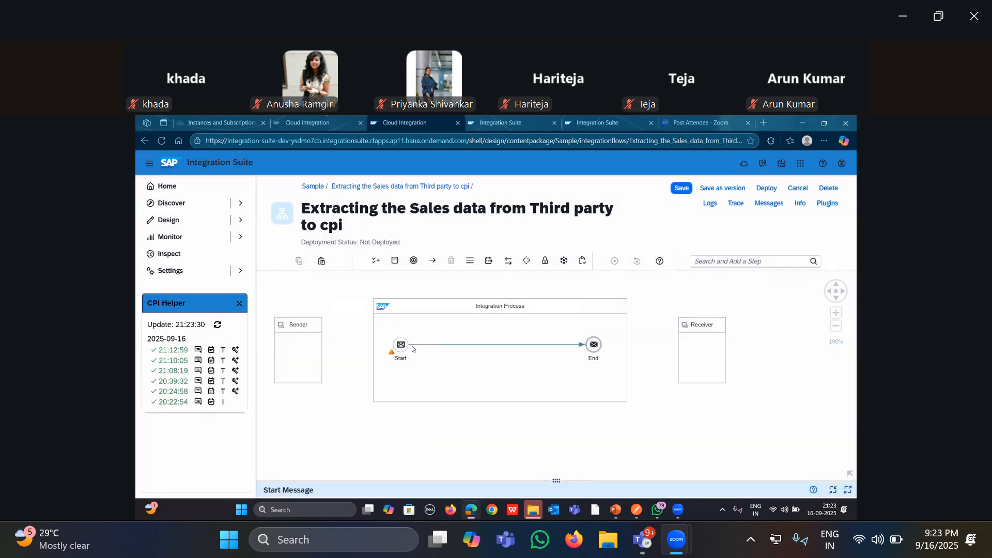
Replace the Start message event in the Integration Process with a Timer event and connect it to the End event
{"action": "left_click", "coordinate": [428, 356]}
{"action": "left_click", "coordinate": [400, 344]}
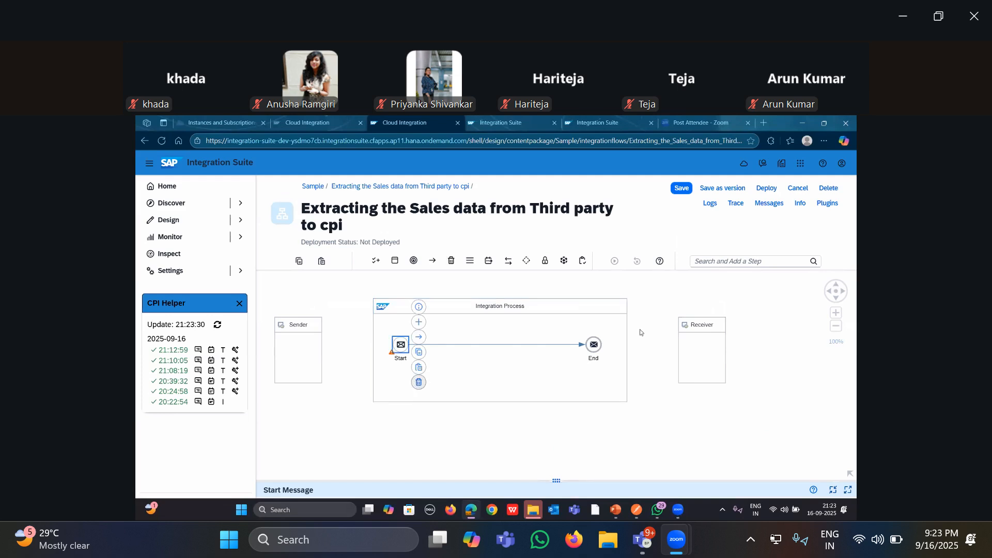
{"action": "left_click", "coordinate": [419, 382]}
{"action": "left_click", "coordinate": [772, 257]}
{"action": "type", "text": "timer"}
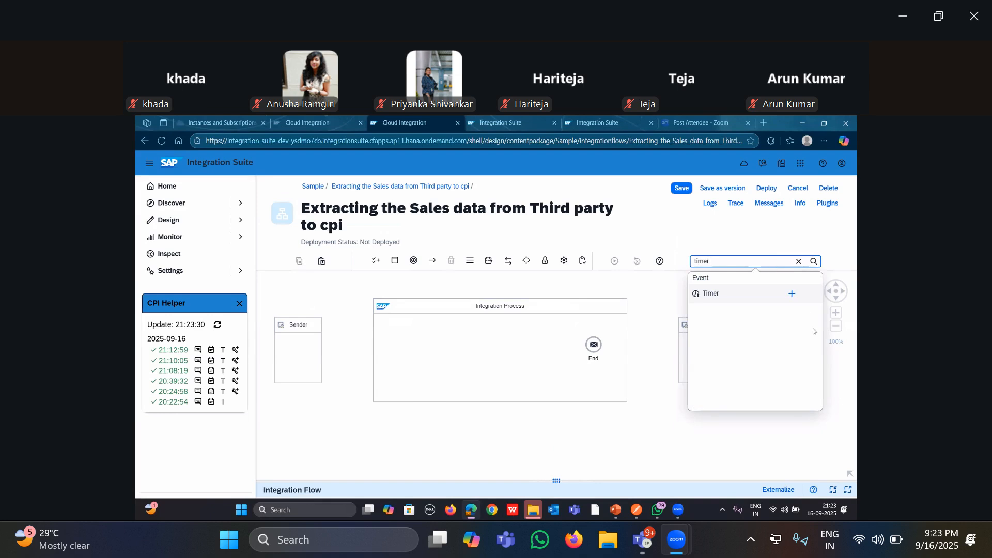
{"action": "left_click", "coordinate": [792, 294]}
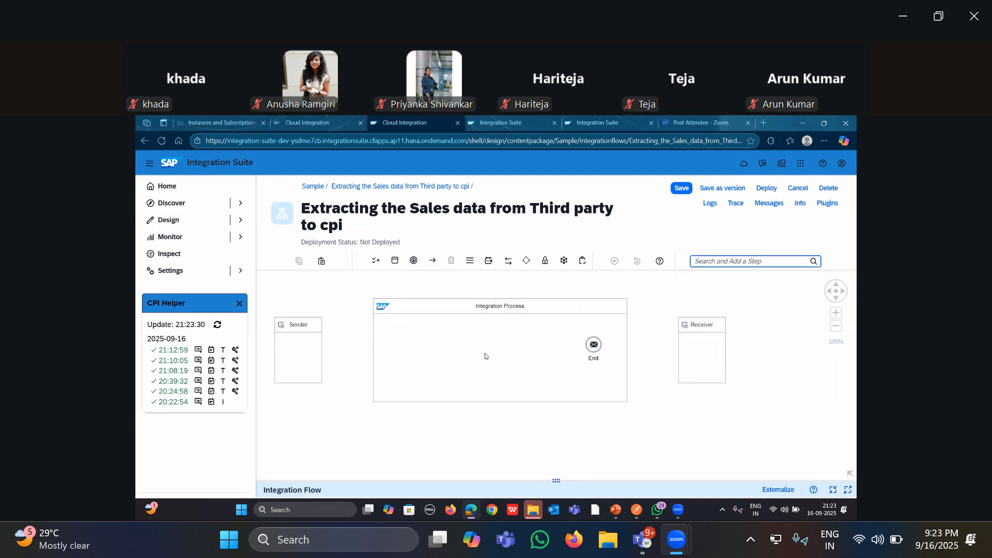
{"action": "left_click", "coordinate": [398, 355]}
{"action": "left_click_drag", "start_coordinate": [414, 347], "coordinate": [594, 347]}
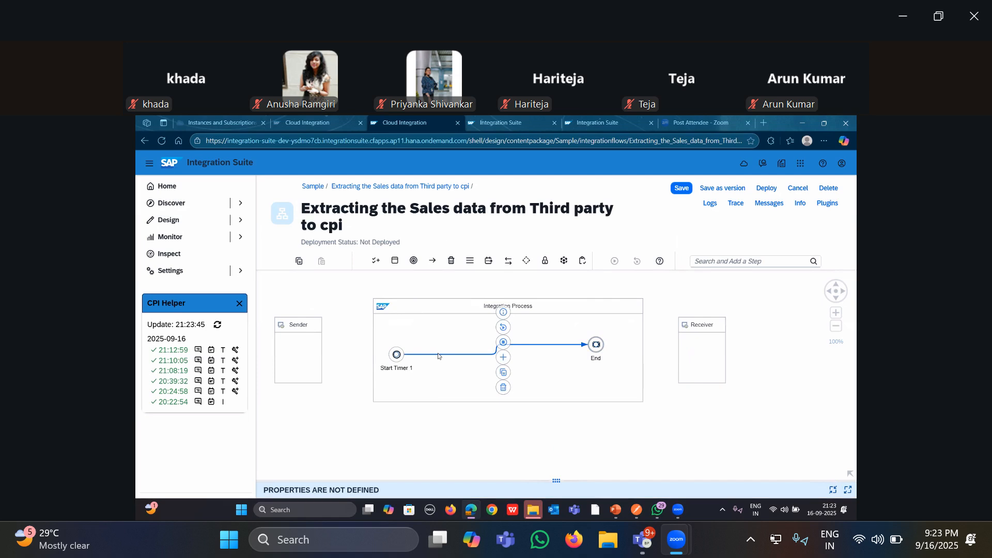
Add a Local Integration Process and place it just below the main Integration Process
{"action": "left_click", "coordinate": [764, 265]}
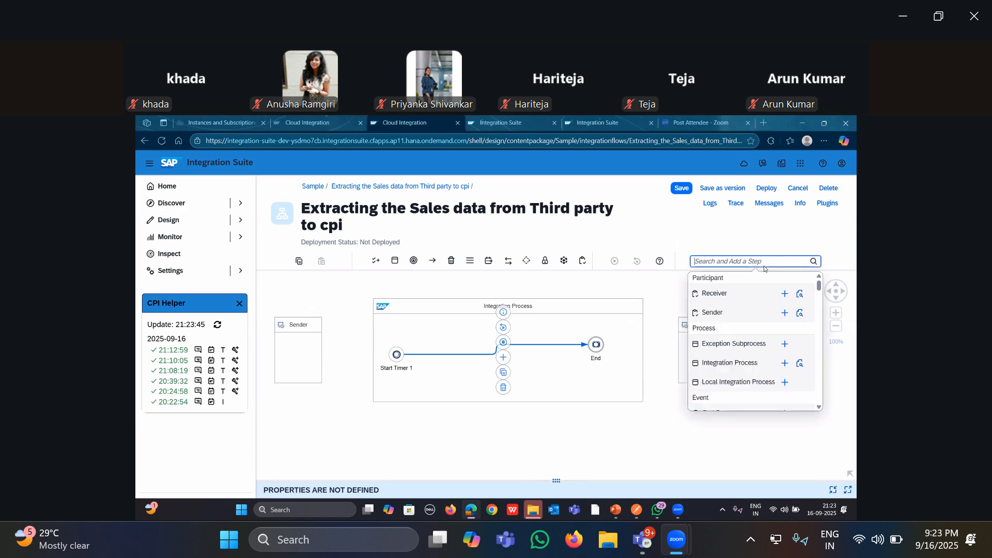
{"action": "type", "text": "local"}
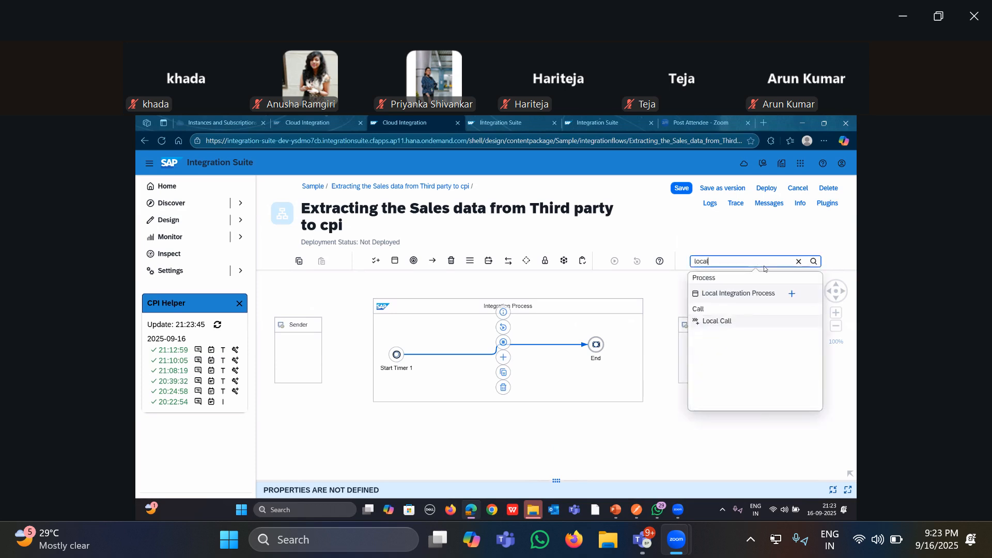
{"action": "left_click", "coordinate": [791, 294]}
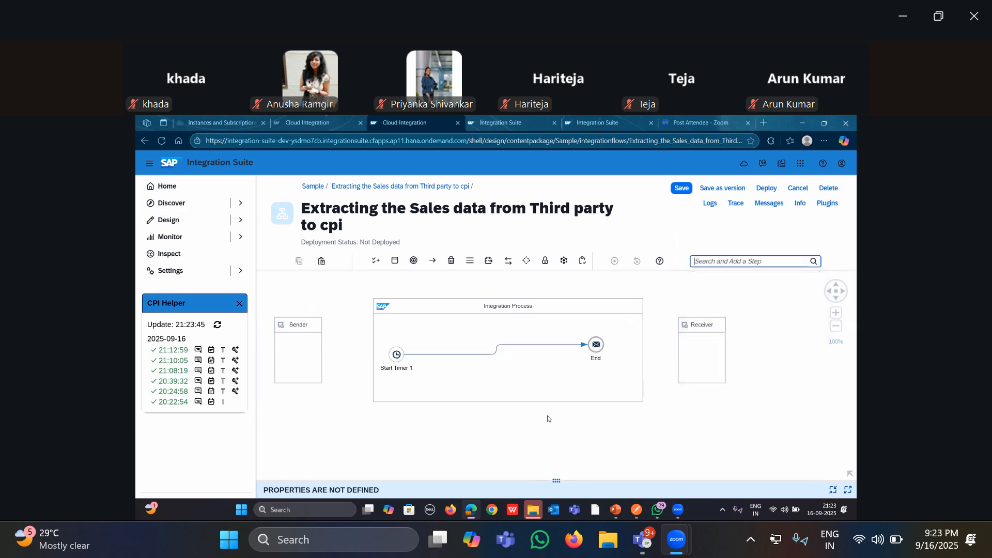
{"action": "left_click", "coordinate": [510, 436]}
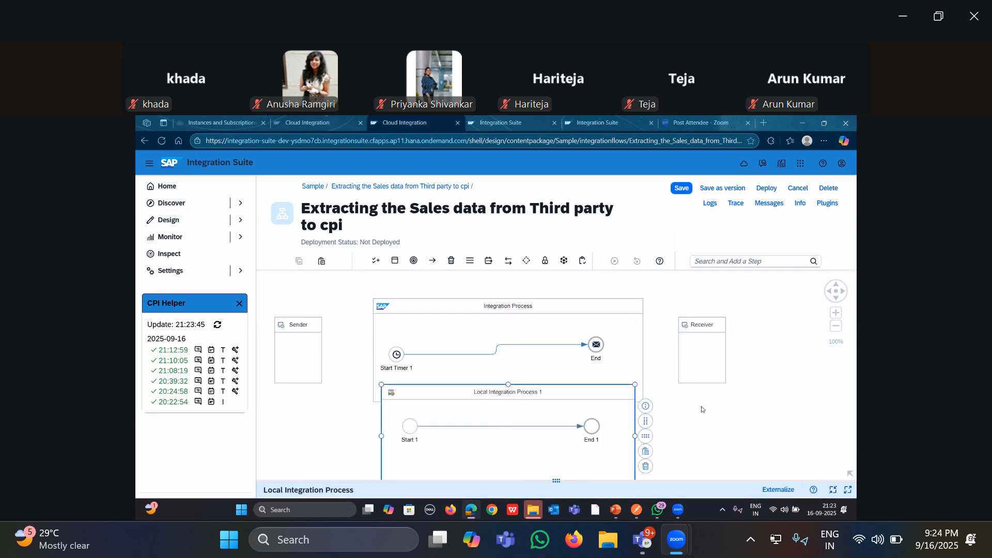
{"action": "left_click_drag", "start_coordinate": [700, 413], "coordinate": [715, 358]}
{"action": "left_click_drag", "start_coordinate": [610, 412], "coordinate": [617, 443]}
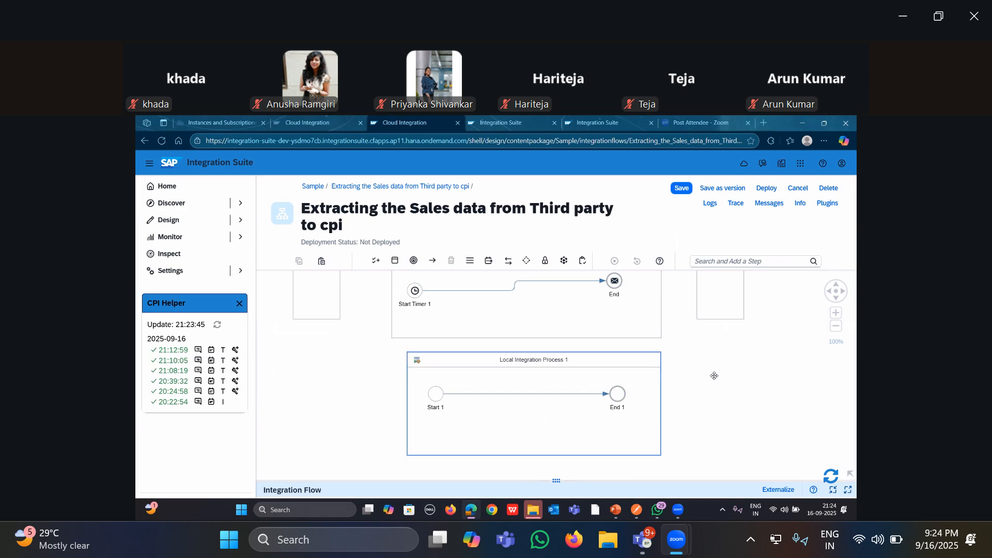
{"action": "left_click_drag", "start_coordinate": [714, 376], "coordinate": [706, 414]}
Rename the main Integration Process as ifow1
{"action": "left_click", "coordinate": [561, 301]}
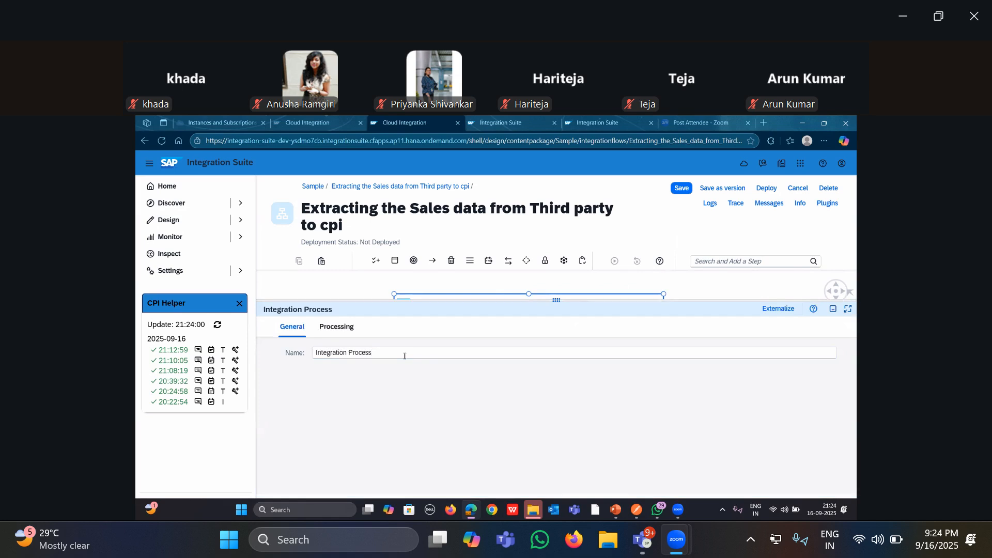
{"action": "key", "text": "BackSpace"}
{"action": "key", "text": "BackSpace"}
{"action": "key", "text": "BackSpace"}
{"action": "key", "text": "BackSpace"}
{"action": "key", "text": "BackSpace"}
{"action": "key", "text": "BackSpace"}
{"action": "key", "text": "BackSpace"}
{"action": "key", "text": "BackSpace"}
{"action": "key", "text": "BackSpace"}
{"action": "key", "text": "BackSpace"}
{"action": "key", "text": "BackSpace"}
{"action": "key", "text": "BackSpace"}
{"action": "key", "text": "BackSpace"}
{"action": "key", "text": "BackSpace"}
{"action": "key", "text": "BackSpace"}
{"action": "type", "text": "ifow1"}
{"action": "left_click_drag", "start_coordinate": [561, 298], "coordinate": [564, 460]}
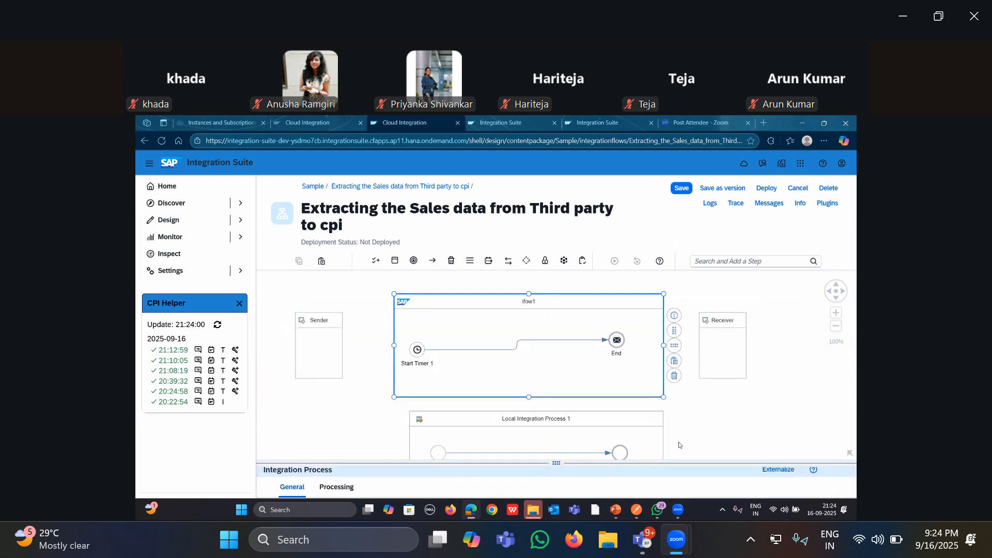
Rename the Local Integration Process as ifow2
{"action": "left_click", "coordinate": [714, 397]}
{"action": "scroll", "coordinate": [718, 365], "scroll_direction": "down", "scroll_amount": 2}
{"action": "left_click", "coordinate": [563, 348]}
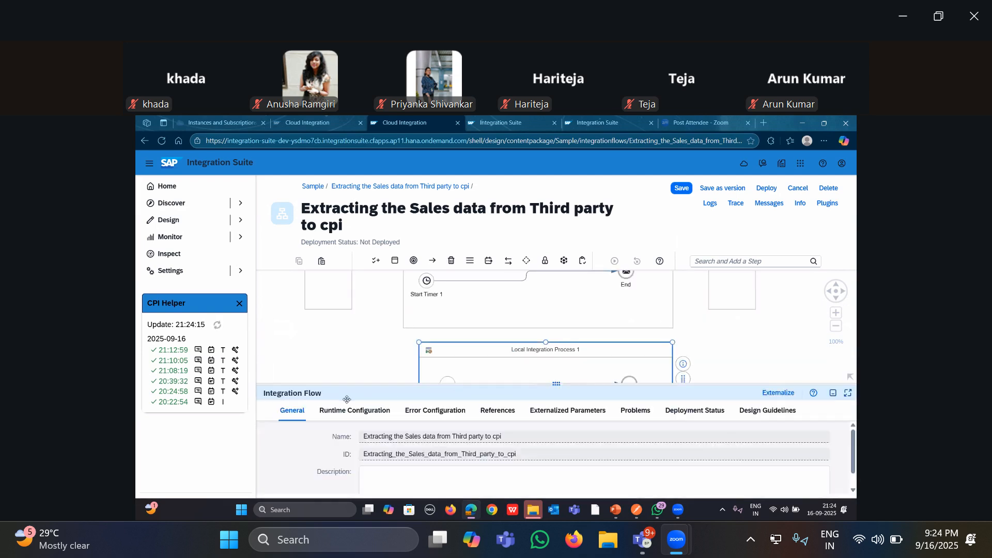
{"action": "left_click", "coordinate": [406, 435]}
{"action": "key", "text": "ctrl+a"}
{"action": "key", "text": "BackSpace"}
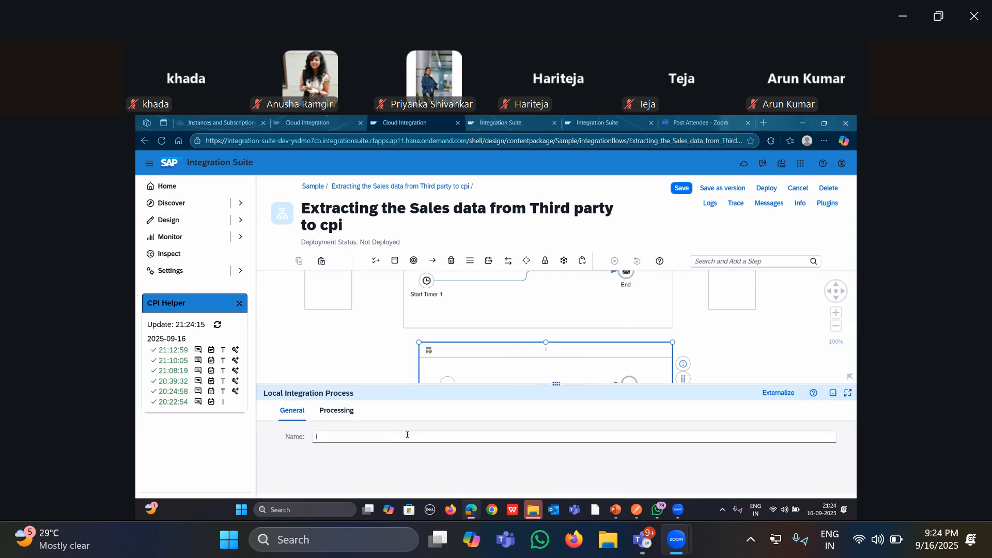
{"action": "type", "text": "ifow2"}
{"action": "left_click_drag", "start_coordinate": [562, 383], "coordinate": [558, 483]}
{"action": "left_click", "coordinate": [732, 417]}
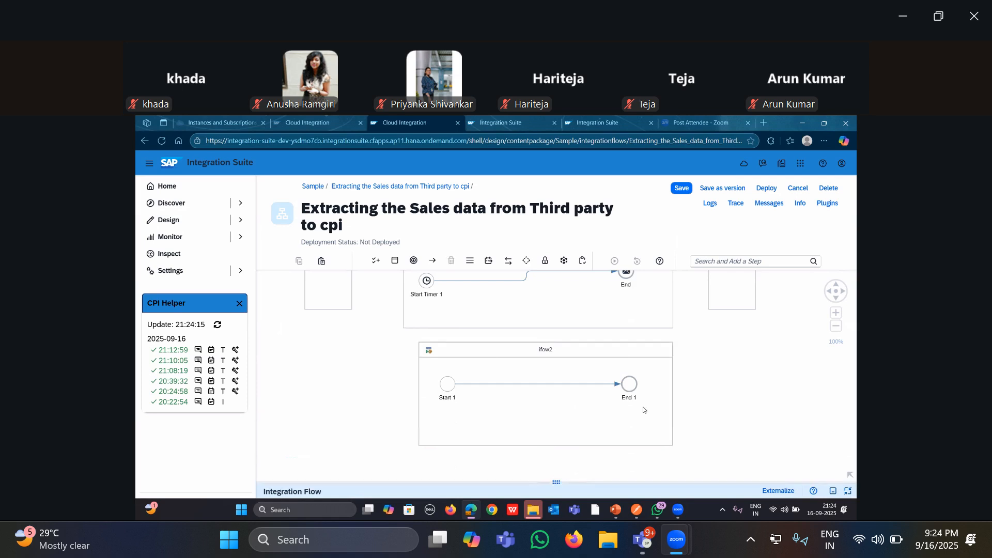
Insert a Process Call step into ifow1 on the connection between Start Timer 1 and End
{"action": "left_click", "coordinate": [537, 402]}
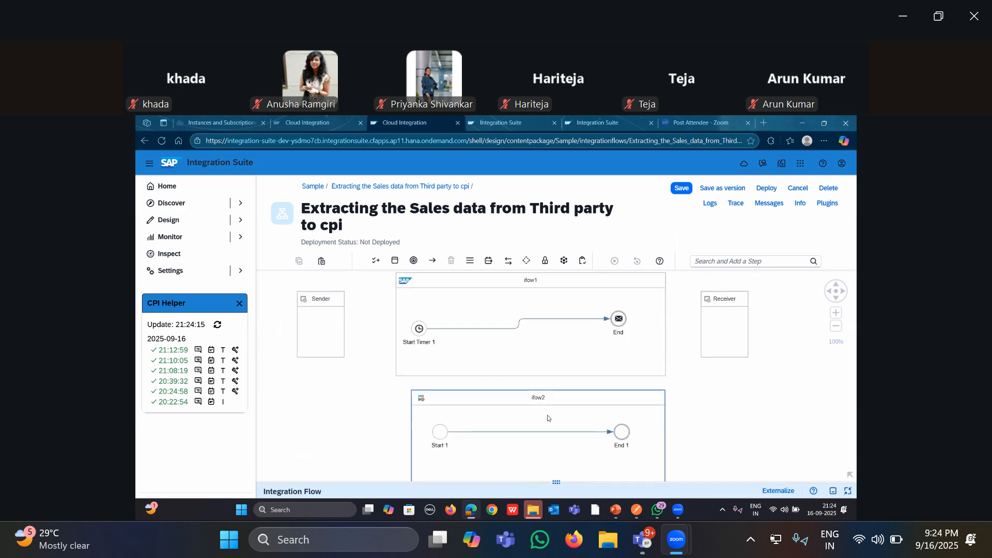
{"action": "left_click", "coordinate": [773, 261]}
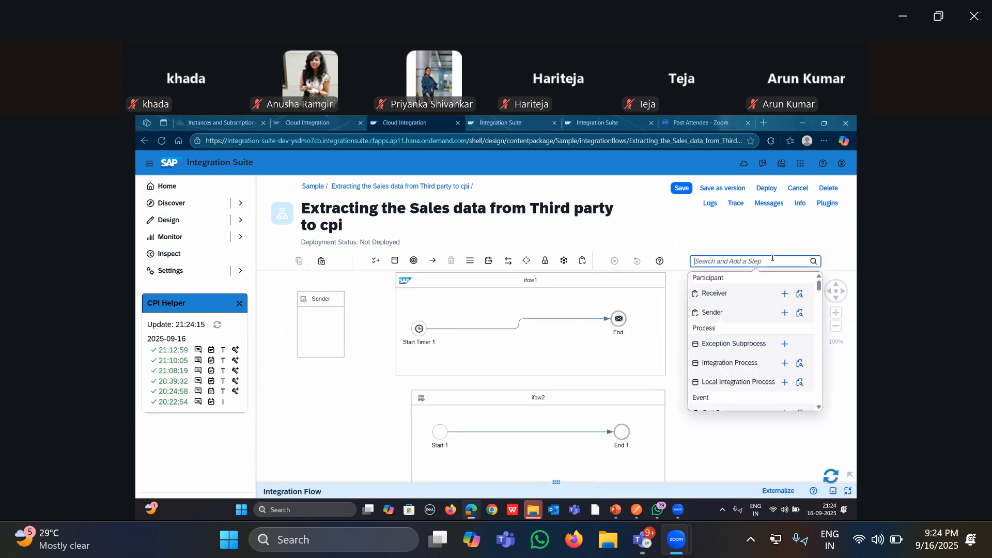
{"action": "type", "text": "p"}
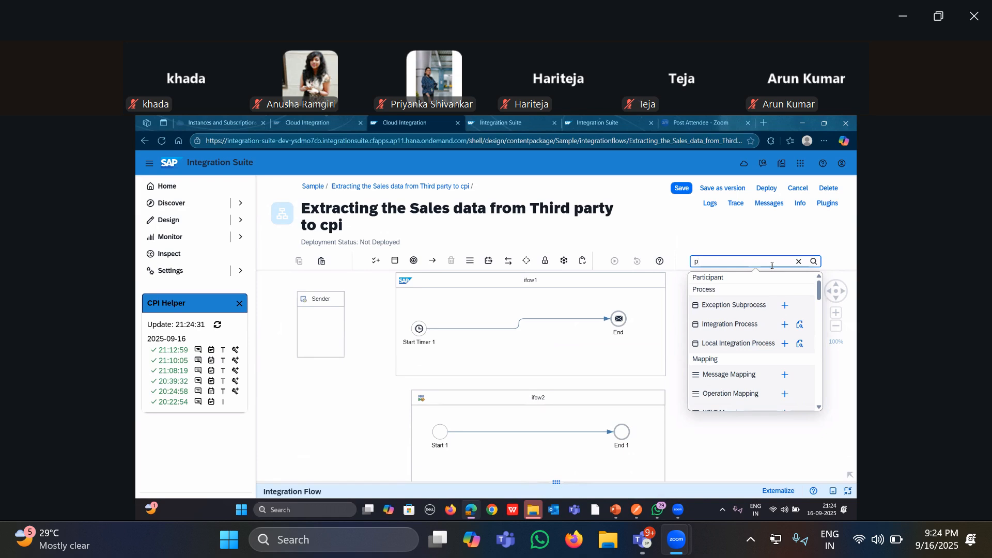
{"action": "type", "text": "rocess"}
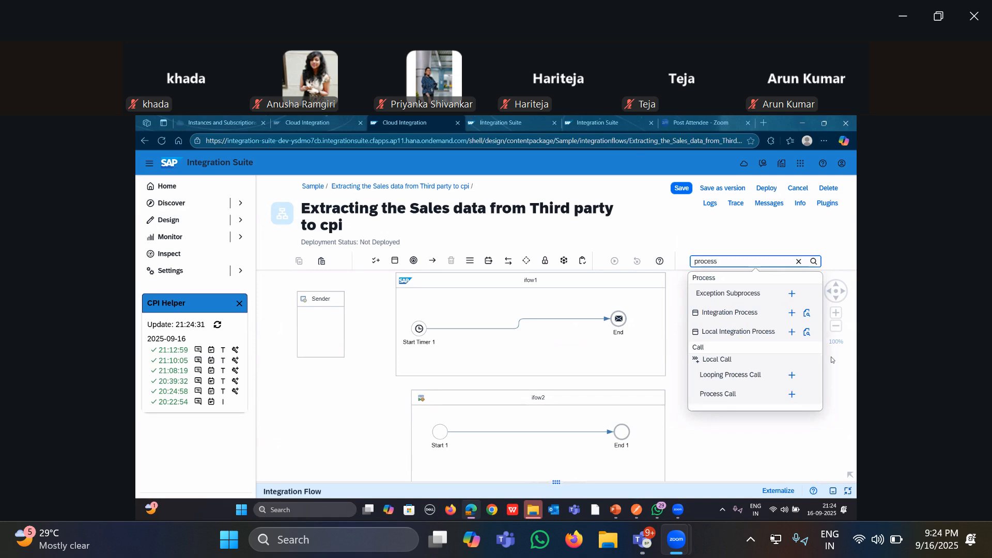
{"action": "left_click", "coordinate": [797, 398]}
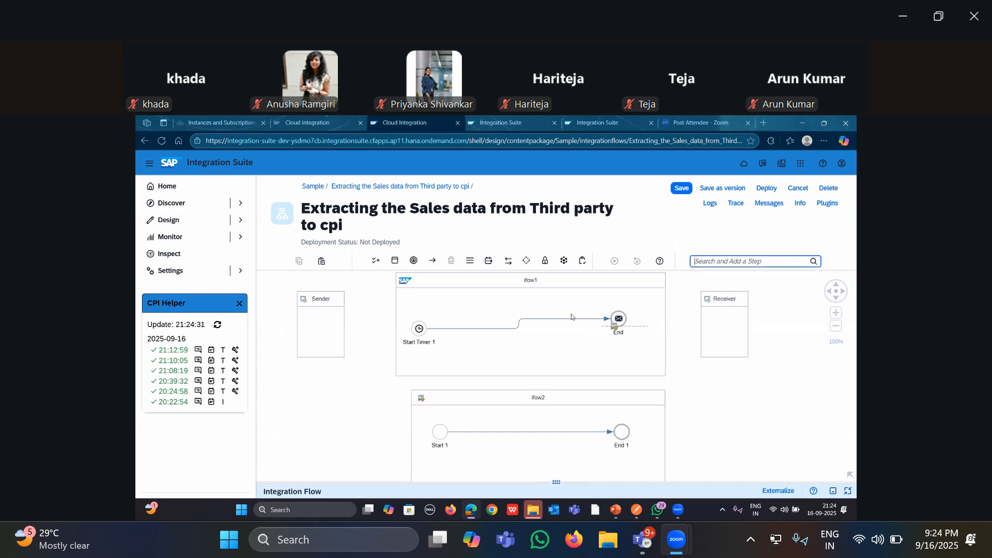
{"action": "left_click", "coordinate": [485, 335]}
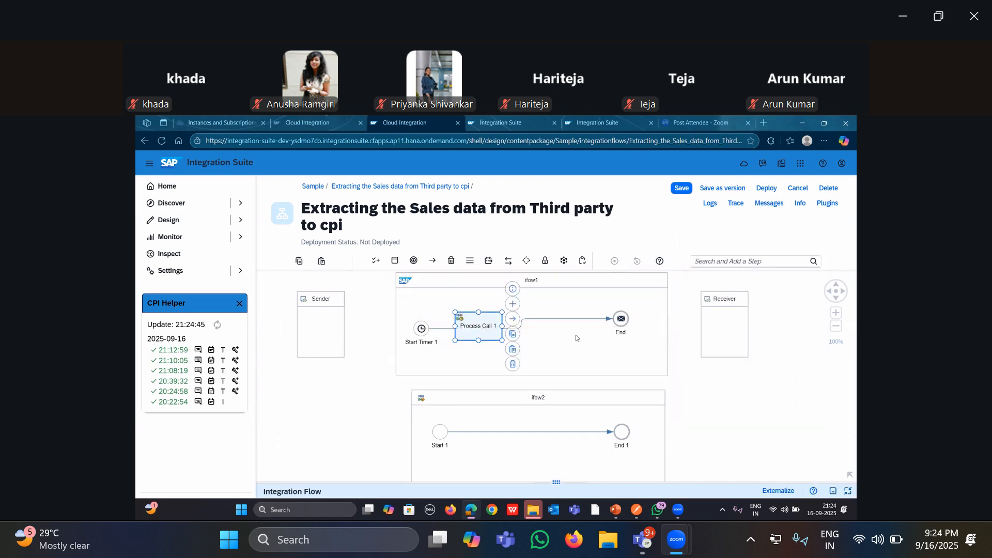
Connect Start Timer 1 to the End event through the Process Call in ifow1
{"action": "left_click", "coordinate": [448, 332]}
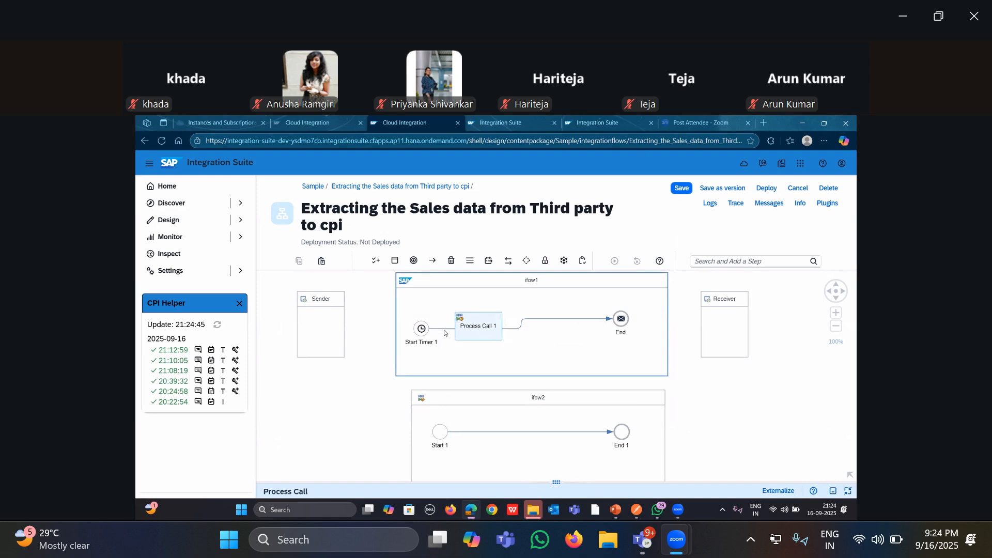
{"action": "left_click", "coordinate": [528, 362]}
{"action": "left_click", "coordinate": [419, 333]}
{"action": "left_click_drag", "start_coordinate": [440, 321], "coordinate": [620, 319]}
Assign ifow2 as the local integration process that Process Call 1 in ifow1 invokes
{"action": "left_click", "coordinate": [486, 330]}
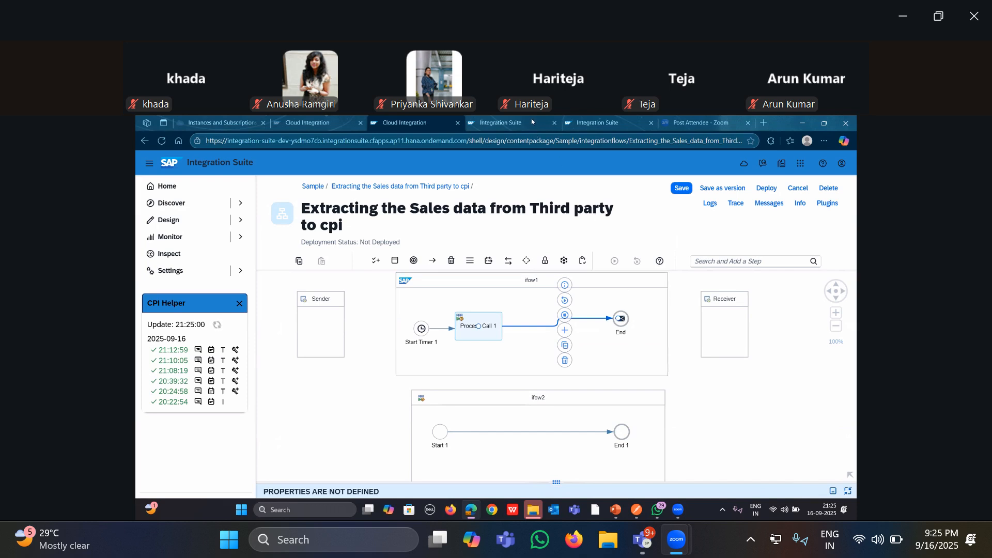
{"action": "mouse_move", "coordinate": [532, 120]}
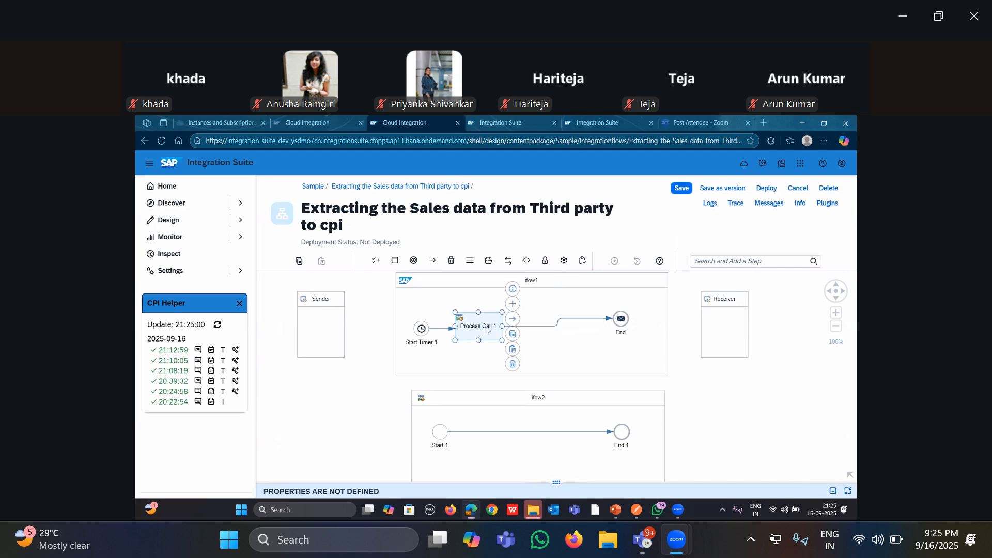
{"action": "left_click", "coordinate": [487, 329]}
{"action": "left_click", "coordinate": [337, 411]}
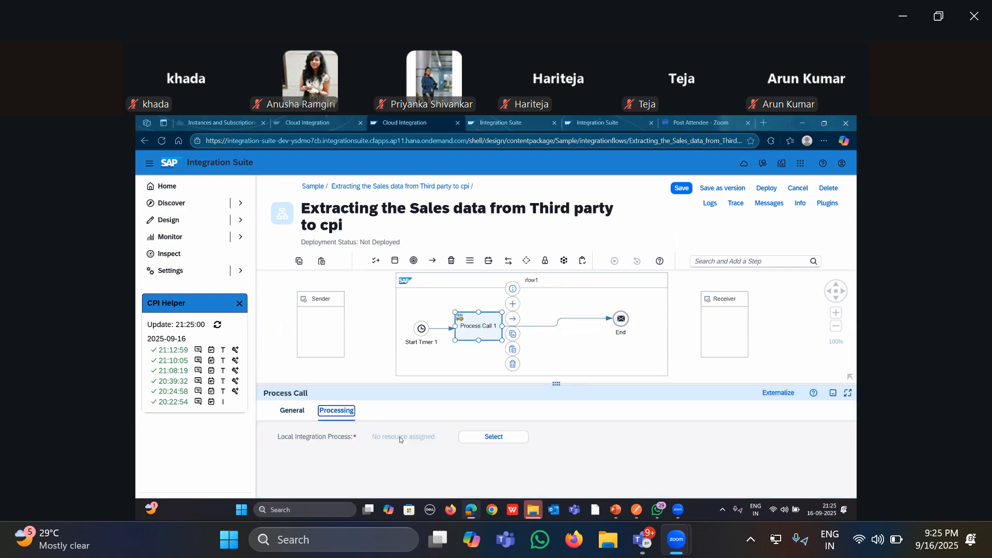
{"action": "left_click", "coordinate": [510, 439]}
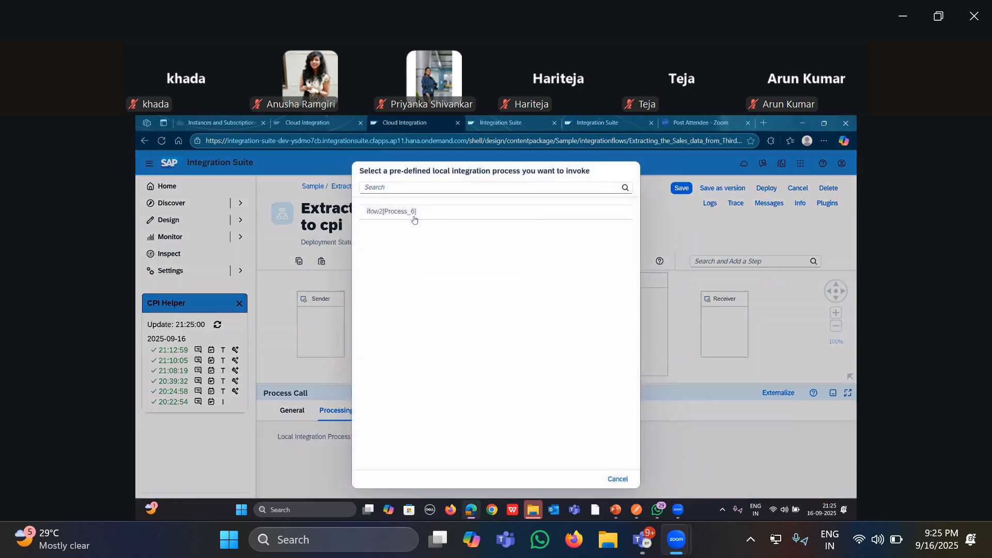
{"action": "left_click", "coordinate": [369, 223]}
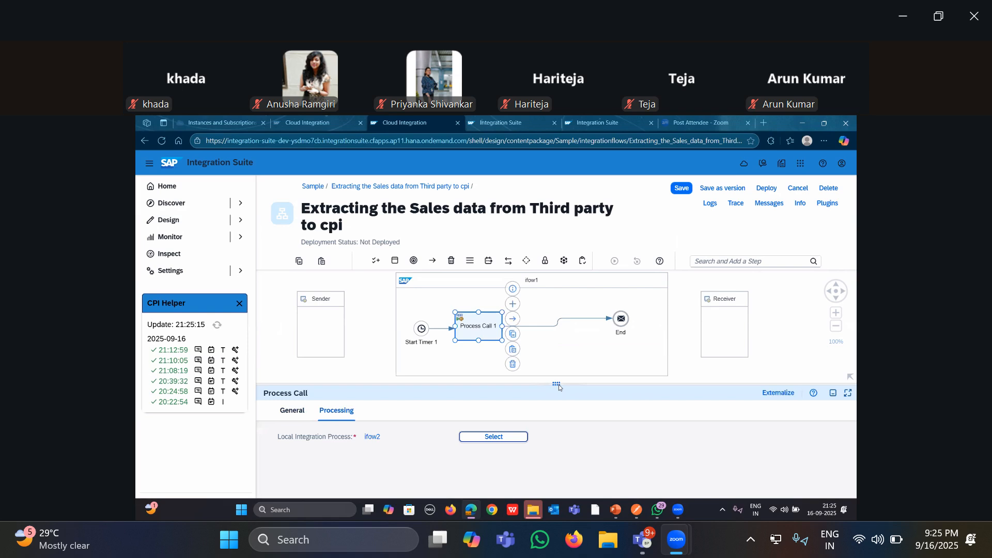
{"action": "left_click_drag", "start_coordinate": [558, 385], "coordinate": [567, 481]}
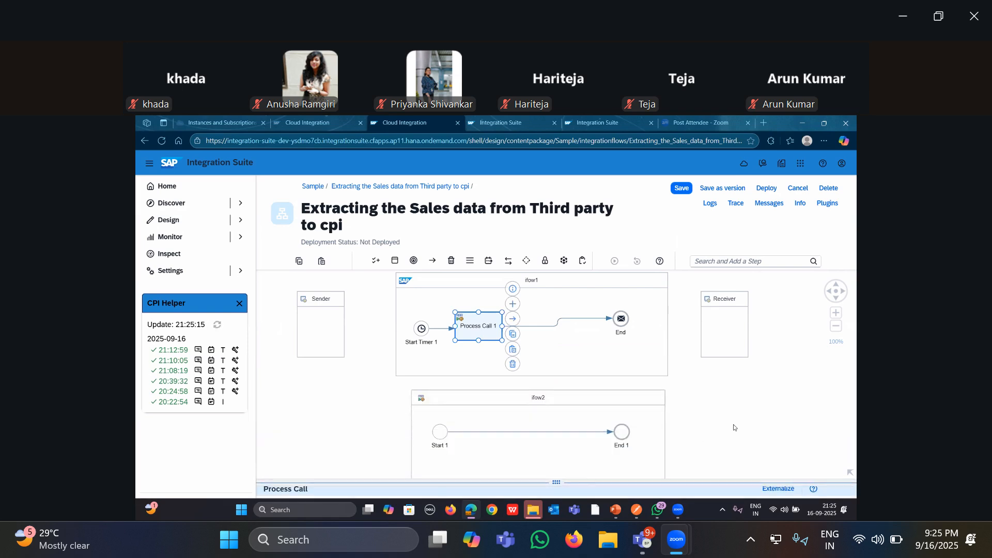
{"action": "left_click", "coordinate": [742, 396]}
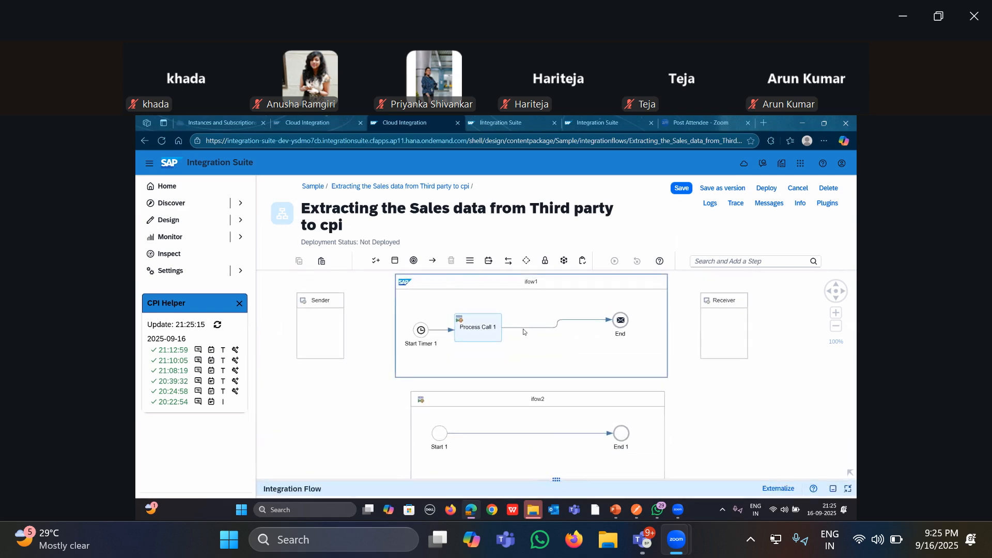
Insert a Request Reply step into ifow2 on the connection between Start 1 and End 1
{"action": "scroll", "coordinate": [521, 360], "scroll_direction": "down", "scroll_amount": 2}
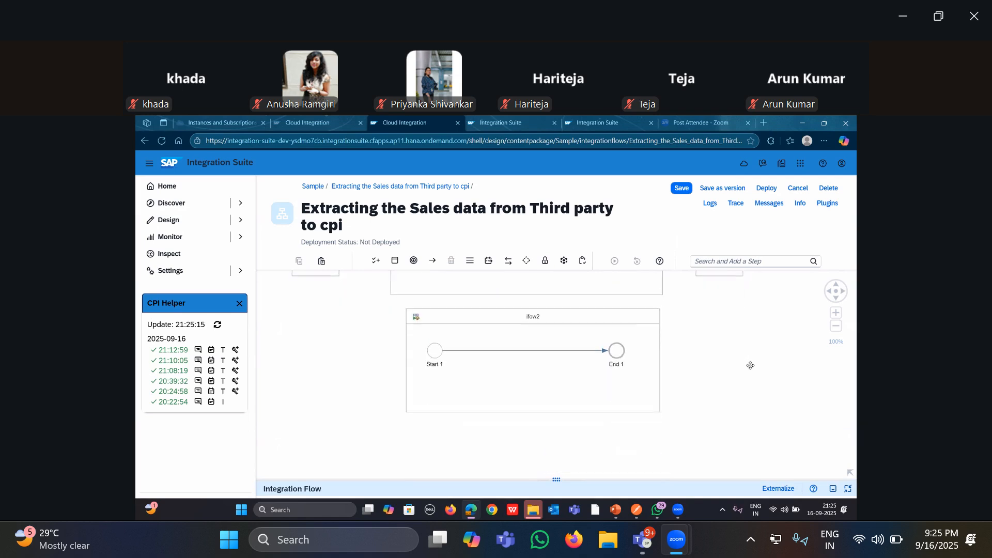
{"action": "left_click", "coordinate": [481, 349]}
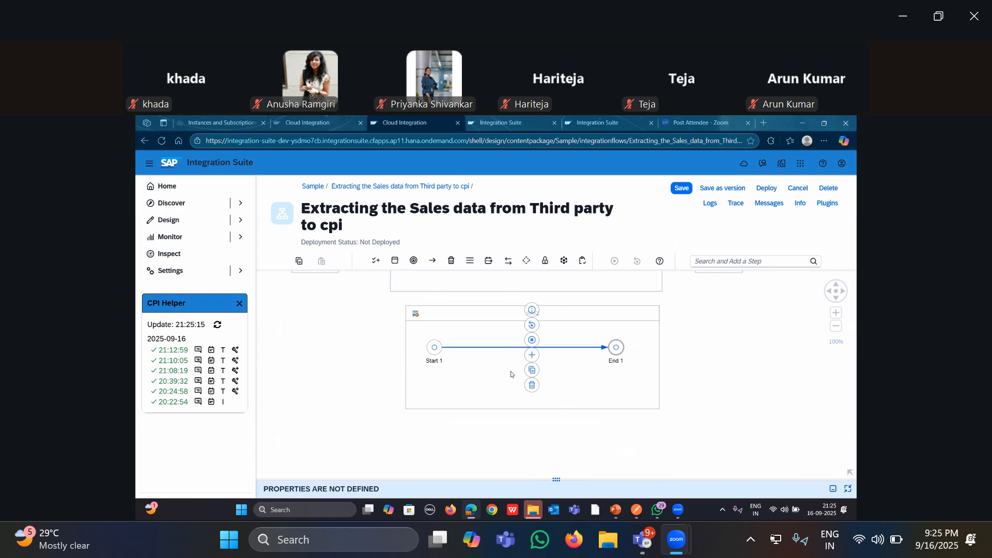
{"action": "left_click", "coordinate": [713, 397]}
{"action": "left_click", "coordinate": [489, 349]}
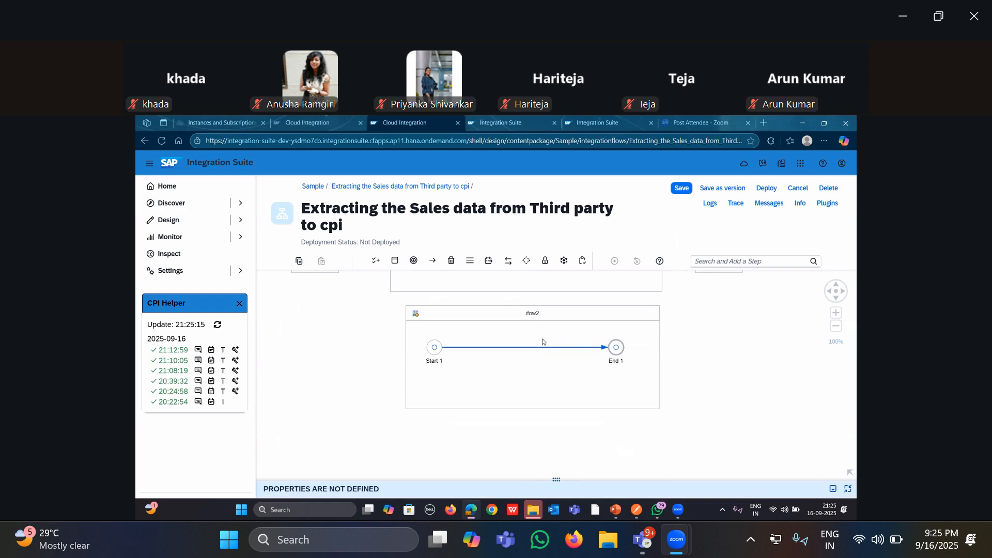
{"action": "left_click", "coordinate": [532, 355]}
{"action": "scroll", "coordinate": [687, 422], "scroll_direction": "down", "scroll_amount": 4}
{"action": "scroll", "coordinate": [698, 422], "scroll_direction": "up", "scroll_amount": 4}
{"action": "scroll", "coordinate": [707, 425], "scroll_direction": "down", "scroll_amount": 2}
{"action": "type", "text": "request"}
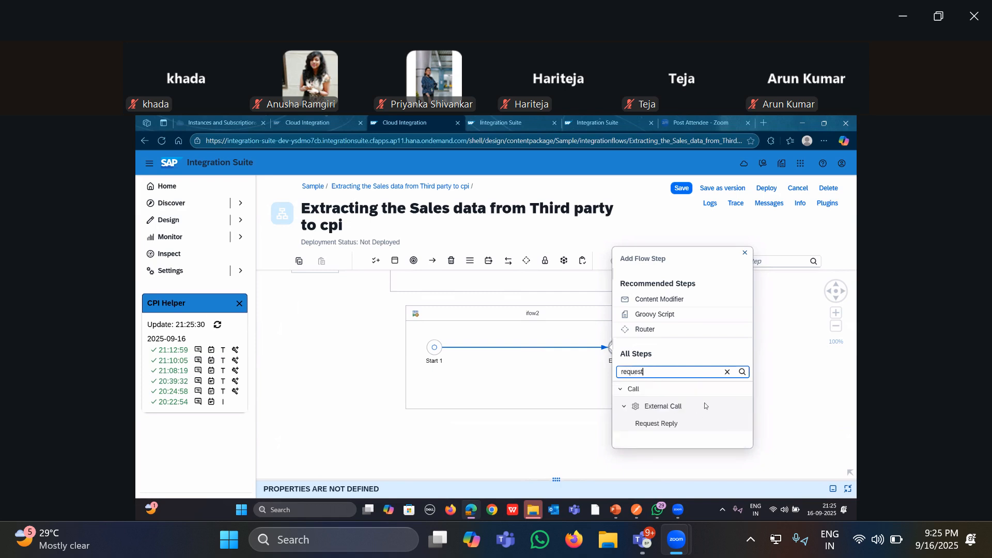
{"action": "left_click", "coordinate": [704, 426]}
Add a Receiver participant to the canvas just below the ifow2 process
{"action": "left_click_drag", "start_coordinate": [704, 370], "coordinate": [706, 293]}
{"action": "left_click", "coordinate": [765, 263]}
{"action": "type", "text": "rec"}
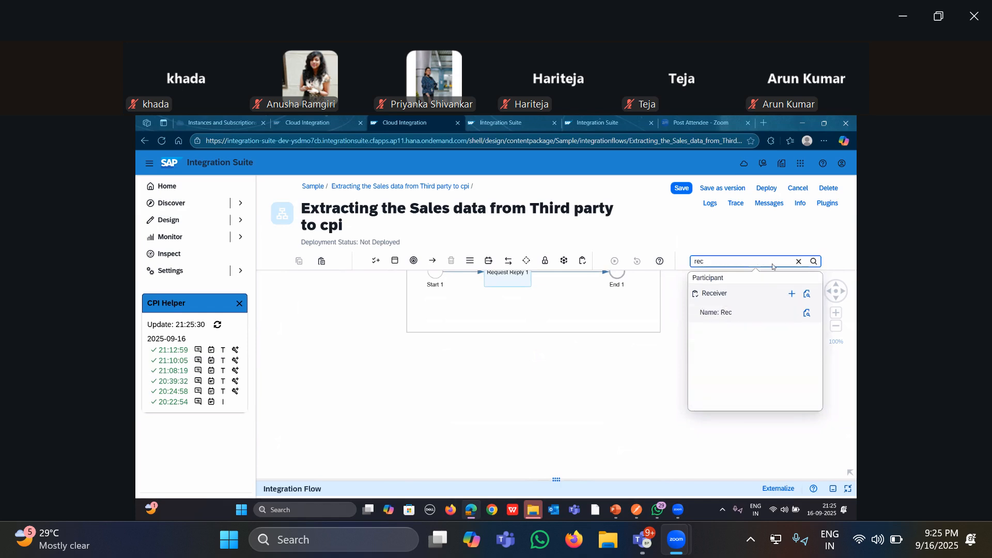
{"action": "left_click", "coordinate": [791, 294]}
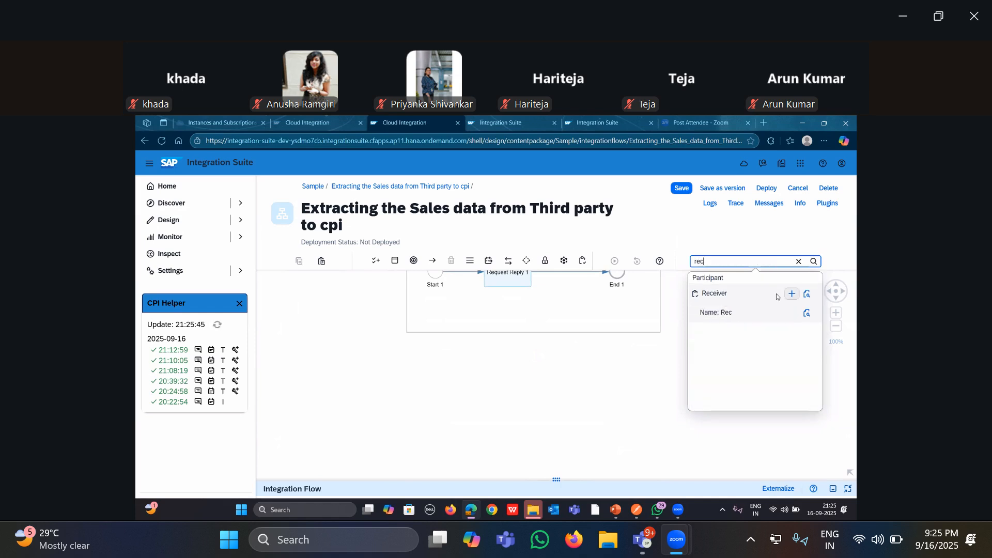
{"action": "left_click", "coordinate": [487, 375]}
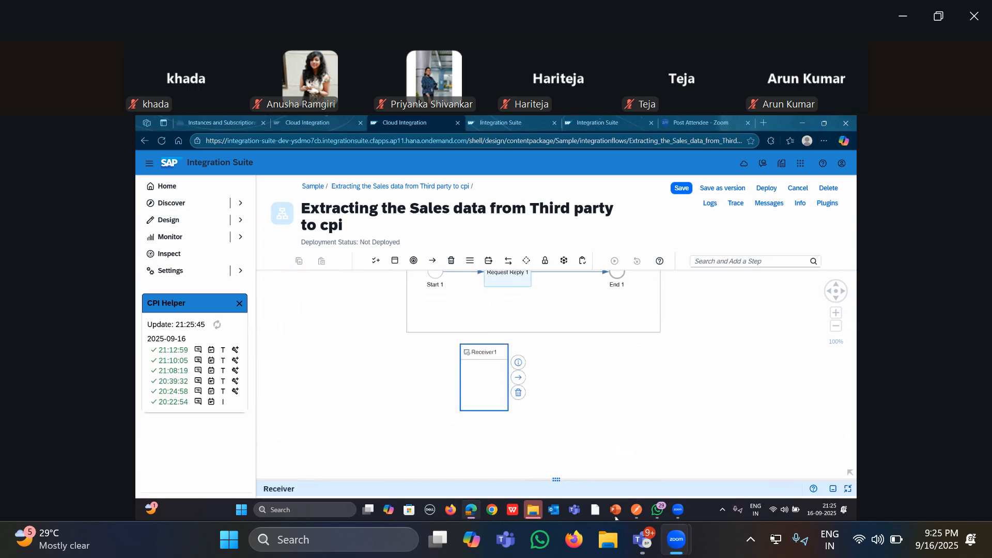
{"action": "left_click", "coordinate": [637, 510]}
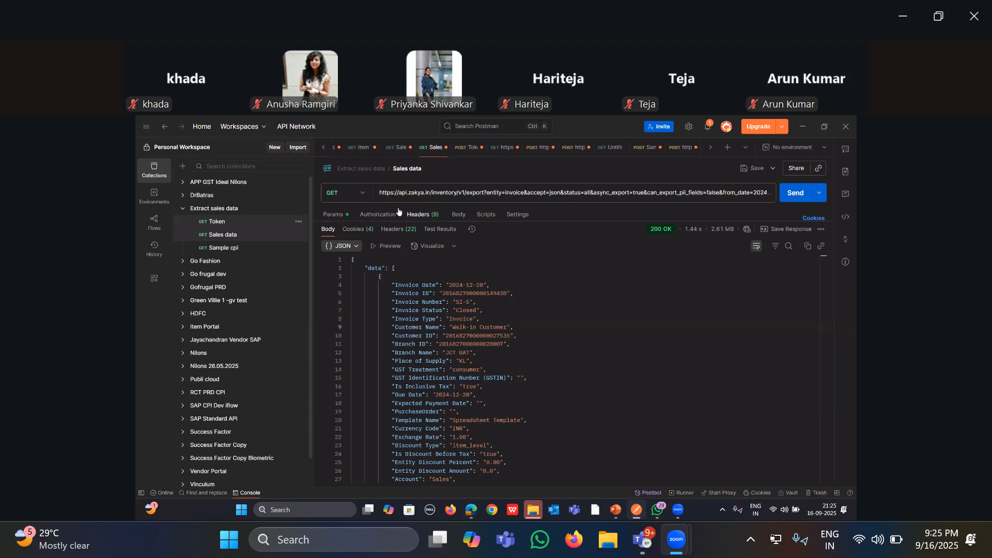
{"action": "left_click", "coordinate": [217, 221]}
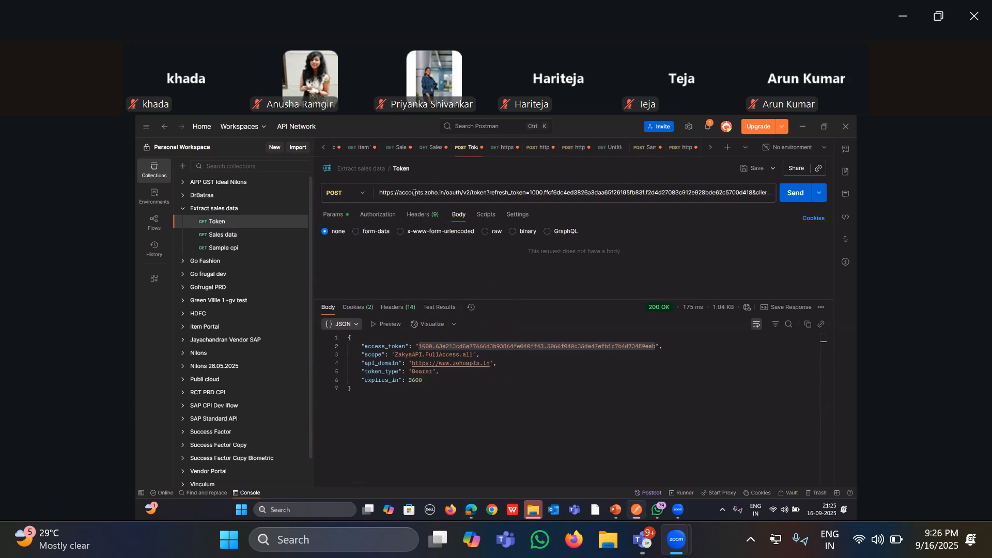
{"action": "left_click", "coordinate": [382, 193]}
{"action": "left_click_drag", "start_coordinate": [381, 193], "coordinate": [486, 192]}
{"action": "key", "text": "ctrl+c"}
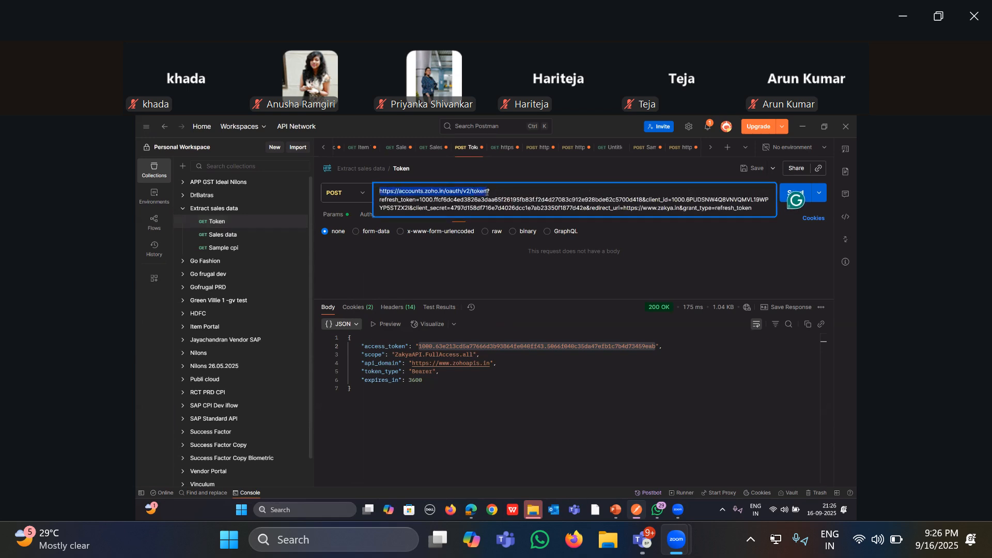
Switch back to Integration Suite and connect Request Reply 1 to Receiver1 with the HTTP adapter
{"action": "key", "text": "alt+Tab"}
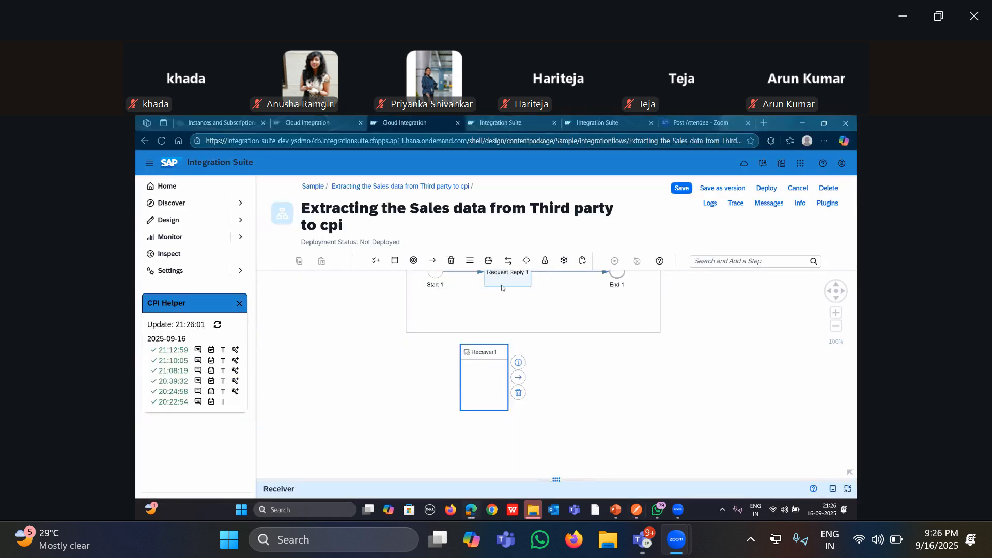
{"action": "left_click", "coordinate": [502, 284]}
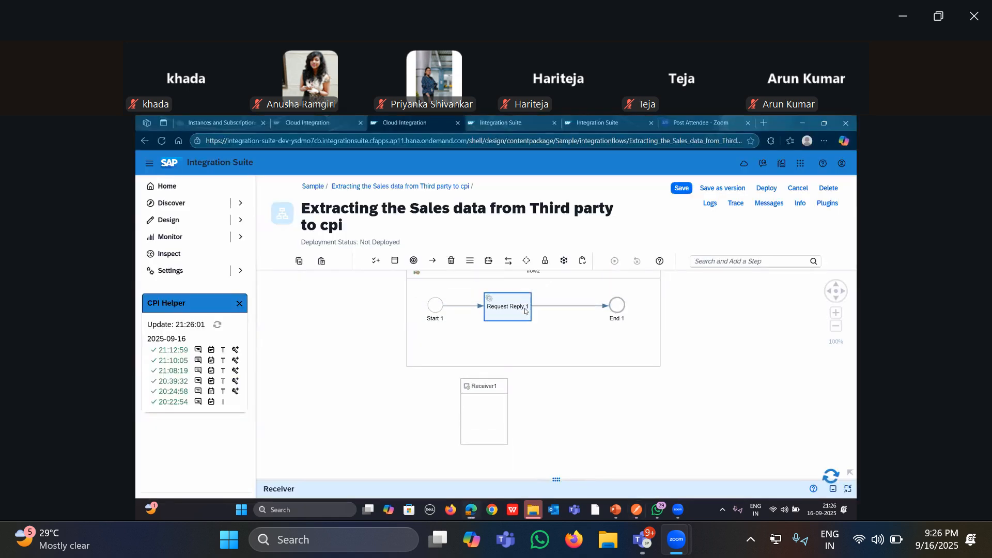
{"action": "left_click_drag", "start_coordinate": [542, 312], "coordinate": [486, 400]}
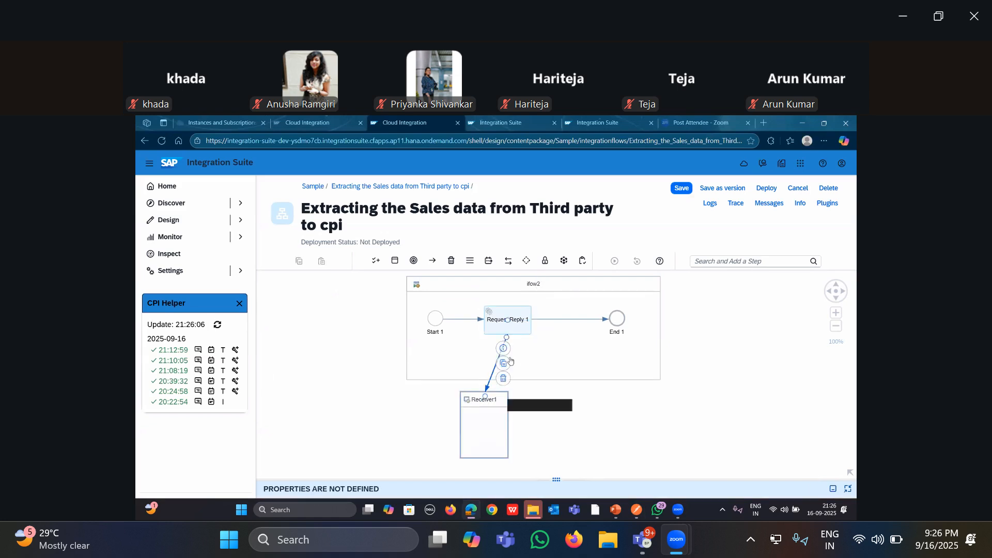
{"action": "scroll", "coordinate": [482, 323], "scroll_direction": "down", "scroll_amount": 2}
{"action": "scroll", "coordinate": [454, 243], "scroll_direction": "up", "scroll_amount": 2}
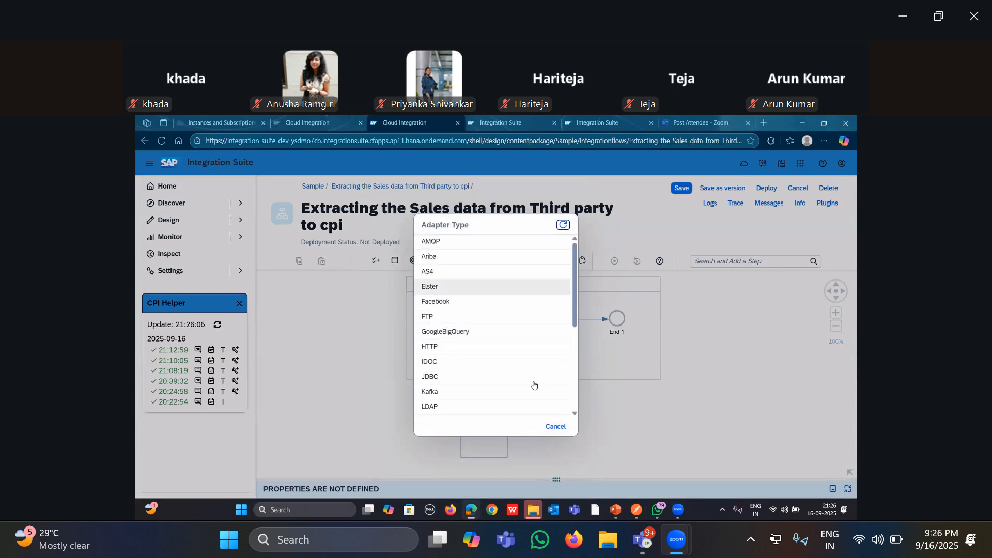
{"action": "key", "text": "alt+Tab"}
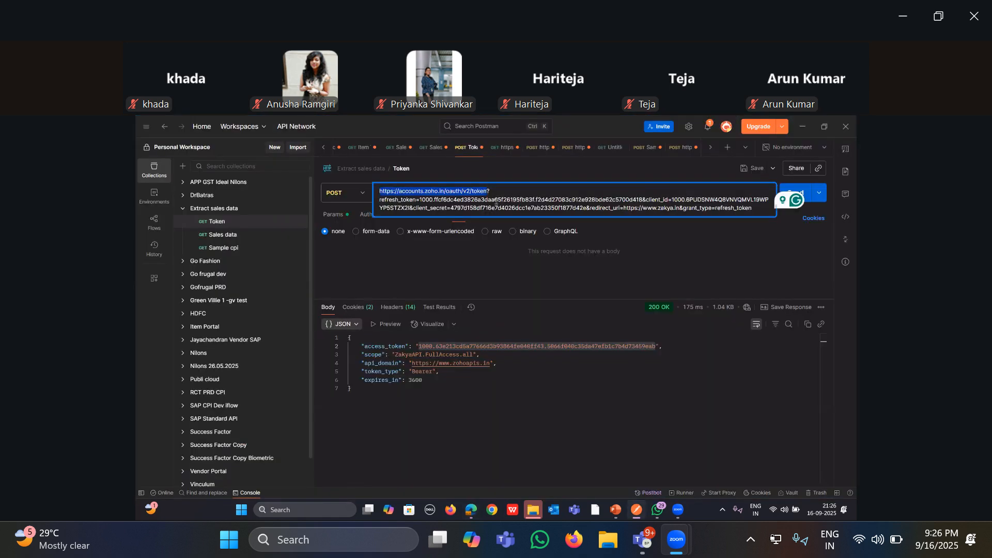
{"action": "key", "text": "alt+Tab"}
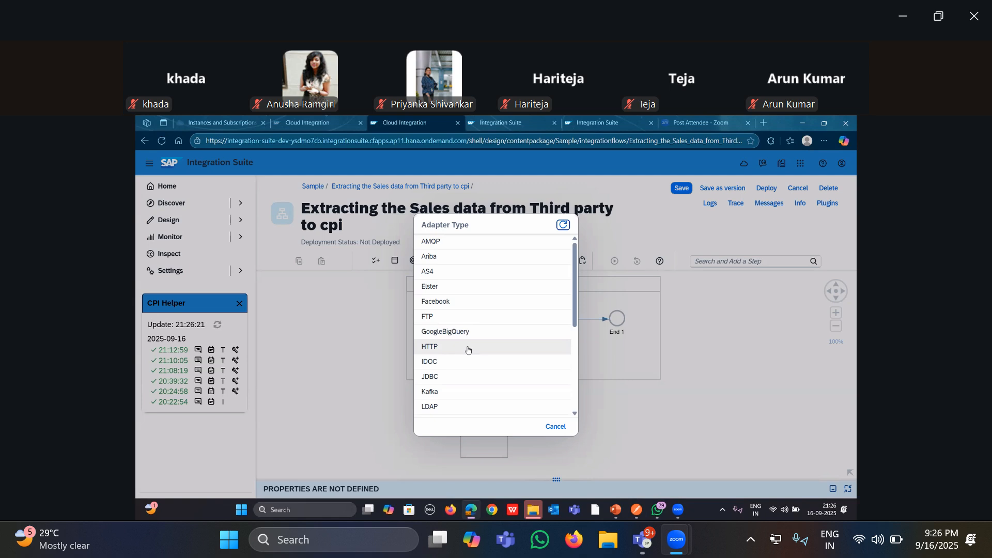
{"action": "left_click", "coordinate": [468, 347]}
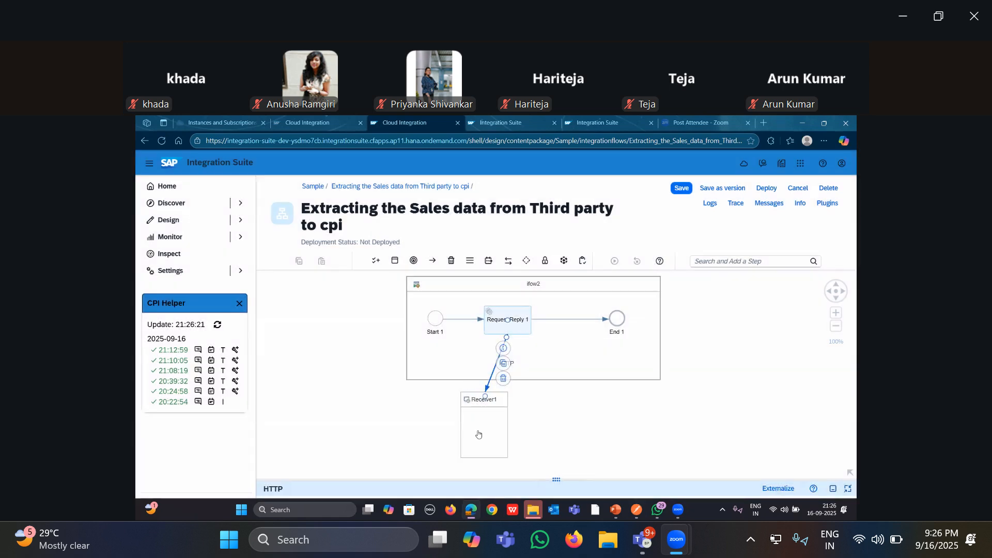
{"action": "left_click_drag", "start_coordinate": [555, 488], "coordinate": [556, 292]}
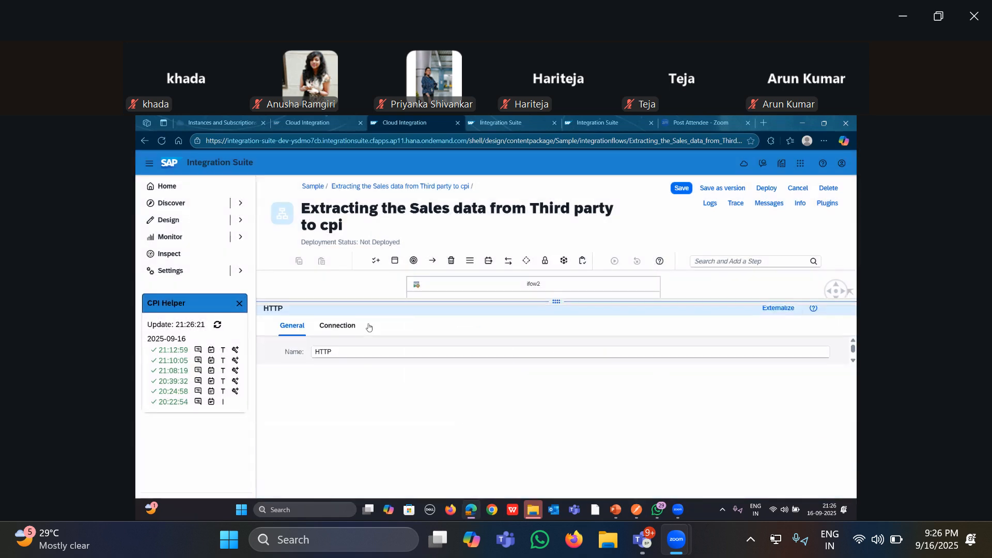
{"action": "left_click", "coordinate": [337, 318]}
{"action": "left_click", "coordinate": [380, 362]}
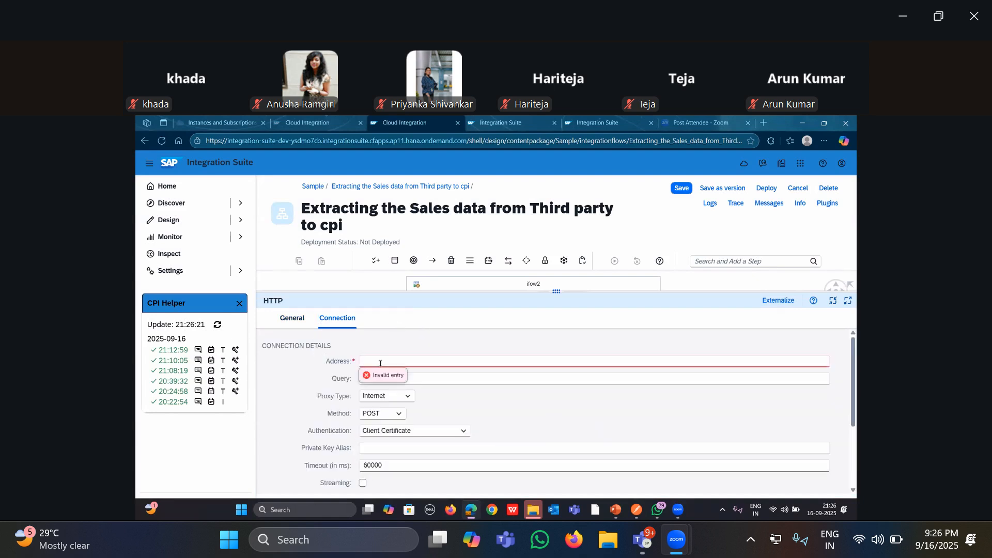
{"action": "key", "text": "ctrl+v"}
Copy the query string with the refresh token and client credentials from Postman's Token request into the HTTP adapter's Query
{"action": "left_click", "coordinate": [453, 379]}
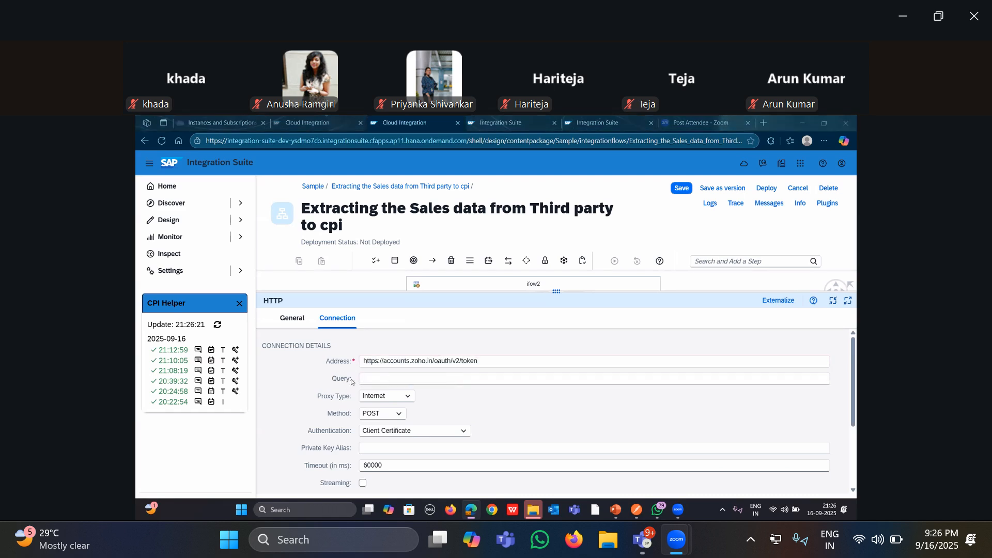
{"action": "key", "text": "alt+Tab"}
{"action": "left_click_drag", "start_coordinate": [380, 201], "coordinate": [759, 207]}
{"action": "key", "text": "ctrl+c"}
{"action": "key", "text": "alt+Tab"}
{"action": "left_click", "coordinate": [396, 382]}
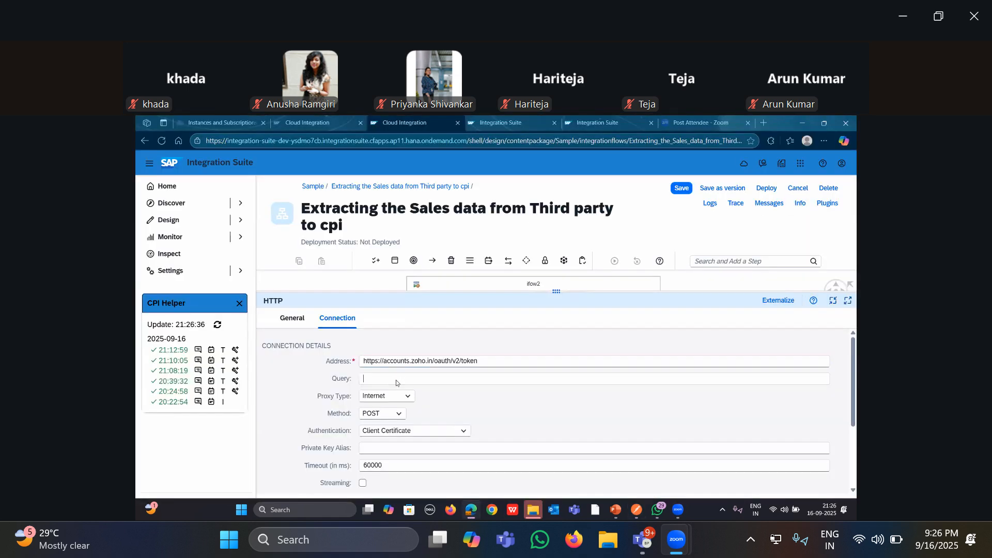
{"action": "key", "text": "ctrl+v"}
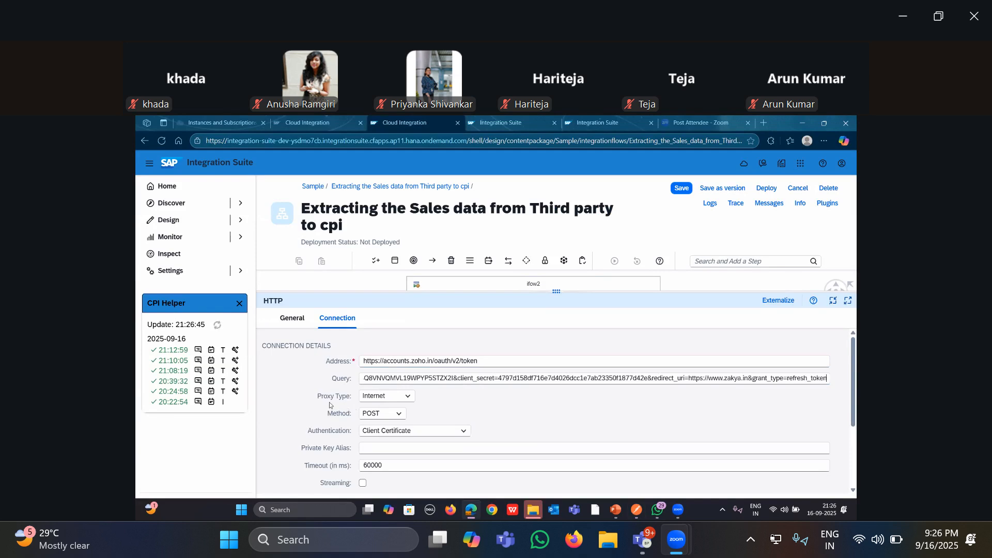
Keep the HTTP adapter's proxy type as Internet and choose POST as its method, matching the Token request
{"action": "left_click_drag", "start_coordinate": [319, 396], "coordinate": [403, 402]}
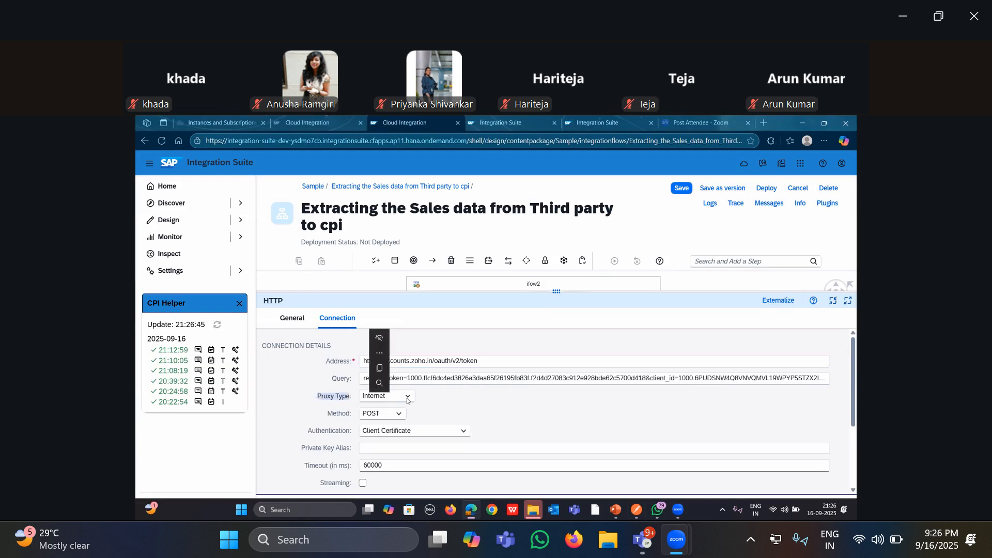
{"action": "left_click", "coordinate": [409, 400]}
{"action": "left_click", "coordinate": [408, 412]}
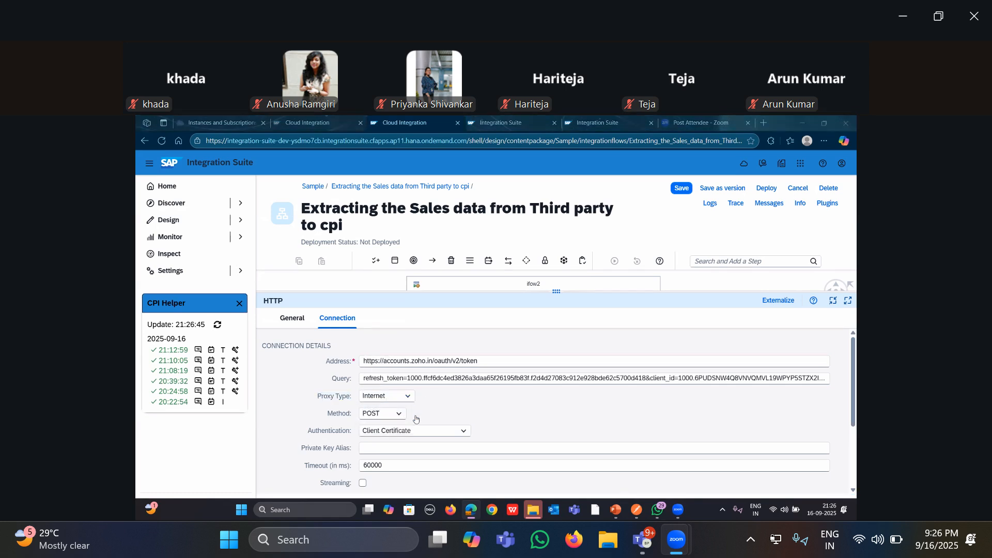
{"action": "key", "text": "alt+Tab"}
{"action": "key", "text": "alt+Tab"}
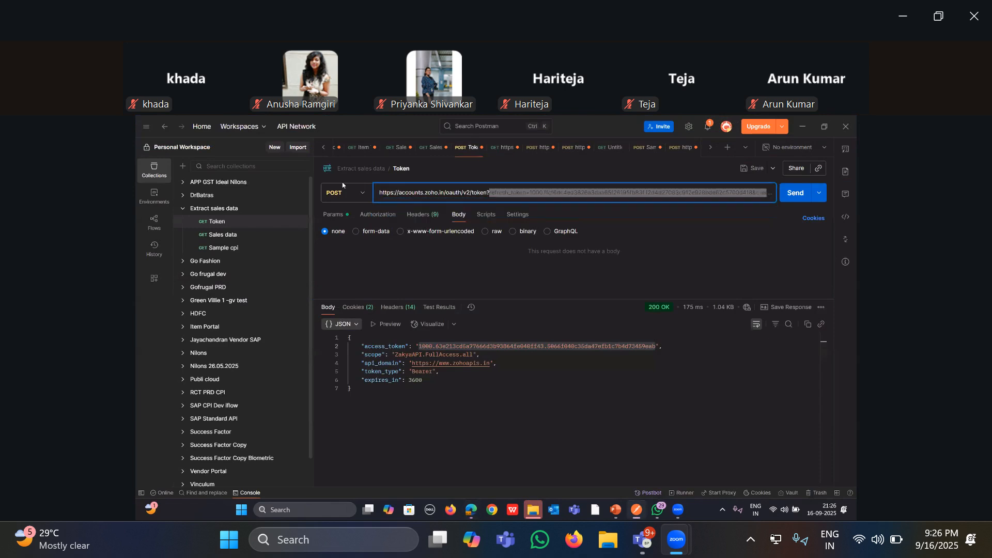
{"action": "left_click", "coordinate": [400, 414]}
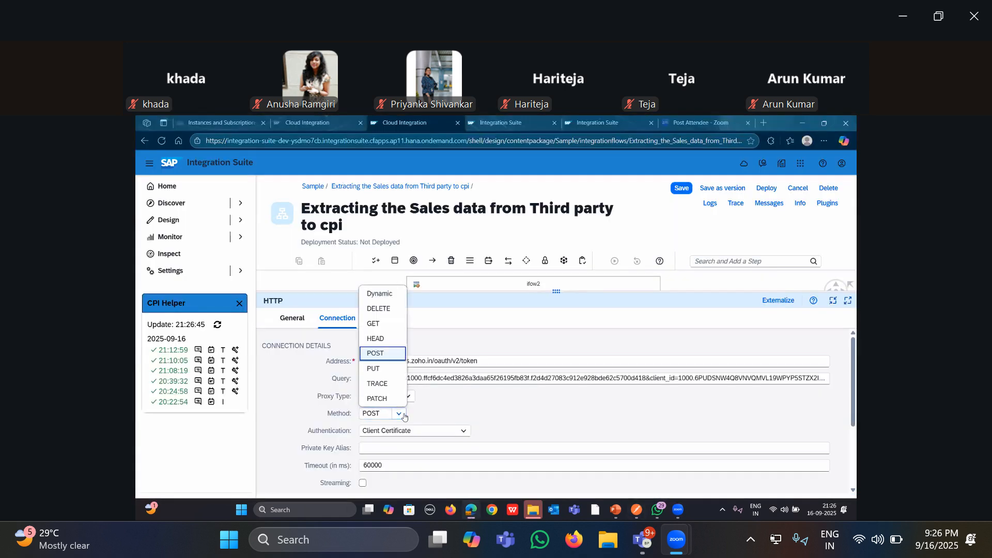
{"action": "left_click", "coordinate": [385, 358]}
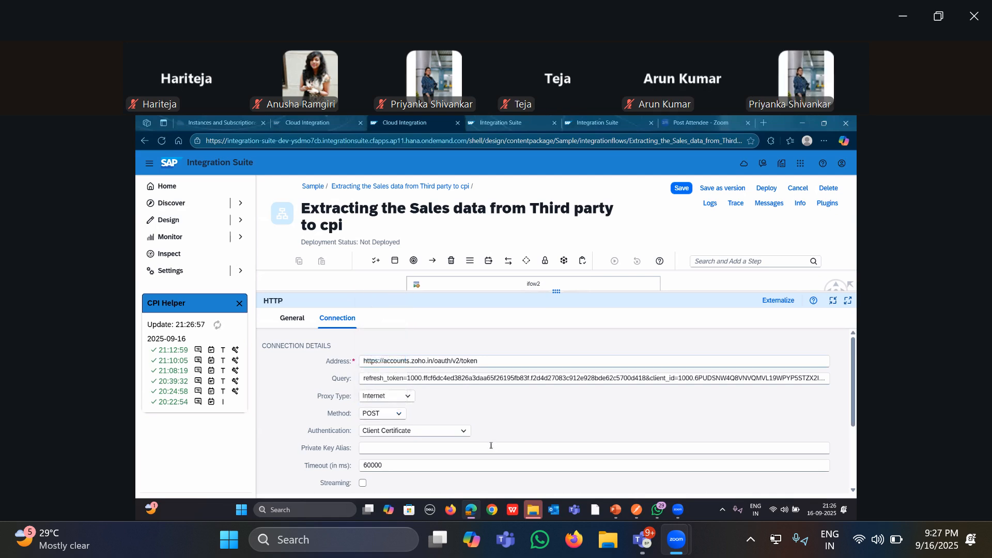
Check the Token request in Postman again and set the HTTP adapter's authentication to None
{"action": "left_click_drag", "start_coordinate": [527, 292], "coordinate": [528, 275]}
{"action": "key", "text": "alt+Tab"}
{"action": "left_click", "coordinate": [435, 261]}
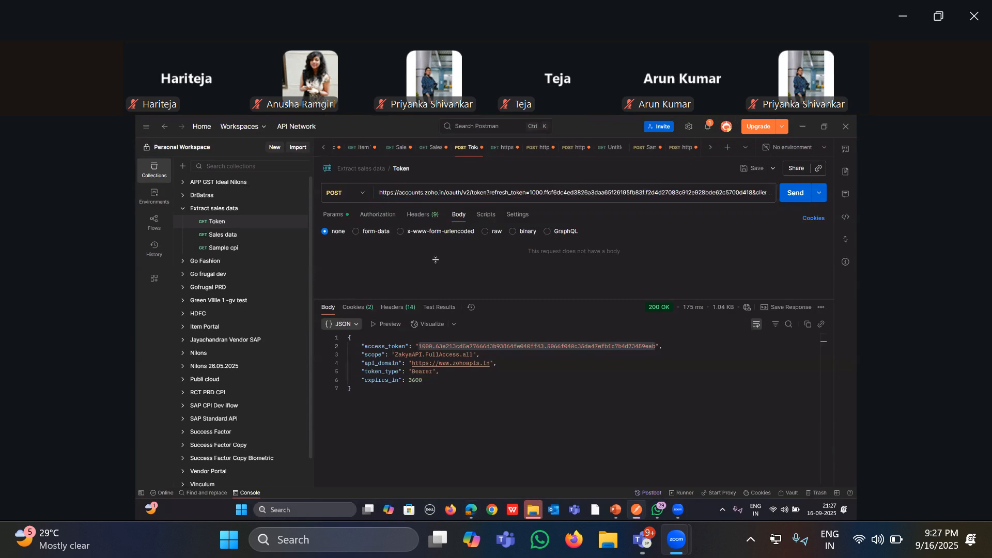
{"action": "key", "text": "alt+Tab"}
{"action": "left_click", "coordinate": [459, 412]}
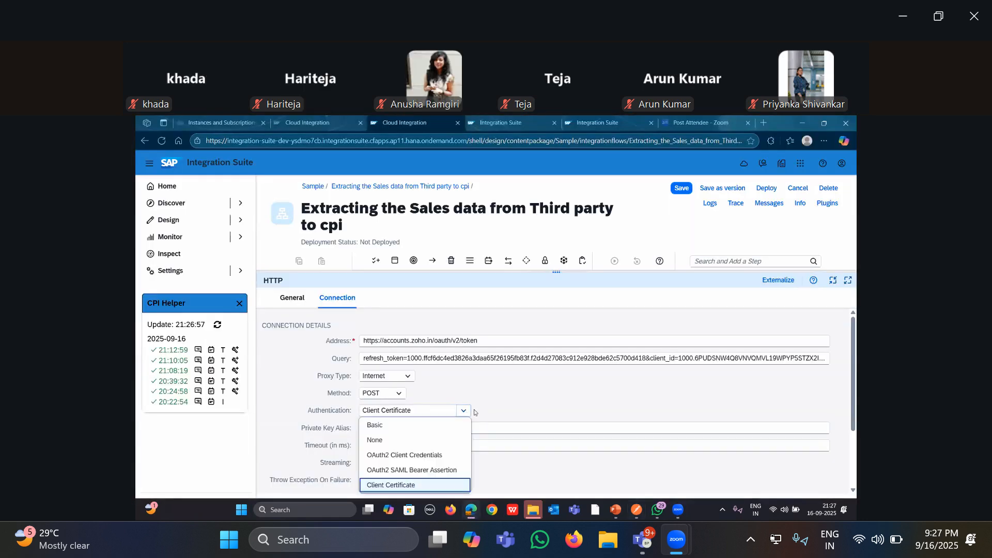
{"action": "scroll", "coordinate": [522, 395], "scroll_direction": "down", "scroll_amount": 1}
{"action": "scroll", "coordinate": [522, 395], "scroll_direction": "down", "scroll_amount": 1}
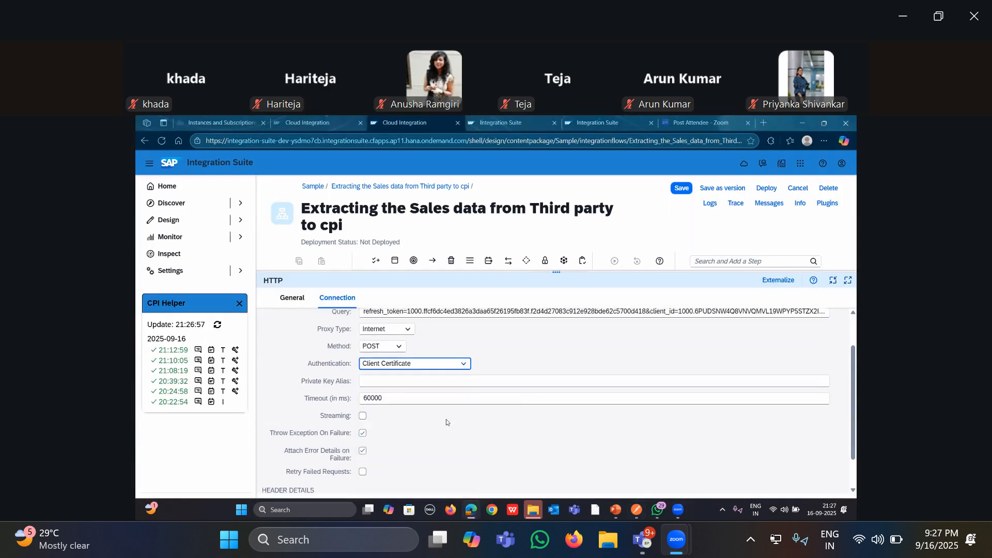
{"action": "left_click", "coordinate": [462, 364]}
{"action": "left_click", "coordinate": [431, 392]}
{"action": "scroll", "coordinate": [437, 398], "scroll_direction": "down", "scroll_amount": 1}
{"action": "scroll", "coordinate": [525, 336], "scroll_direction": "up", "scroll_amount": 2}
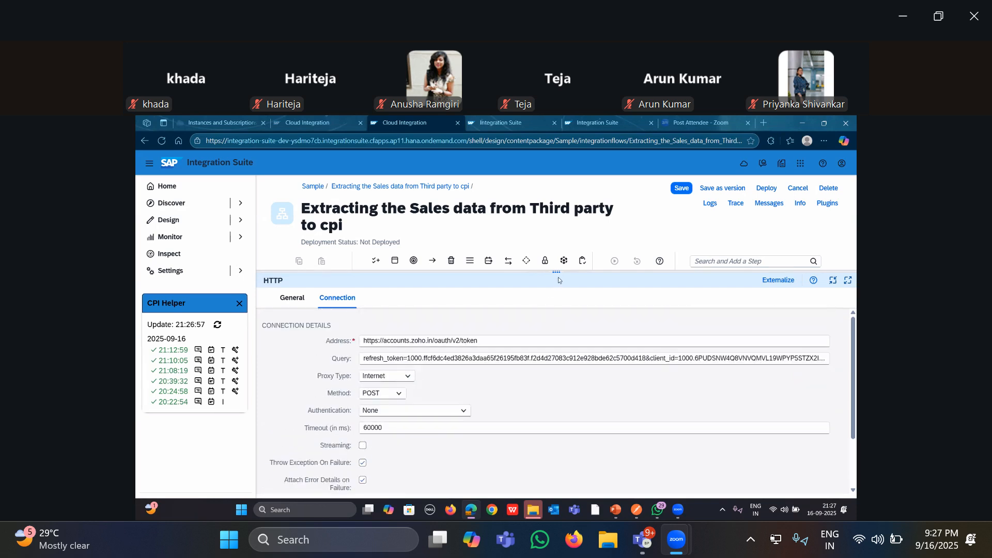
Activate trace for the integration flow, then save and deploy it on the Cloud Integration runtime profile
{"action": "left_click_drag", "start_coordinate": [558, 277], "coordinate": [560, 458]}
{"action": "left_click", "coordinate": [568, 416]}
{"action": "left_click", "coordinate": [738, 203]}
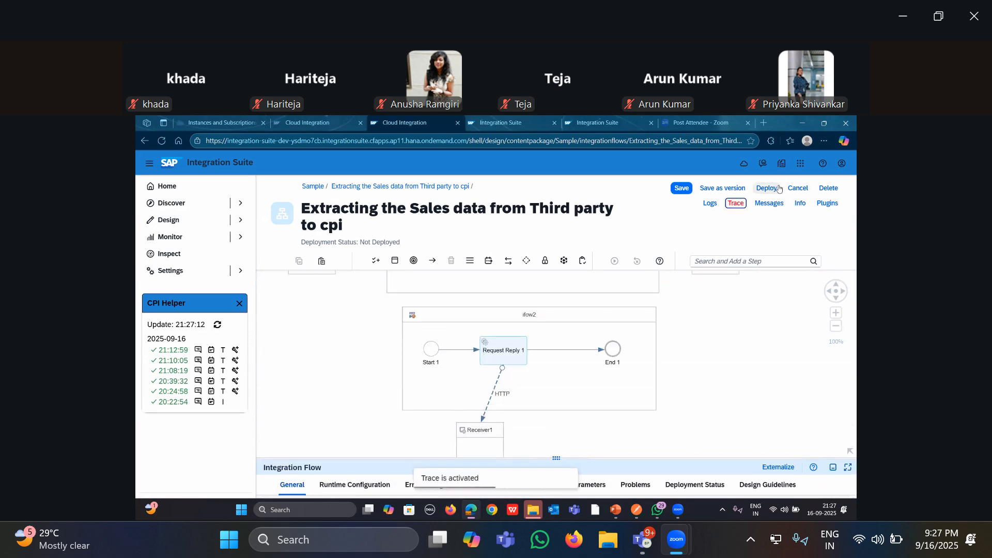
{"action": "left_click", "coordinate": [768, 189]}
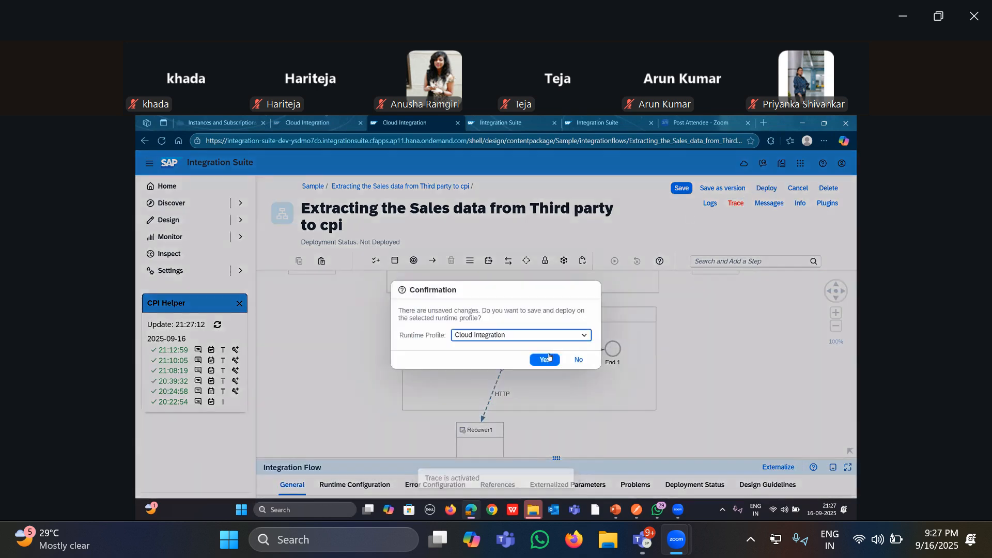
{"action": "left_click", "coordinate": [551, 361]}
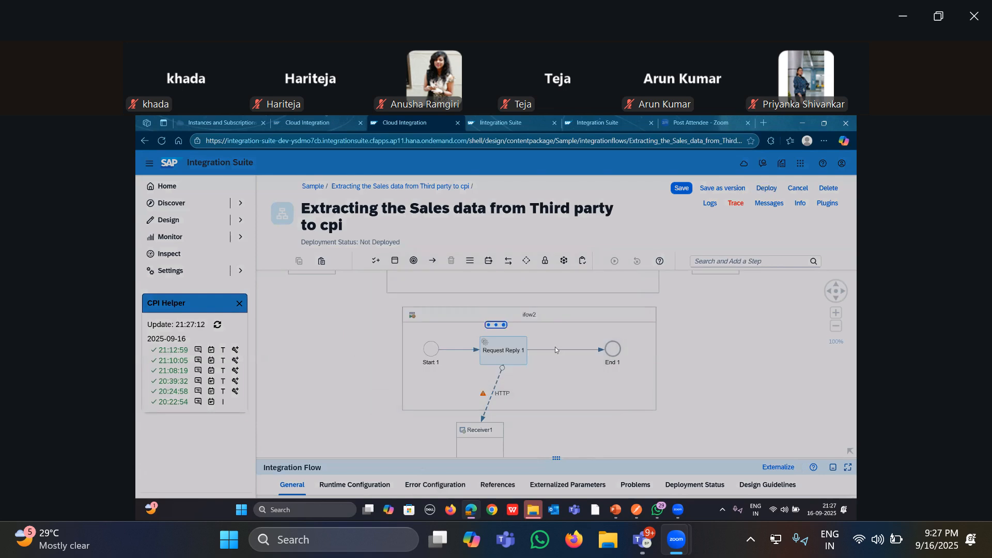
{"action": "left_click", "coordinate": [590, 346]}
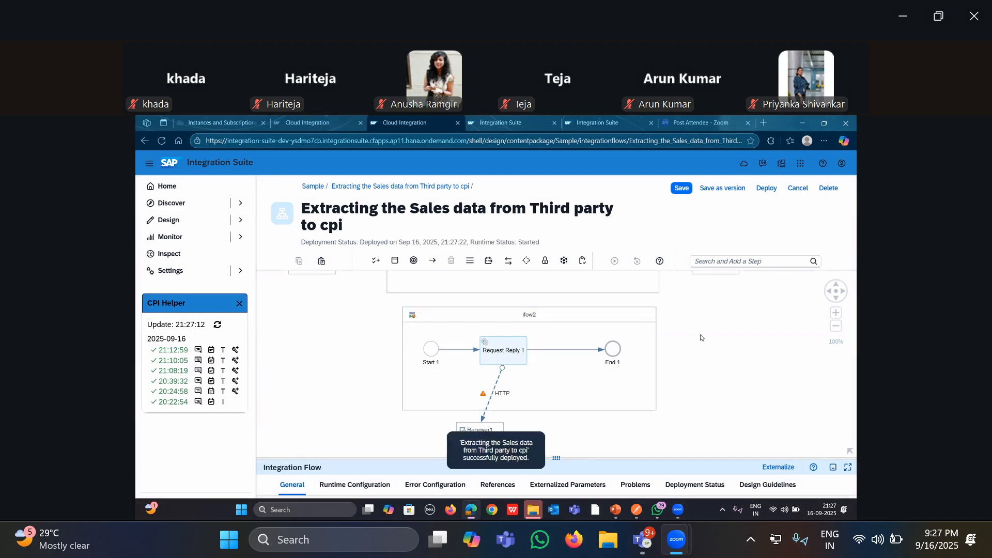
{"action": "mouse_move", "coordinate": [696, 321]}
{"action": "left_mouse_down"}
{"action": "mouse_move", "coordinate": [689, 384]}
{"action": "mouse_move", "coordinate": [690, 319]}
{"action": "left_mouse_up"}
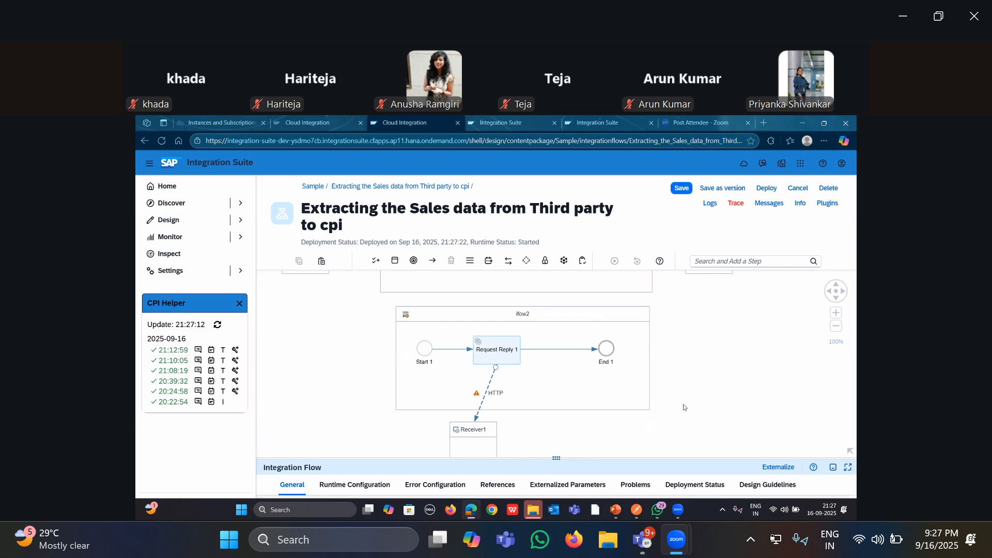
Activate inline debugging for the newest message run in CPI Helper
{"action": "scroll", "coordinate": [683, 405], "scroll_direction": "up", "scroll_amount": 2}
{"action": "left_click_drag", "start_coordinate": [684, 405], "coordinate": [688, 344]}
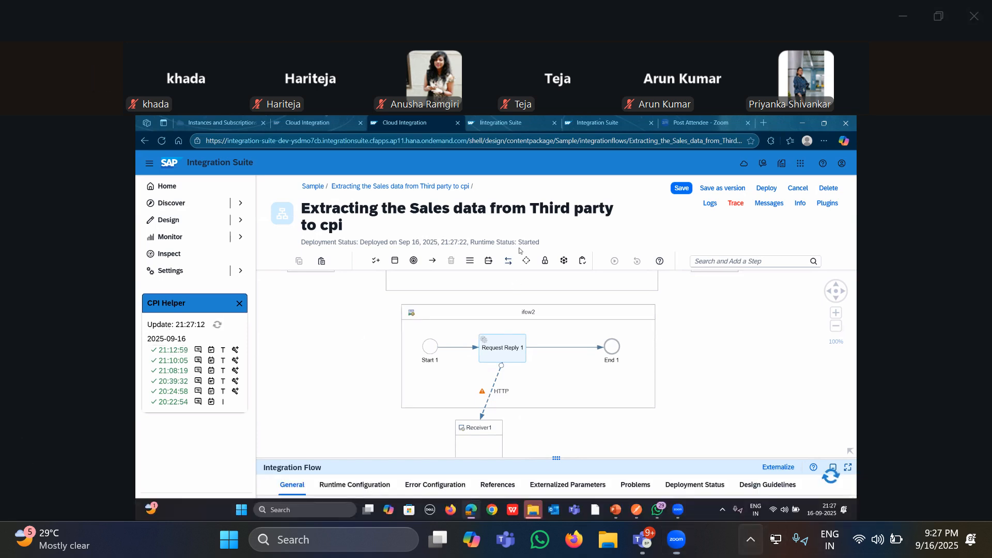
{"action": "left_click", "coordinate": [751, 540]}
{"action": "left_click", "coordinate": [169, 352]}
{"action": "left_click", "coordinate": [233, 351]}
{"action": "scroll", "coordinate": [496, 310], "scroll_direction": "up", "scroll_amount": 5}
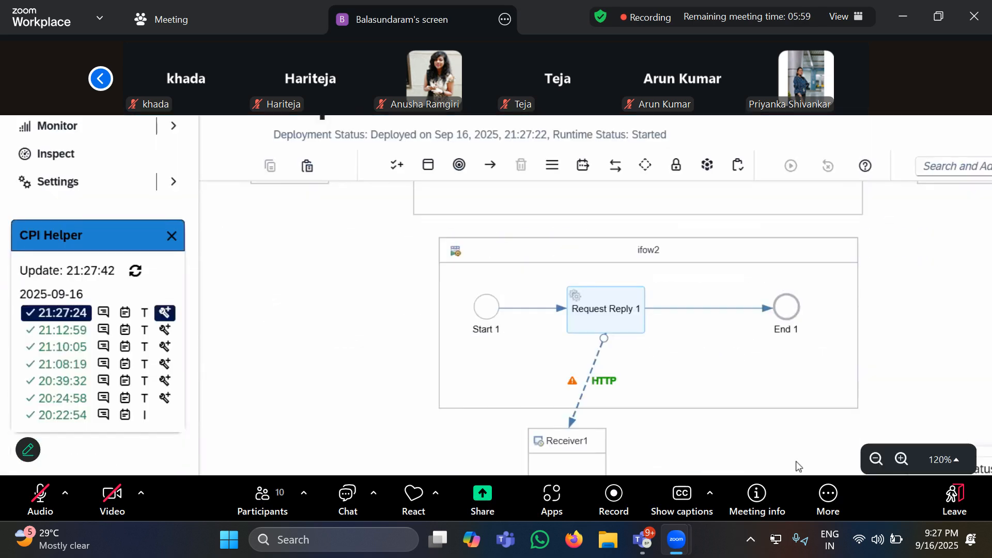
{"action": "scroll", "coordinate": [496, 310], "scroll_direction": "down", "scroll_amount": 4}
{"action": "left_click_drag", "start_coordinate": [746, 337], "coordinate": [730, 438]}
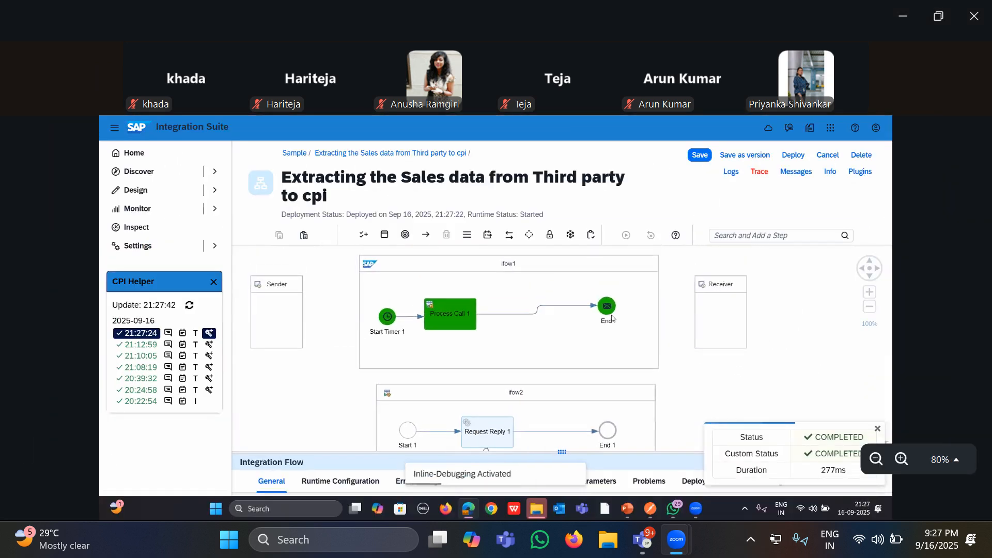
Open the message content before the End event of the timer-started process and beautify its body
{"action": "left_click", "coordinate": [610, 309]}
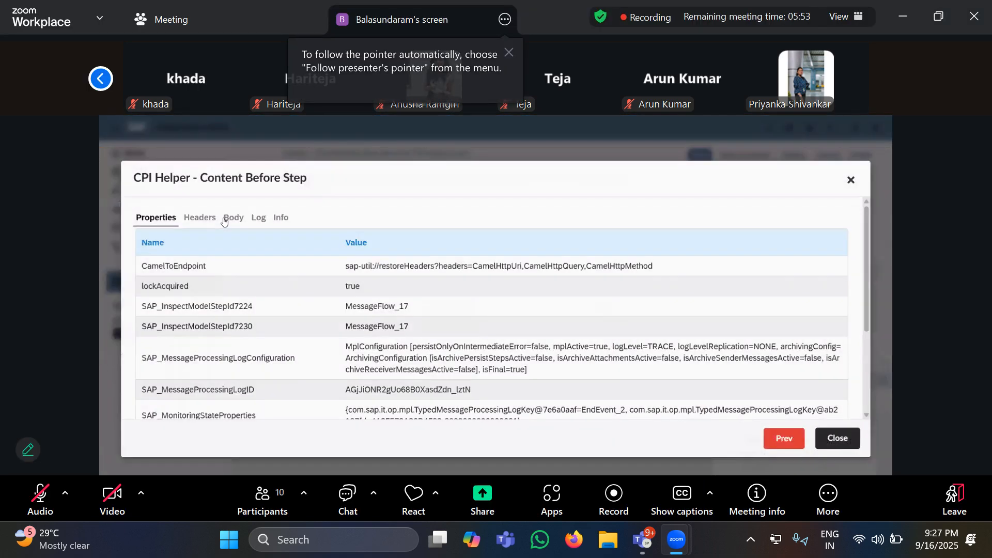
{"action": "left_click", "coordinate": [233, 218]}
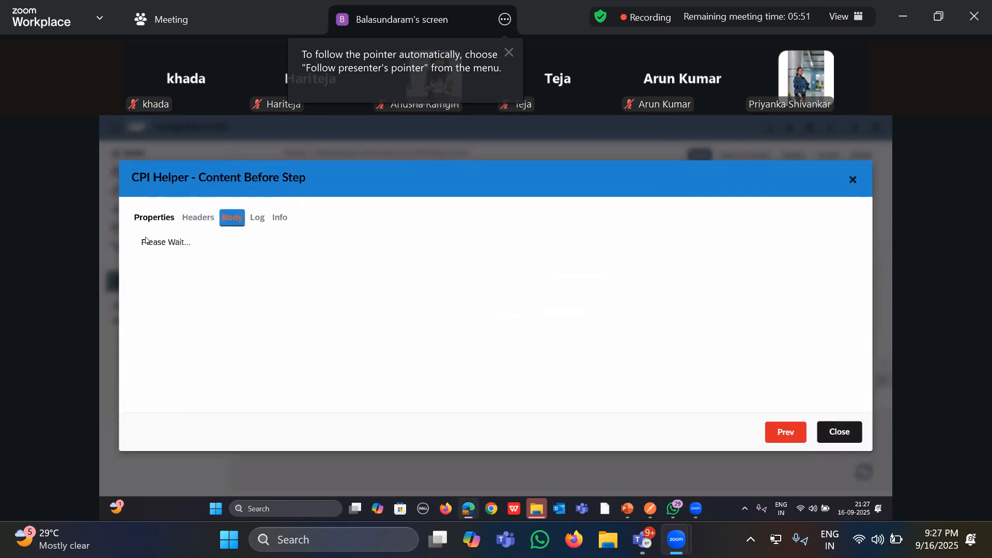
{"action": "left_click", "coordinate": [152, 234]}
{"action": "left_click", "coordinate": [160, 256]}
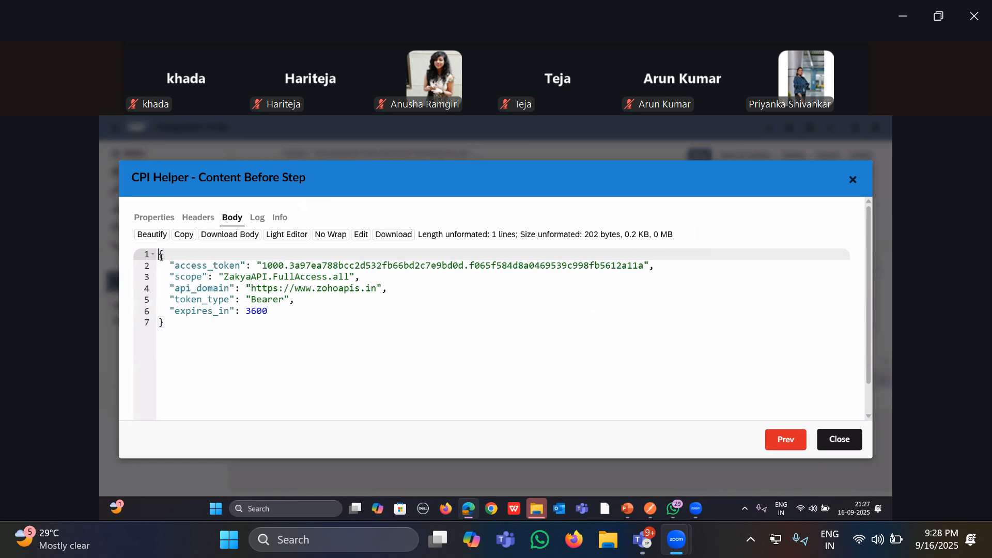
Examine the token response in the message body, especially the access_token value, and close the content view
{"action": "key", "text": "shift+Down"}
{"action": "key", "text": "shift+Down"}
{"action": "key", "text": "shift+Down"}
{"action": "key", "text": "shift+Down"}
{"action": "key", "text": "shift+Down"}
{"action": "key", "text": "shift+Down"}
{"action": "key", "text": "shift+Down"}
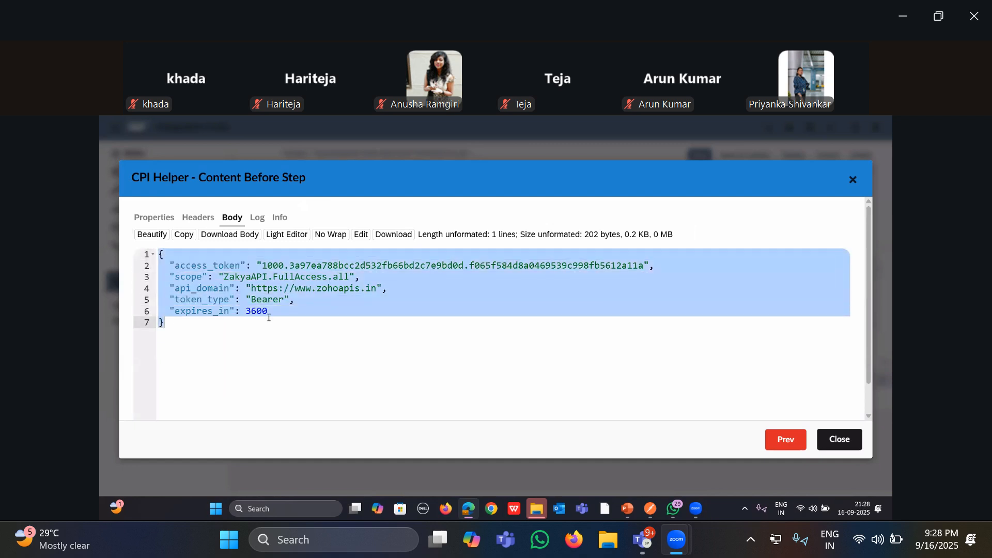
{"action": "left_click", "coordinate": [281, 376]}
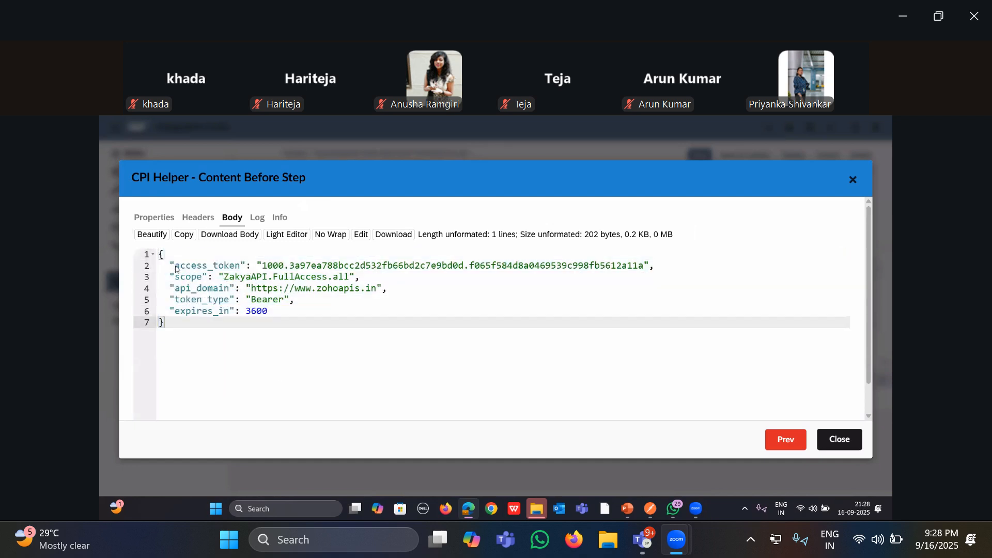
{"action": "double_click", "coordinate": [177, 266]}
{"action": "left_click", "coordinate": [262, 266]}
{"action": "left_click", "coordinate": [558, 276], "text": "shift"}
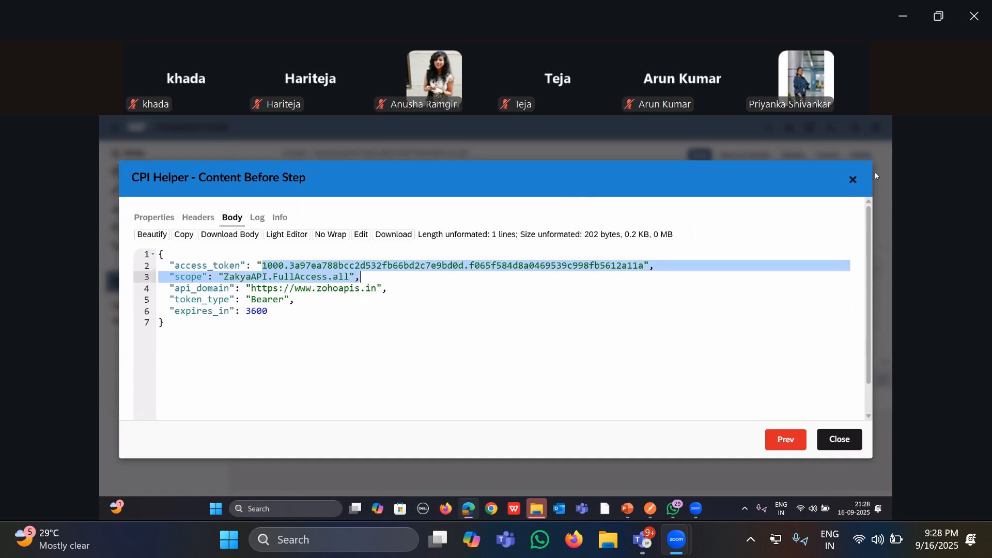
{"action": "left_click", "coordinate": [852, 180]}
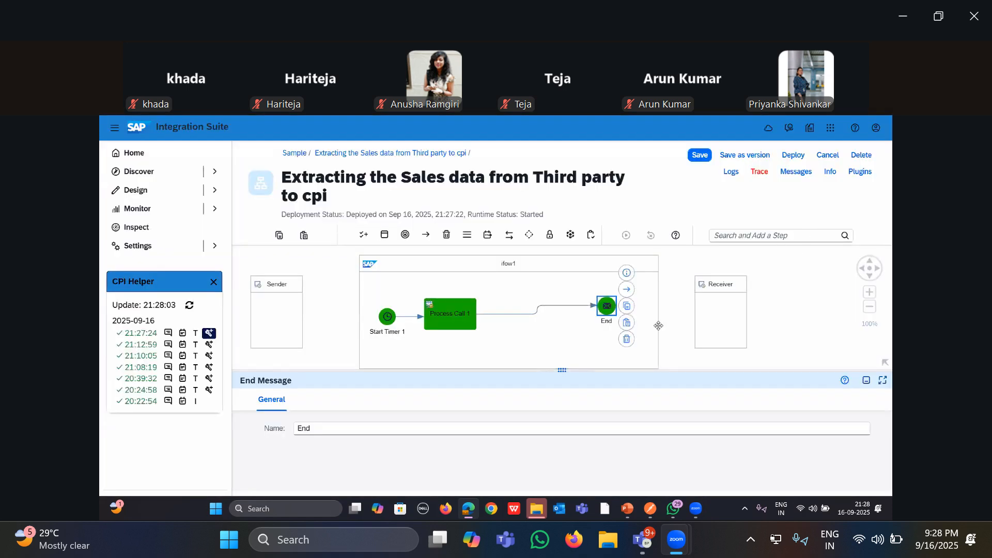
Move End 1 farther from Request Reply 1 to widen the local process and make room between them
{"action": "left_click", "coordinate": [658, 326]}
{"action": "scroll", "coordinate": [658, 326], "scroll_direction": "down", "scroll_amount": 3}
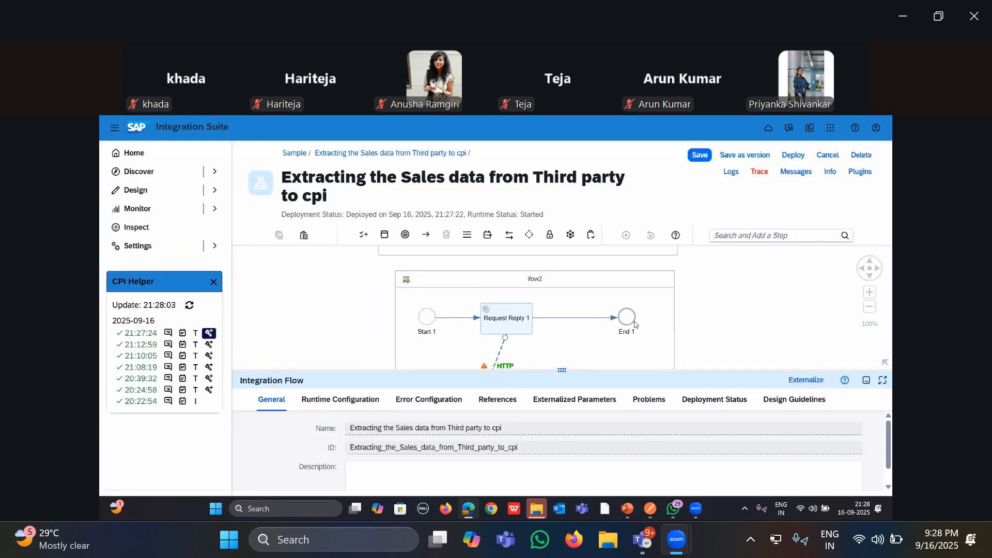
{"action": "left_click_drag", "start_coordinate": [697, 320], "coordinate": [741, 320]}
{"action": "left_click_drag", "start_coordinate": [741, 320], "coordinate": [776, 320]}
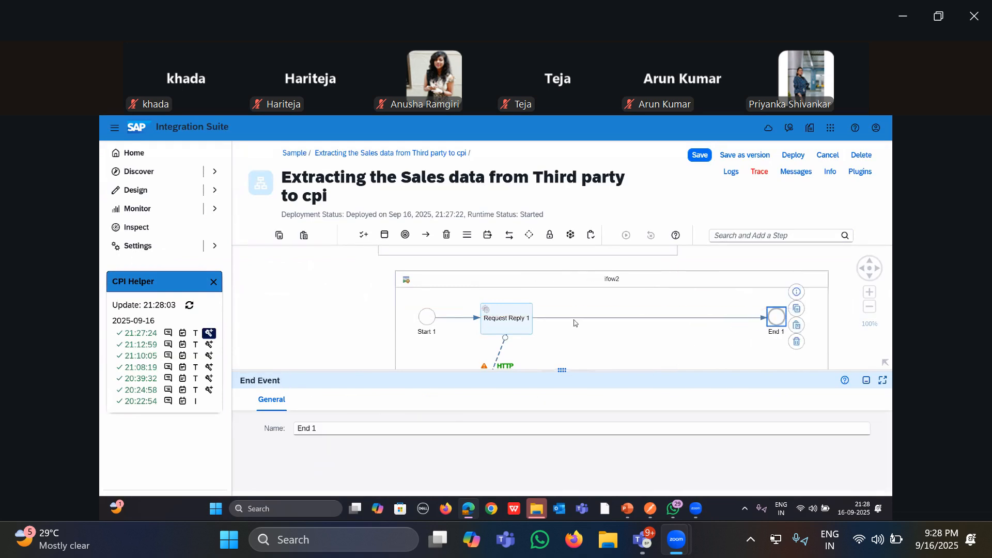
{"action": "left_click", "coordinate": [712, 300]}
{"action": "scroll", "coordinate": [711, 299], "scroll_direction": "up", "scroll_amount": 2}
{"action": "scroll", "coordinate": [710, 307], "scroll_direction": "up", "scroll_amount": 2}
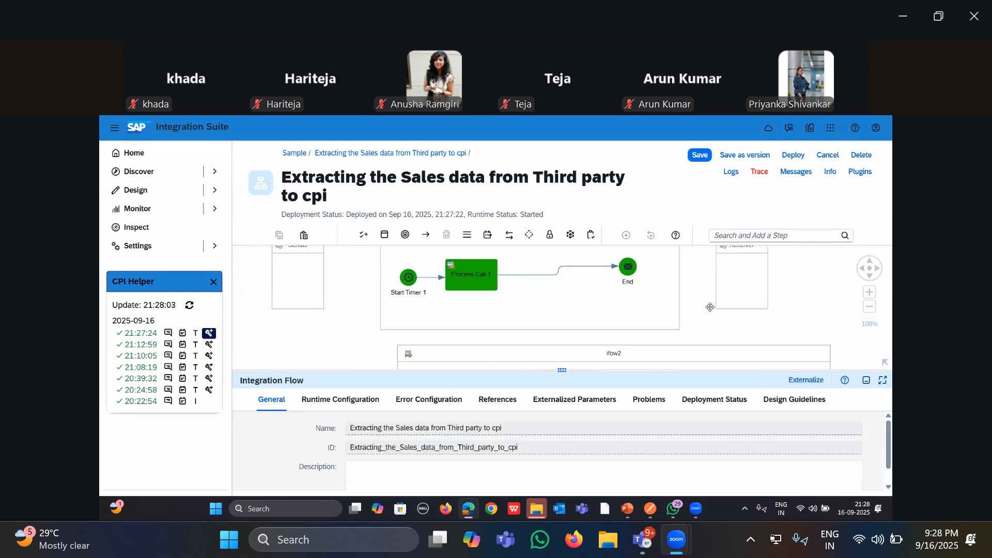
{"action": "scroll", "coordinate": [698, 325], "scroll_direction": "down", "scroll_amount": 4}
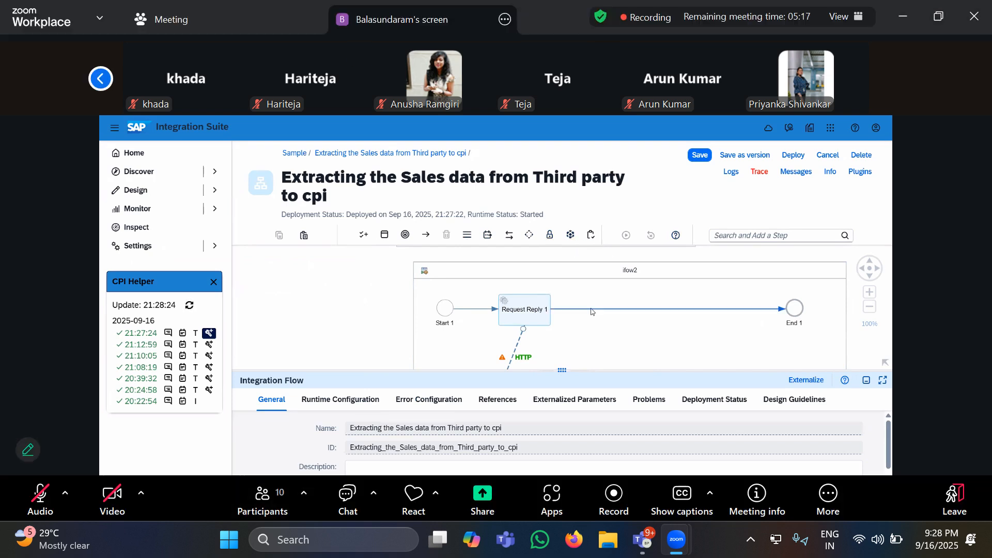
Add a JSON to XML Converter between Request Reply 1 and End 1 in the iflow2 process
{"action": "left_click", "coordinate": [672, 309]}
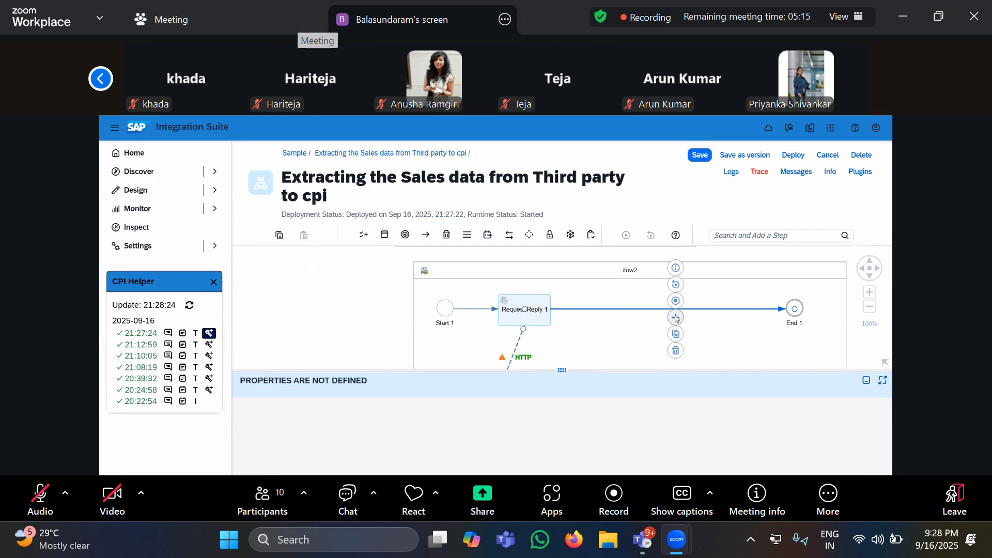
{"action": "left_click", "coordinate": [675, 317]}
{"action": "scroll", "coordinate": [541, 347], "scroll_direction": "down", "scroll_amount": 3}
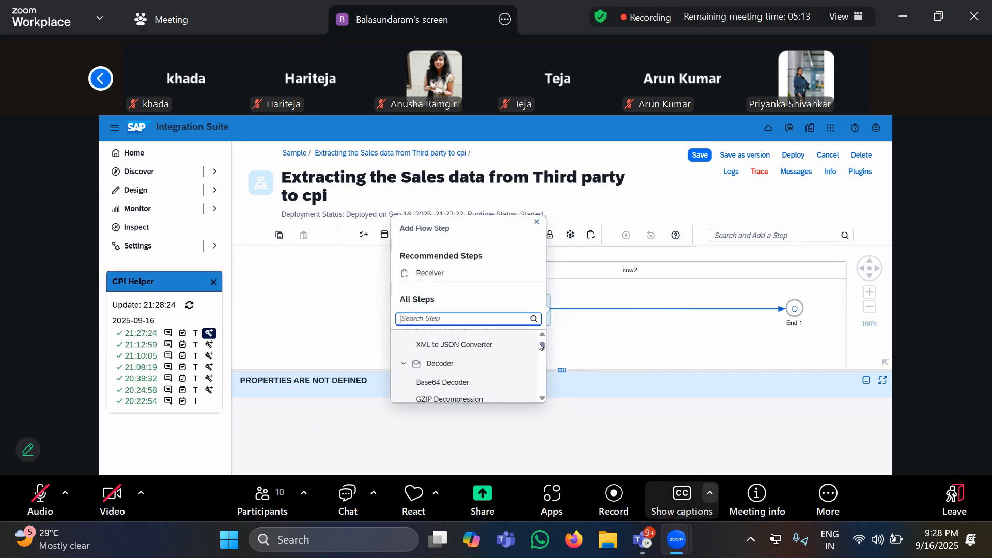
{"action": "left_click", "coordinate": [829, 497]}
{"action": "left_click", "coordinate": [503, 365]}
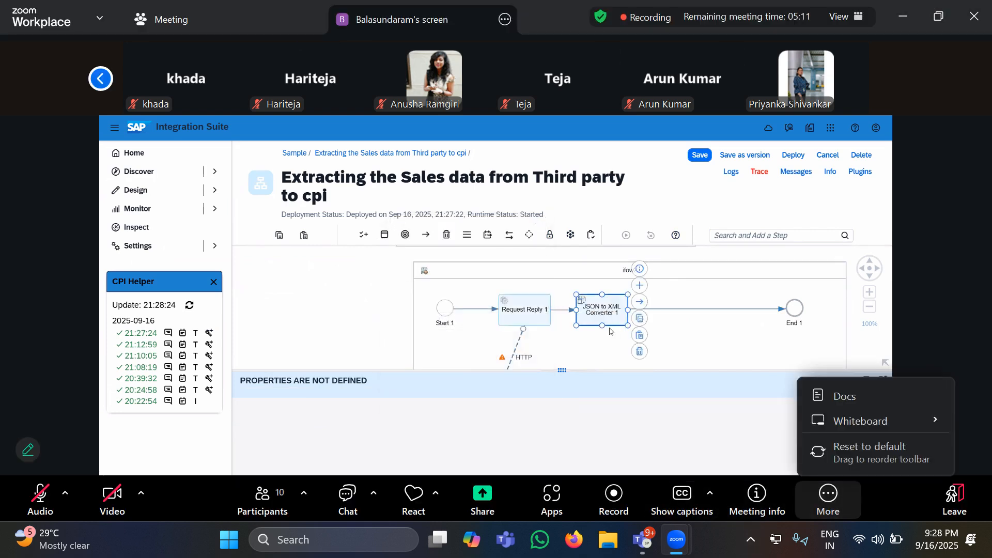
Rename the Request Reply 1 step as "Call 1st API"
{"action": "left_click_drag", "start_coordinate": [562, 370], "coordinate": [564, 436]}
{"action": "left_click", "coordinate": [523, 315]}
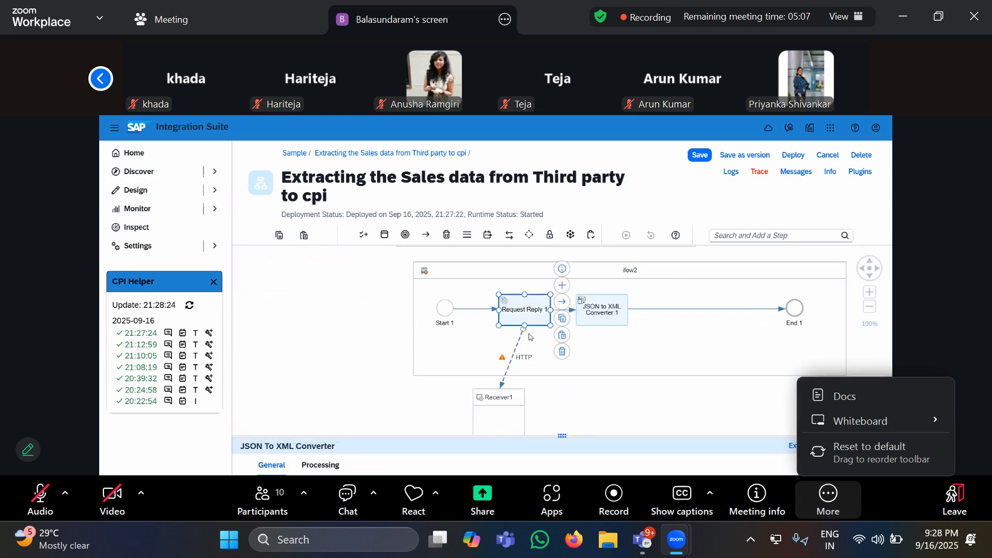
{"action": "left_click", "coordinate": [355, 430]}
{"action": "key", "text": "ctrl+a"}
{"action": "key", "text": "BackSpace"}
{"action": "type", "text": "Call !"}
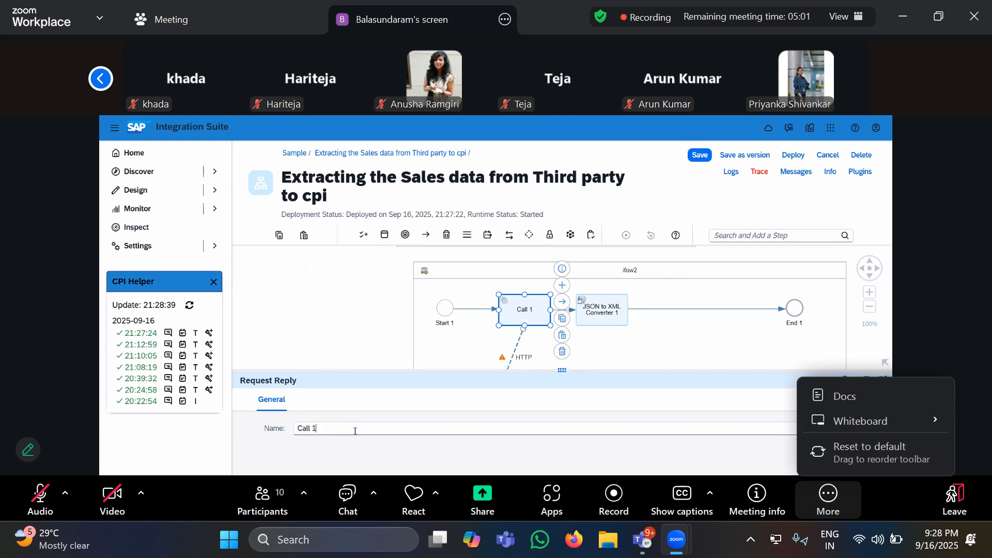
{"action": "type", "text": "st API"}
Turn off Use Namespace Mapping in the processing settings of JSON to XML Converter 1
{"action": "left_click_drag", "start_coordinate": [563, 371], "coordinate": [563, 473]}
{"action": "left_click_drag", "start_coordinate": [598, 414], "coordinate": [543, 418]}
{"action": "left_click", "coordinate": [552, 320]}
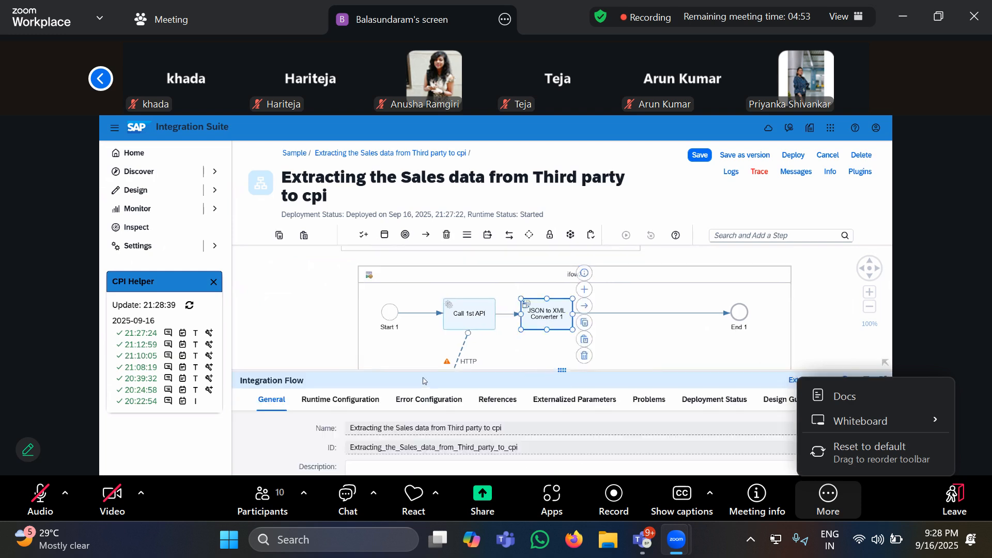
{"action": "left_click", "coordinate": [320, 403]}
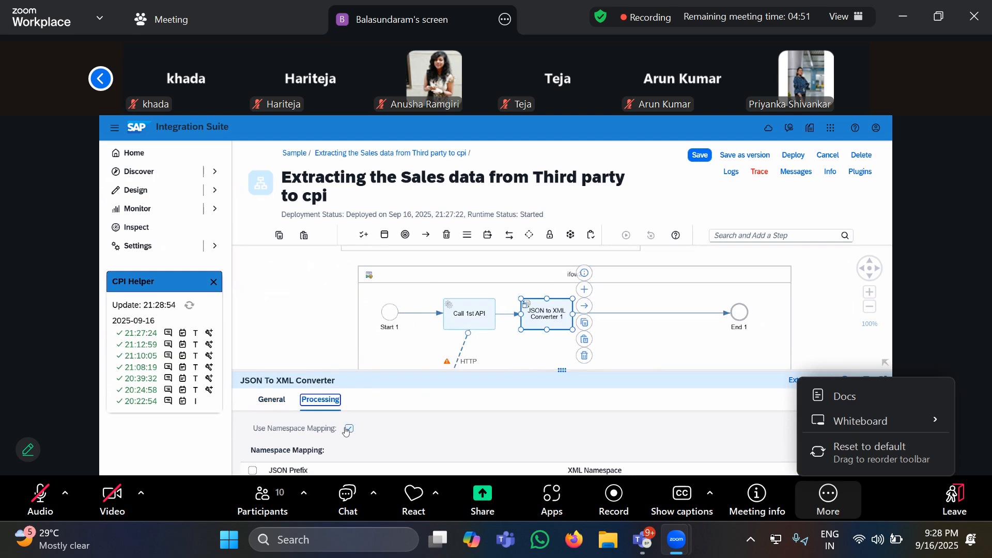
{"action": "left_click_drag", "start_coordinate": [563, 371], "coordinate": [587, 195]}
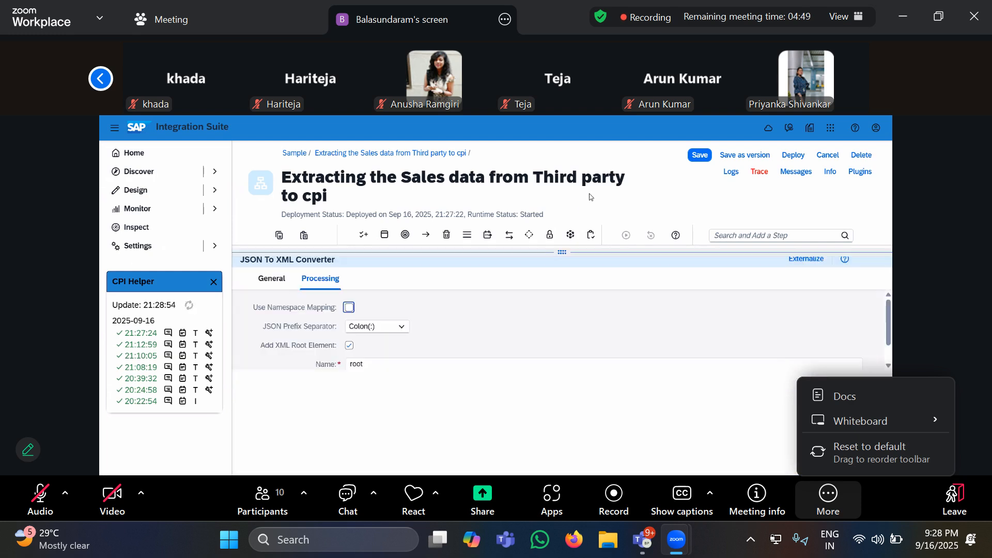
{"action": "left_click_drag", "start_coordinate": [563, 247], "coordinate": [561, 416]}
{"action": "left_click", "coordinate": [560, 415]}
{"action": "scroll", "coordinate": [594, 344], "scroll_direction": "up", "scroll_amount": 1}
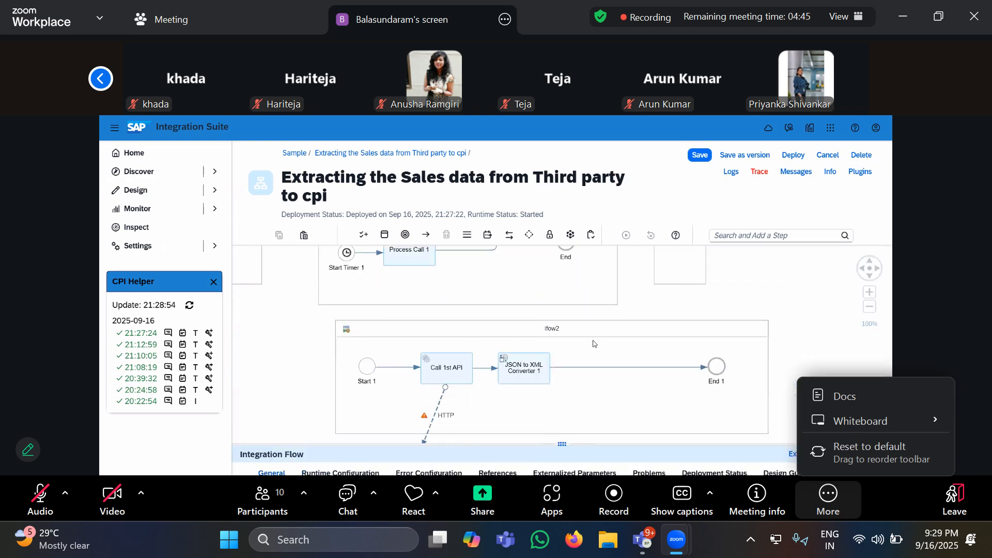
{"action": "scroll", "coordinate": [632, 327], "scroll_direction": "up", "scroll_amount": 1}
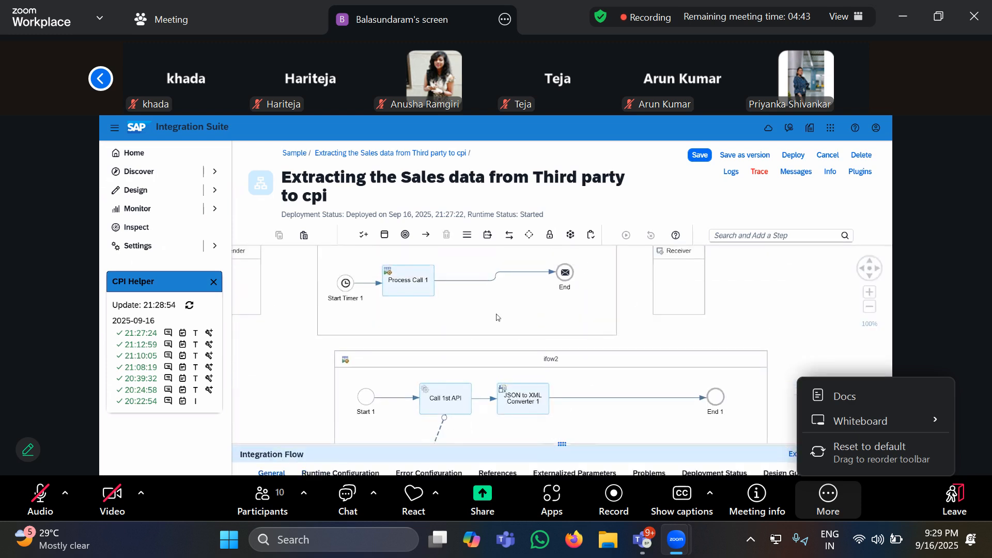
{"action": "left_click_drag", "start_coordinate": [645, 334], "coordinate": [643, 279]}
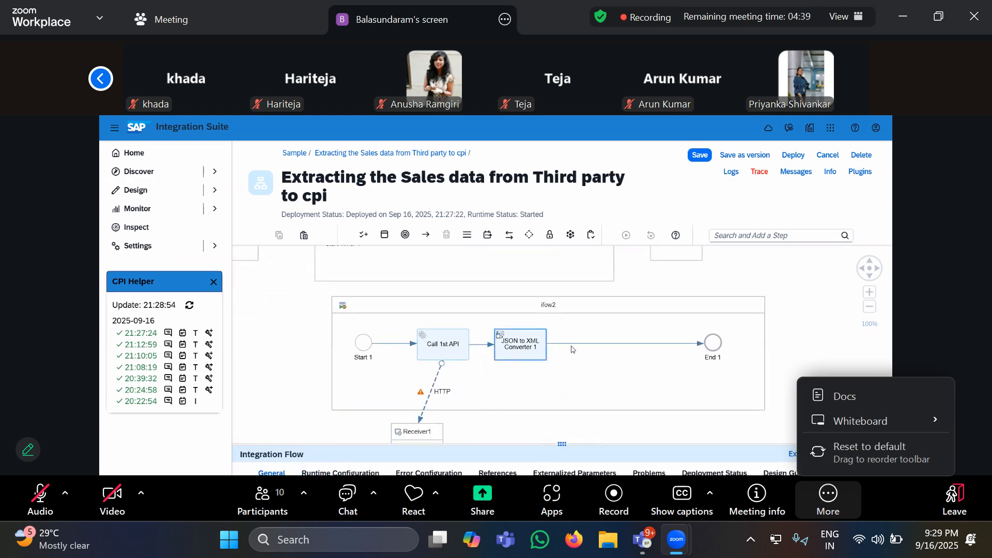
{"action": "left_click", "coordinate": [533, 349]}
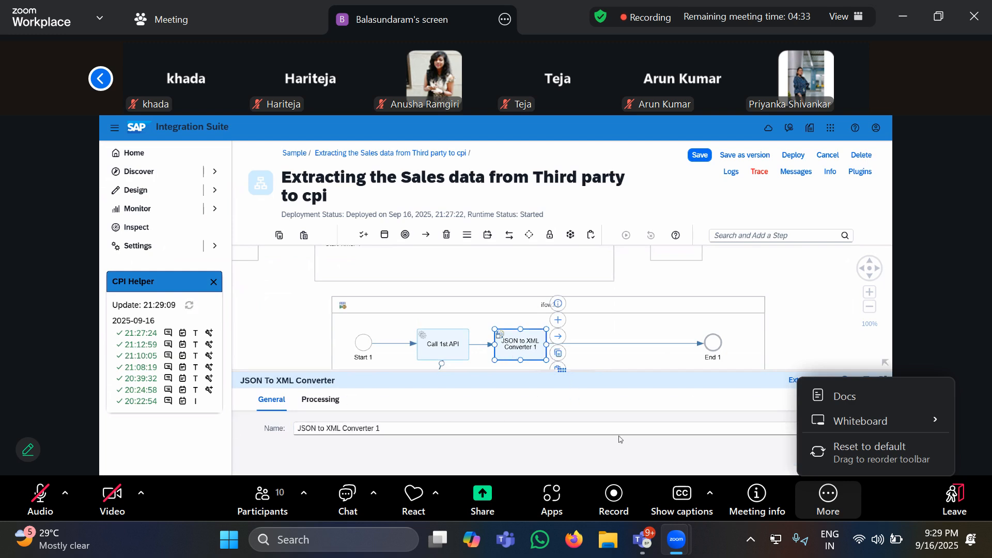
{"action": "left_click", "coordinate": [626, 308]}
{"action": "scroll", "coordinate": [576, 267], "scroll_direction": "up", "scroll_amount": 1}
Overlay the inline trace of the 21:27:24 message run on the integration flow
{"action": "left_click", "coordinate": [209, 333]}
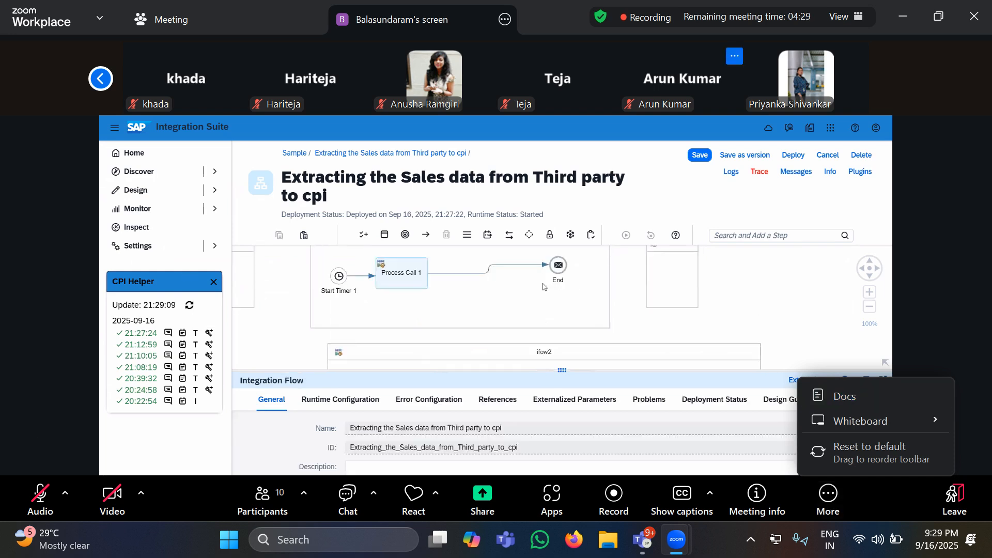
{"action": "scroll", "coordinate": [569, 265], "scroll_direction": "up", "scroll_amount": 1}
{"action": "left_click", "coordinate": [559, 292]}
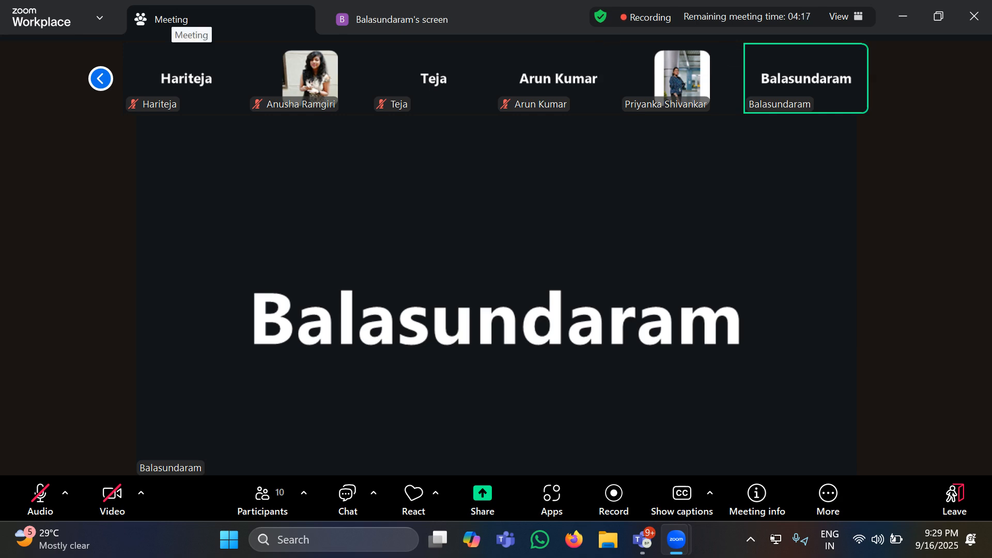
Pin the presenter's video in the Zoom meeting and return to the presenter's shared screen
{"action": "left_click", "coordinate": [101, 79]}
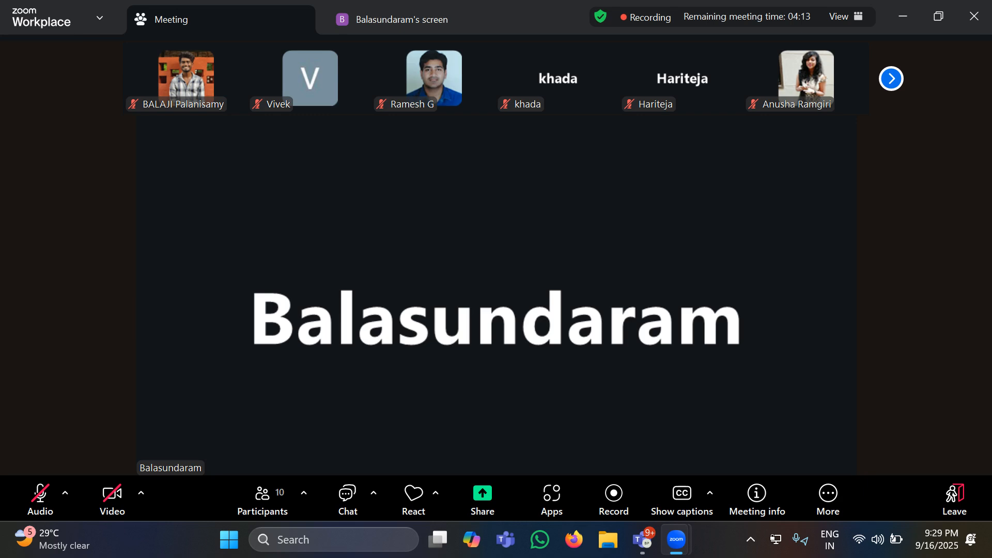
{"action": "left_click", "coordinate": [891, 78]}
{"action": "double_click", "coordinate": [814, 79]}
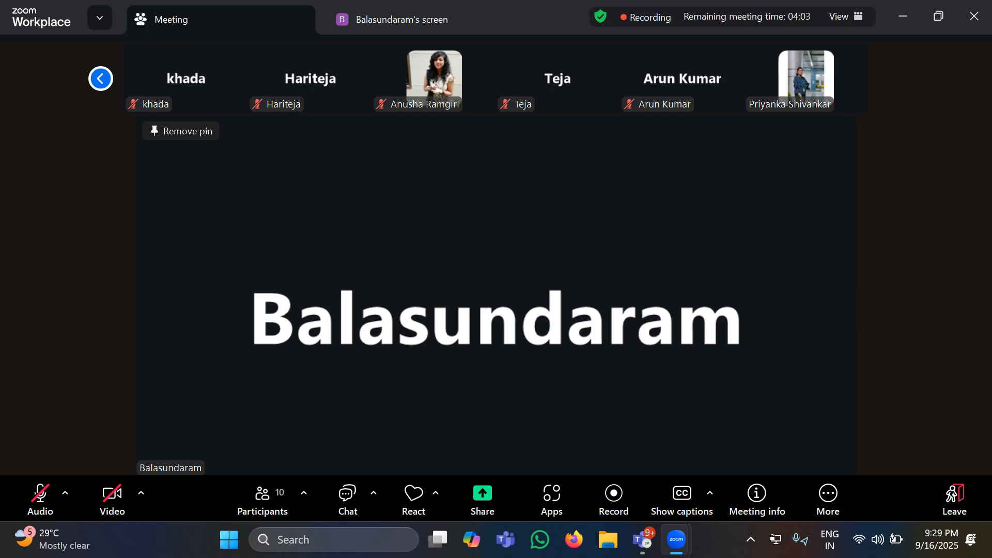
{"action": "left_click", "coordinate": [99, 17]}
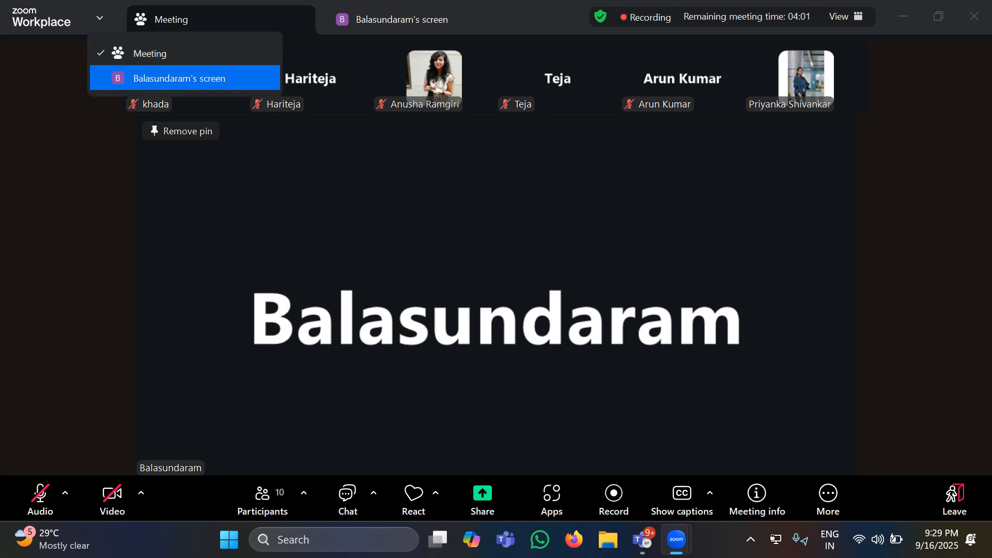
{"action": "left_click", "coordinate": [180, 78]}
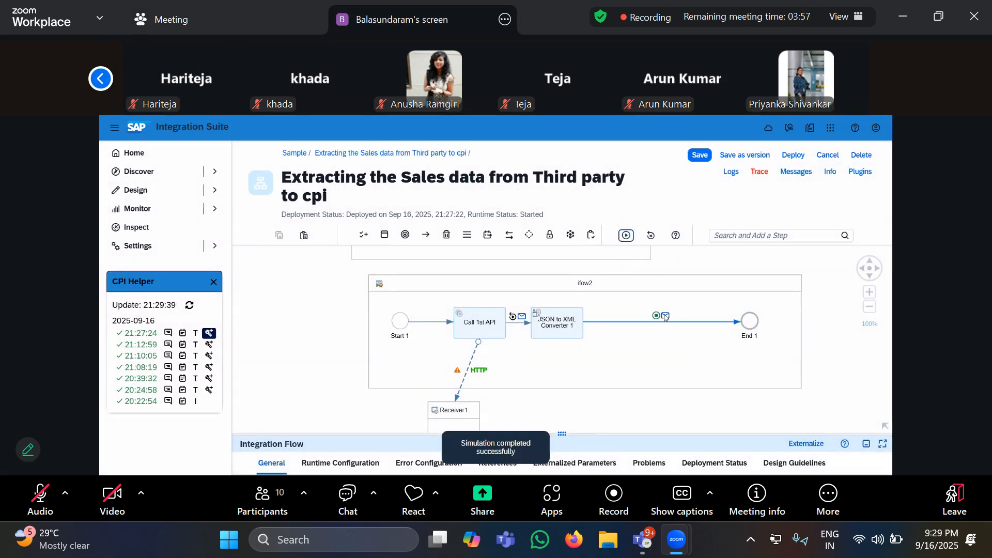
Inspect the simulated message body after JSON to XML Converter 1 and highlight the access token value in the XML
{"action": "left_click", "coordinate": [666, 316]}
{"action": "left_click_drag", "start_coordinate": [562, 433], "coordinate": [580, 239]}
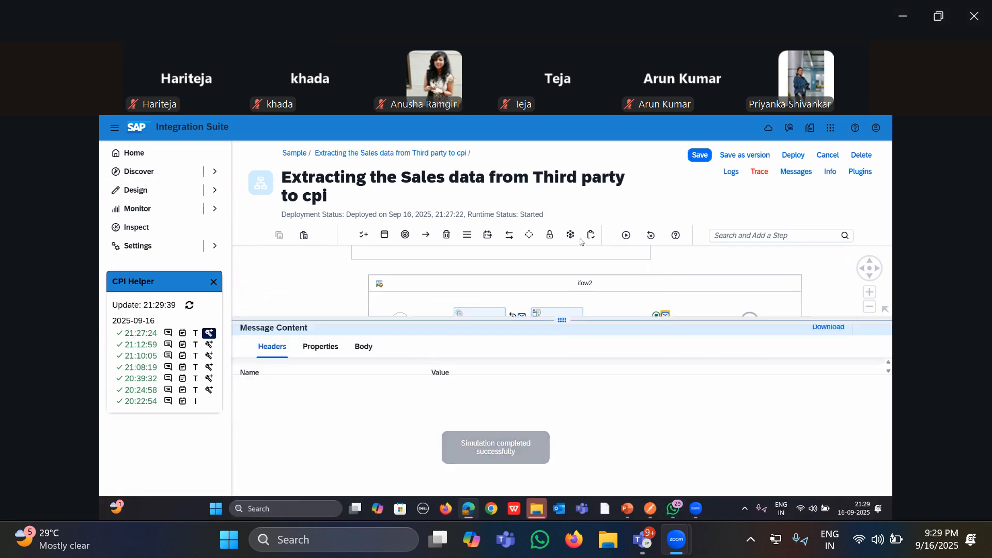
{"action": "left_click", "coordinate": [364, 282]}
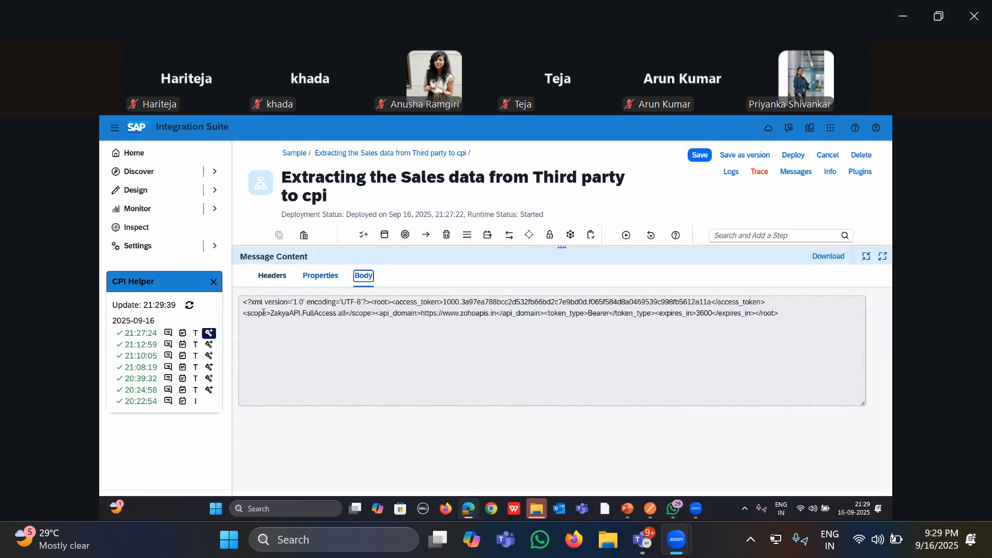
{"action": "left_click", "coordinate": [255, 304]}
{"action": "key", "text": "ctrl+a"}
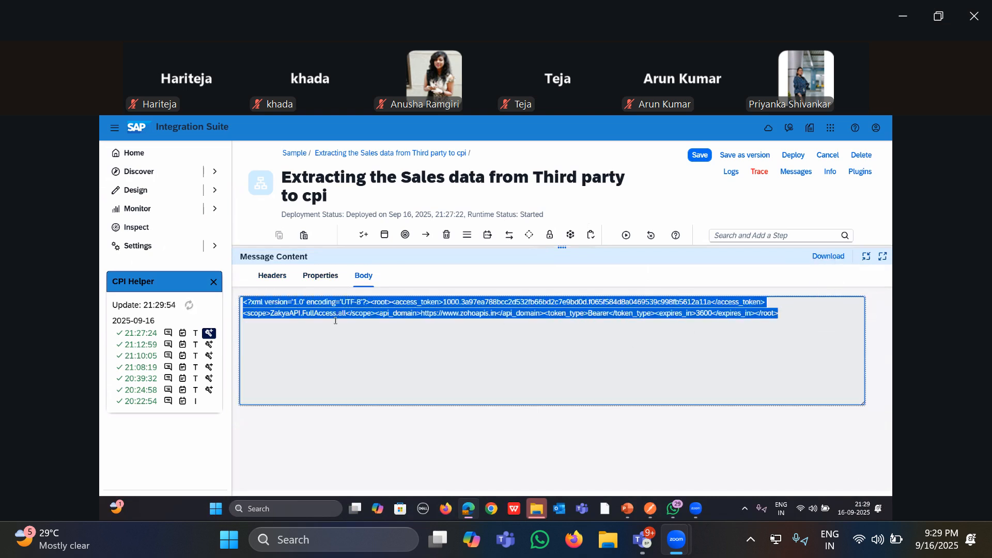
{"action": "left_click", "coordinate": [471, 313]}
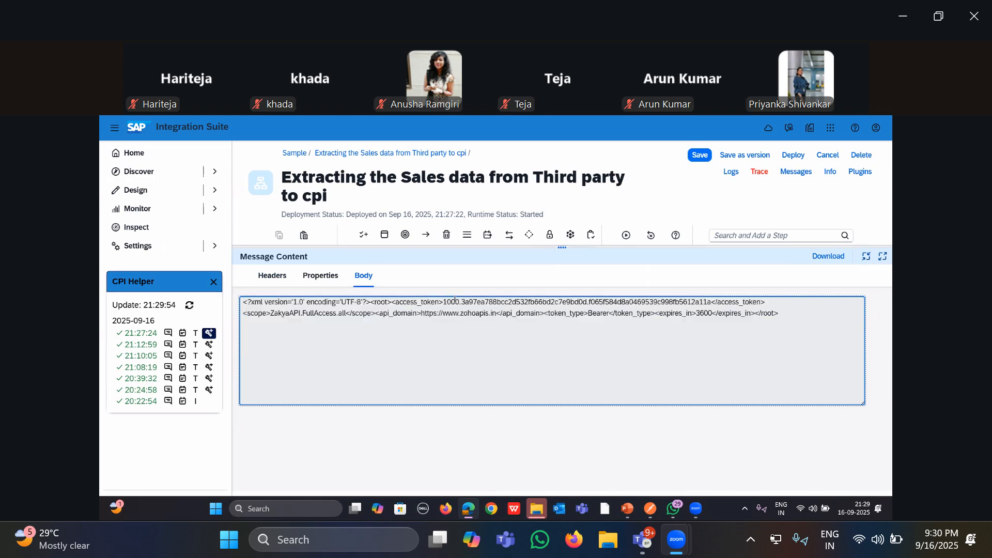
{"action": "left_click_drag", "start_coordinate": [444, 302], "coordinate": [714, 306]}
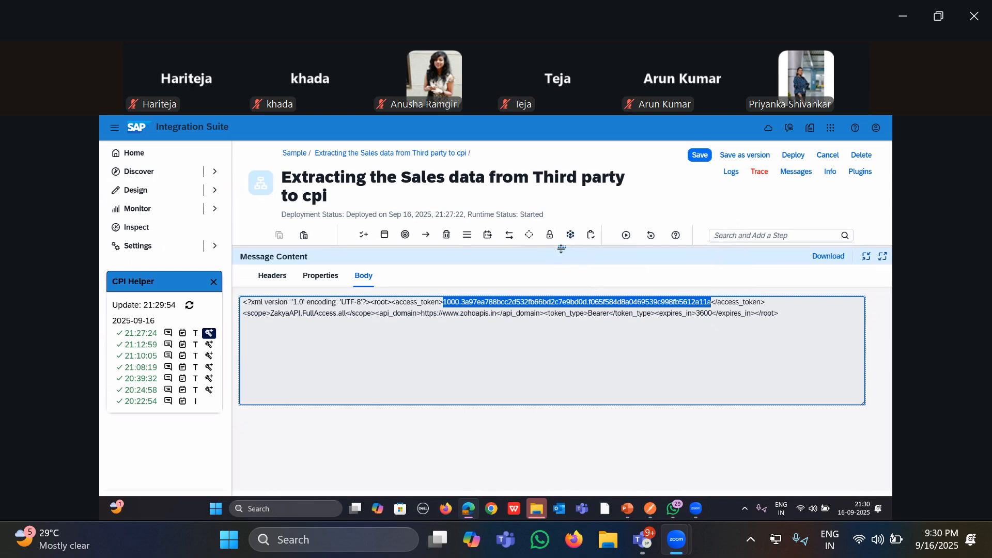
Add a Content Modifier between JSON to XML Converter 1 and End 1
{"action": "left_click_drag", "start_coordinate": [562, 249], "coordinate": [562, 267]}
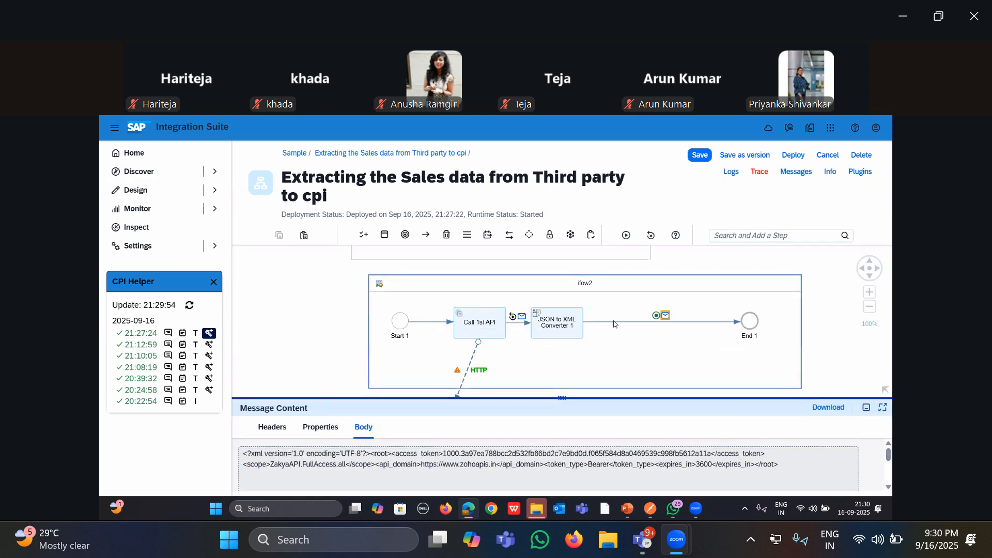
{"action": "left_click", "coordinate": [670, 322]}
{"action": "left_click", "coordinate": [670, 332]}
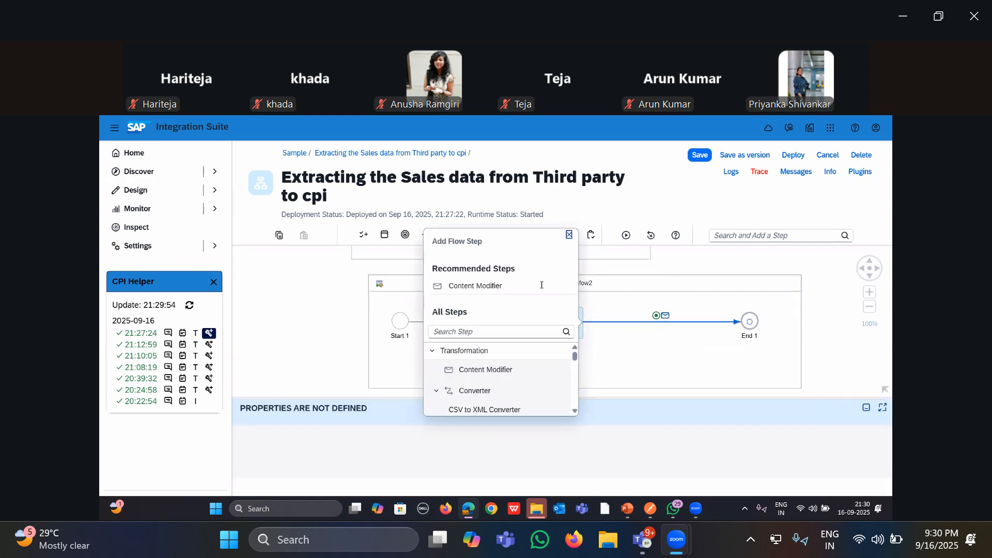
{"action": "left_click", "coordinate": [540, 286]}
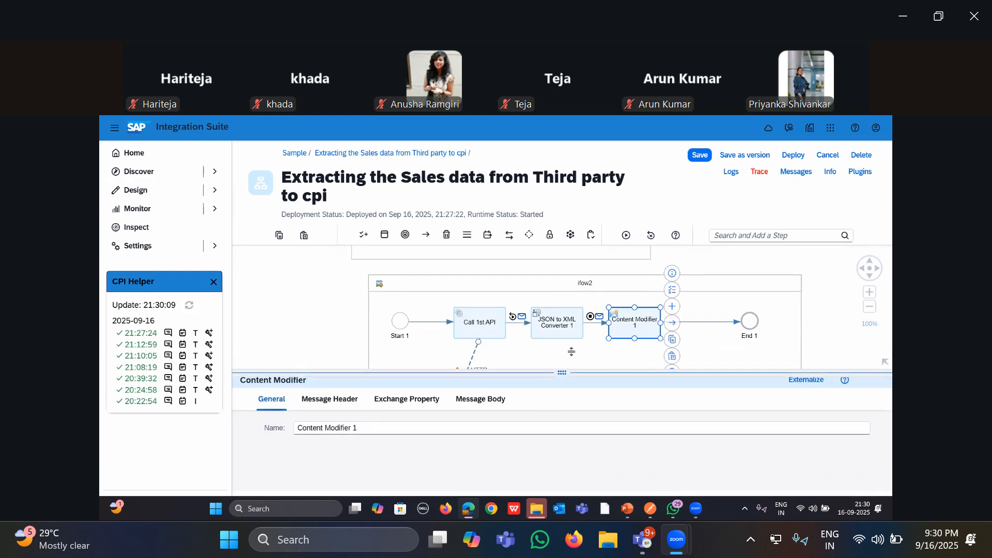
{"action": "left_click_drag", "start_coordinate": [562, 370], "coordinate": [562, 352]}
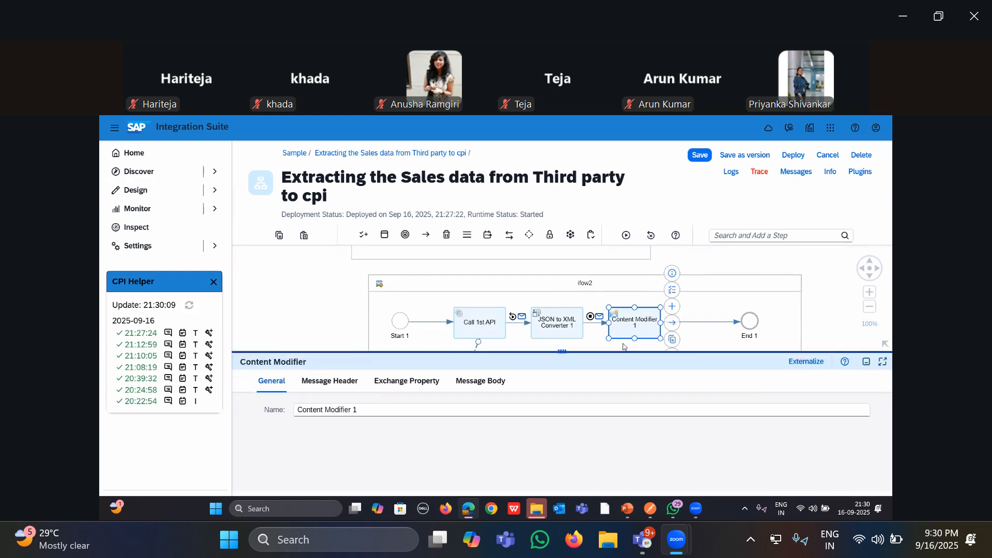
Add a new exchange property entry with the Create action to Content Modifier 1 and show the available source types
{"action": "left_click", "coordinate": [404, 383]}
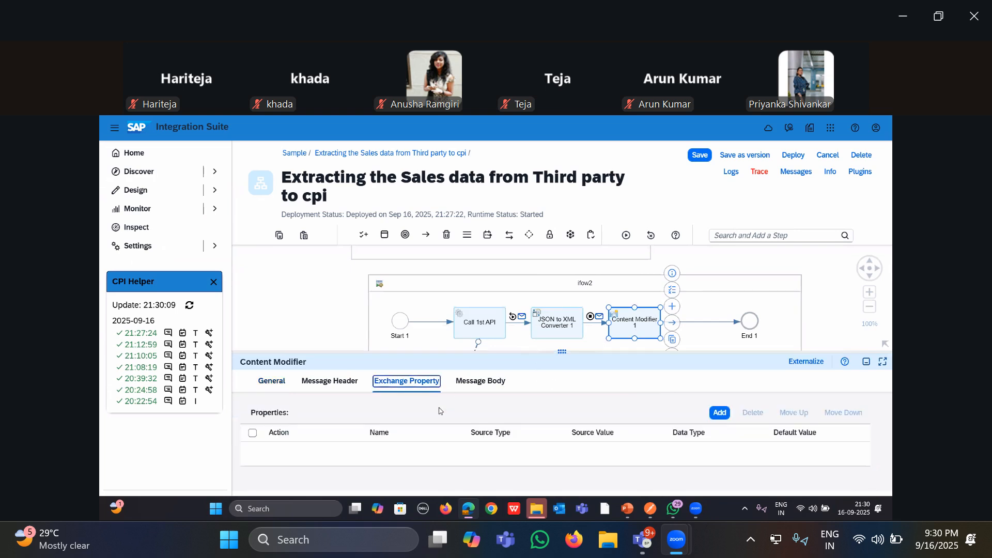
{"action": "left_click", "coordinate": [720, 413]}
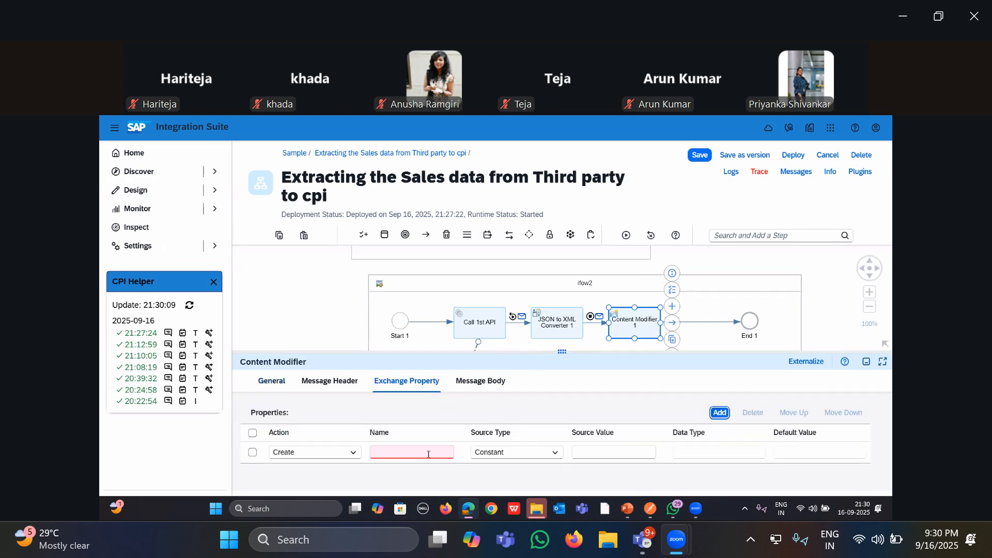
{"action": "left_click", "coordinate": [442, 453]}
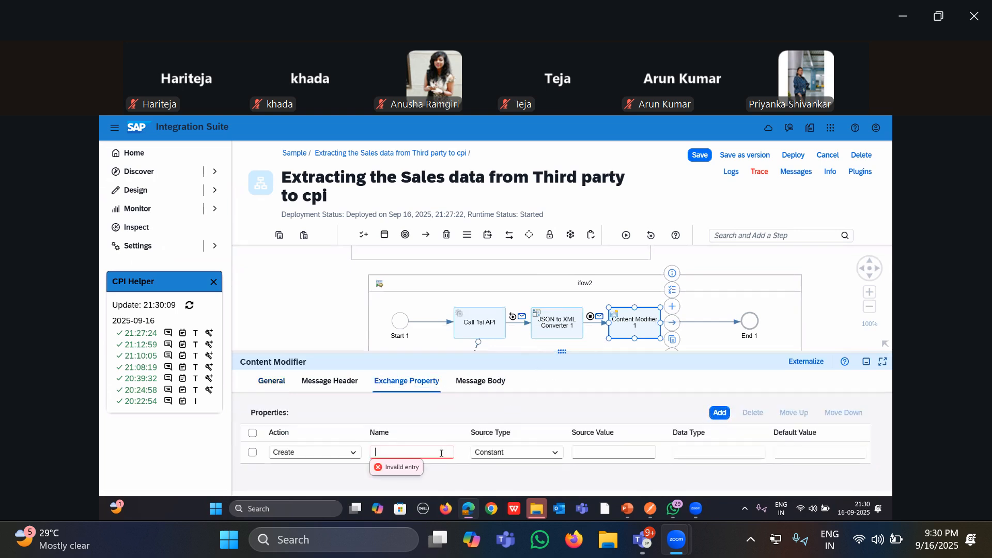
{"action": "left_click", "coordinate": [554, 453]}
Copy the full XML message body from the simulation output between JSON to XML Converter 1 and Content Modifier 1
{"action": "left_click", "coordinate": [599, 316]}
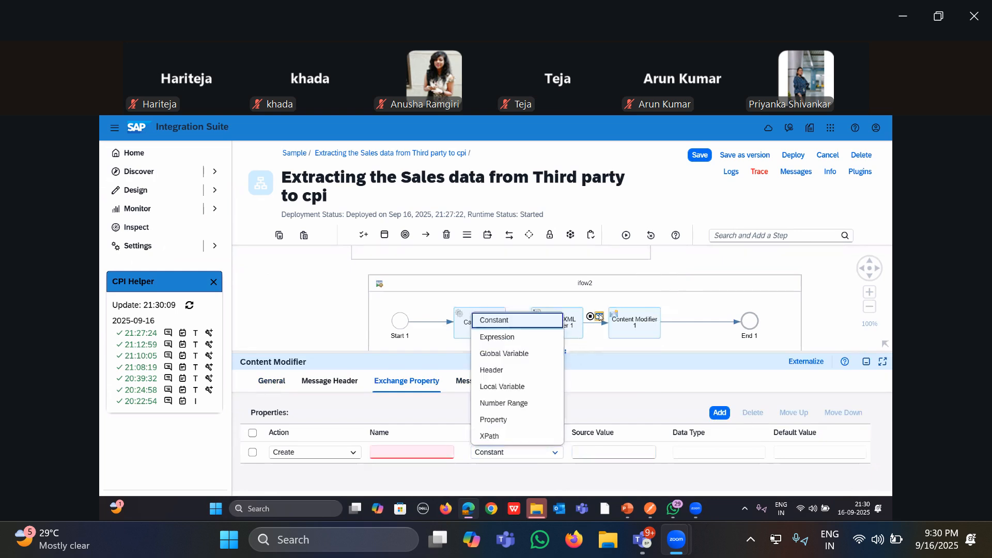
{"action": "left_click", "coordinate": [370, 383]}
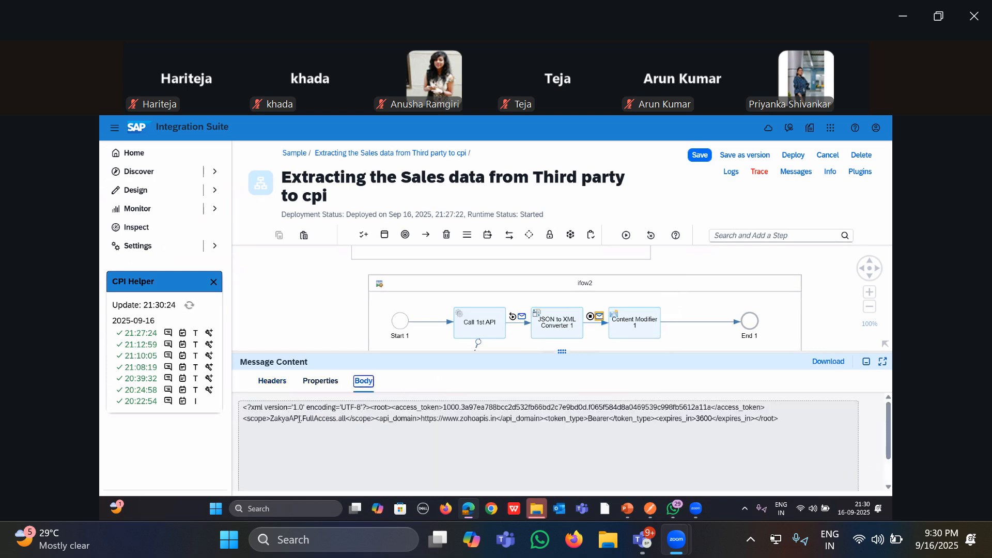
{"action": "left_click_drag", "start_coordinate": [626, 448], "coordinate": [784, 460]}
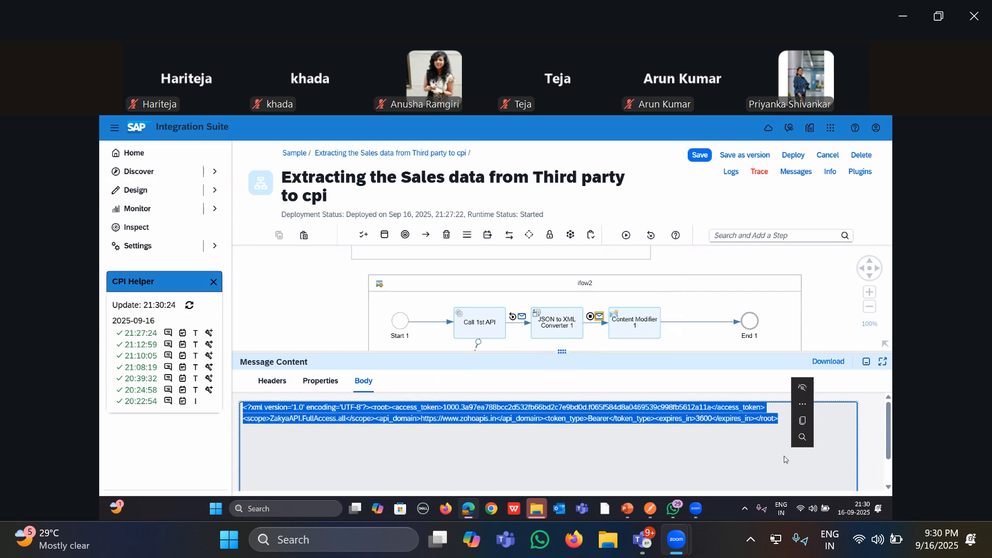
{"action": "key", "text": "ctrl+c"}
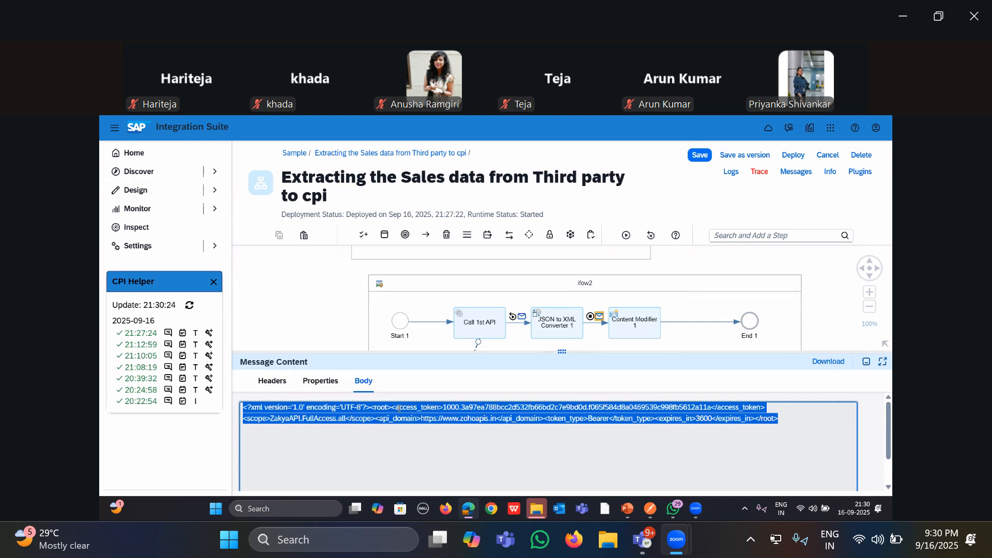
{"action": "left_click", "coordinate": [428, 409]}
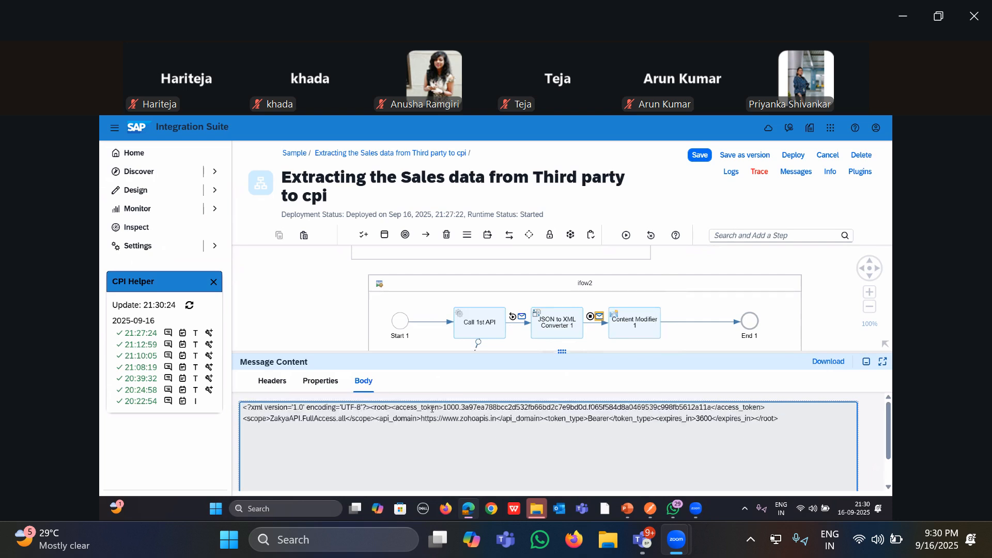
Select the access_token element name in the simulated XML body between JSON to XML Converter 1 and Content Modifier 1
{"action": "left_click", "coordinate": [650, 329]}
{"action": "left_click", "coordinate": [434, 398]}
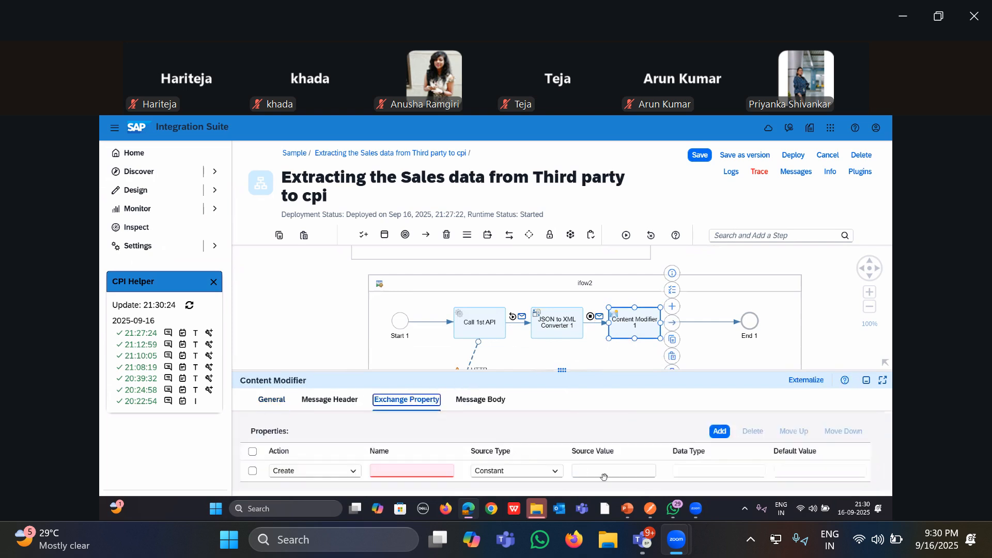
{"action": "left_click", "coordinate": [607, 475]}
{"action": "left_click", "coordinate": [600, 316]}
{"action": "left_click", "coordinate": [360, 402]}
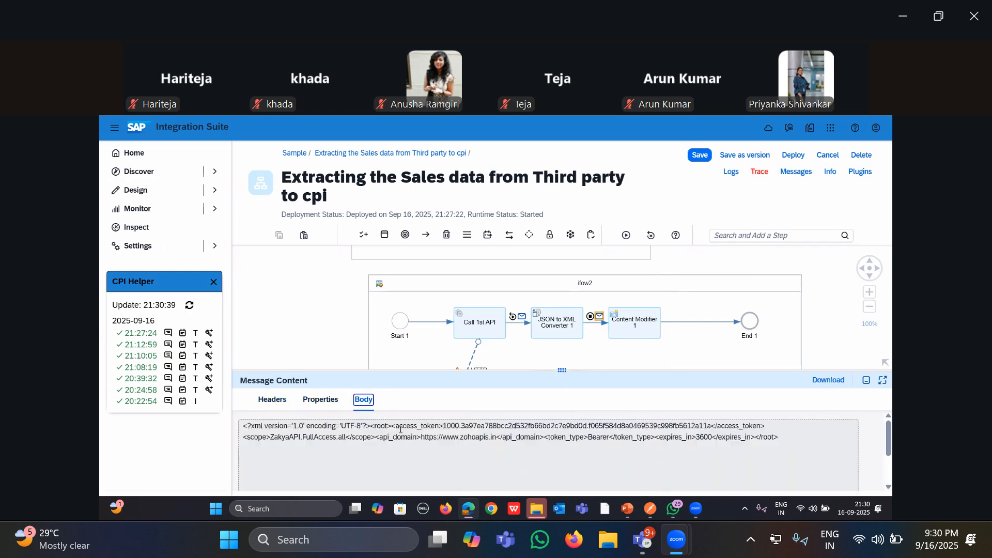
{"action": "left_click_drag", "start_coordinate": [396, 427], "coordinate": [438, 427]}
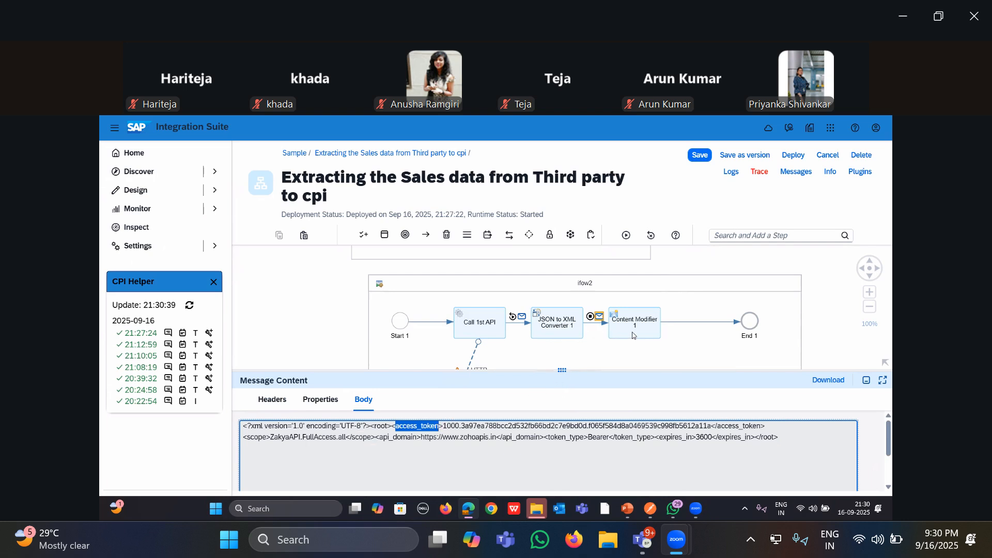
Give the exchange property in Content Modifier 1 the source value //access_token and the source type XPath
{"action": "left_click", "coordinate": [630, 311]}
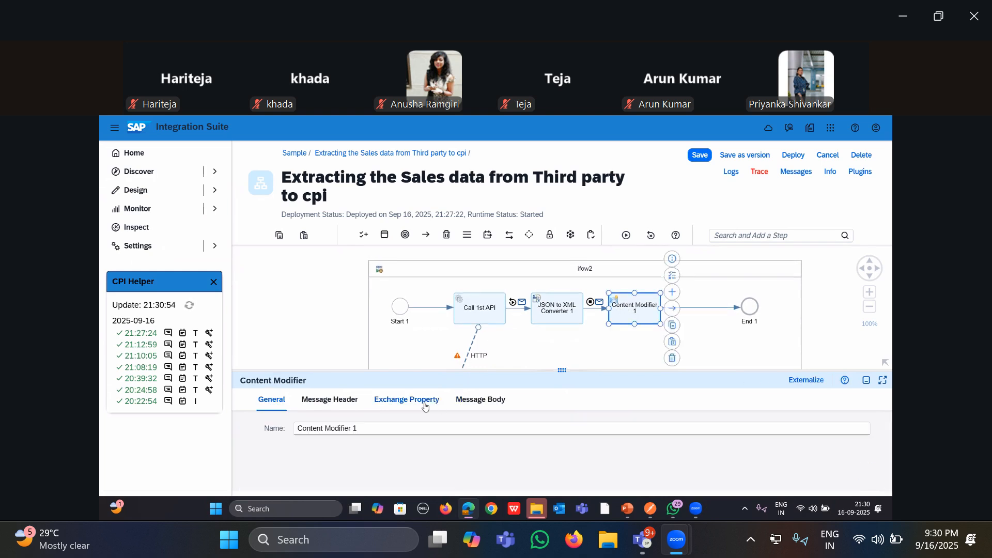
{"action": "left_click", "coordinate": [425, 400]}
{"action": "left_click", "coordinate": [592, 470]}
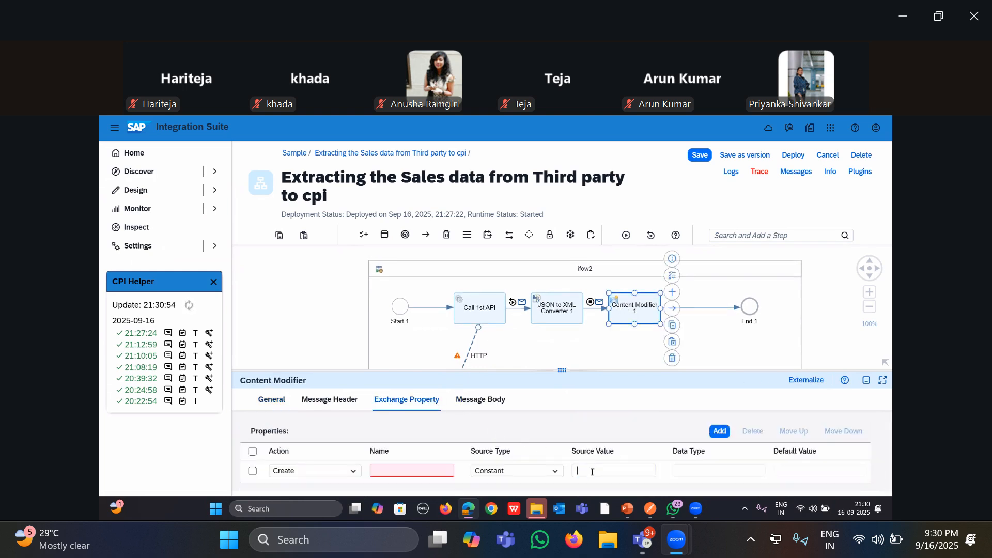
{"action": "type", "text": "//access_token"}
{"action": "left_click", "coordinate": [556, 472]}
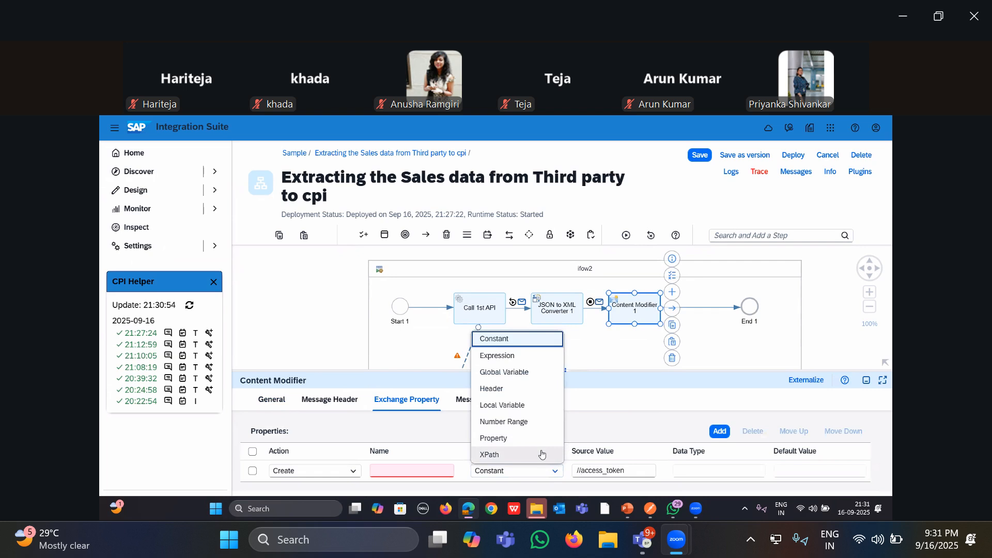
{"action": "left_click", "coordinate": [542, 454]}
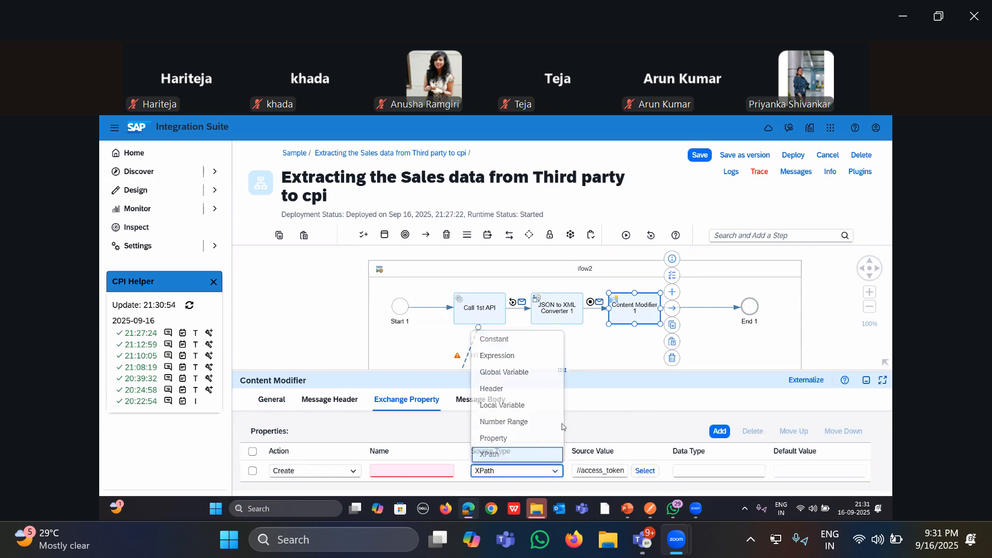
Name the exchange property Token and set its data type to java.lang.String
{"action": "left_click", "coordinate": [439, 371]}
{"action": "type", "text": "Token"}
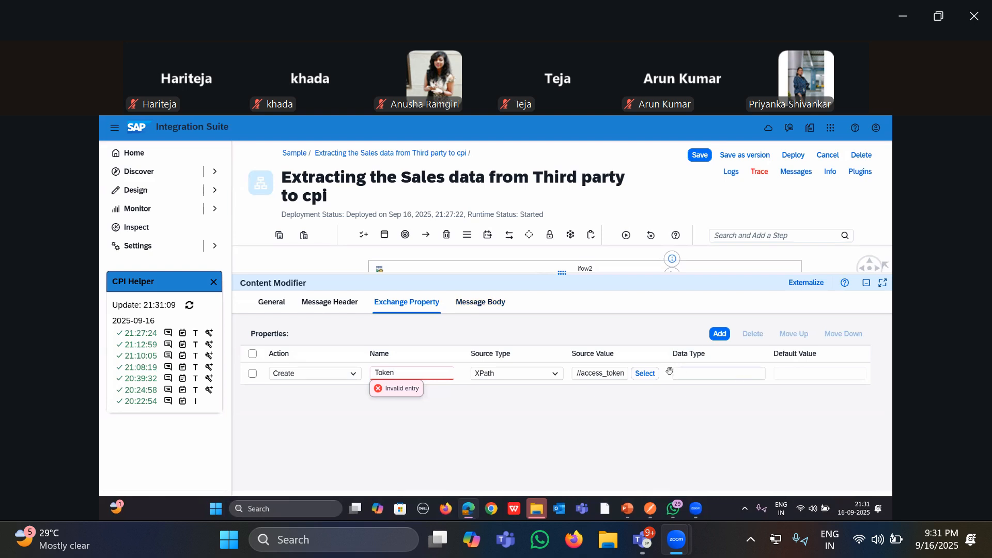
{"action": "left_click", "coordinate": [697, 378]}
{"action": "left_click", "coordinate": [693, 377]}
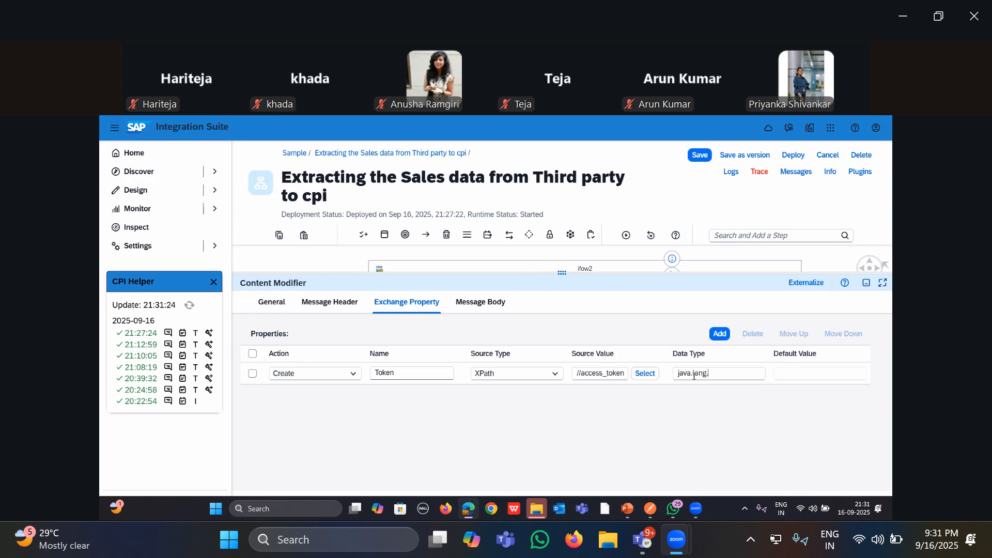
{"action": "type", "text": "ng"}
Set the simulation end point on the connector between Content Modifier 1 and End 1
{"action": "left_click", "coordinate": [562, 273]}
{"action": "left_click_drag", "start_coordinate": [575, 394], "coordinate": [587, 337]}
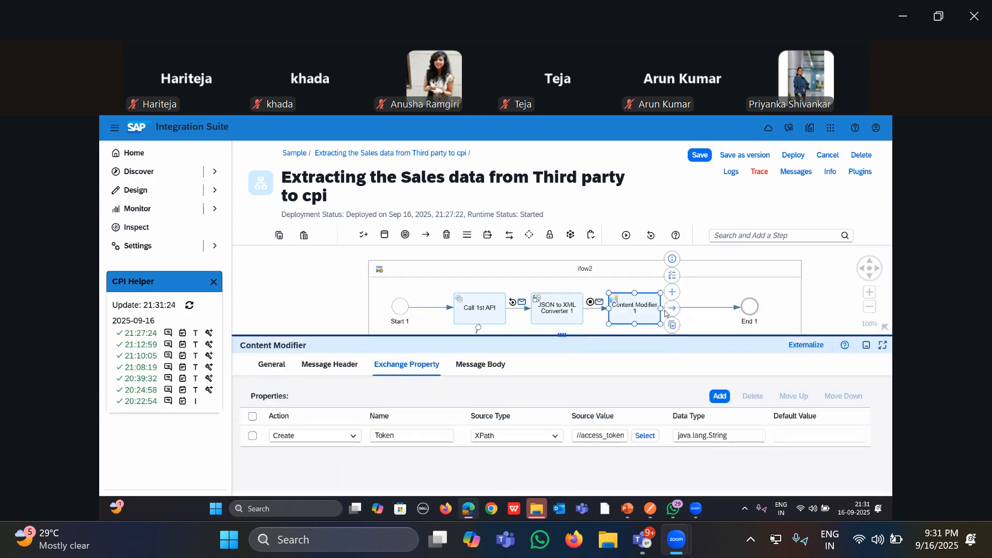
{"action": "left_click", "coordinate": [691, 309]}
{"action": "left_click", "coordinate": [709, 301]}
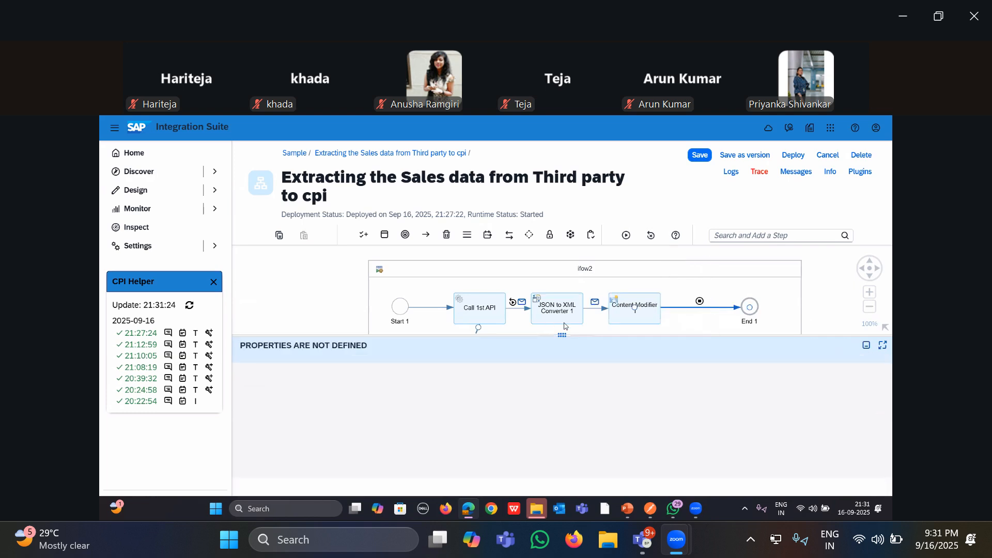
{"action": "left_click_drag", "start_coordinate": [562, 335], "coordinate": [562, 435]}
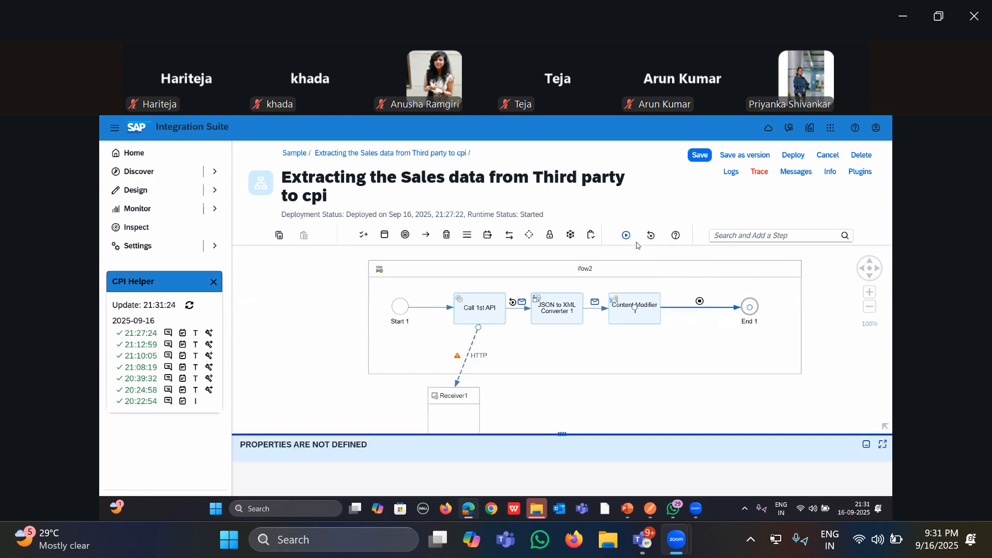
Review the exchange property settings of Content Modifier 1
{"action": "left_click", "coordinate": [648, 317]}
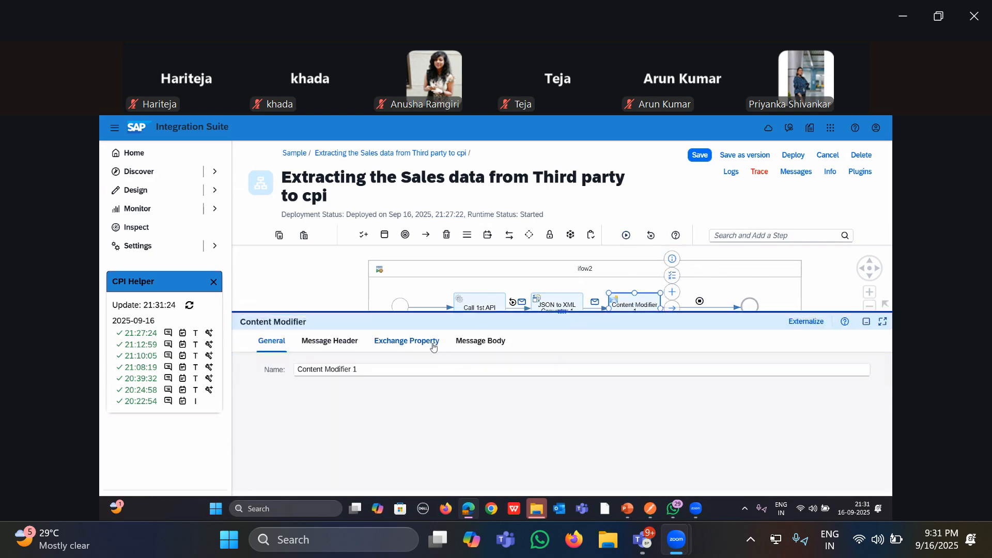
{"action": "left_click", "coordinate": [433, 343]}
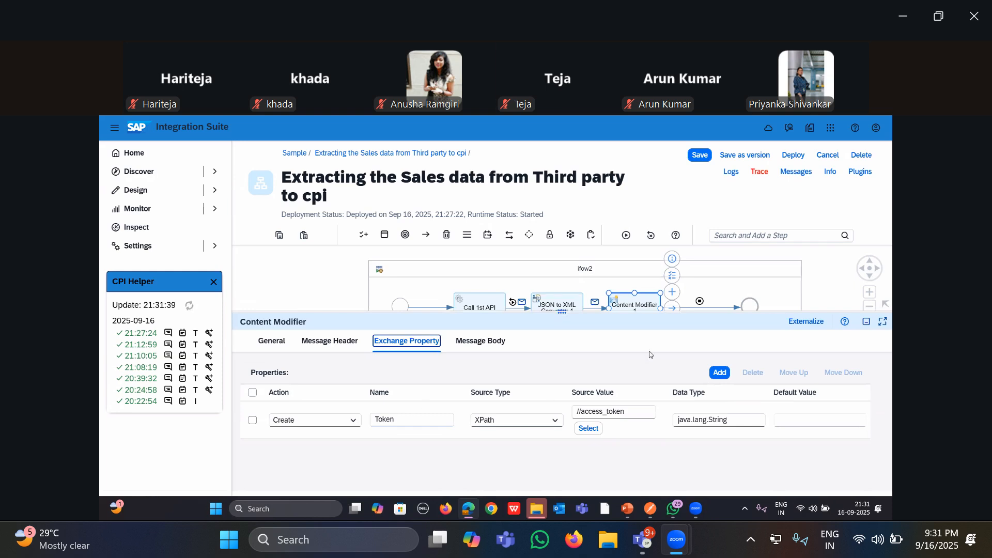
{"action": "left_click_drag", "start_coordinate": [563, 312], "coordinate": [563, 464]}
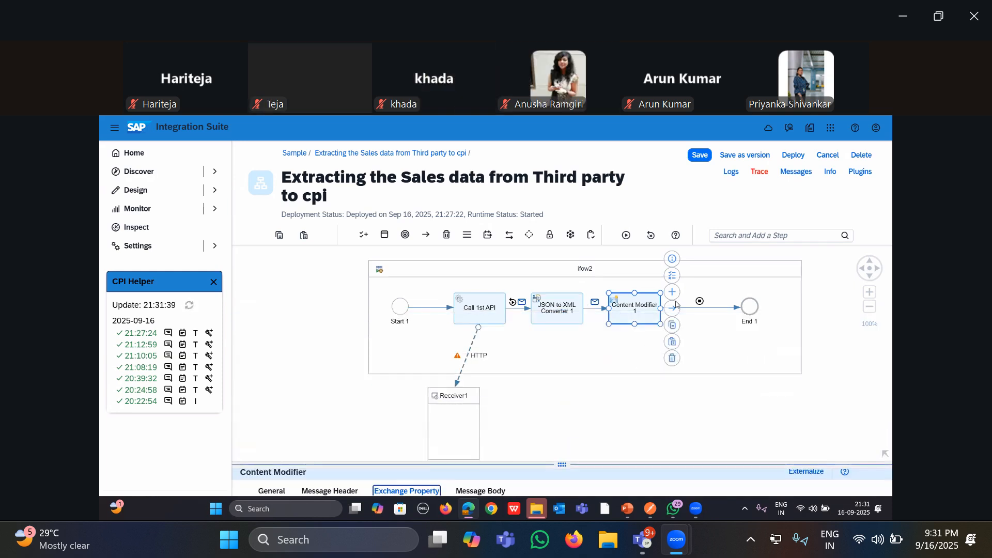
{"action": "left_click", "coordinate": [627, 235]}
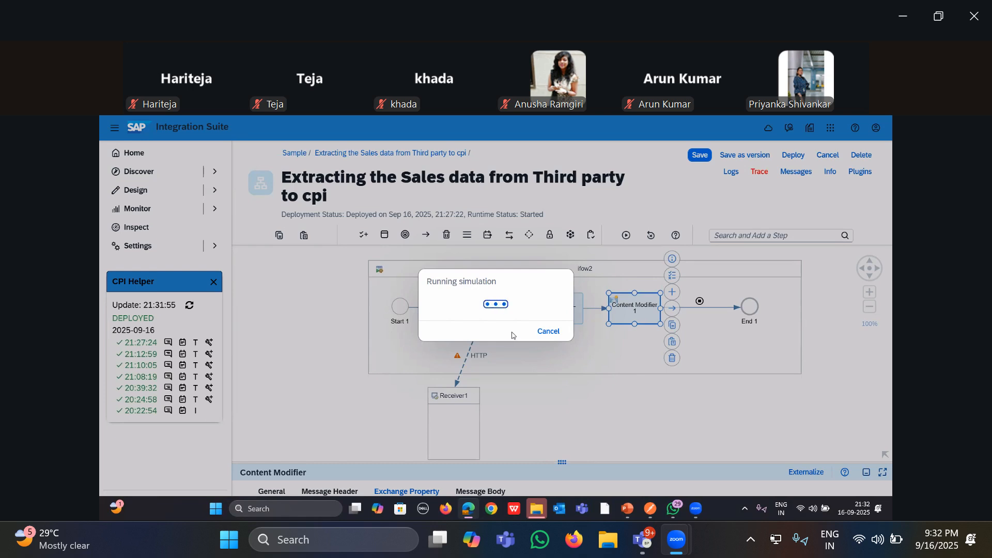
{"action": "left_click", "coordinate": [547, 331]}
{"action": "left_click", "coordinate": [625, 236]}
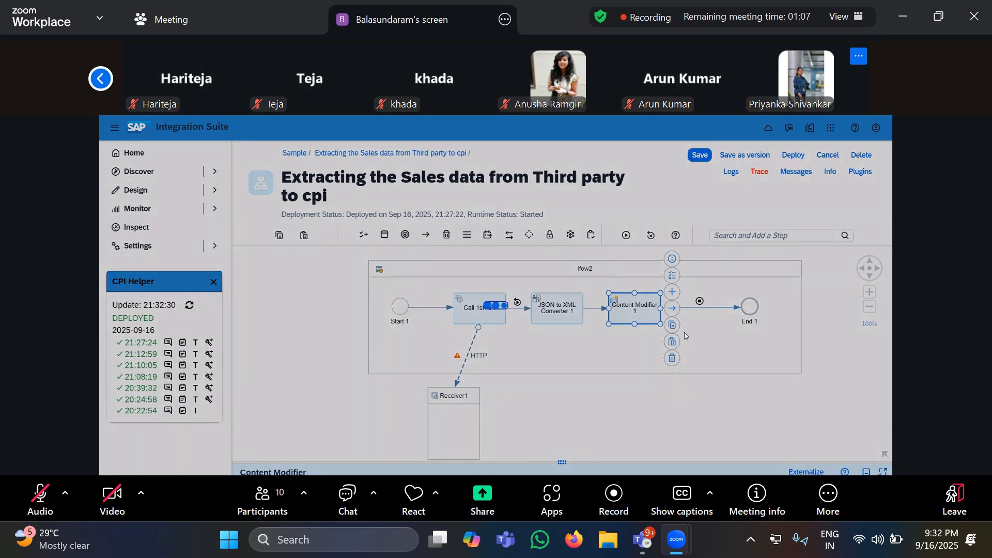
Save the integration flow and run its simulation
{"action": "left_click", "coordinate": [700, 155]}
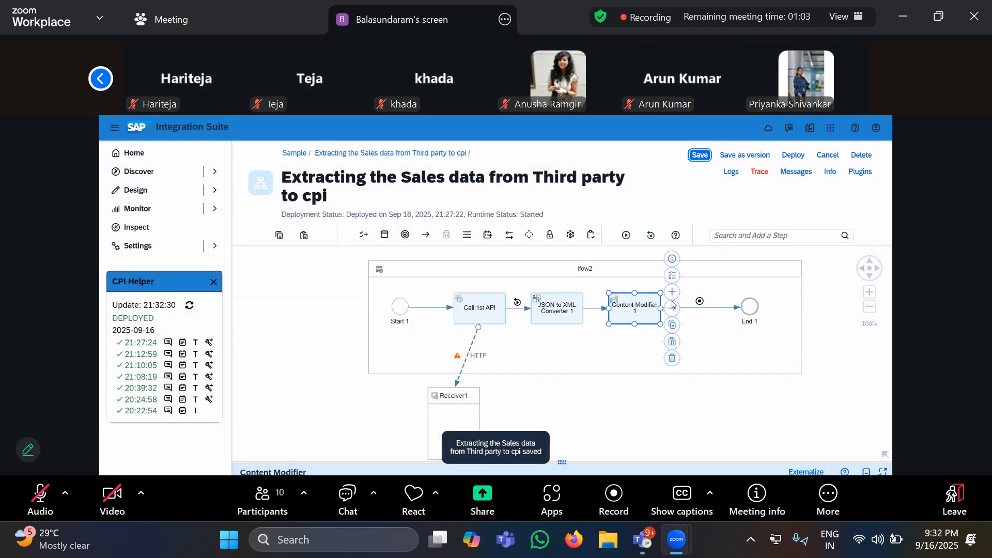
{"action": "left_click", "coordinate": [626, 236]}
Inspect the simulated JSON message body between Call 1st API and JSON to XML Converter 1
{"action": "left_click", "coordinate": [263, 496]}
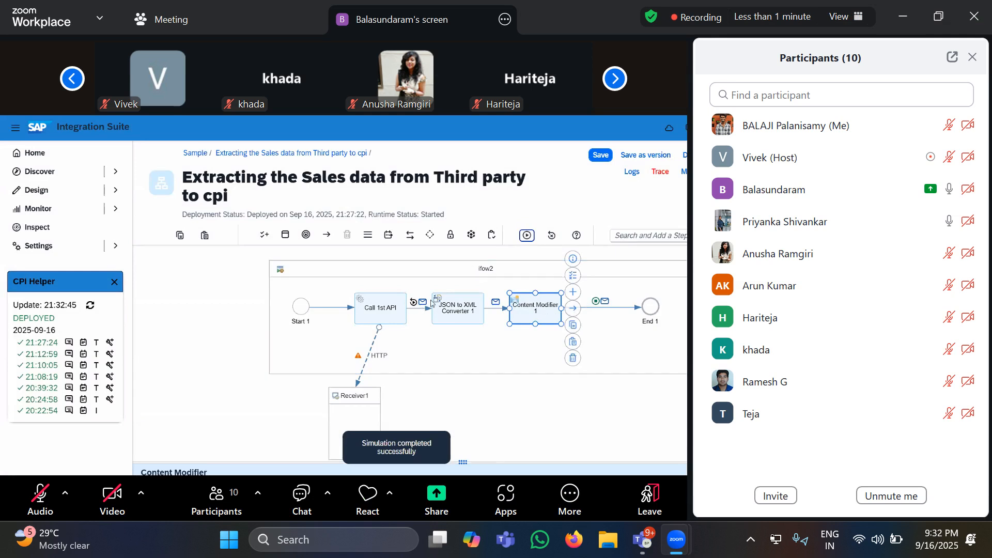
{"action": "left_click", "coordinate": [425, 303]}
{"action": "left_click", "coordinate": [973, 57]}
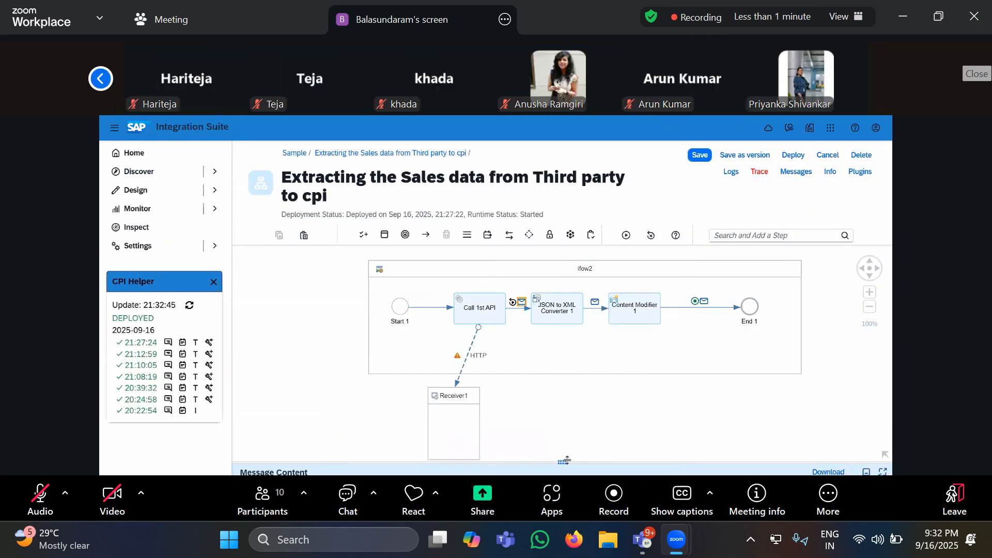
{"action": "left_click_drag", "start_coordinate": [564, 463], "coordinate": [564, 283]}
{"action": "left_click", "coordinate": [363, 305]}
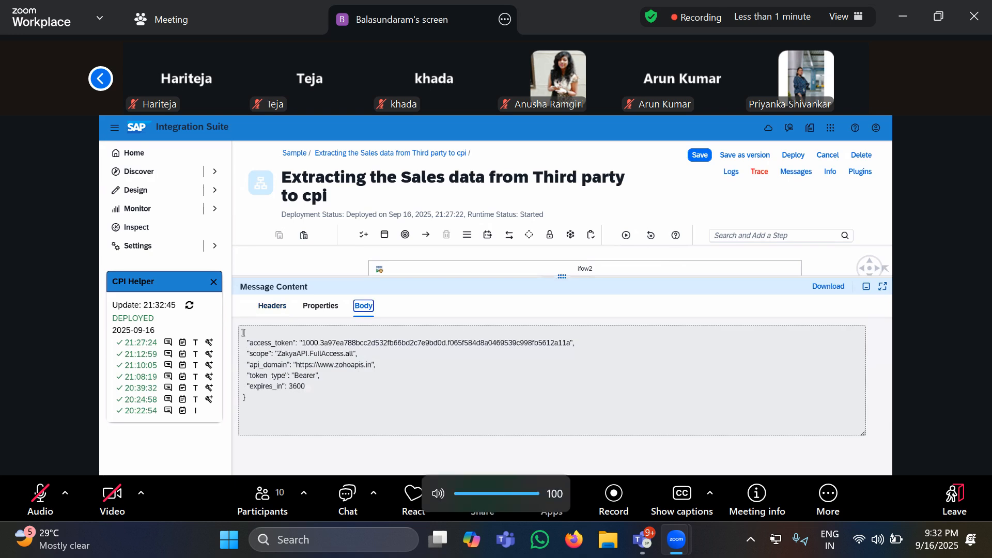
{"action": "left_click_drag", "start_coordinate": [243, 332], "coordinate": [265, 413]}
{"action": "left_click_drag", "start_coordinate": [570, 277], "coordinate": [564, 432]}
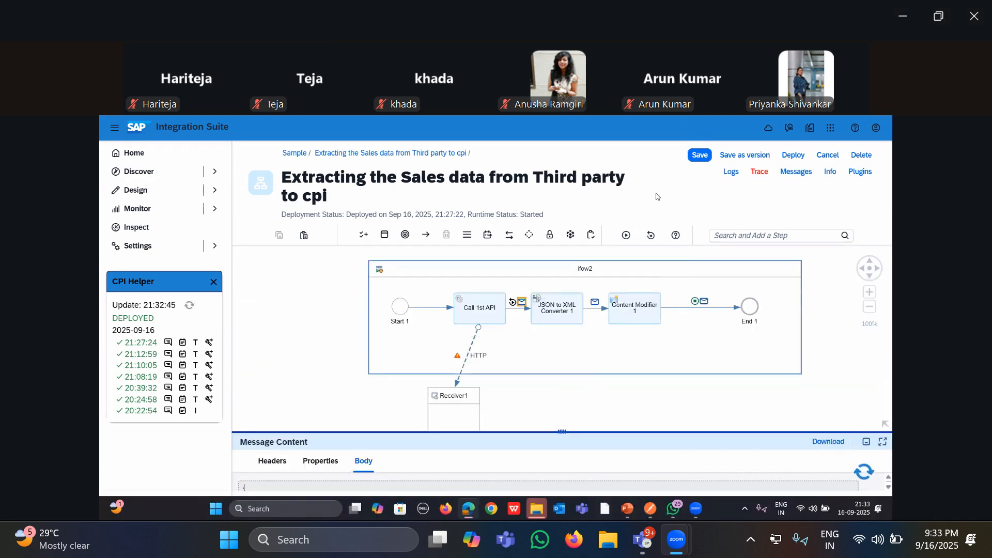
Inspect the simulated XML message body between JSON to XML Converter 1 and Content Modifier 1
{"action": "left_click", "coordinate": [595, 304]}
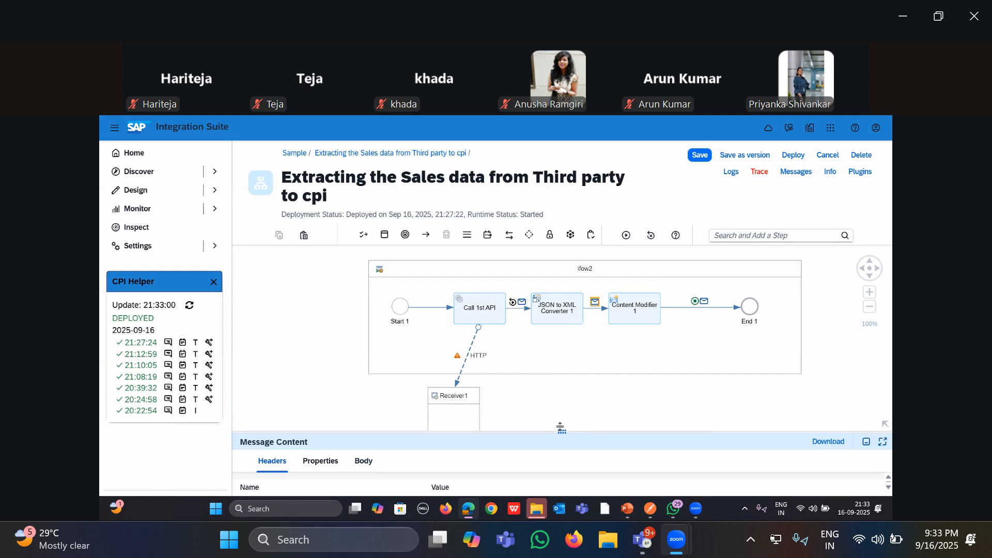
{"action": "left_click_drag", "start_coordinate": [561, 428], "coordinate": [562, 247]}
{"action": "left_click", "coordinate": [363, 276]}
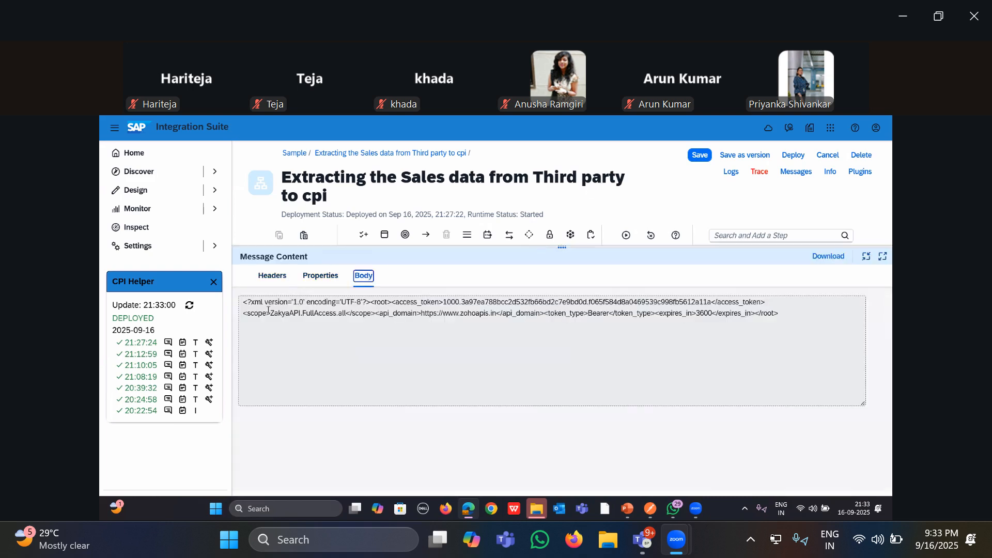
{"action": "triple_click", "coordinate": [615, 341]}
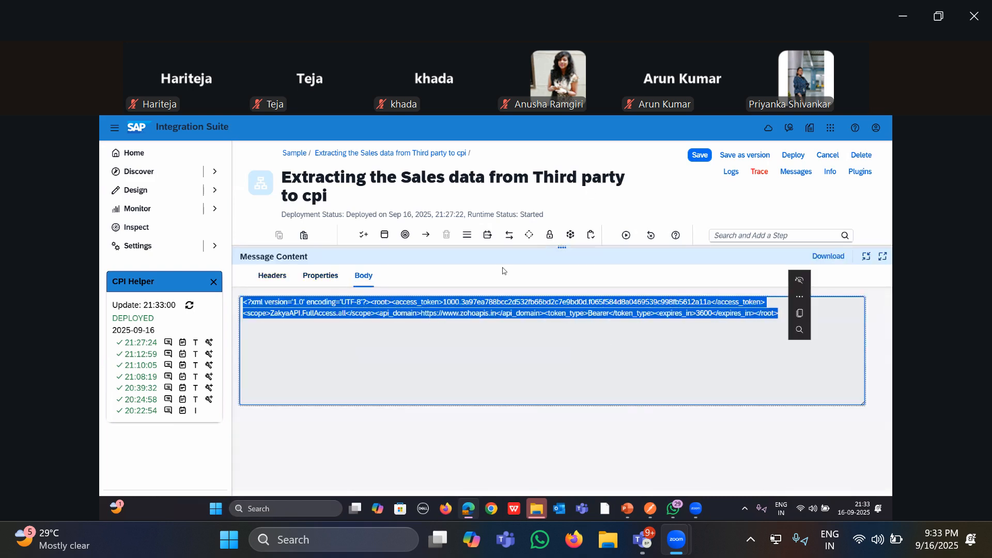
{"action": "left_click_drag", "start_coordinate": [563, 249], "coordinate": [562, 437]}
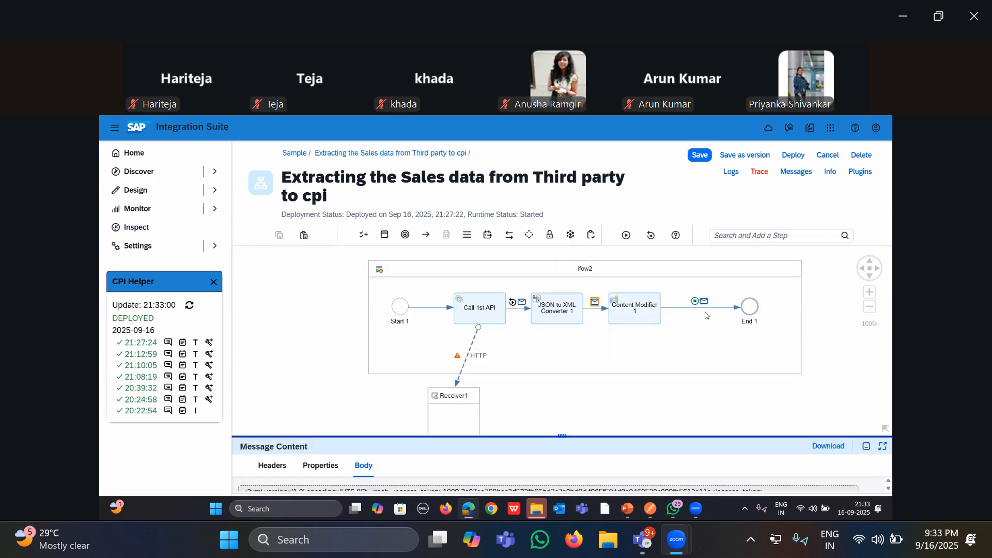
Check the Token property and its value in the simulated message between Content Modifier 1 and End 1
{"action": "left_click", "coordinate": [704, 302]}
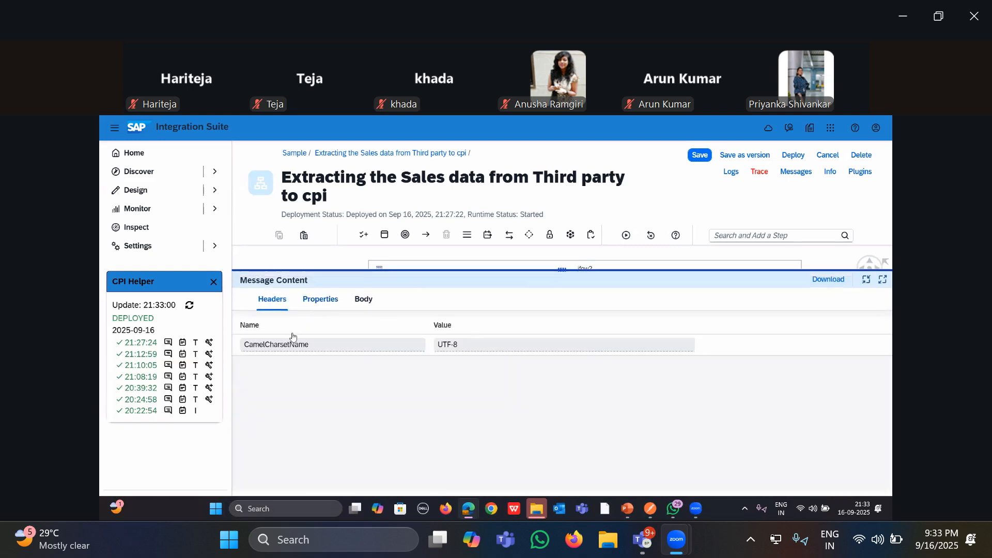
{"action": "left_click", "coordinate": [321, 300]}
{"action": "double_click", "coordinate": [268, 345]}
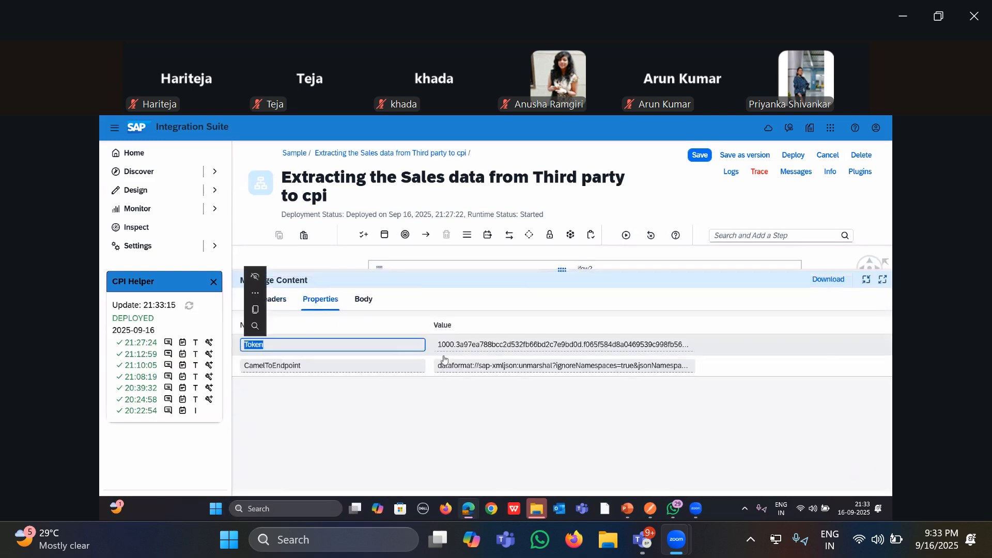
{"action": "left_click_drag", "start_coordinate": [436, 344], "coordinate": [699, 346]}
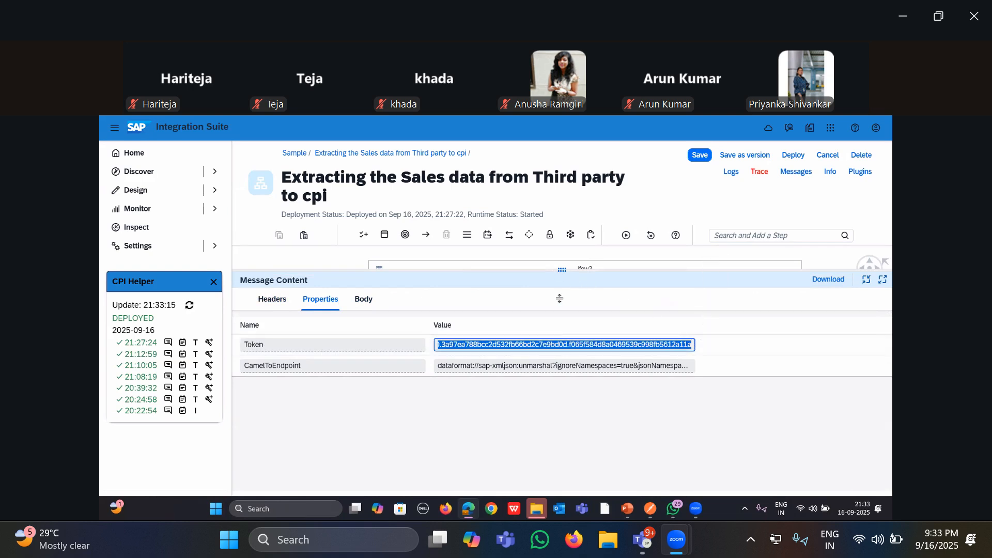
{"action": "left_click_drag", "start_coordinate": [561, 270], "coordinate": [566, 457]}
Rename Content Modifier 1 as "Extracting Token into E"
{"action": "left_click", "coordinate": [640, 313]}
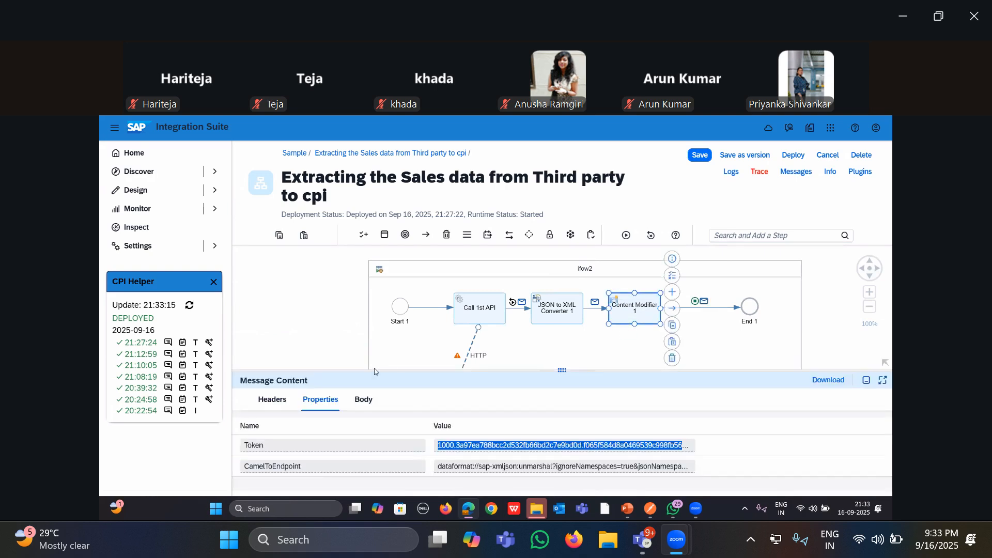
{"action": "triple_click", "coordinate": [376, 428]}
{"action": "key", "text": "BackSpace"}
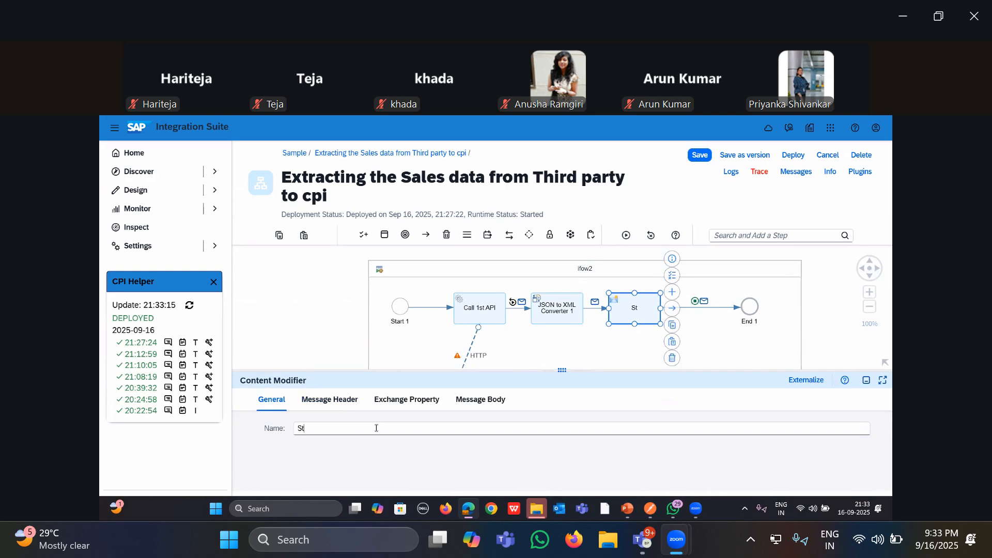
{"action": "key", "text": "BackSpace"}
{"action": "key", "text": "BackSpace"}
{"action": "type", "text": "Extracting Token into "}
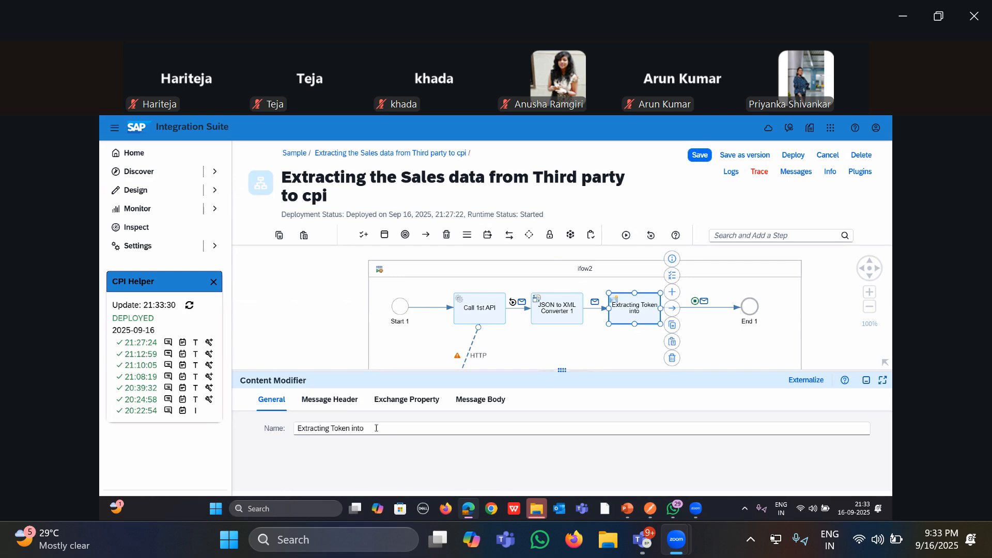
{"action": "type", "text": "E"}
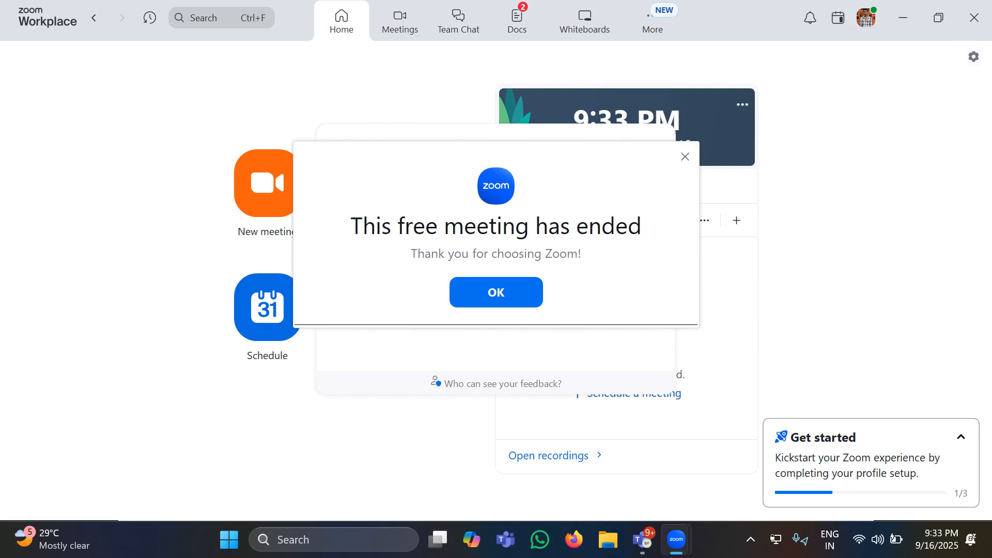
Dismiss the ended-meeting notice and the feedback prompt in Zoom Workplace
{"action": "left_click", "coordinate": [497, 293]}
{"action": "left_click", "coordinate": [660, 145]}
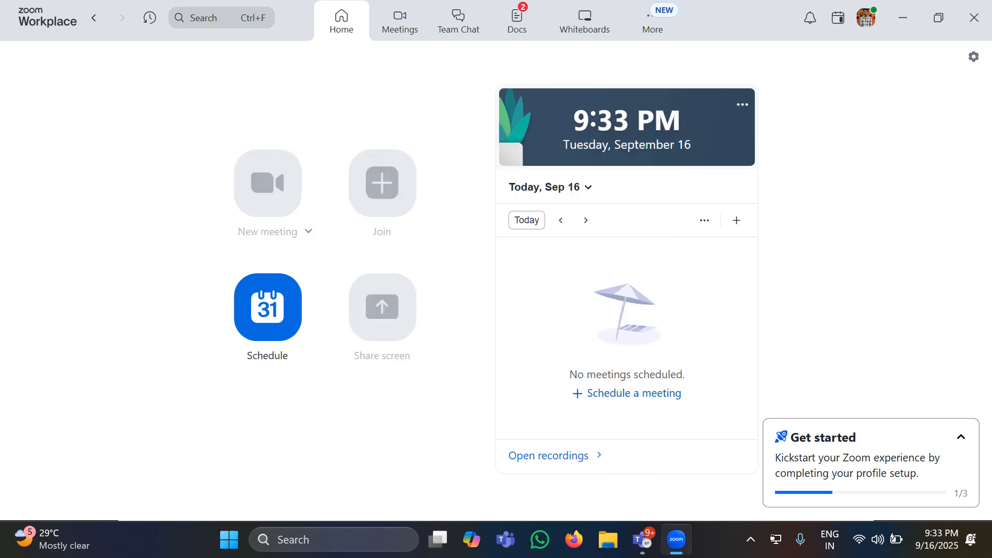
{"action": "left_click", "coordinate": [383, 183]}
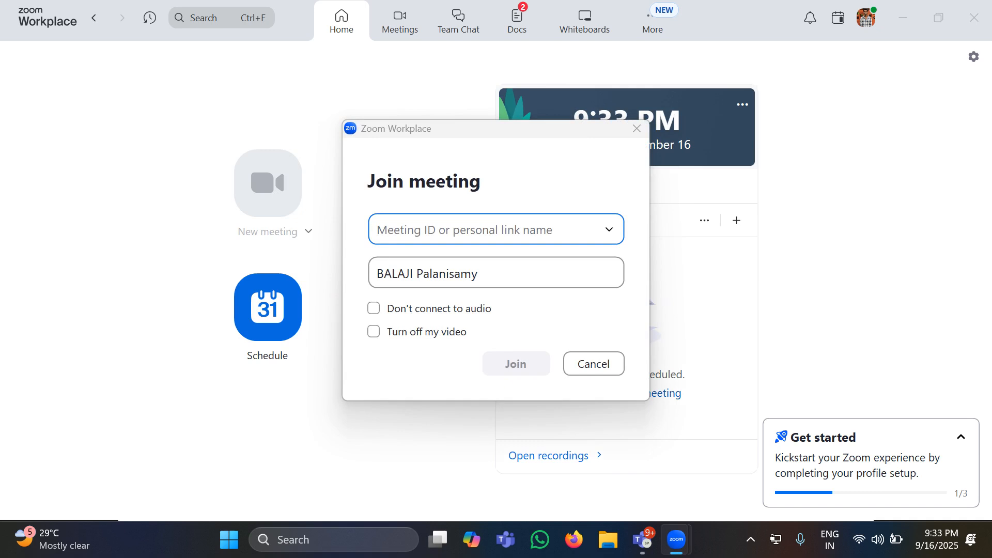
{"action": "key", "text": "super+v"}
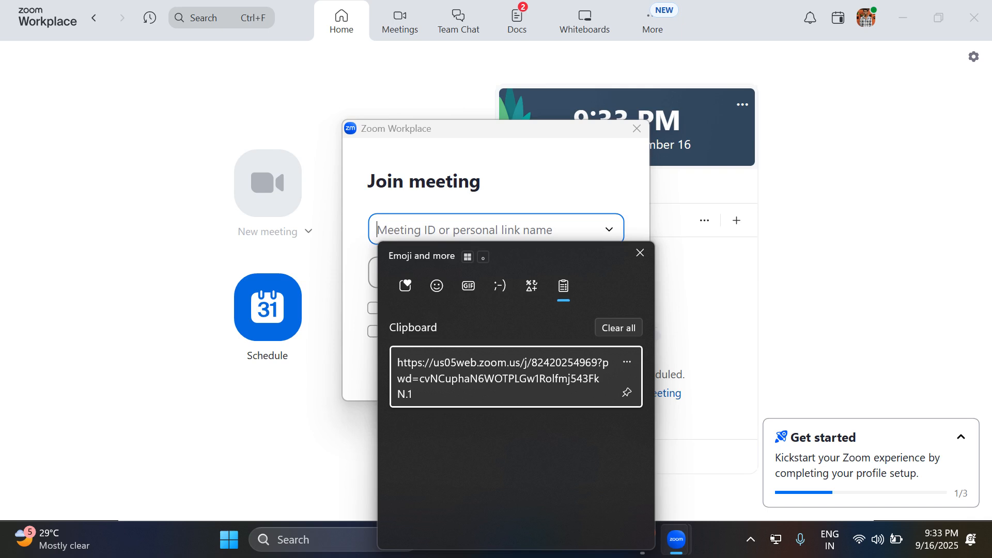
{"action": "key", "text": "Return"}
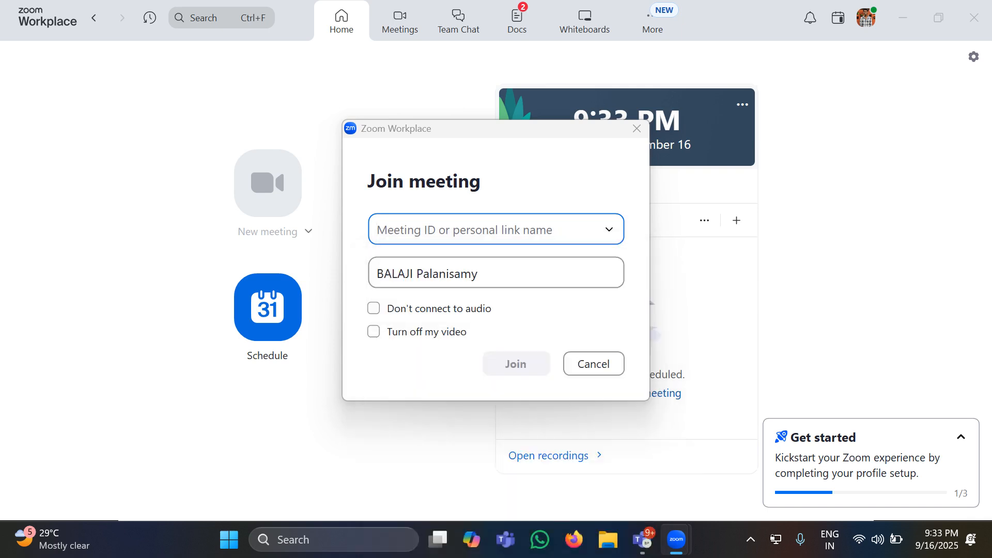
{"action": "key", "text": "super+v"}
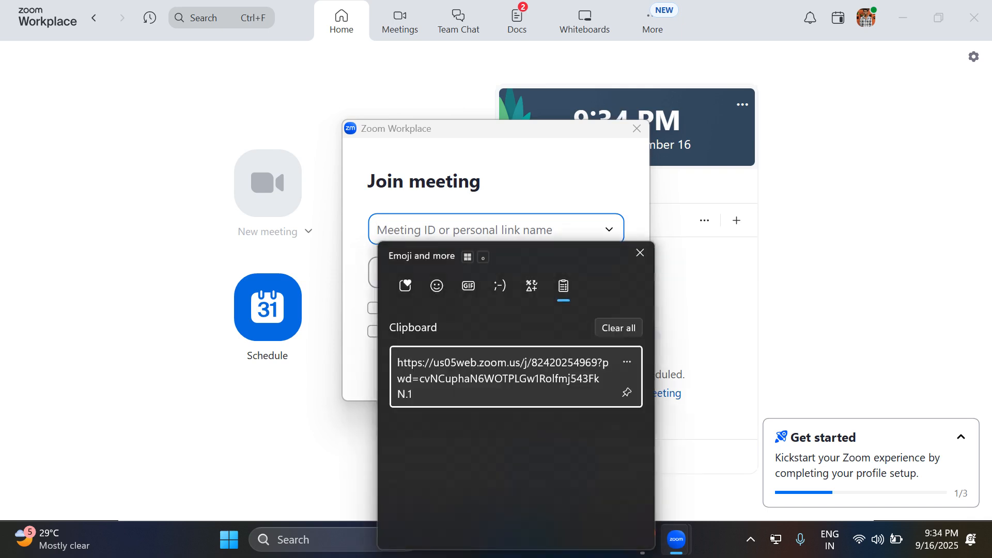
{"action": "key", "text": "Return"}
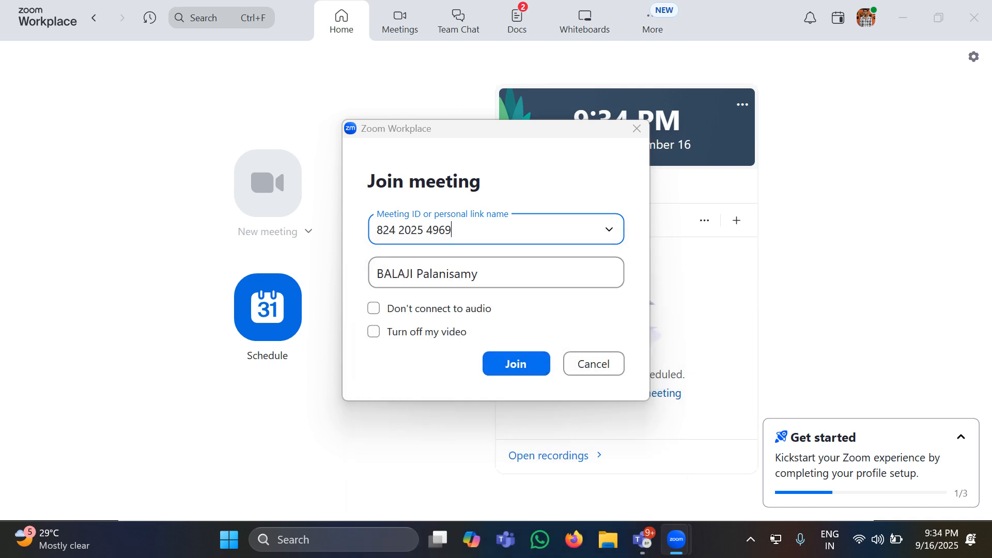
{"action": "key", "text": "Tab"}
{"action": "key", "text": "BackSpace"}
{"action": "key", "text": "BackSpace"}
{"action": "key", "text": "BackSpace"}
{"action": "key", "text": "BackSpace"}
{"action": "key", "text": "BackSpace"}
{"action": "key", "text": "BackSpace"}
{"action": "key", "text": "BackSpace"}
{"action": "key", "text": "BackSpace"}
{"action": "key", "text": "BackSpace"}
{"action": "key", "text": "BackSpace"}
{"action": "key", "text": "BackSpace"}
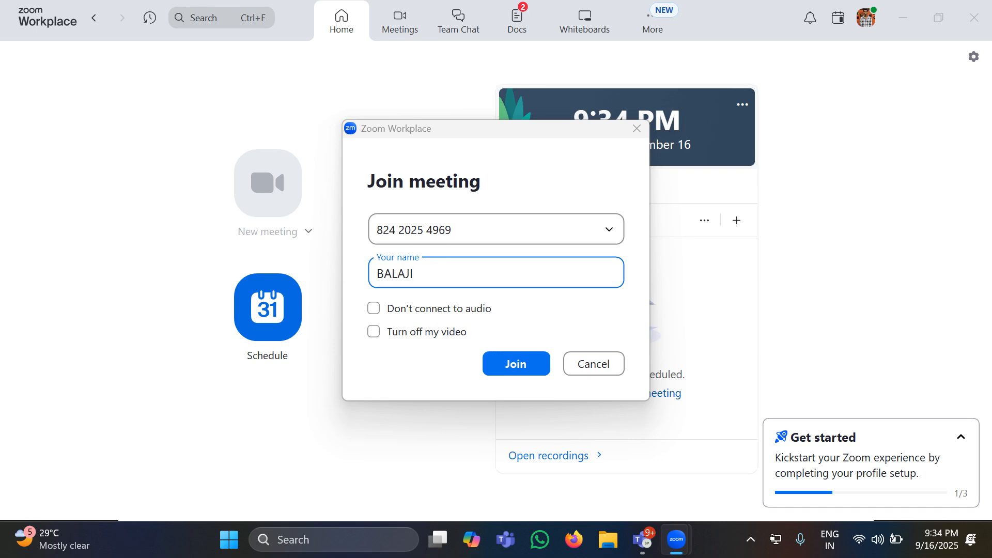
{"action": "key", "text": "BackSpace"}
{"action": "key", "text": "BackSpace"}
{"action": "key", "text": "BackSpace"}
{"action": "key", "text": "BackSpace"}
{"action": "key", "text": "BackSpace"}
{"action": "key", "text": "BackSpace"}
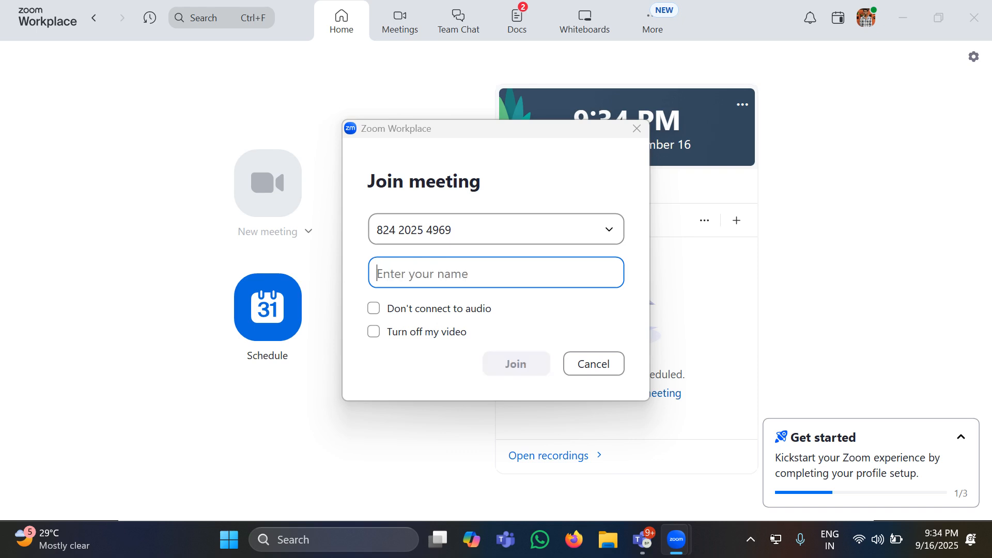
{"action": "type", "text": "Jaddu"}
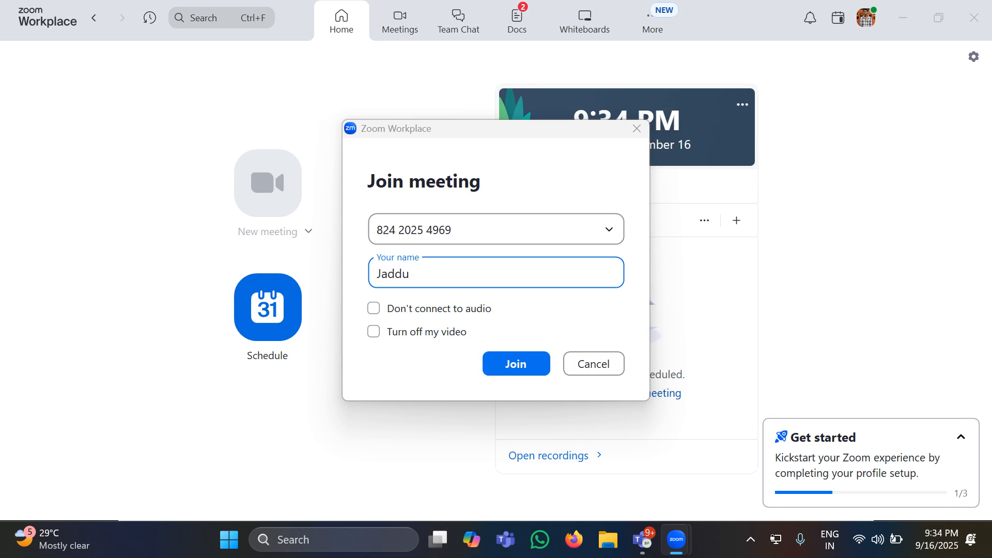
{"action": "key", "text": "Return"}
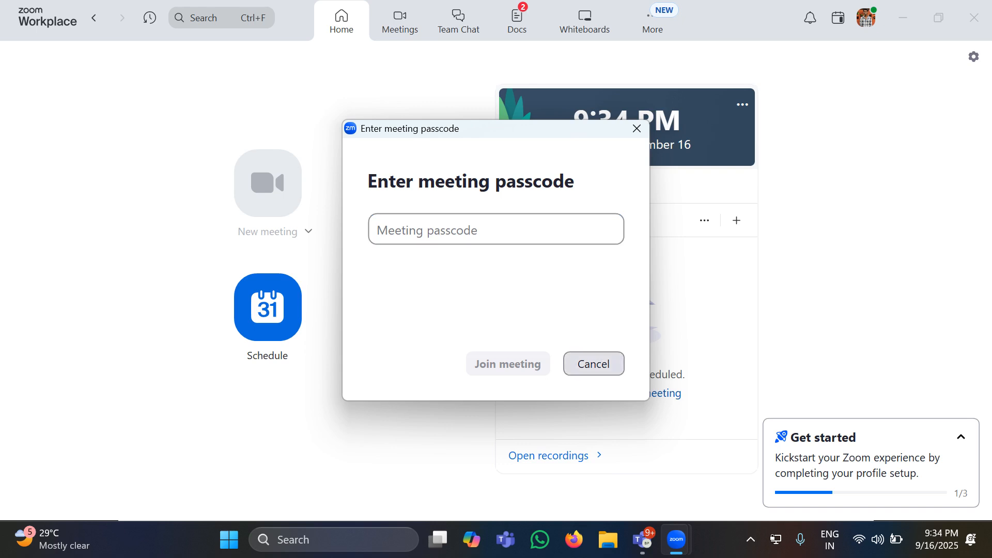
{"action": "left_click", "coordinate": [593, 364]}
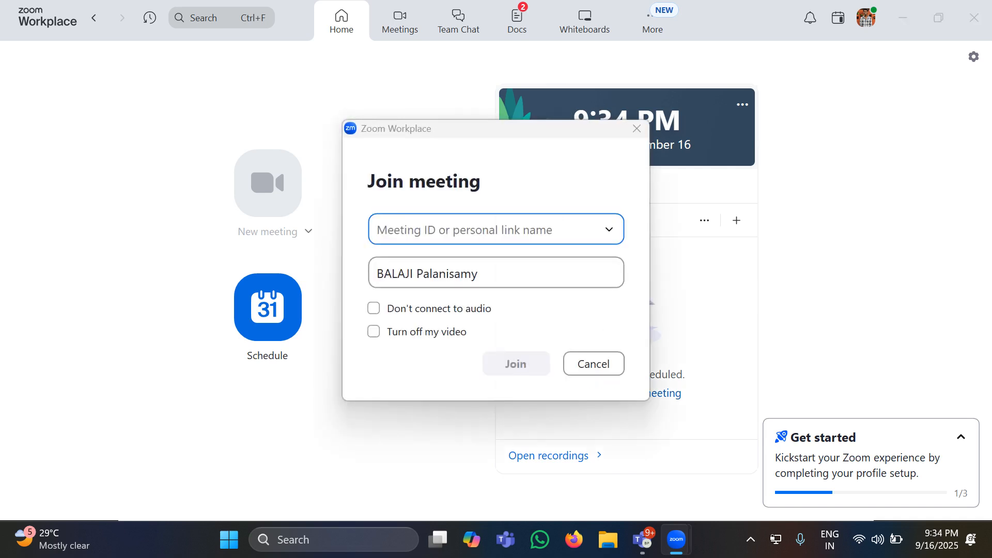
Fill in the meeting ID from the copied invite link, shorten the display name to the first name, and submit the join request
{"action": "key", "text": "ctrl+v"}
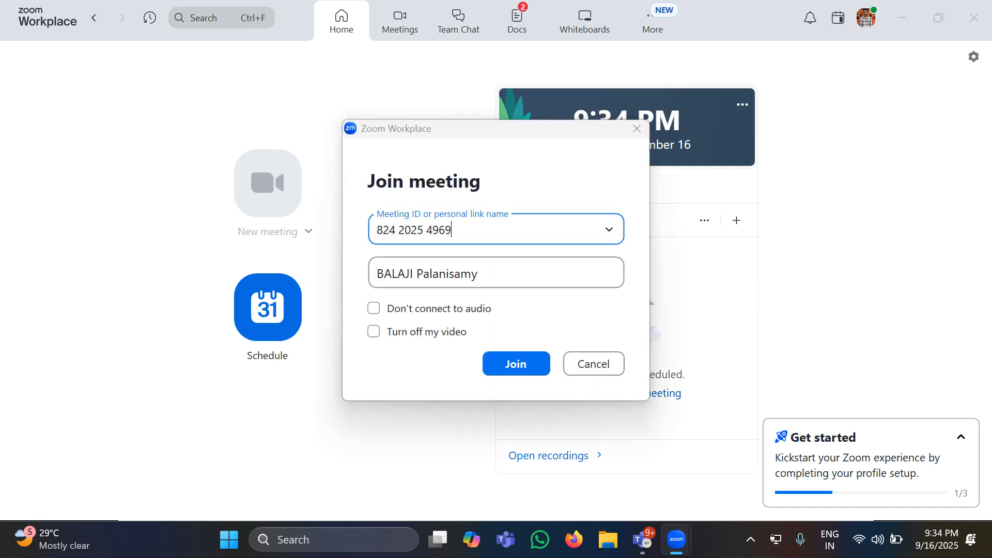
{"action": "left_click", "coordinate": [479, 274]}
{"action": "key", "text": "BackSpace"}
{"action": "key", "text": "BackSpace"}
{"action": "key", "text": "BackSpace"}
{"action": "key", "text": "BackSpace"}
{"action": "key", "text": "BackSpace"}
{"action": "key", "text": "BackSpace"}
{"action": "key", "text": "BackSpace"}
{"action": "key", "text": "BackSpace"}
{"action": "key", "text": "BackSpace"}
{"action": "key", "text": "BackSpace"}
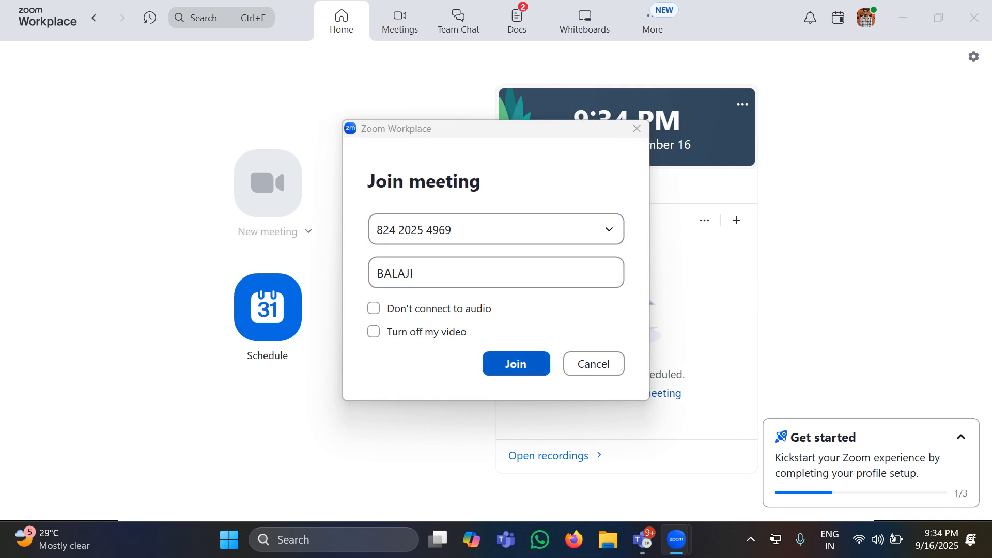
{"action": "key", "text": "Return"}
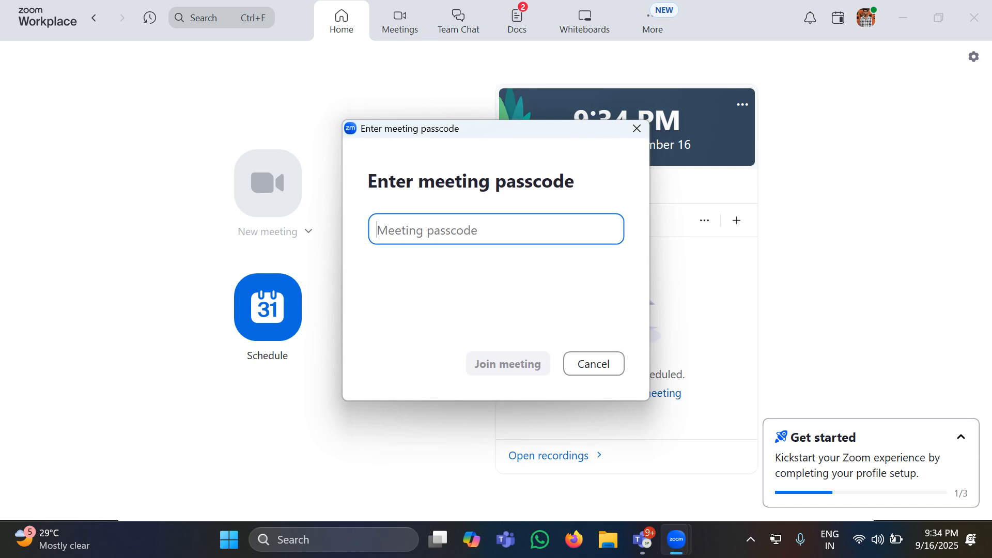
Enter the meeting passcode, mute the audio in the preview and join the SAP BTP meeting
{"action": "type", "text": "***"}
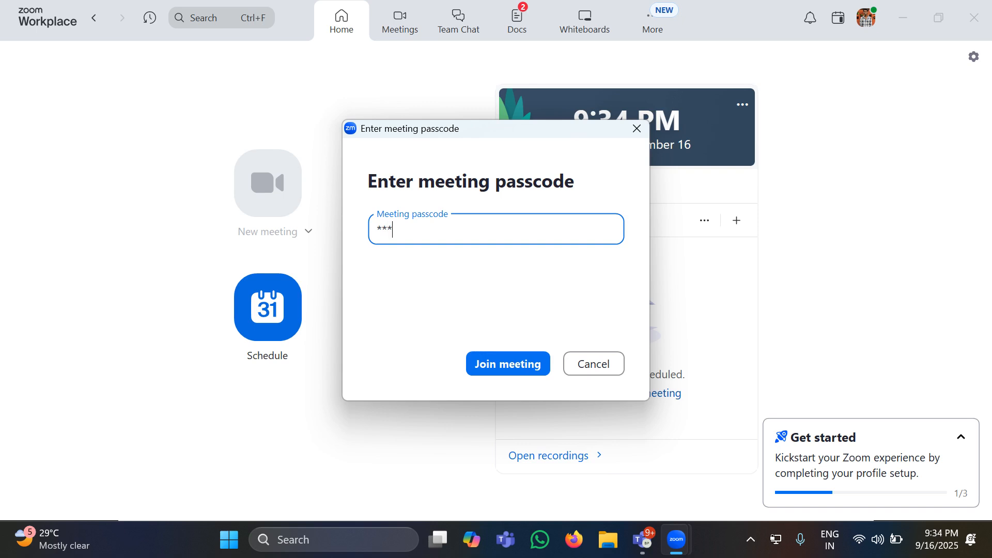
{"action": "type", "text": "***"}
{"action": "key", "text": "Return"}
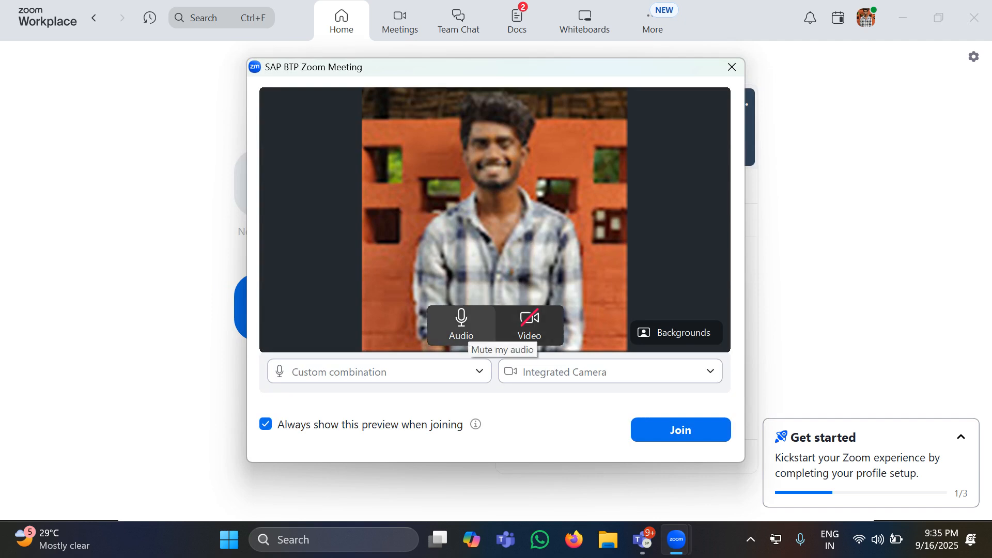
{"action": "left_click", "coordinate": [462, 323]}
{"action": "left_click", "coordinate": [681, 430]}
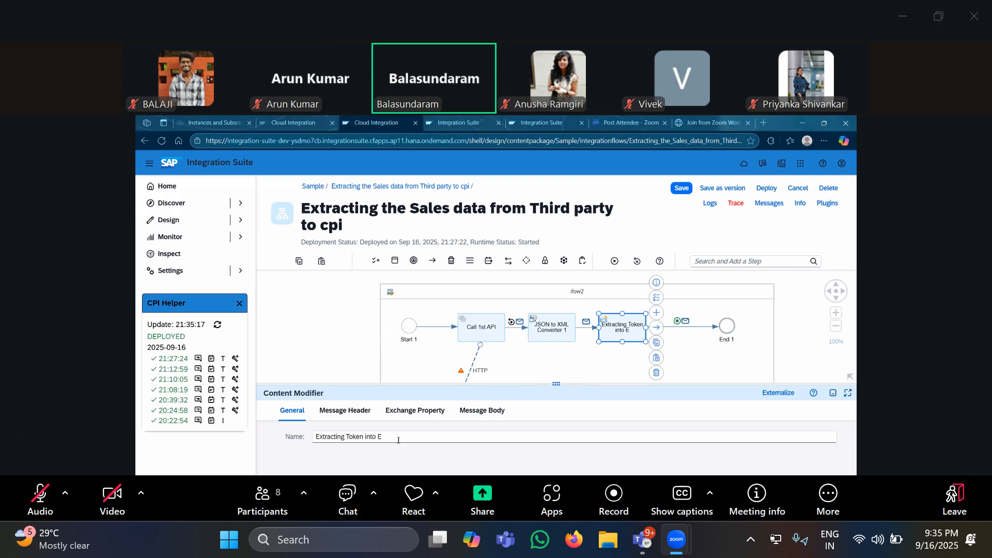
Check the meeting's participant list and close it
{"action": "left_click", "coordinate": [217, 499]}
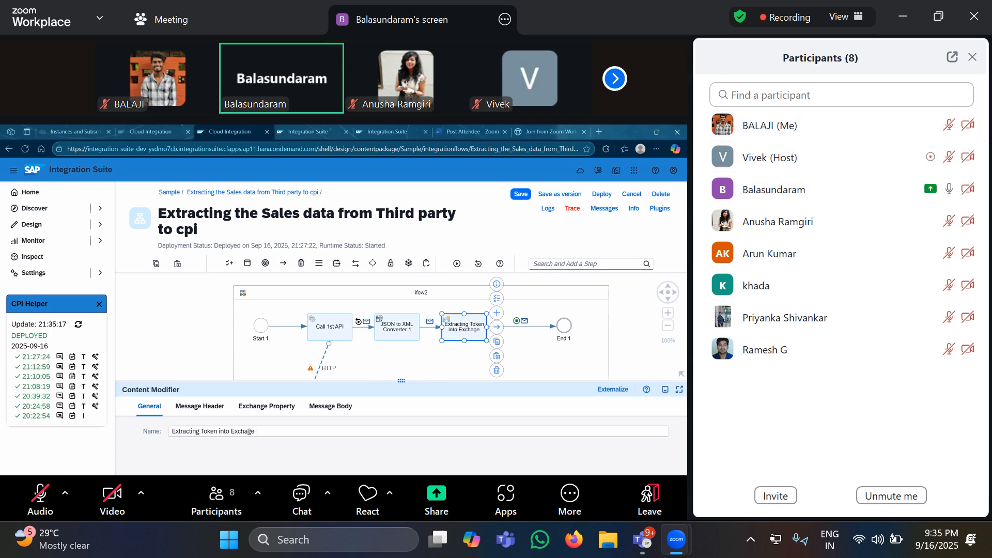
{"action": "left_click", "coordinate": [972, 57]}
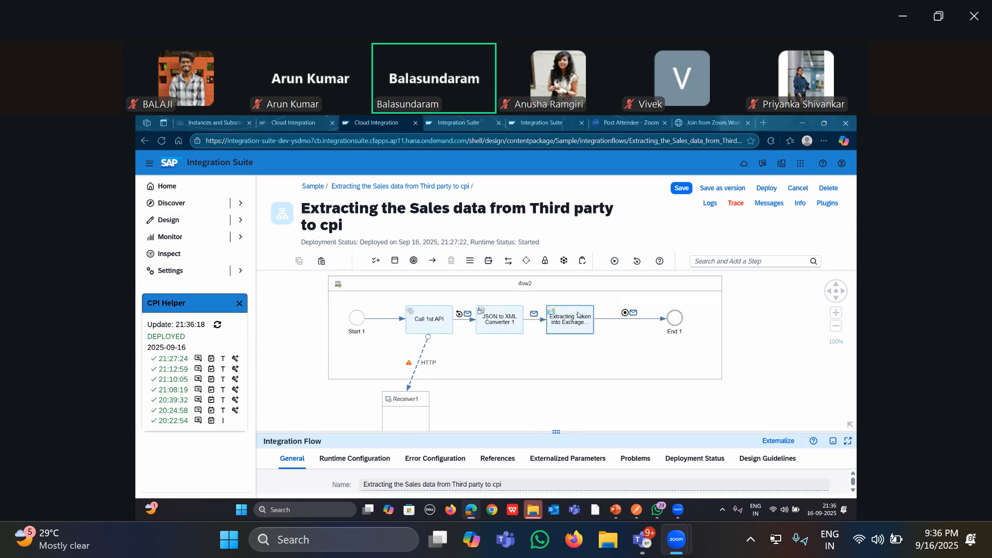
{"action": "left_click", "coordinate": [582, 381]}
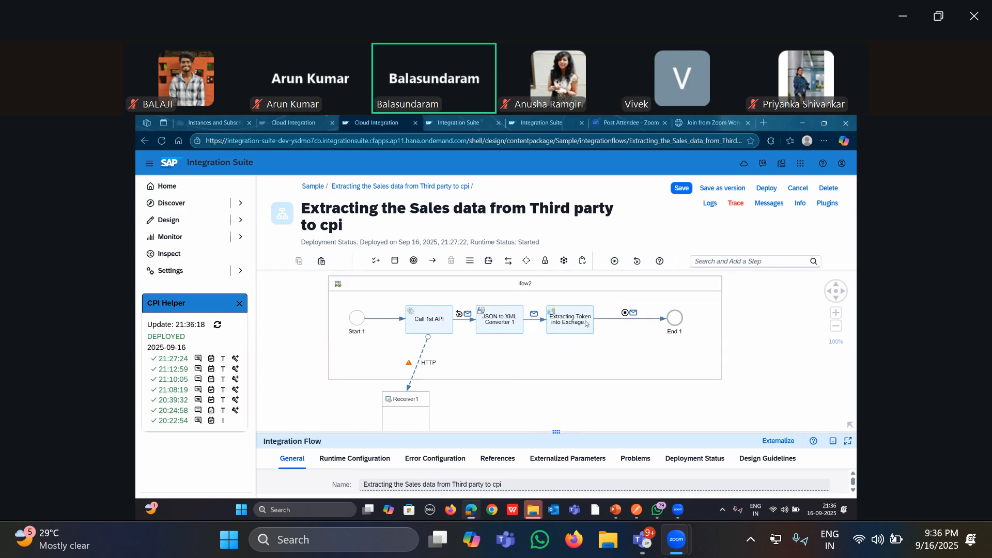
{"action": "left_click", "coordinate": [573, 326]}
{"action": "left_click", "coordinate": [565, 379]}
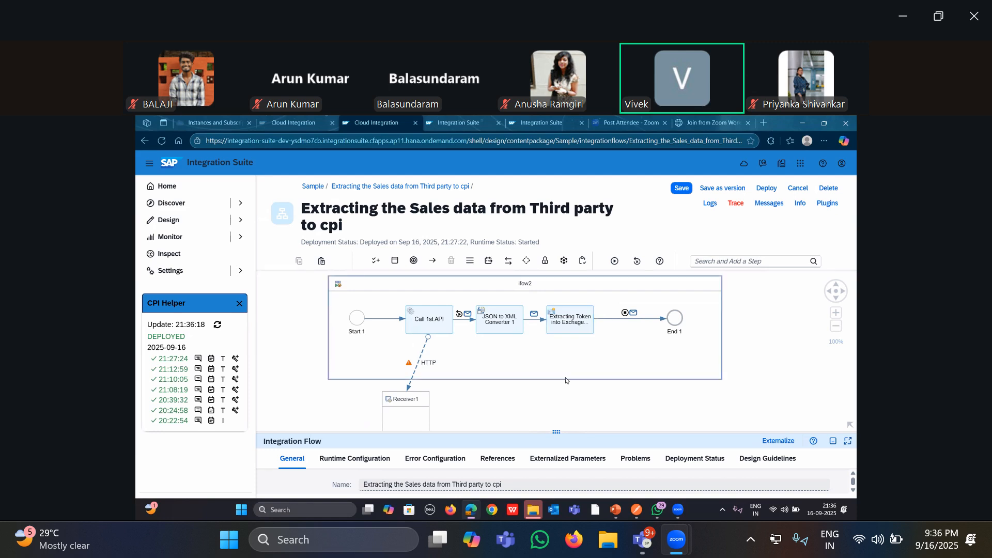
{"action": "left_click_drag", "start_coordinate": [562, 392], "coordinate": [551, 396]}
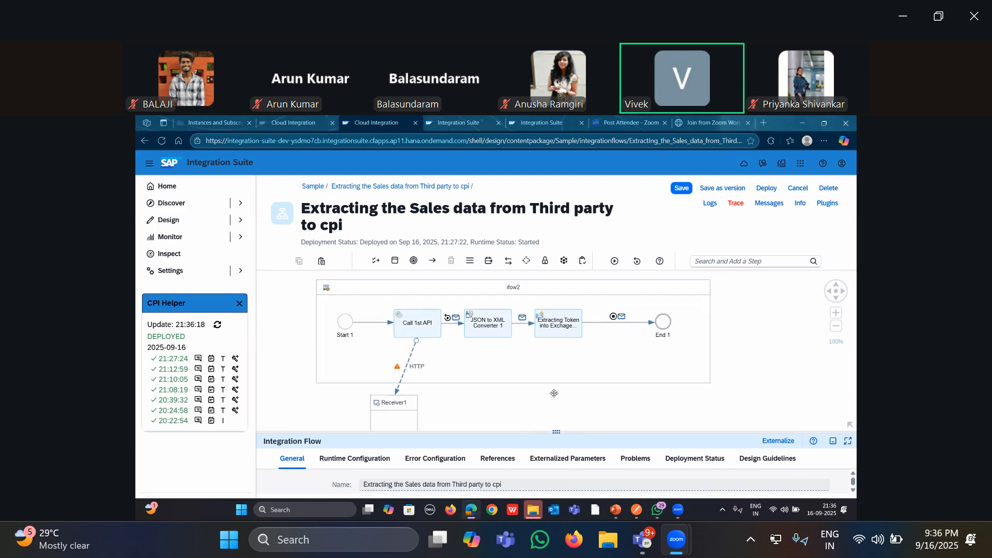
{"action": "left_click", "coordinate": [567, 320]}
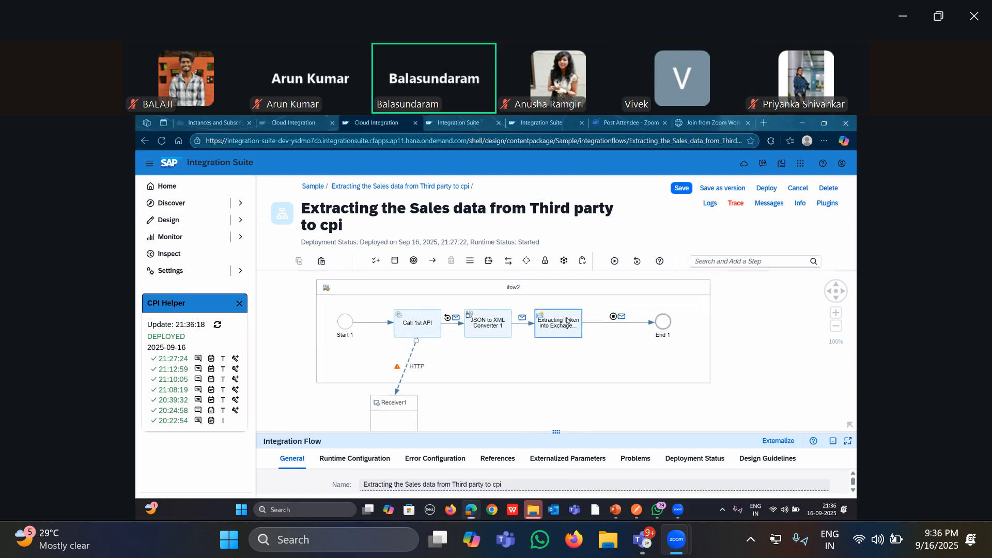
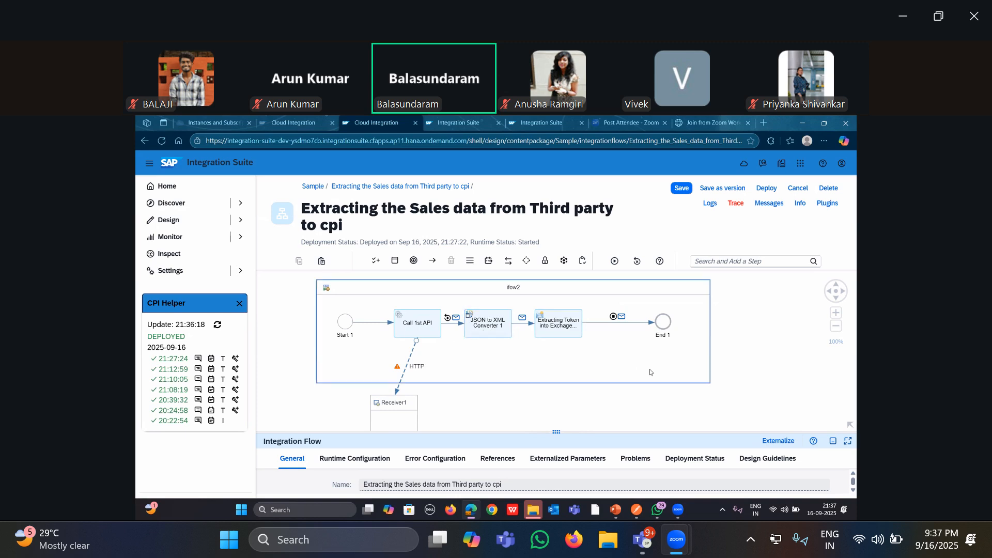
Review the exchange property defined in the token-extracting content modifier of the second process
{"action": "left_click_drag", "start_coordinate": [739, 307], "coordinate": [752, 320]}
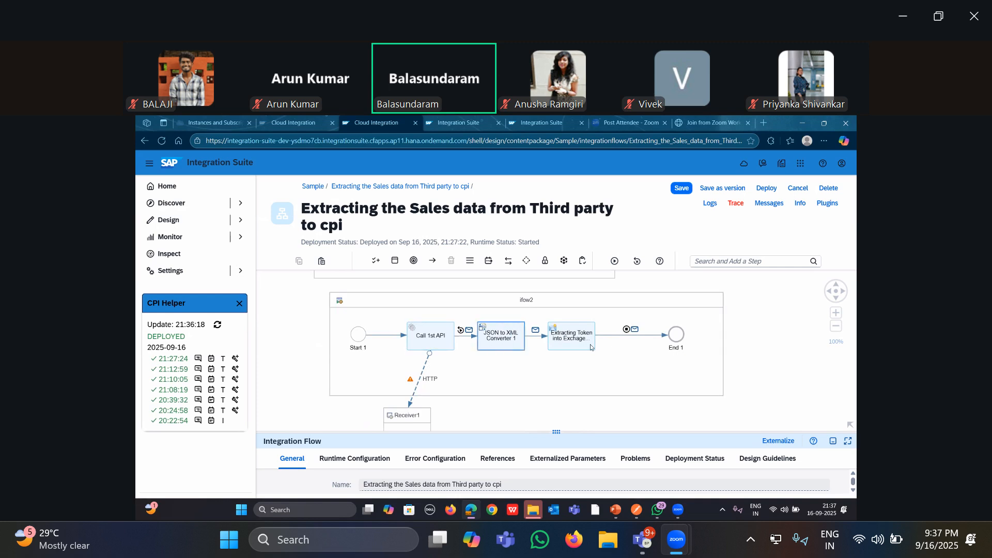
{"action": "left_click", "coordinate": [572, 336]}
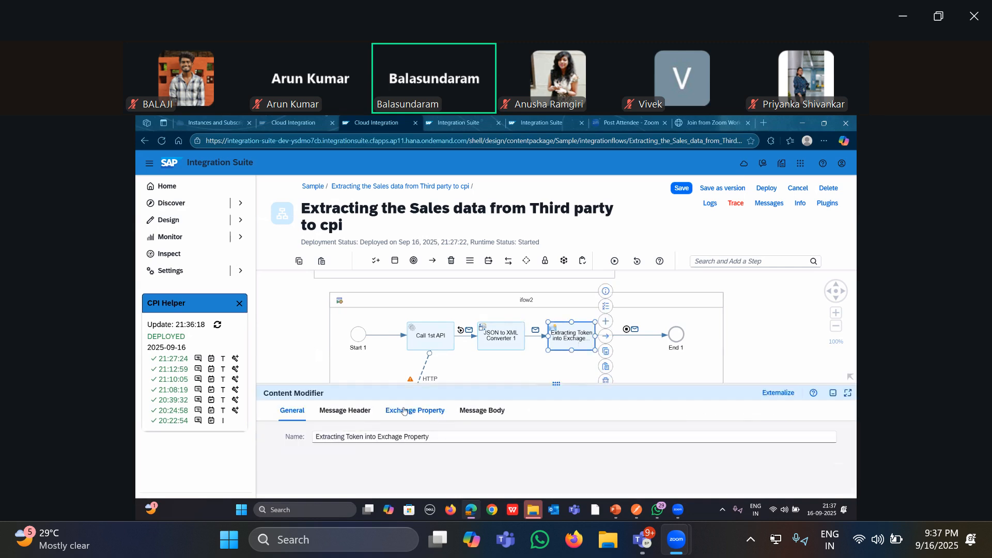
{"action": "left_click", "coordinate": [404, 411]}
{"action": "left_click_drag", "start_coordinate": [551, 384], "coordinate": [569, 436]}
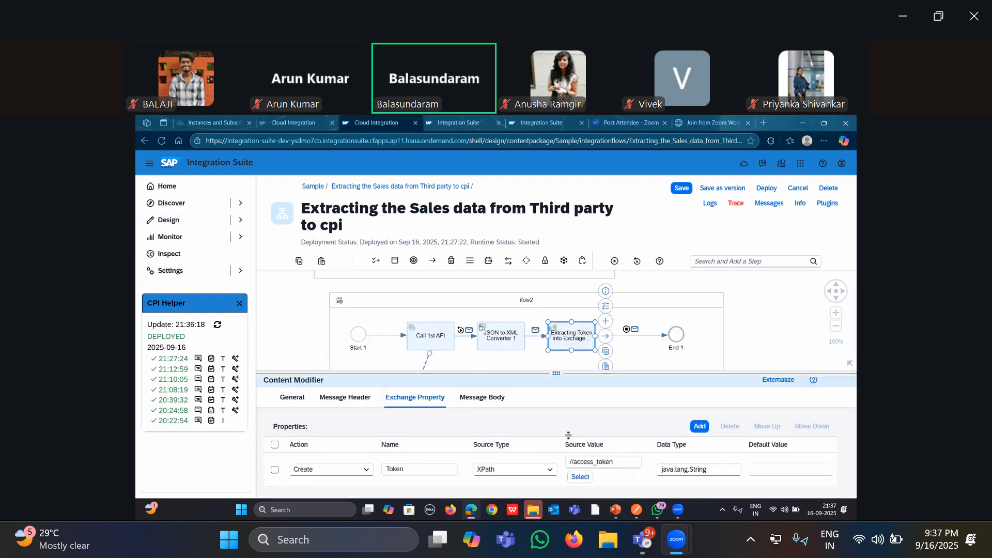
{"action": "left_click", "coordinate": [794, 388]}
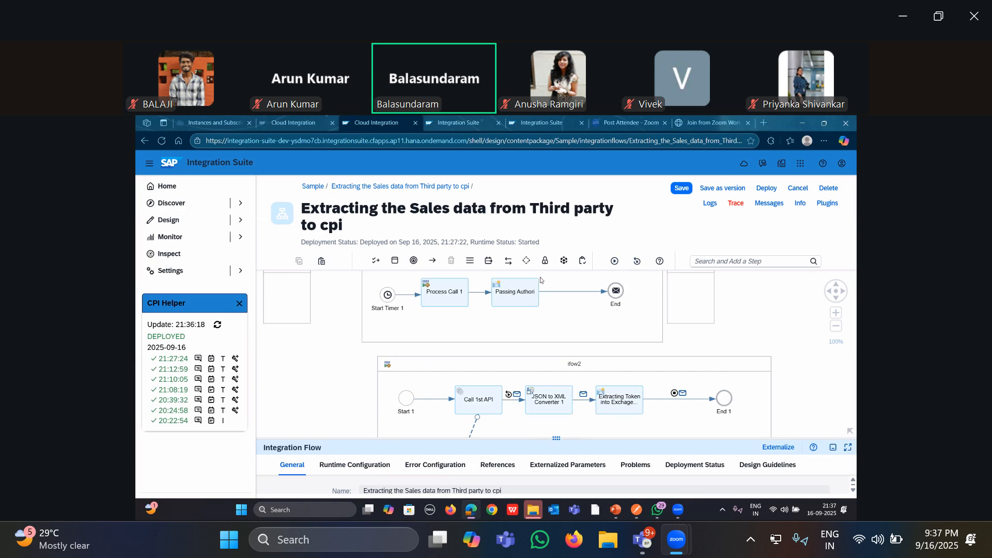
Rename the content modifier after Process Call 1 as "Passing Authorization"
{"action": "left_click", "coordinate": [513, 294]}
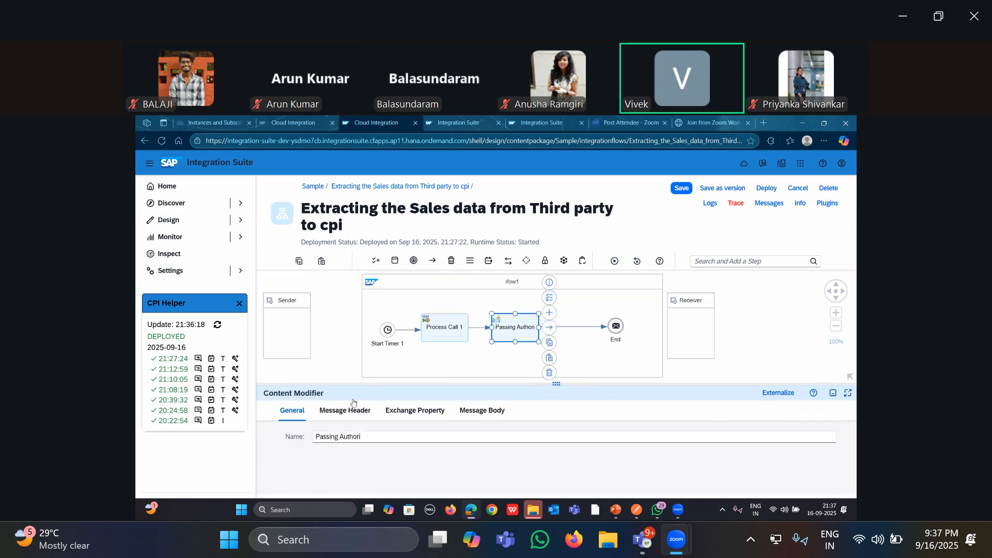
{"action": "left_click", "coordinate": [369, 440]}
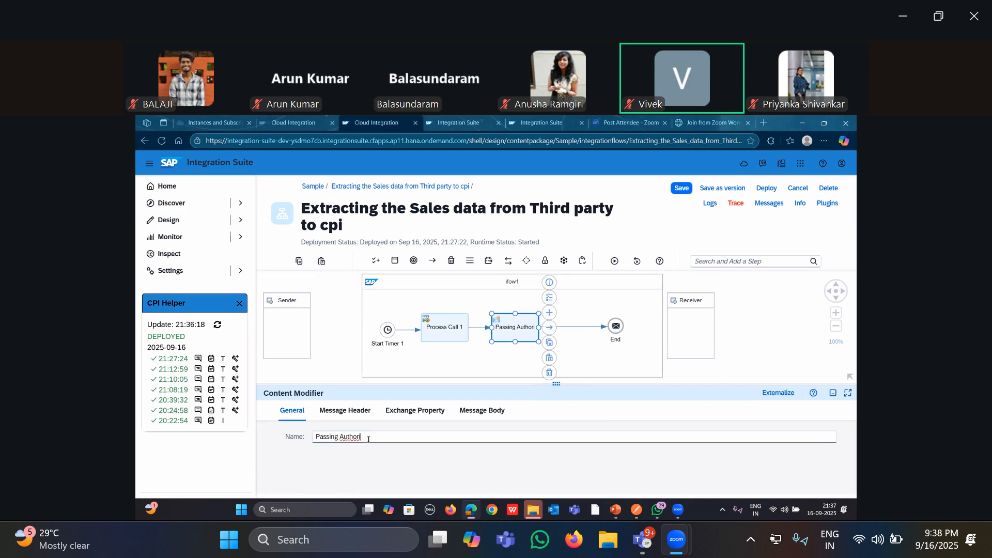
{"action": "type", "text": "zation"}
Add a message header named Authorization to the Passing Authorization content modifier, copying the name from the Sales data request in Postman
{"action": "left_click_drag", "start_coordinate": [563, 379], "coordinate": [559, 273]}
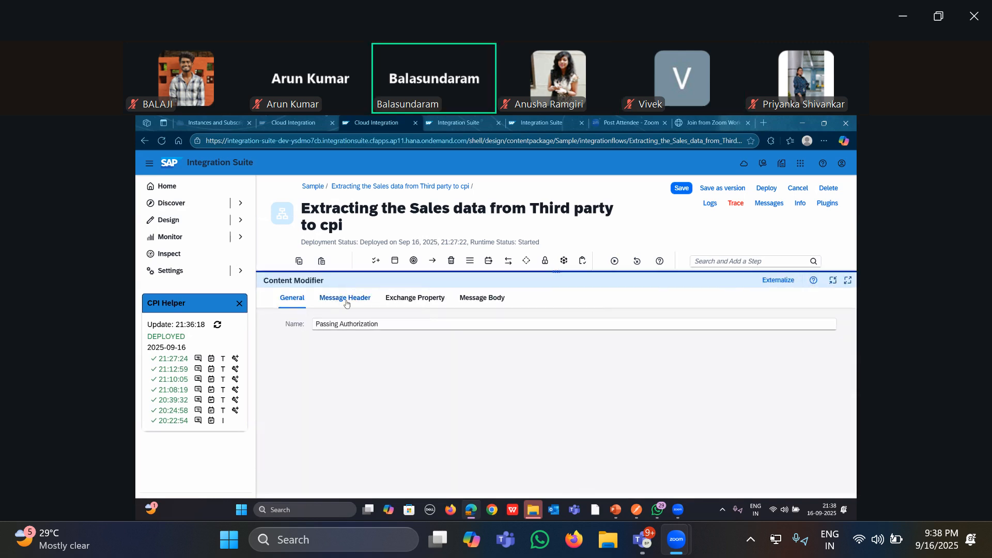
{"action": "left_click", "coordinate": [344, 298]}
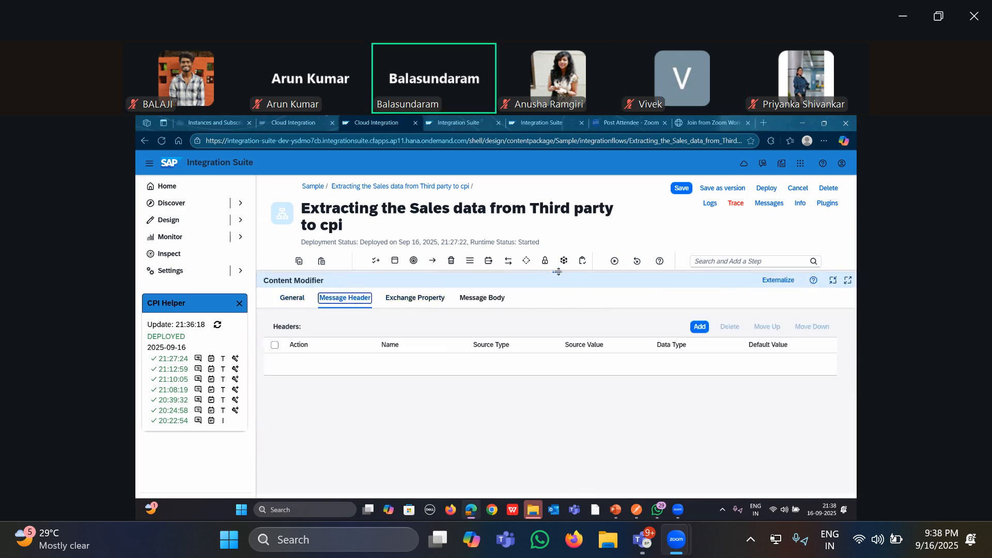
{"action": "left_click", "coordinate": [700, 327]}
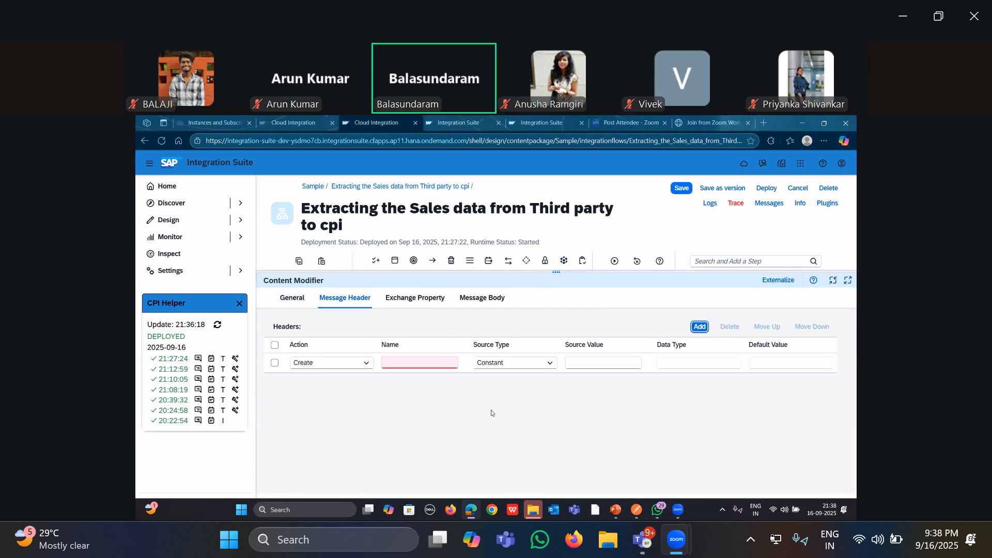
{"action": "key", "text": "alt+Tab"}
{"action": "double_click", "coordinate": [389, 259]}
{"action": "key", "text": "ctrl+c"}
{"action": "key", "text": "alt+Tab"}
{"action": "left_click", "coordinate": [420, 363]}
{"action": "key", "text": "ctrl+v"}
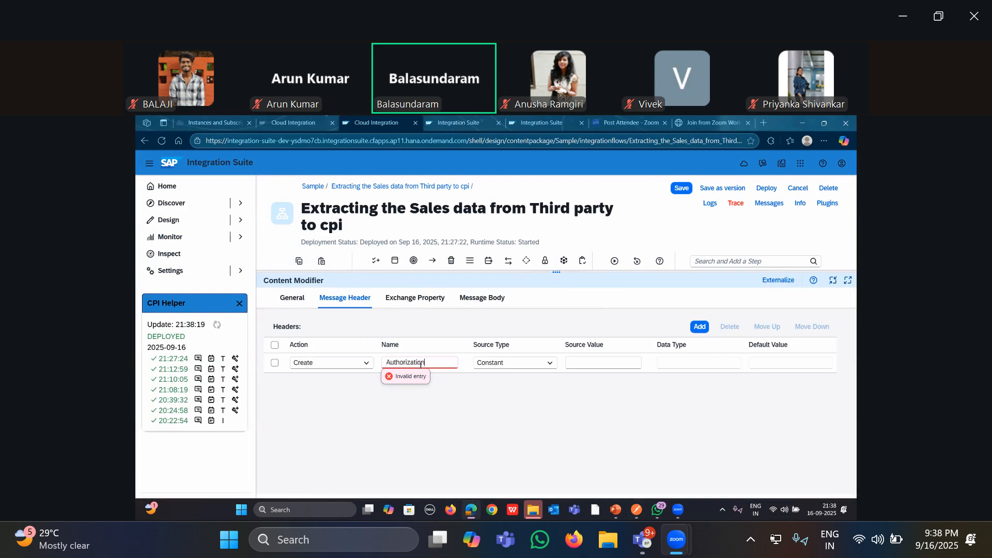
Check the header's source type options and the Authorization value format in Postman's Sales data request
{"action": "left_click", "coordinate": [553, 364]}
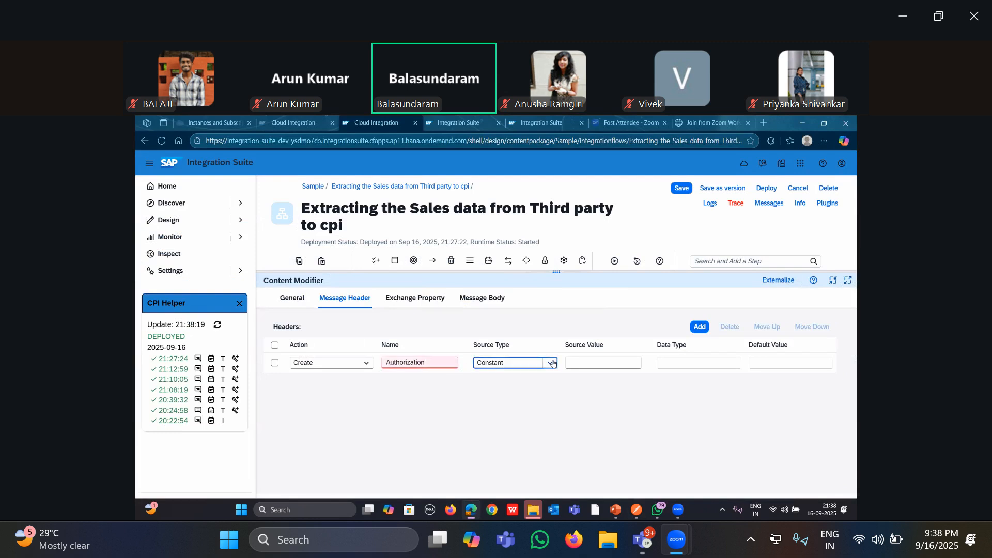
{"action": "key", "text": "alt+Tab"}
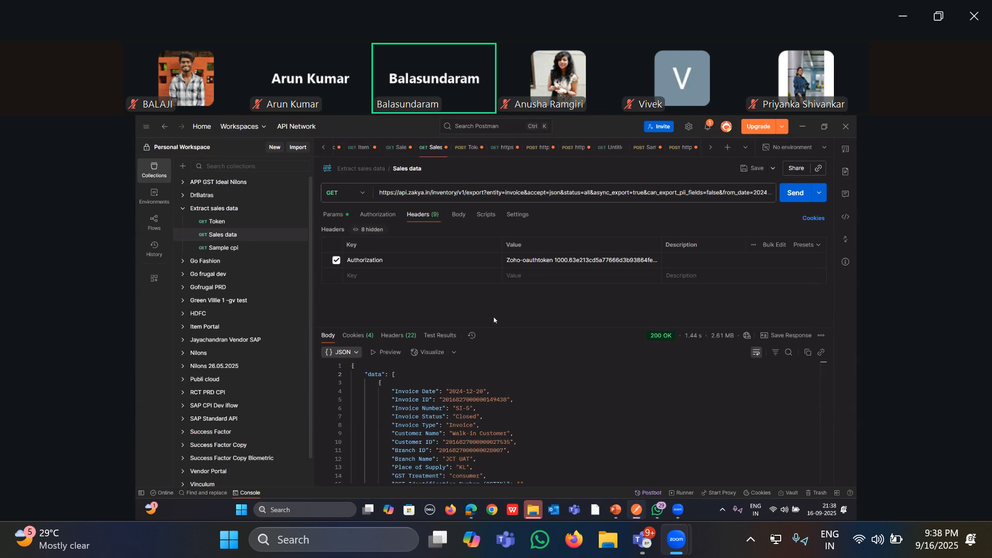
{"action": "key", "text": "alt+Tab"}
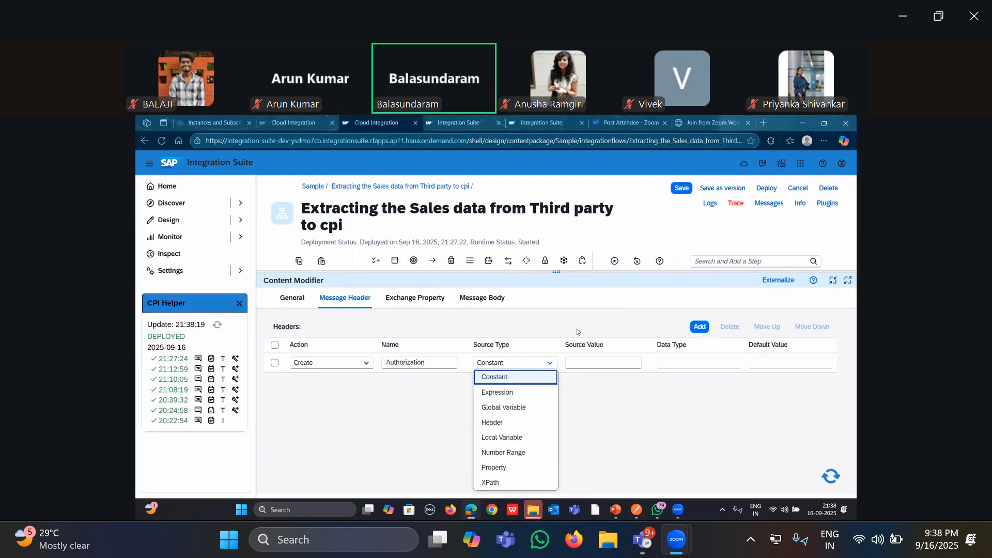
Review the name of the exchange property in the token-extracting content modifier of the second process
{"action": "left_click_drag", "start_coordinate": [558, 272], "coordinate": [558, 416]}
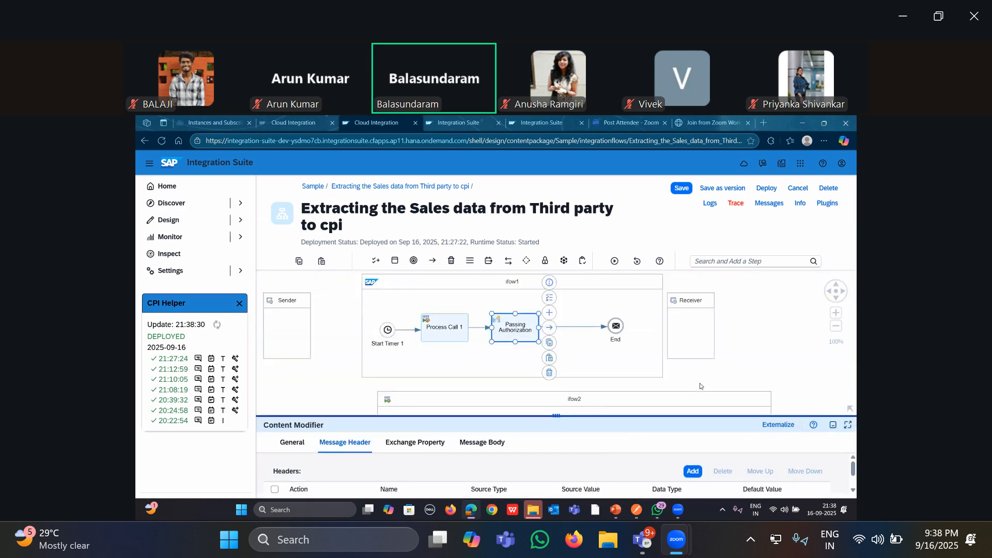
{"action": "left_click_drag", "start_coordinate": [700, 381], "coordinate": [684, 249]}
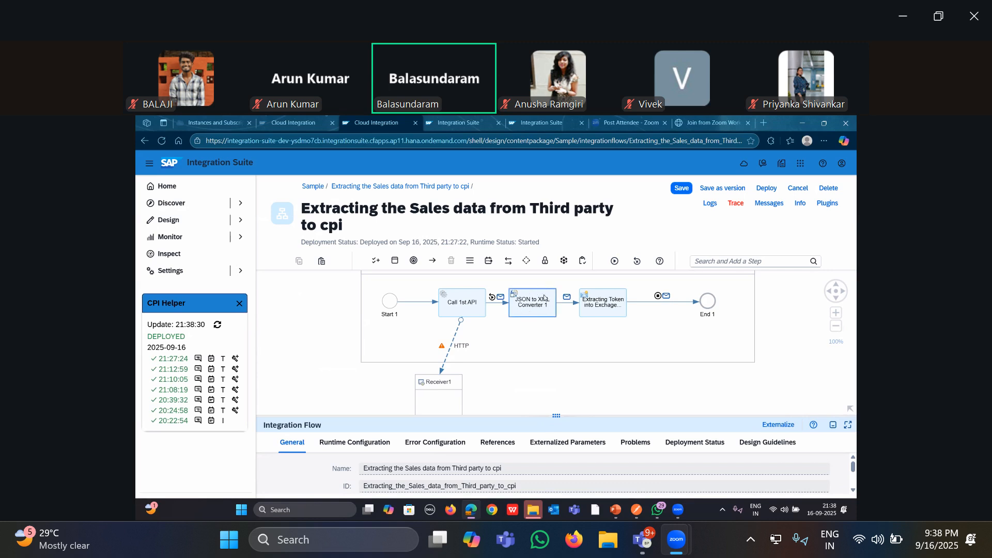
{"action": "left_click", "coordinate": [604, 306]}
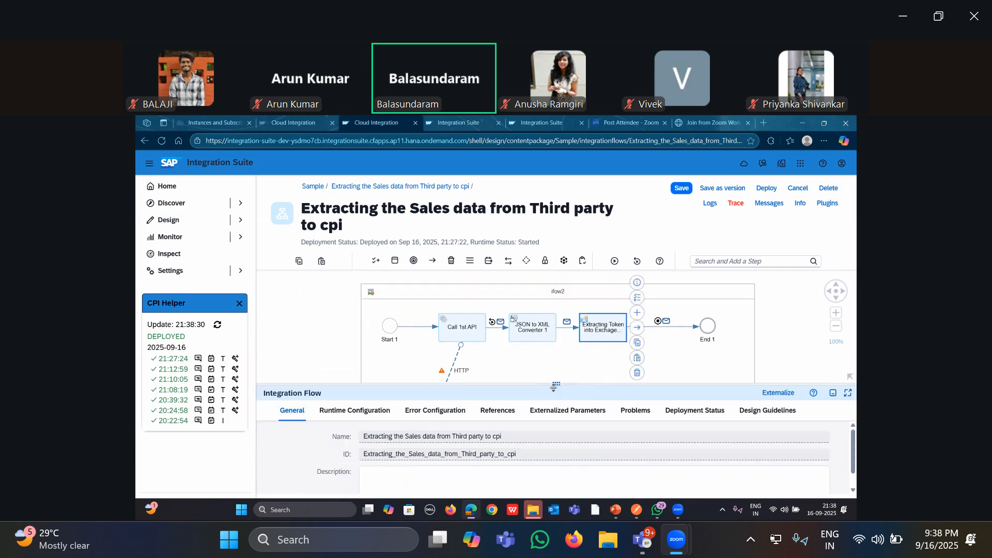
{"action": "left_click_drag", "start_coordinate": [554, 388], "coordinate": [557, 314]}
{"action": "left_click", "coordinate": [429, 339]}
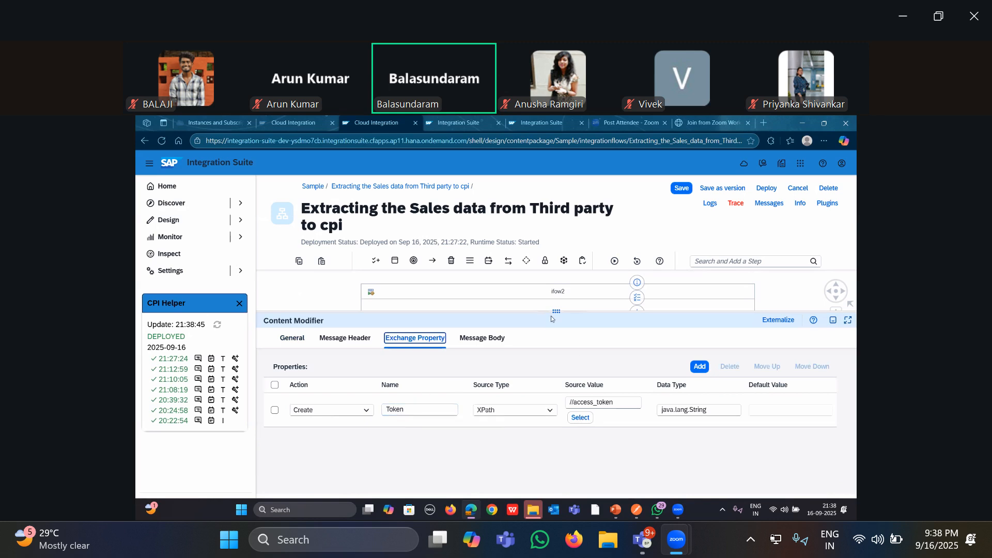
{"action": "double_click", "coordinate": [398, 411]}
{"action": "left_click_drag", "start_coordinate": [556, 312], "coordinate": [555, 417]}
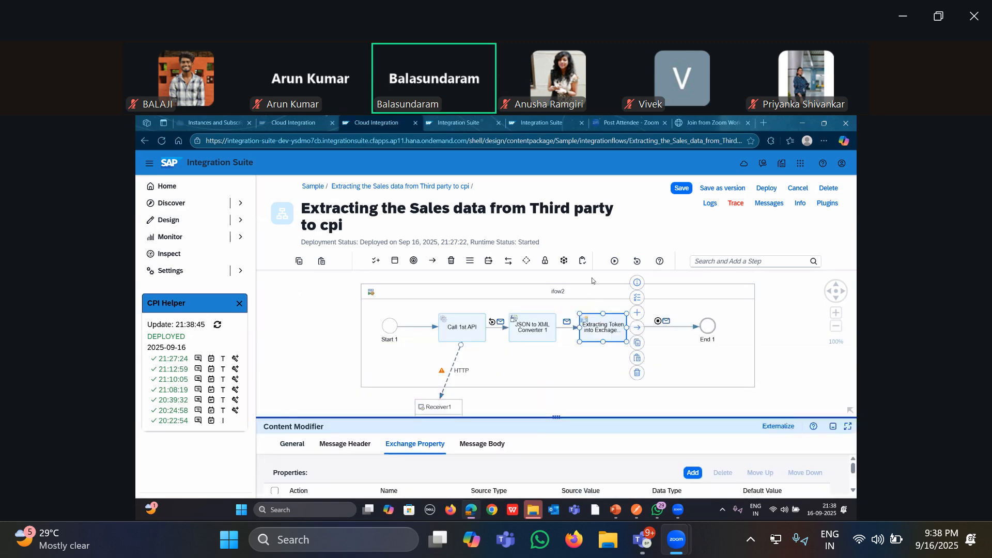
Return to the first process and look at the Passing Authorization content modifier's general settings
{"action": "left_click", "coordinate": [593, 281]}
{"action": "scroll", "coordinate": [494, 314], "scroll_direction": "up", "scroll_amount": 3}
{"action": "scroll", "coordinate": [482, 294], "scroll_direction": "up", "scroll_amount": 2}
{"action": "left_click", "coordinate": [483, 295]}
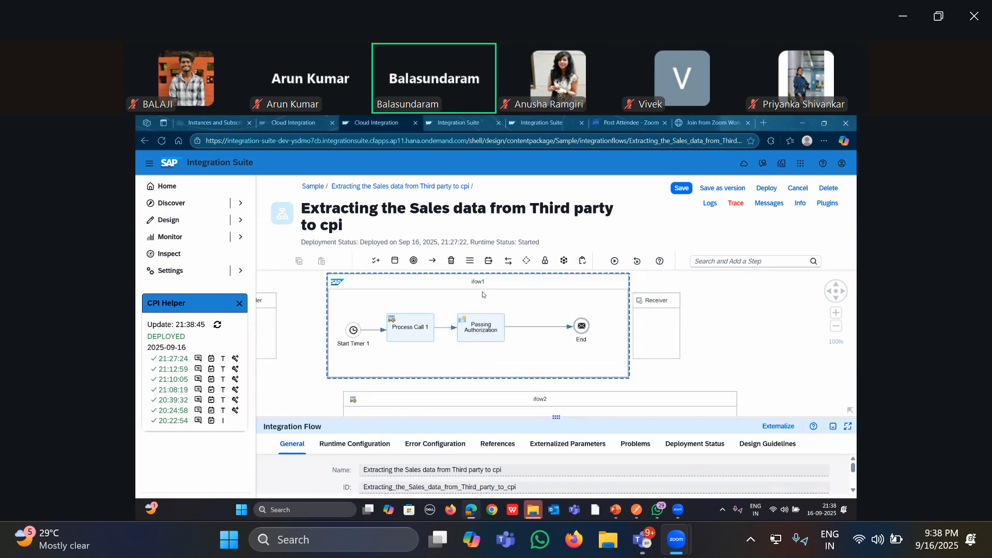
{"action": "left_click", "coordinate": [486, 331]}
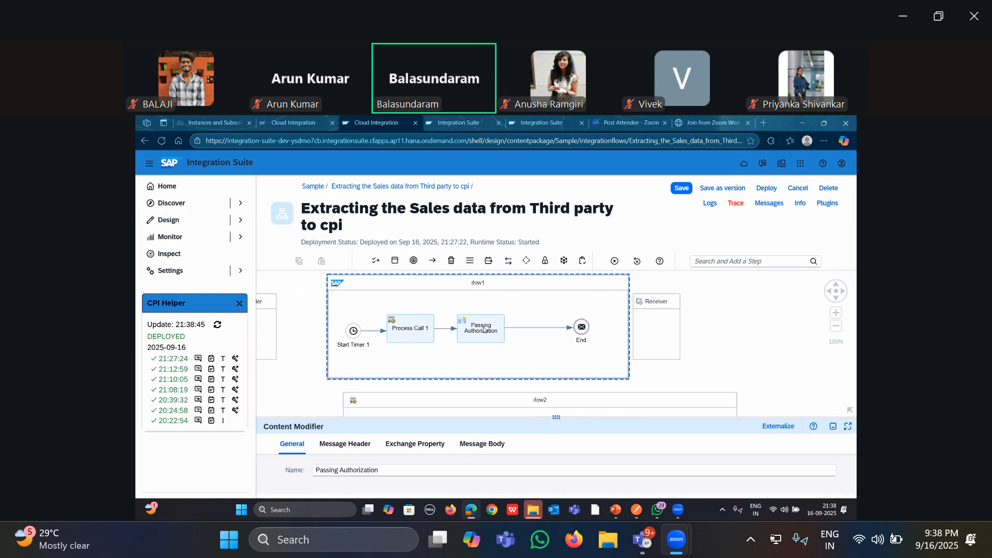
{"action": "left_click", "coordinate": [709, 370]}
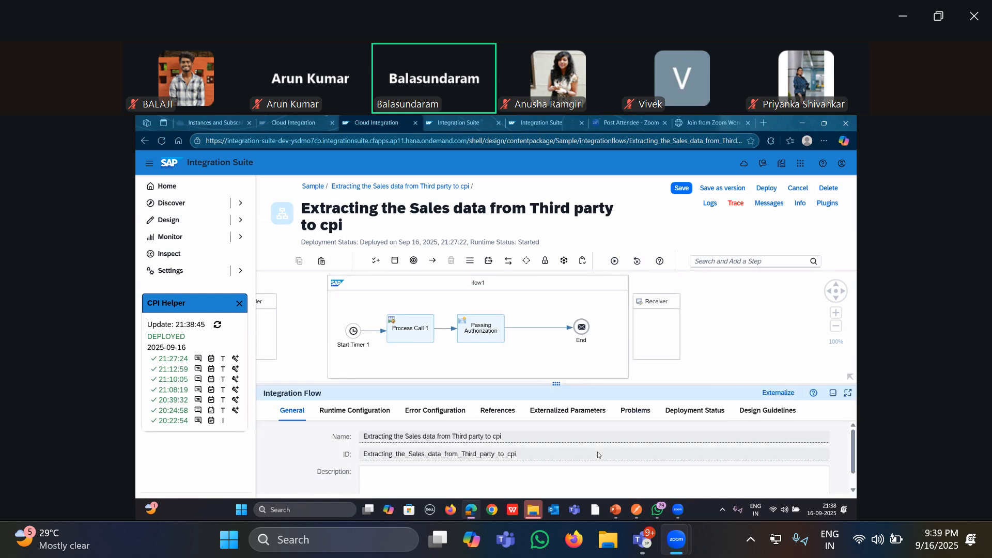
Select the Authorization value's prefix in Postman's Sales data request and reopen the message headers of the Passing Authorization content modifier
{"action": "key", "text": "alt+Tab"}
{"action": "left_click", "coordinate": [524, 262]}
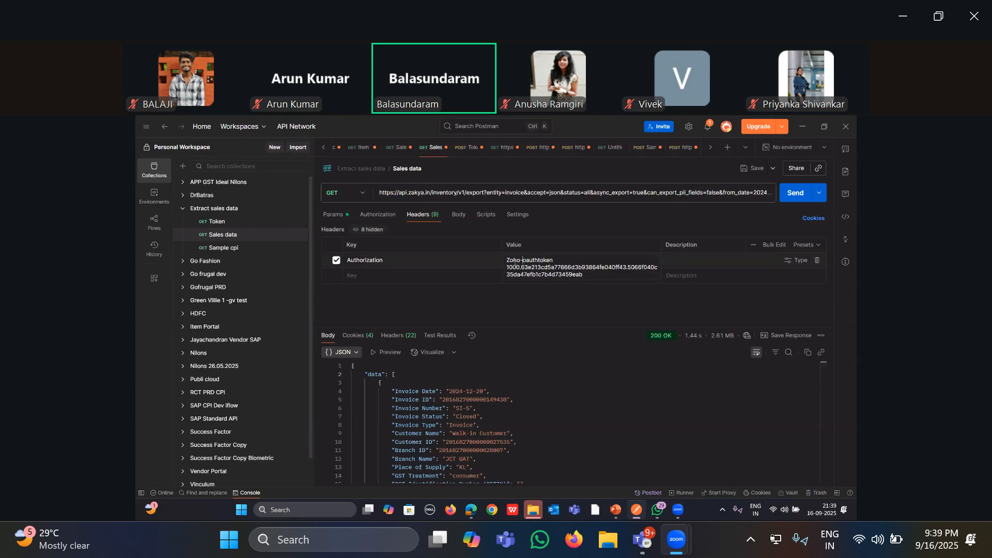
{"action": "left_click_drag", "start_coordinate": [508, 261], "coordinate": [557, 261]}
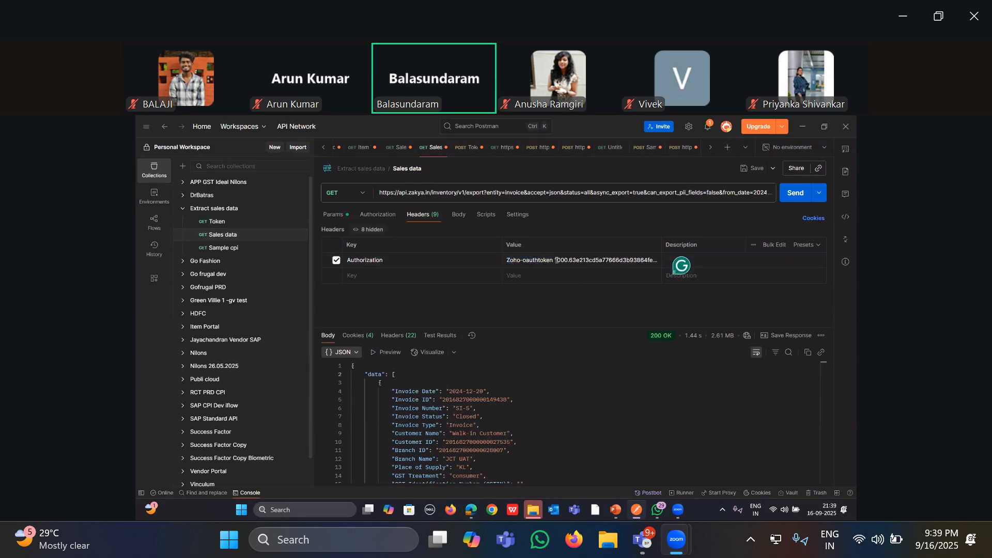
{"action": "key", "text": "alt+Tab"}
{"action": "left_click", "coordinate": [481, 325]}
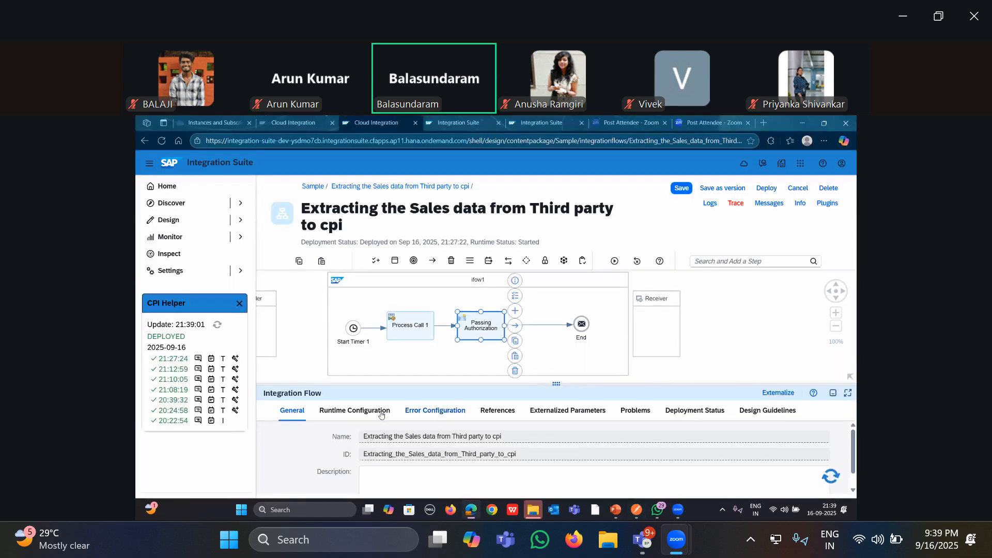
{"action": "left_click", "coordinate": [386, 411]}
{"action": "left_click", "coordinate": [345, 411]}
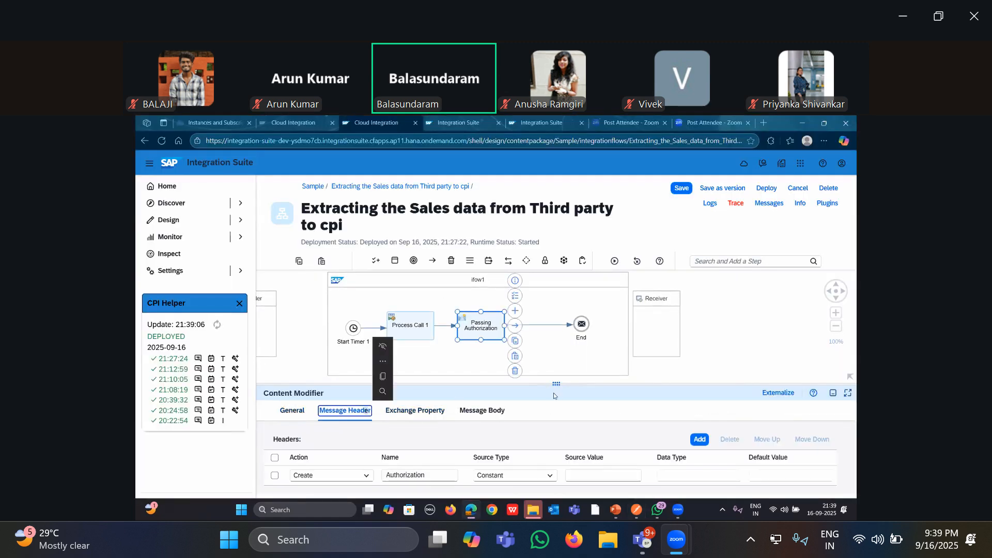
{"action": "left_click", "coordinate": [556, 383]}
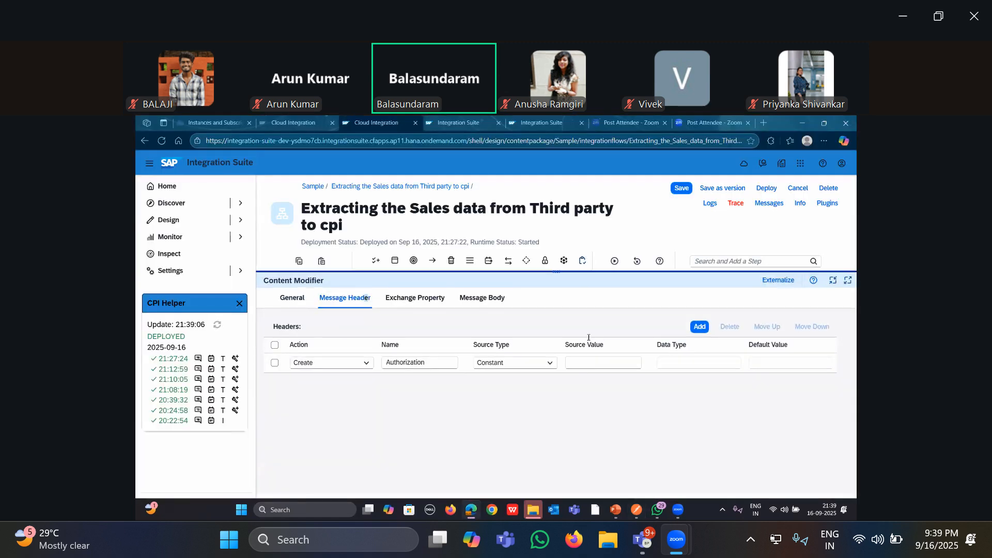
Try to paste the copied Authorization entry with its access token as the header's source value, and check the clipboard history
{"action": "left_click", "coordinate": [585, 366]}
{"action": "key", "text": "ctrl+v"}
{"action": "key", "text": "ctrl+a"}
{"action": "key", "text": "BackSpace"}
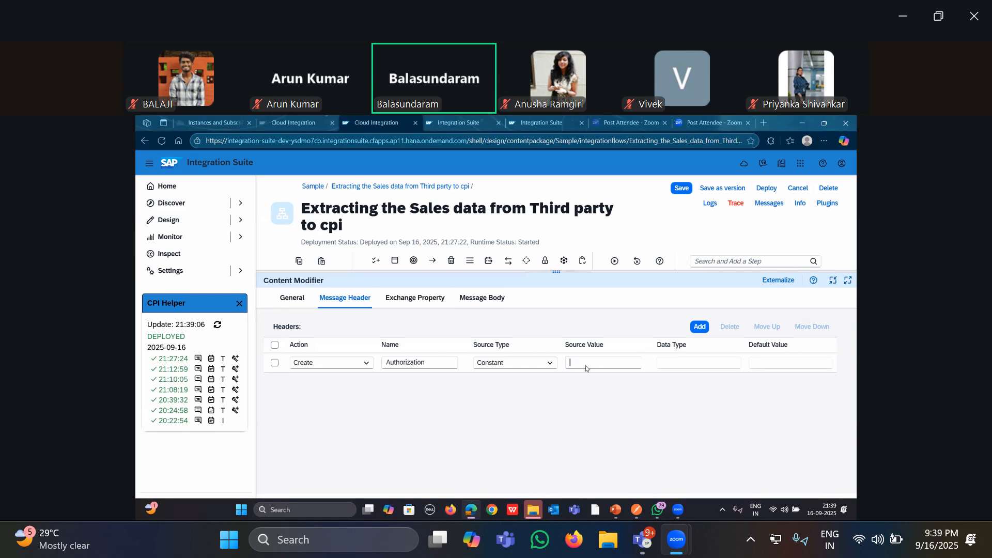
{"action": "key", "text": "super+v"}
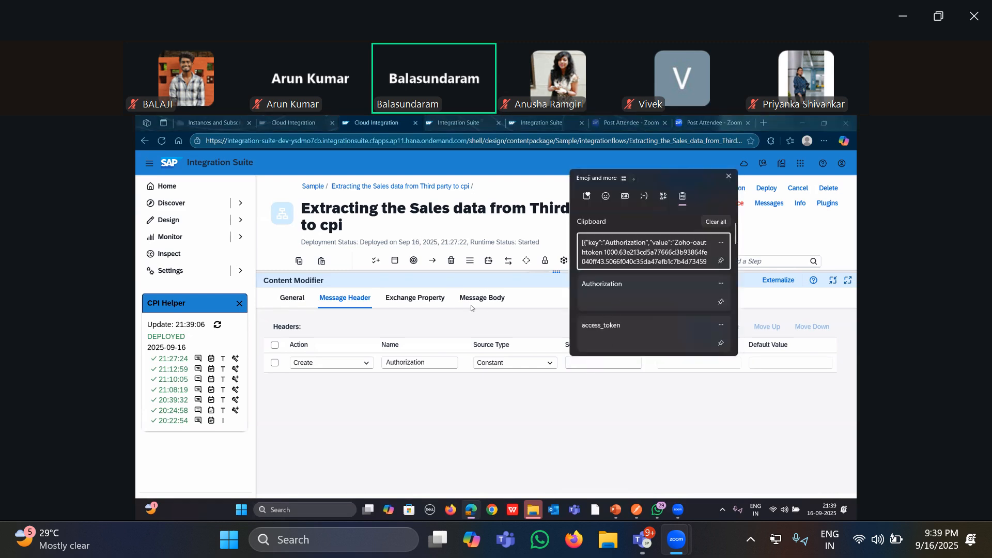
Set the Authorization header's source value to "Zoho-oauthtoken ${property.Token}", copying the prefix from the Sales data request in Postman
{"action": "key", "text": "alt+Tab"}
{"action": "left_click", "coordinate": [508, 260]}
{"action": "left_click_drag", "start_coordinate": [531, 261], "coordinate": [552, 261]}
{"action": "key", "text": "ctrl+c"}
{"action": "key", "text": "alt+Tab"}
{"action": "key", "text": "ctrl+v"}
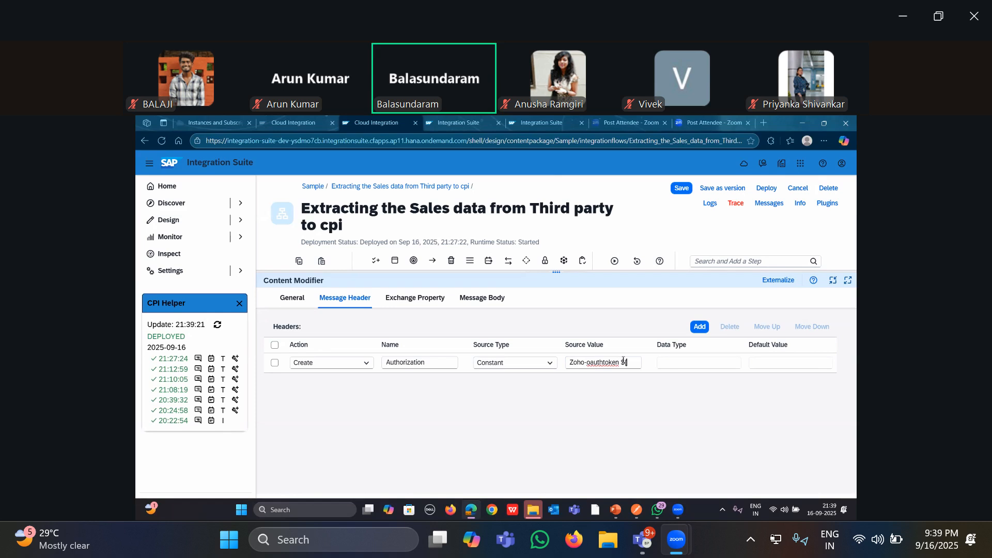
{"action": "type", "text": "perty.Token}"}
{"action": "left_click_drag", "start_coordinate": [594, 363], "coordinate": [644, 364]}
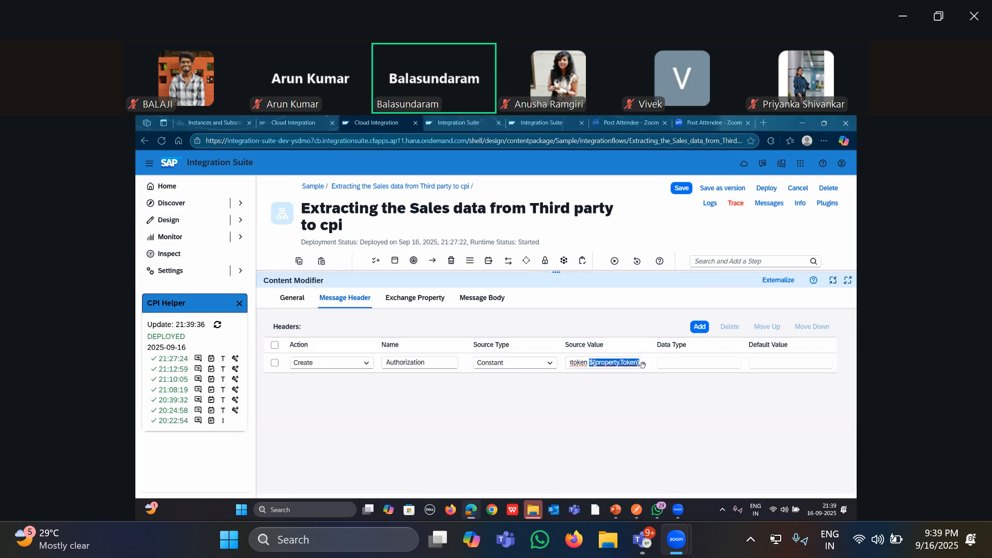
Compare the property referenced in the header with the exchange property defined in the second process's token-extracting content modifier
{"action": "left_click_drag", "start_coordinate": [556, 272], "coordinate": [561, 398]}
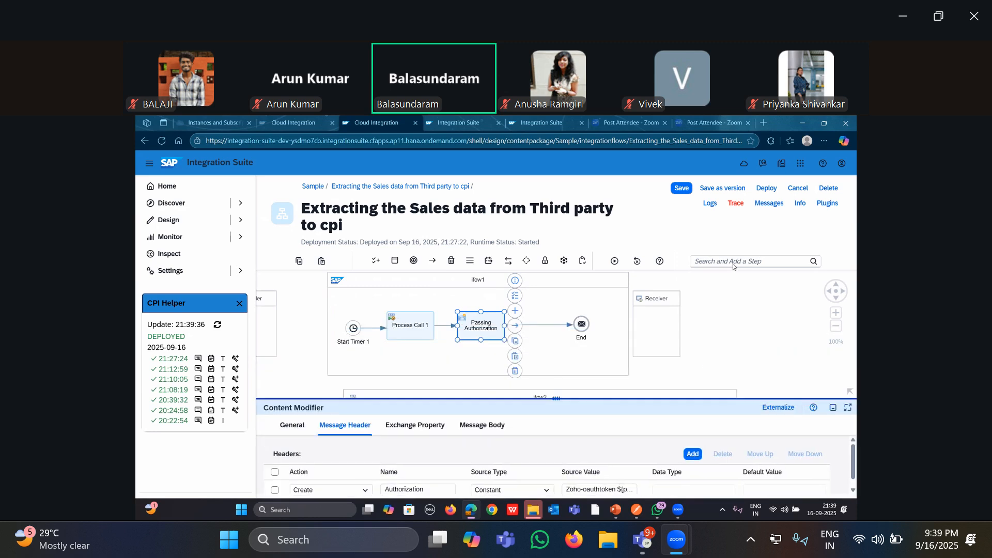
{"action": "left_click", "coordinate": [724, 353]}
{"action": "scroll", "coordinate": [519, 344], "scroll_direction": "down", "scroll_amount": 2}
{"action": "left_click", "coordinate": [601, 346]}
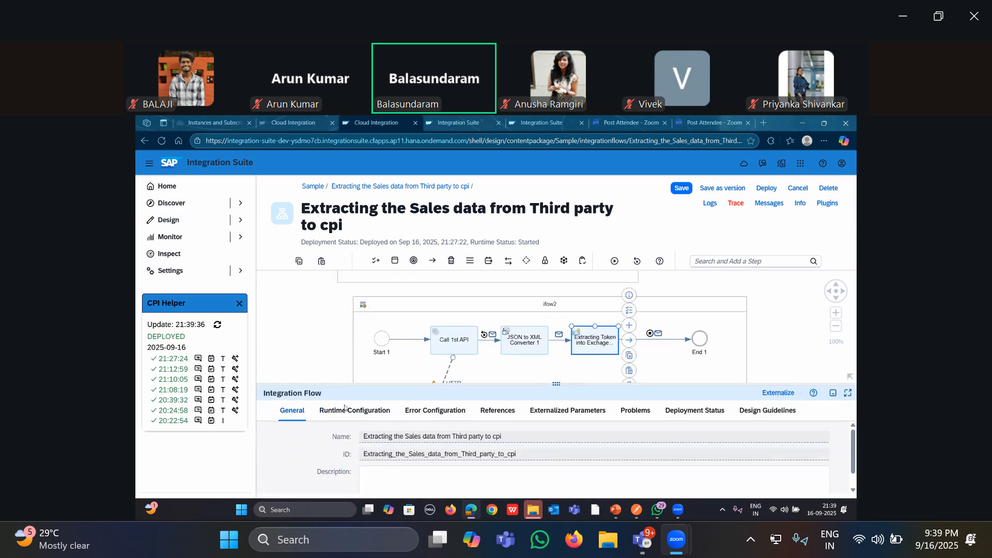
{"action": "left_click", "coordinate": [345, 411]}
{"action": "left_click", "coordinate": [415, 410]}
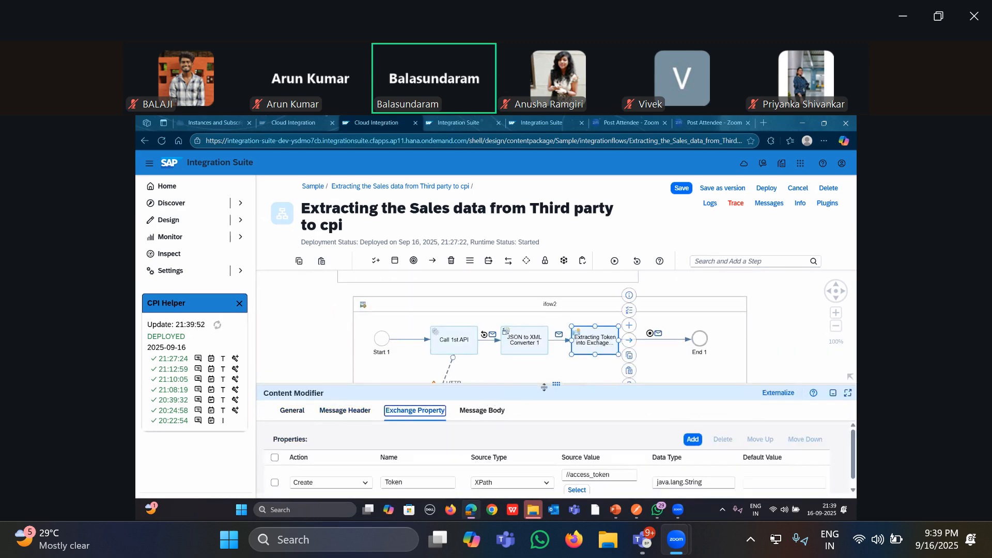
{"action": "left_click_drag", "start_coordinate": [557, 384], "coordinate": [556, 274]}
{"action": "left_click", "coordinate": [408, 369]}
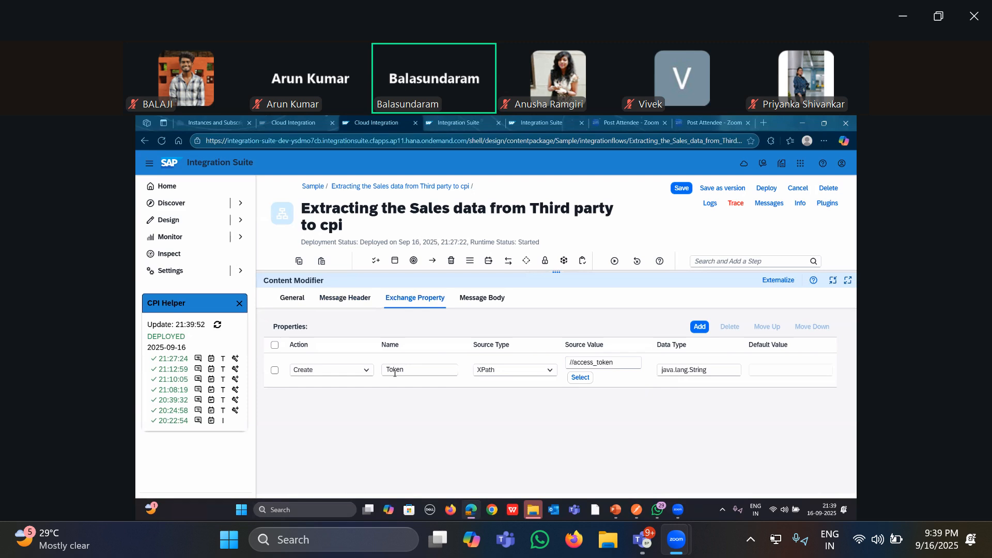
{"action": "left_click_drag", "start_coordinate": [557, 273], "coordinate": [543, 413]}
Set the Authorization header's source type to Expression and data type to java.lang.String in Passing Authorization, then view its message body settings
{"action": "left_click", "coordinate": [577, 294]}
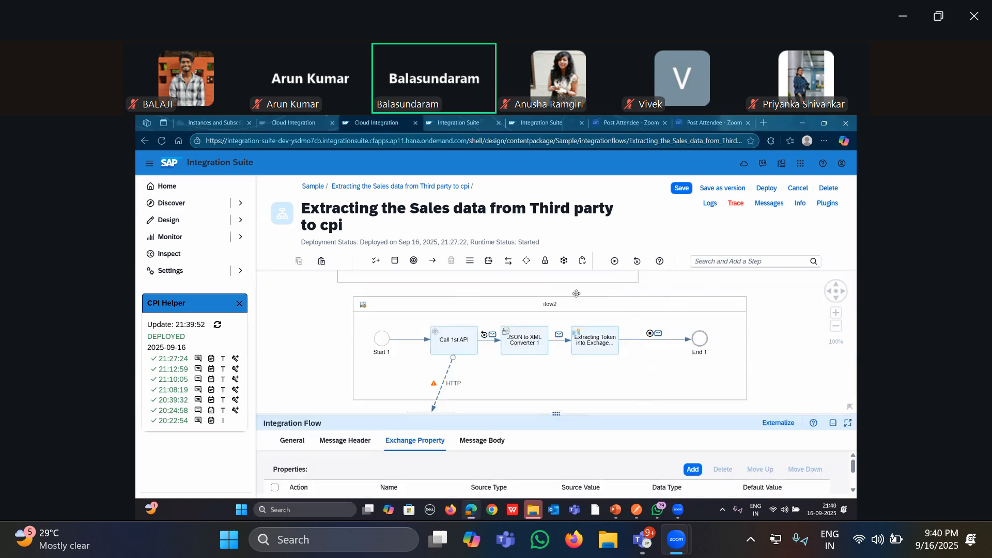
{"action": "left_click_drag", "start_coordinate": [576, 294], "coordinate": [491, 358]}
{"action": "left_click", "coordinate": [442, 304]}
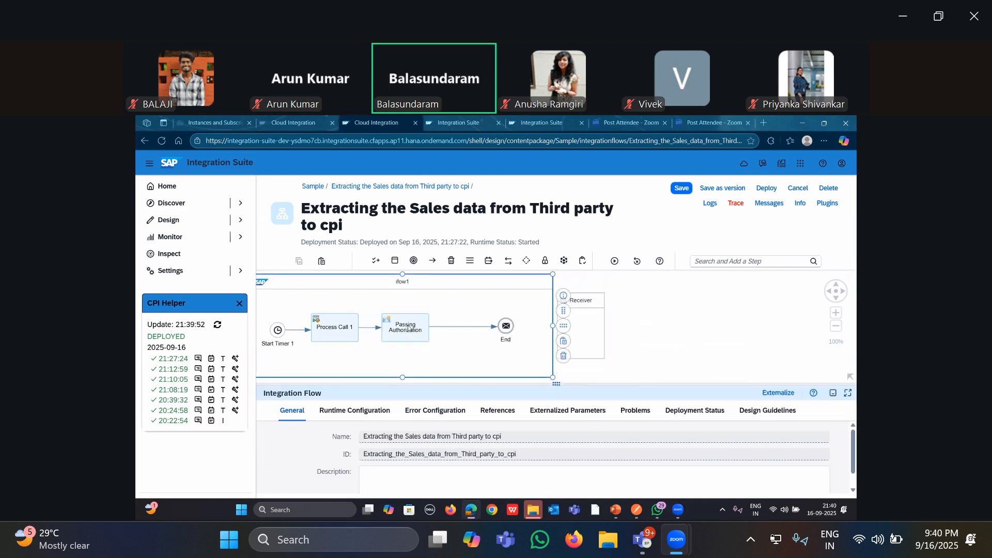
{"action": "left_click", "coordinate": [408, 328]}
{"action": "left_click_drag", "start_coordinate": [382, 391], "coordinate": [385, 310]}
{"action": "left_click", "coordinate": [415, 328]}
{"action": "left_click", "coordinate": [344, 330]}
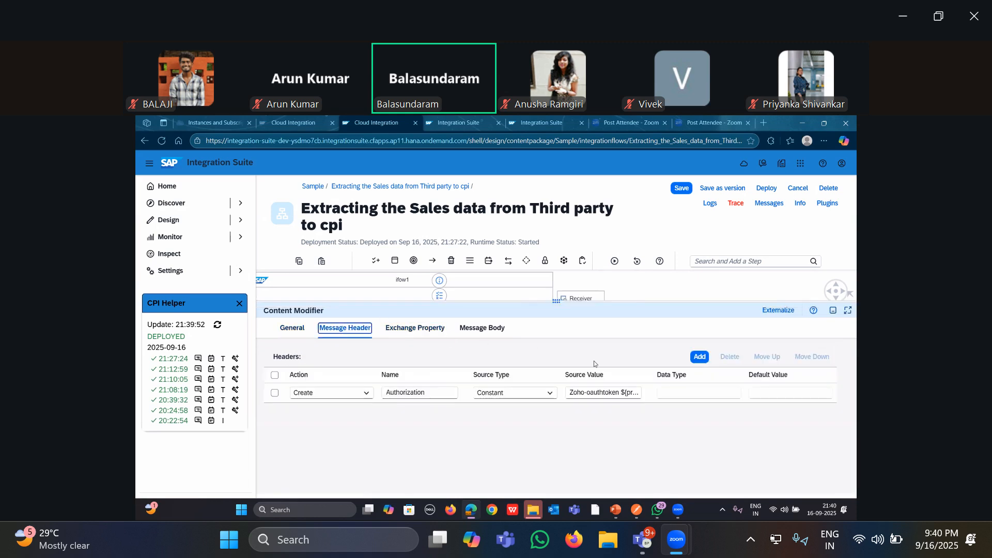
{"action": "left_click", "coordinate": [550, 394]}
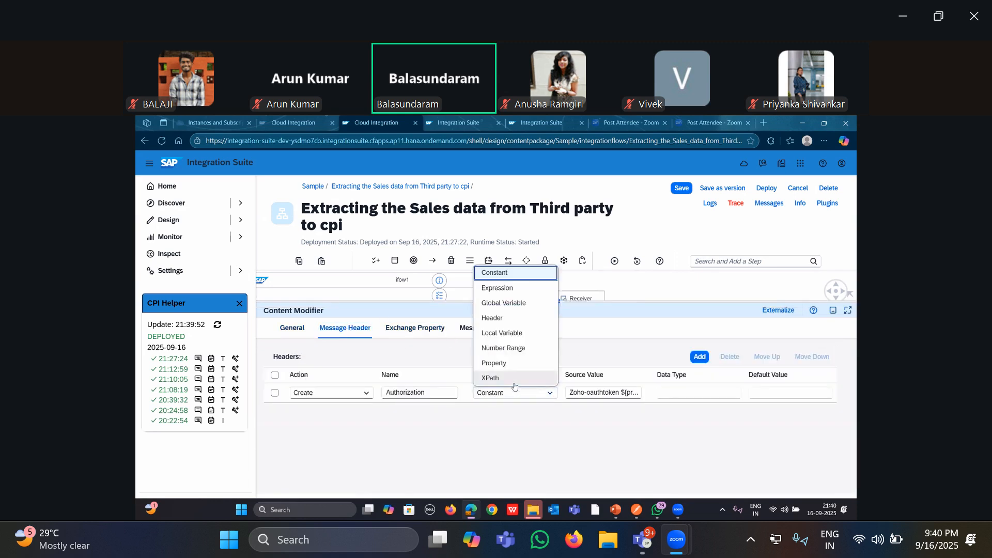
{"action": "left_click", "coordinate": [531, 289]}
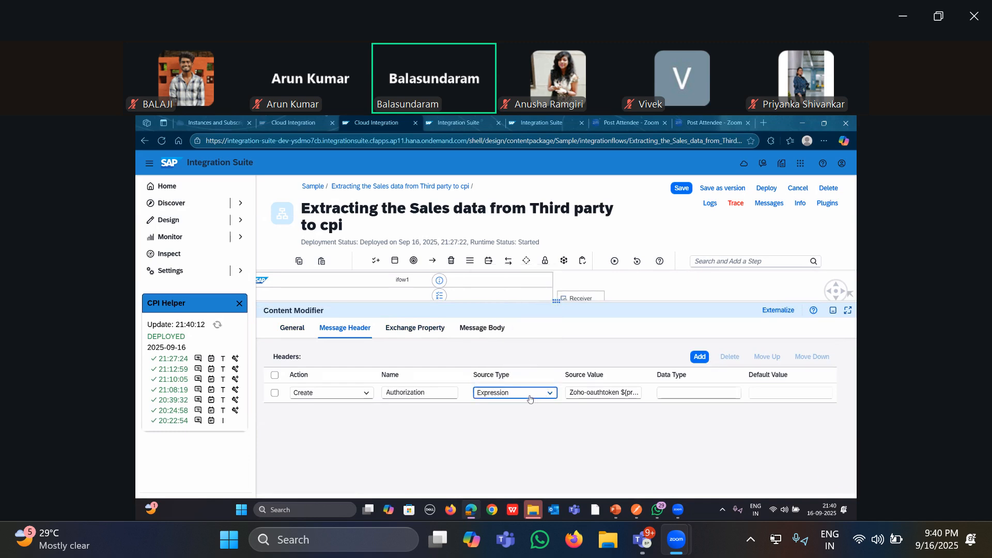
{"action": "left_click", "coordinate": [672, 392]}
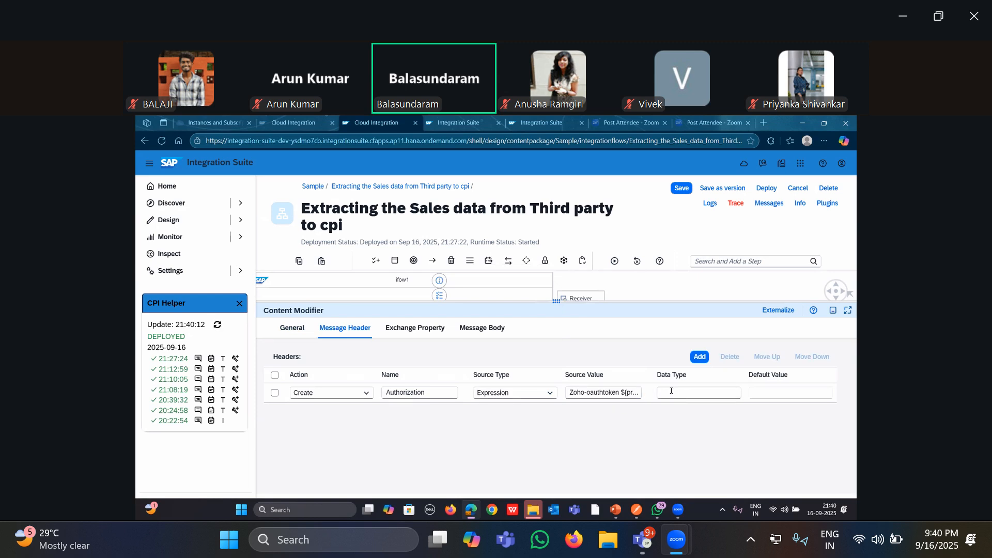
{"action": "type", "text": "java.lang.String"}
{"action": "left_click", "coordinate": [415, 328]}
{"action": "left_click", "coordinate": [482, 328]}
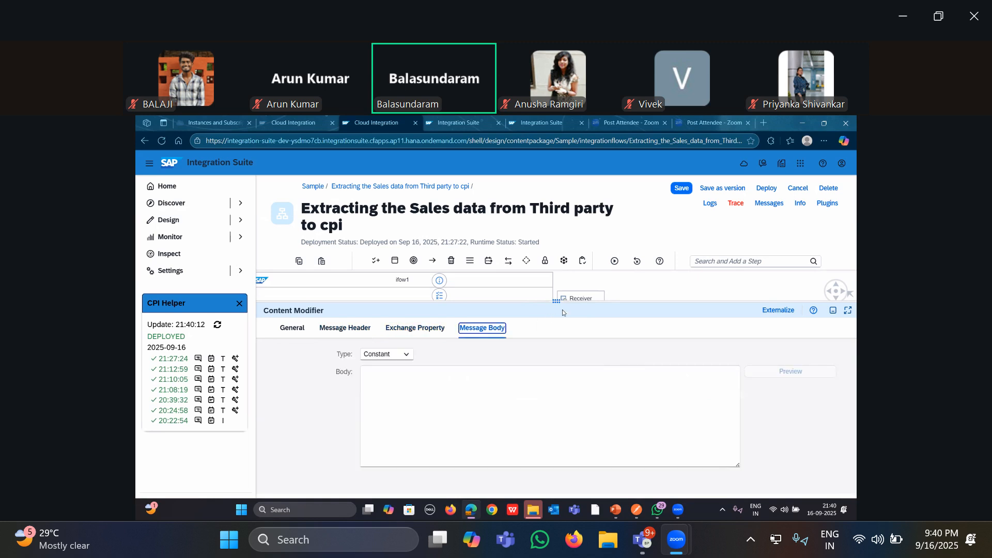
Add a Request Reply step between Passing Authorization and the End event in iflow1
{"action": "left_click_drag", "start_coordinate": [556, 301], "coordinate": [557, 439]}
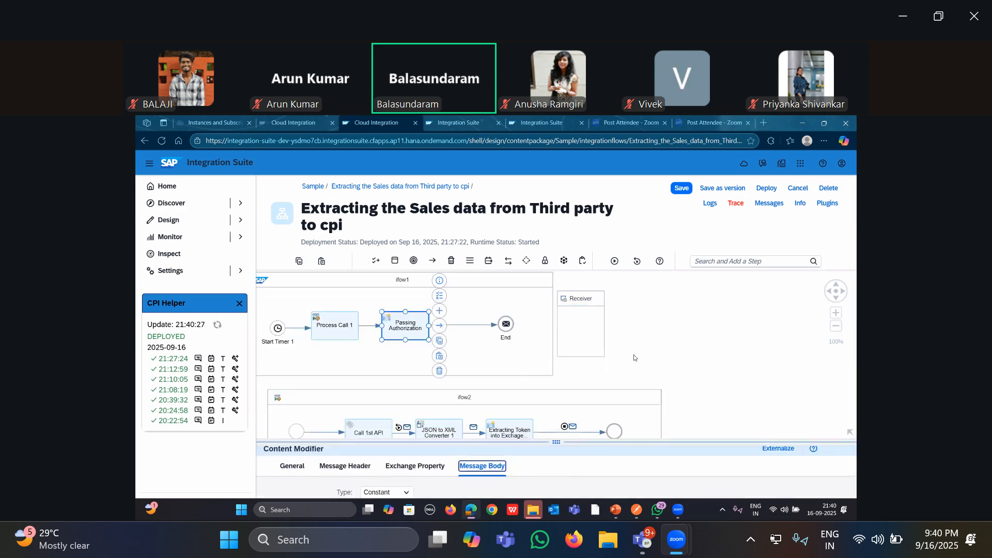
{"action": "left_click", "coordinate": [739, 333]}
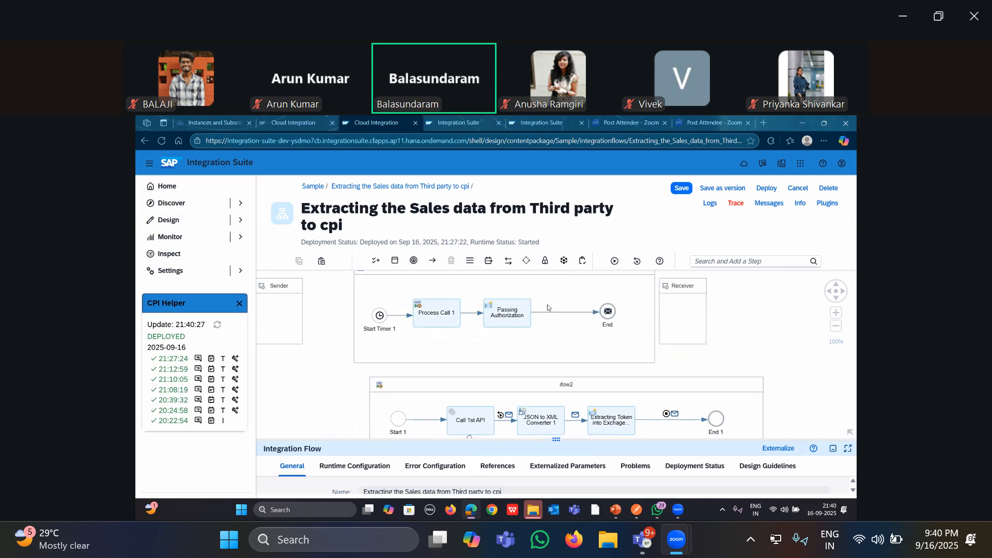
{"action": "left_click", "coordinate": [564, 312]}
{"action": "left_click", "coordinate": [575, 321]}
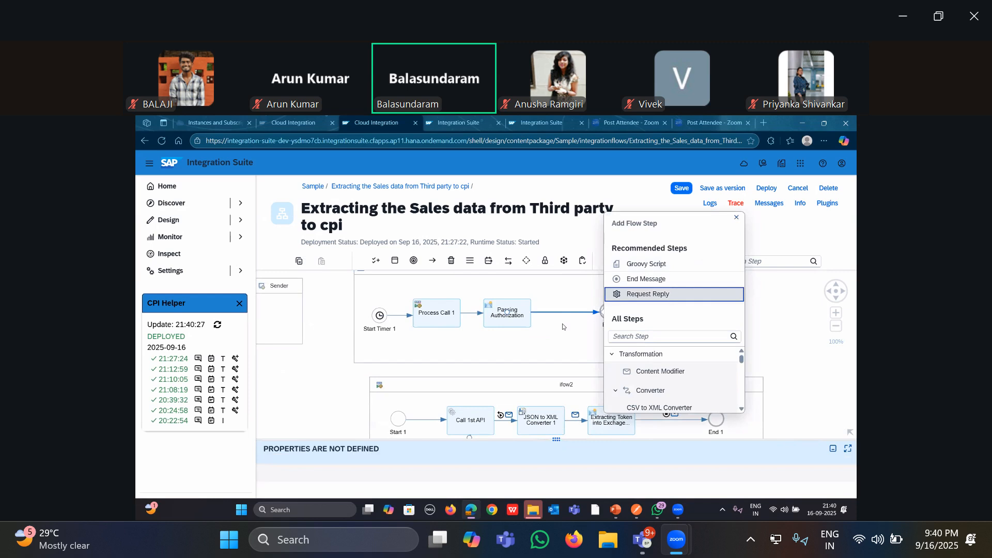
{"action": "left_click", "coordinate": [649, 294]}
Move the End event to make room for the Request Reply step and place the Receiver above the iflow1 process
{"action": "left_click_drag", "start_coordinate": [613, 323], "coordinate": [706, 390]}
{"action": "left_click", "coordinate": [740, 355]}
{"action": "left_click_drag", "start_coordinate": [726, 315], "coordinate": [560, 280]}
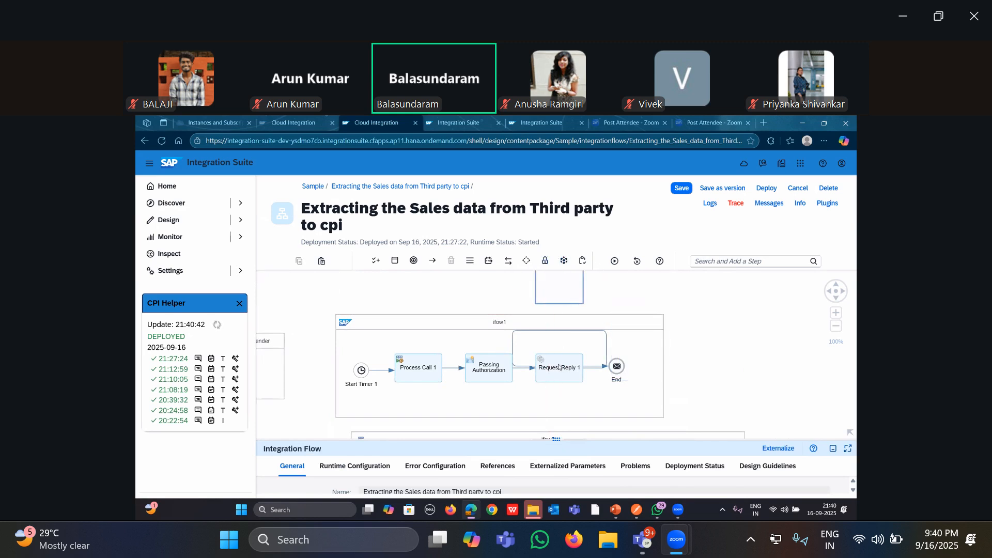
Rename the Request Reply step as "Extract the Sales Data"
{"action": "left_click", "coordinate": [559, 367]}
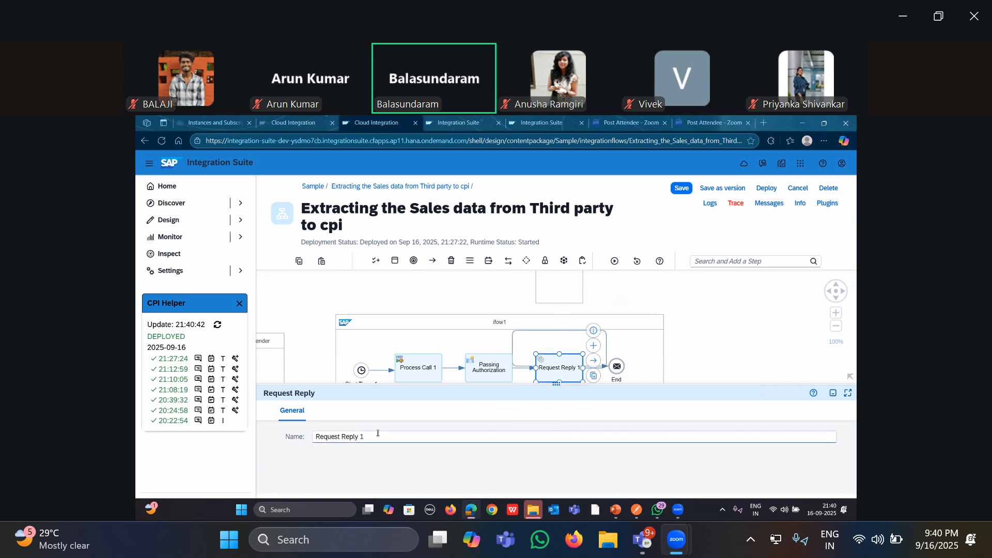
{"action": "key", "text": "ctrl+a"}
{"action": "key", "text": "BackSpace"}
{"action": "type", "text": "Ectral"}
{"action": "key", "text": "BackSpace"}
{"action": "key", "text": "BackSpace"}
{"action": "type", "text": "act the Sales Data"}
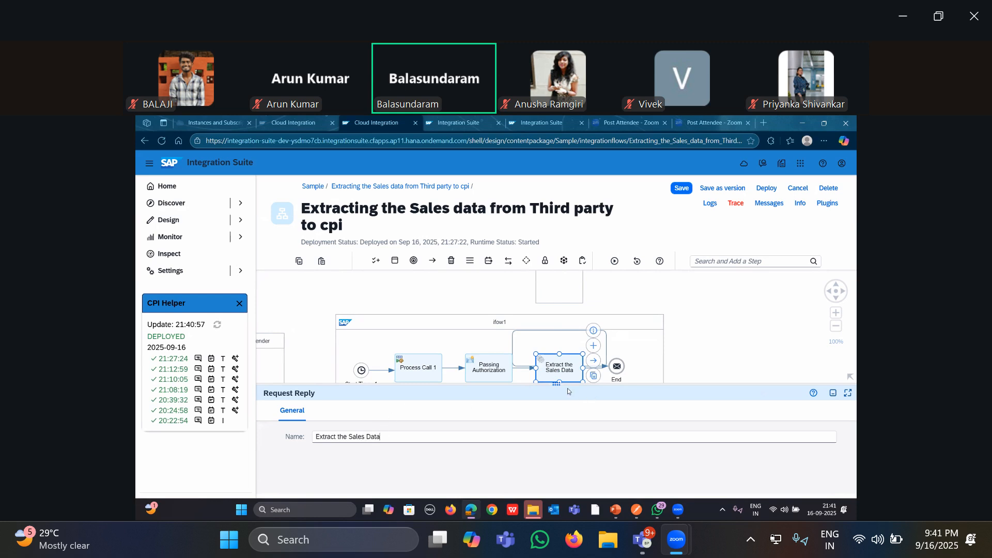
Shift the End event further from Extract the Sales Data, flatten the looping connector and align the iflow1 process's elements horizontally
{"action": "left_click_drag", "start_coordinate": [567, 392], "coordinate": [566, 453]}
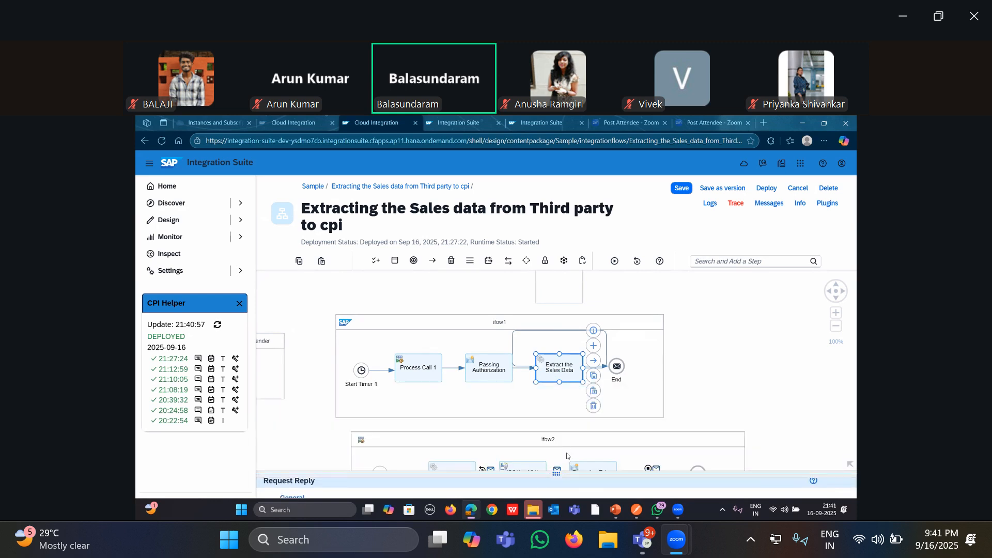
{"action": "left_click", "coordinate": [673, 369]}
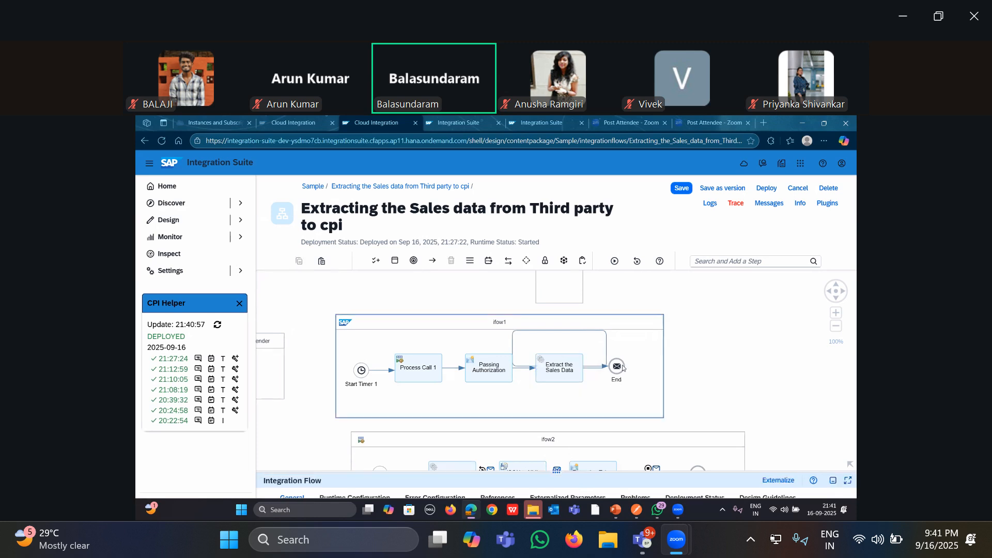
{"action": "left_click_drag", "start_coordinate": [623, 368], "coordinate": [646, 367]}
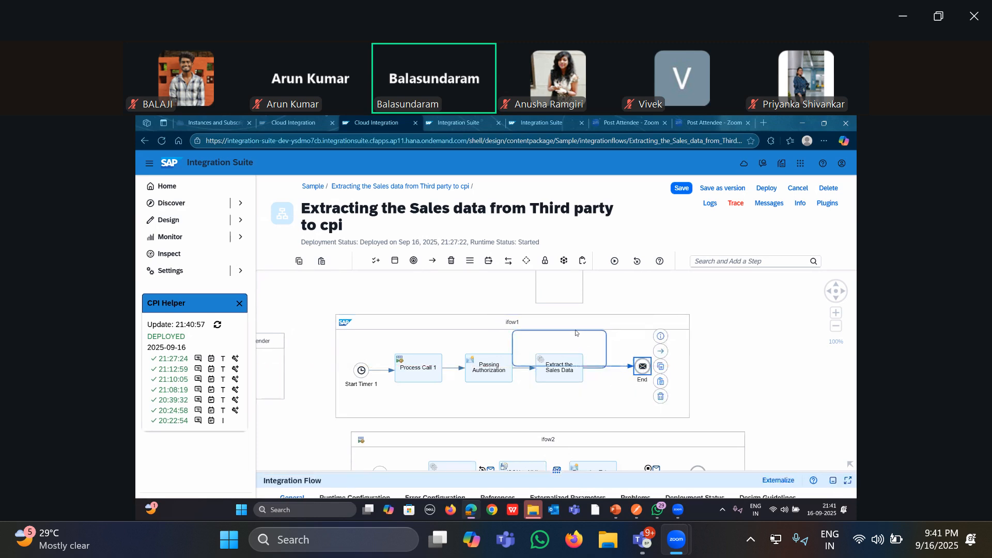
{"action": "left_click_drag", "start_coordinate": [575, 331], "coordinate": [516, 363]}
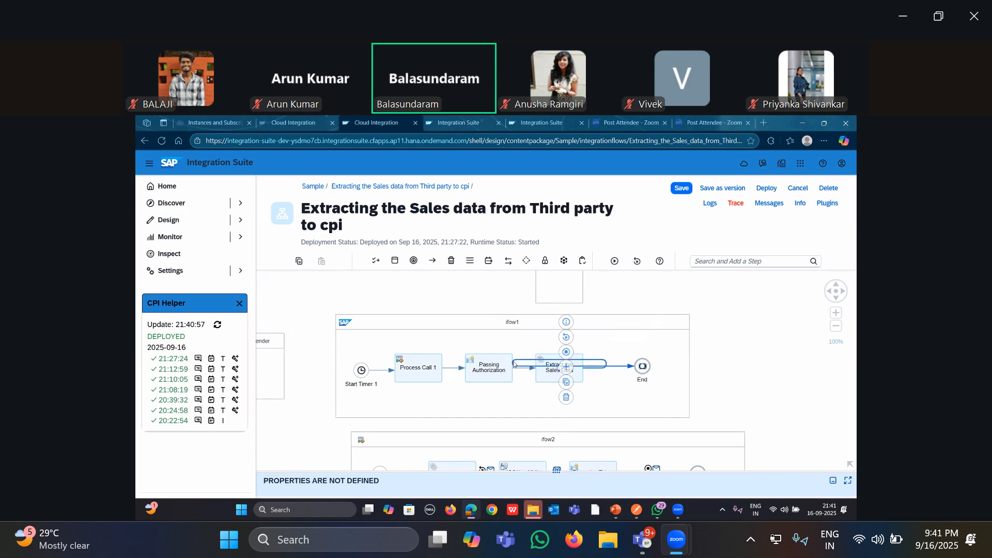
{"action": "left_click", "coordinate": [689, 364]}
{"action": "left_click", "coordinate": [699, 366]}
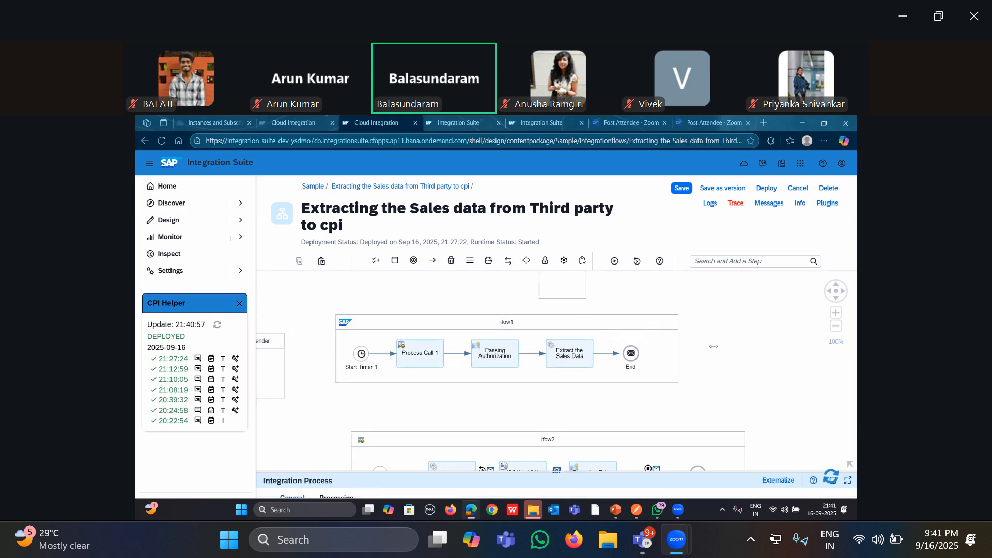
Connect Extract the Sales Data to the Receiver with an HTTP adapter, checking the Sales data request URL in Postman
{"action": "left_click", "coordinate": [579, 393]}
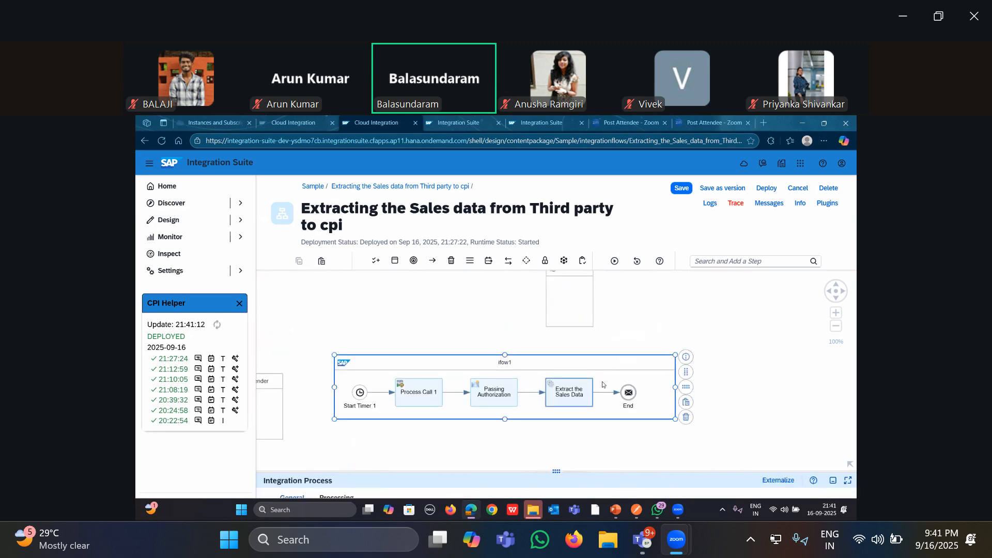
{"action": "left_click_drag", "start_coordinate": [607, 386], "coordinate": [574, 321]}
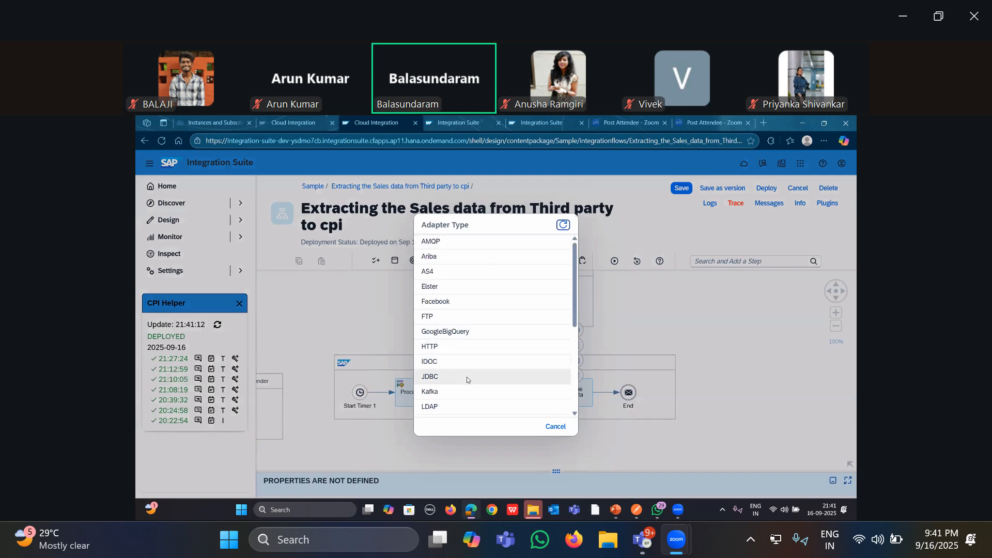
{"action": "key", "text": "alt+Tab"}
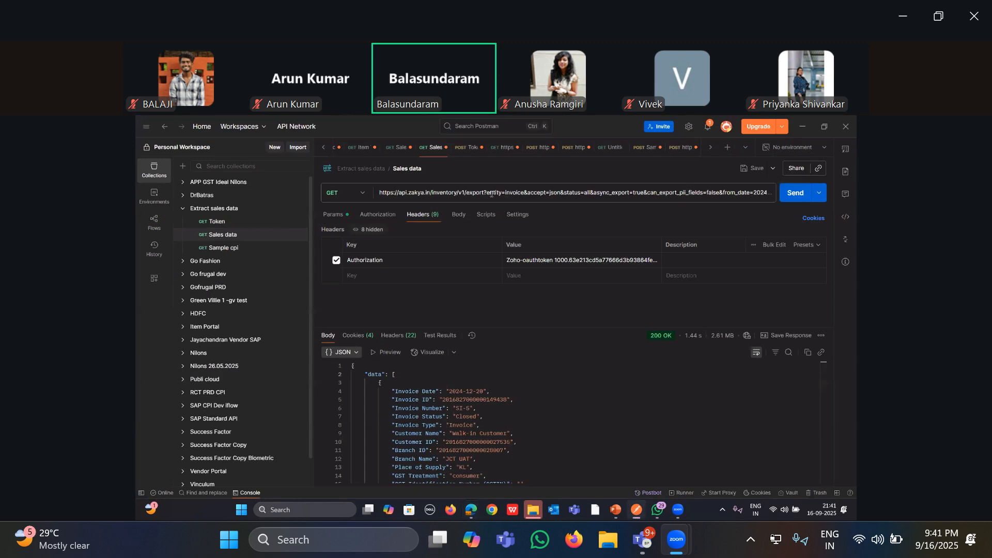
{"action": "left_click", "coordinate": [491, 194]}
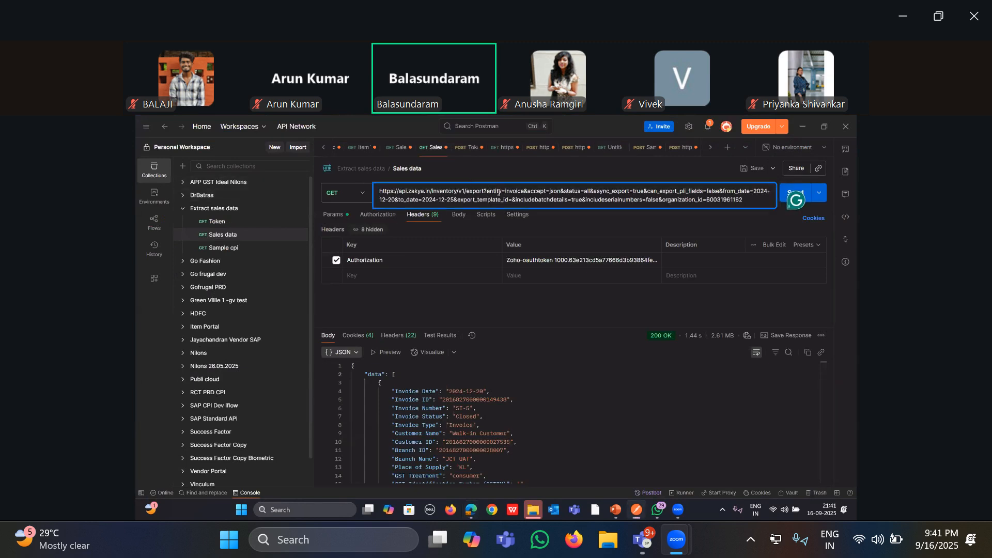
{"action": "key", "text": "alt+Tab"}
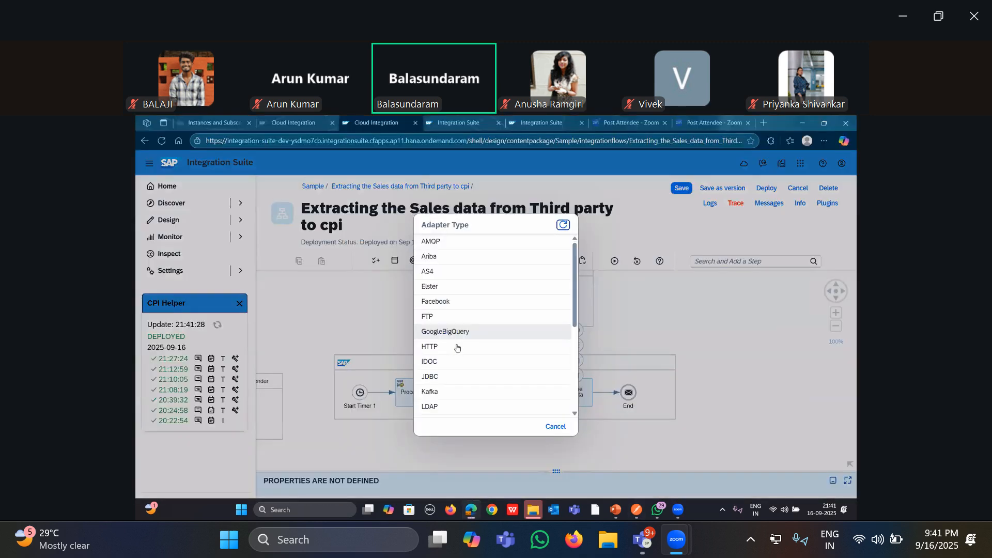
{"action": "left_click", "coordinate": [457, 348]}
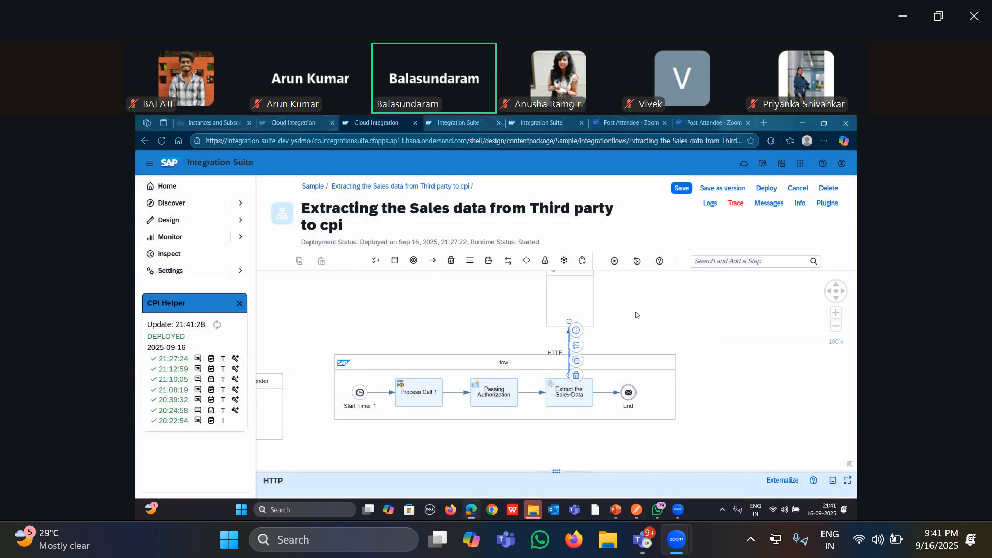
{"action": "left_click", "coordinate": [567, 356]}
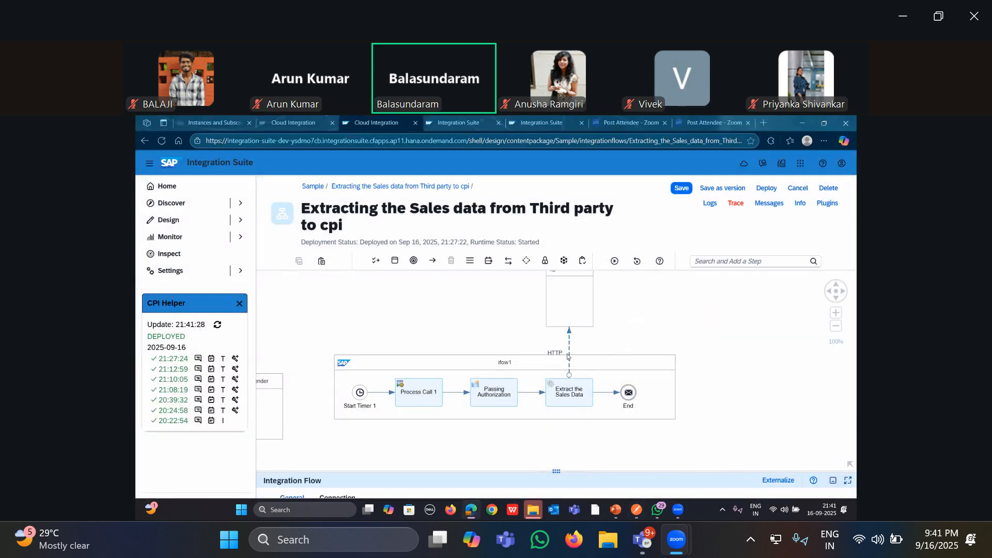
{"action": "left_click", "coordinate": [570, 357]}
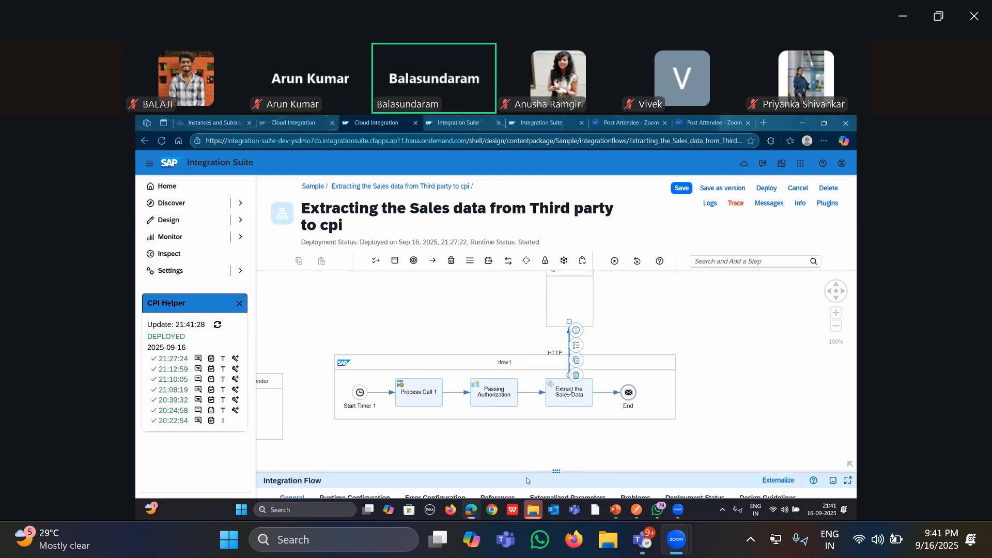
{"action": "left_click_drag", "start_coordinate": [527, 481], "coordinate": [587, 244]}
{"action": "left_click", "coordinate": [337, 298]}
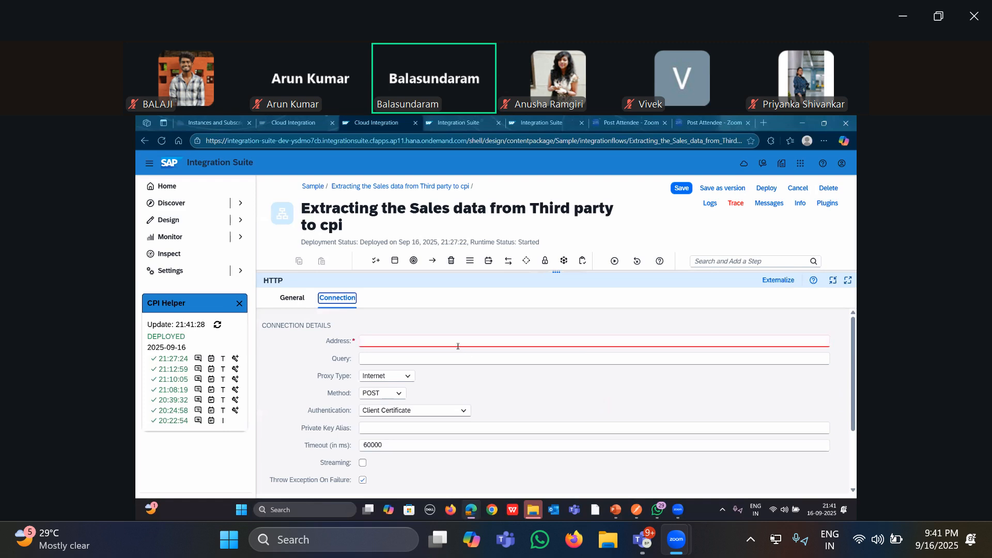
{"action": "left_click", "coordinate": [442, 340]}
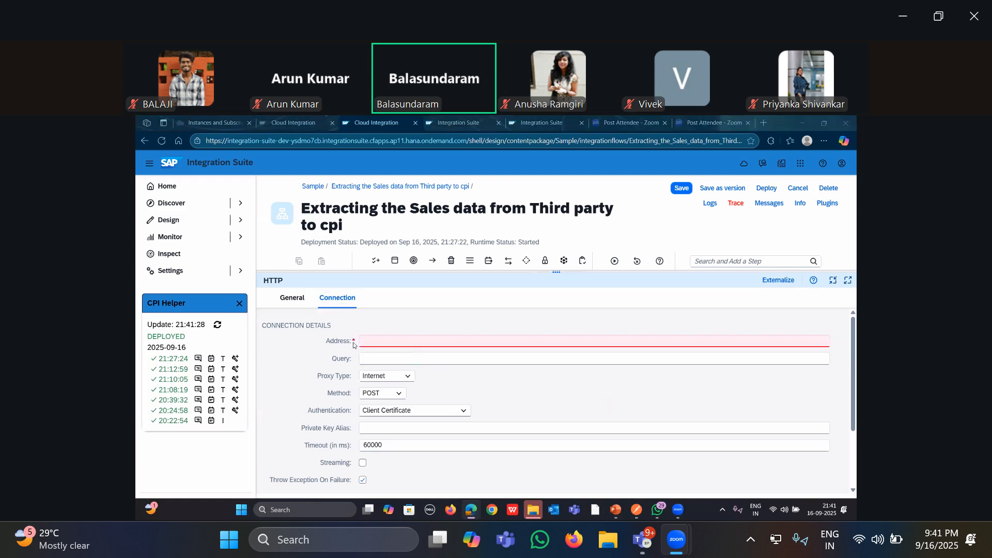
{"action": "key", "text": "alt+Tab"}
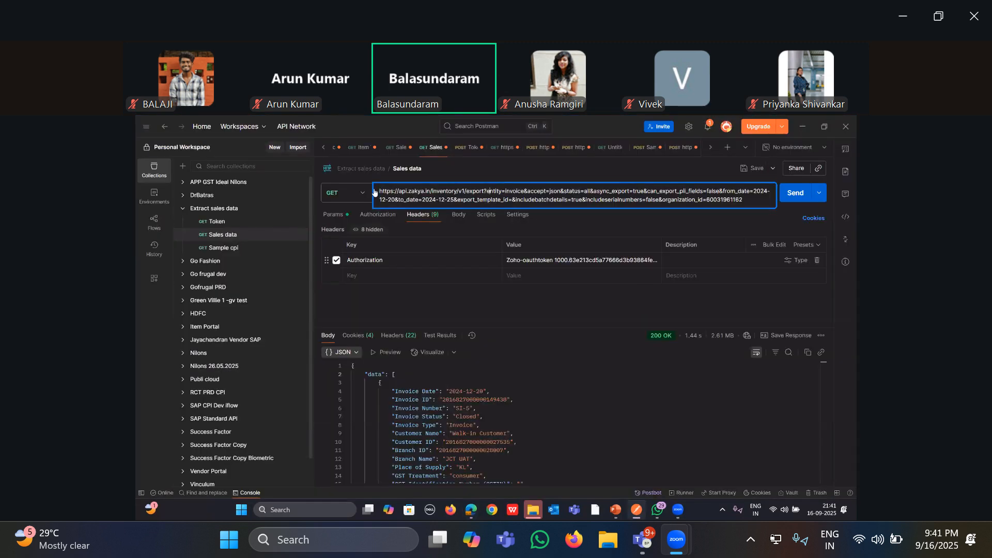
{"action": "left_click_drag", "start_coordinate": [475, 191], "coordinate": [481, 192]}
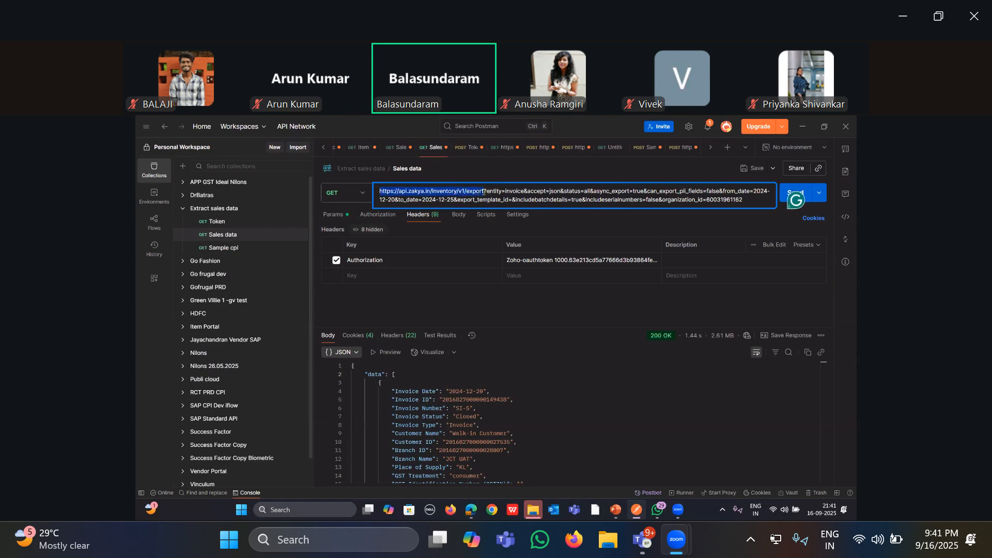
{"action": "key", "text": "alt+Tab"}
{"action": "type", "text": "https://api.zakya.in/inventory/v1/export"}
Fill the HTTP channel's query with the Sales data URL's parameters from Postman, from "entity=invoice" through the organization ID
{"action": "key", "text": "alt+Tab"}
{"action": "left_click_drag", "start_coordinate": [487, 192], "coordinate": [752, 201]}
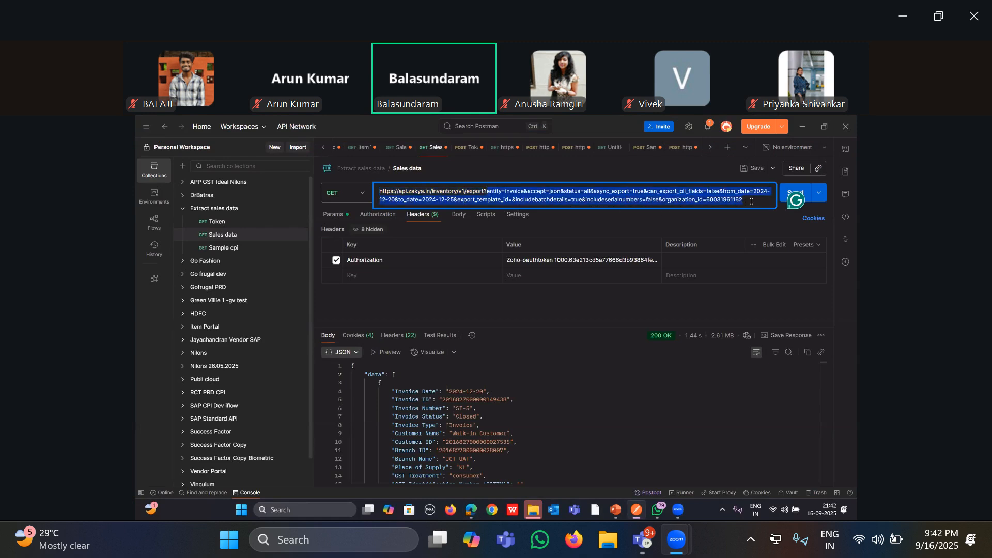
{"action": "key", "text": "alt+Tab"}
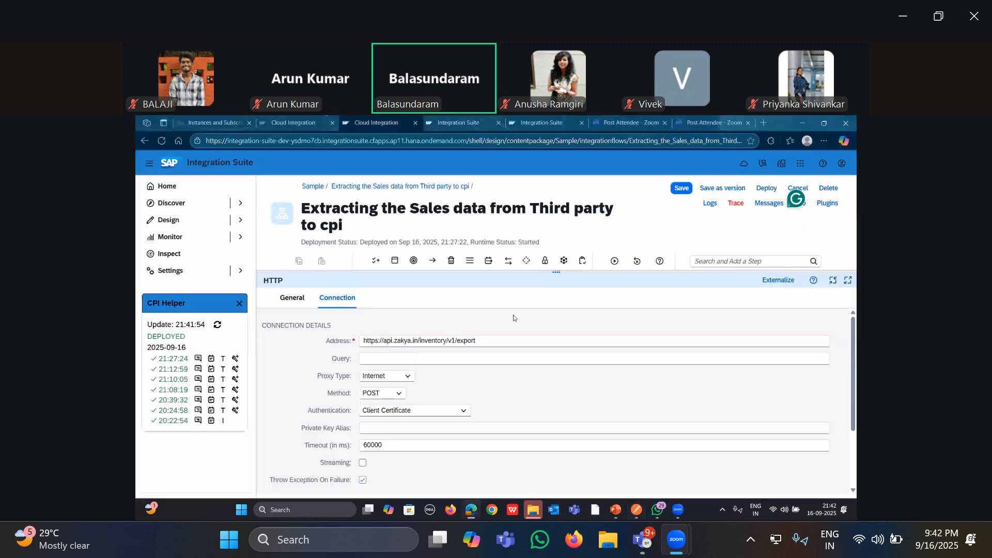
{"action": "left_click", "coordinate": [394, 358]}
{"action": "key", "text": "ctrl+v"}
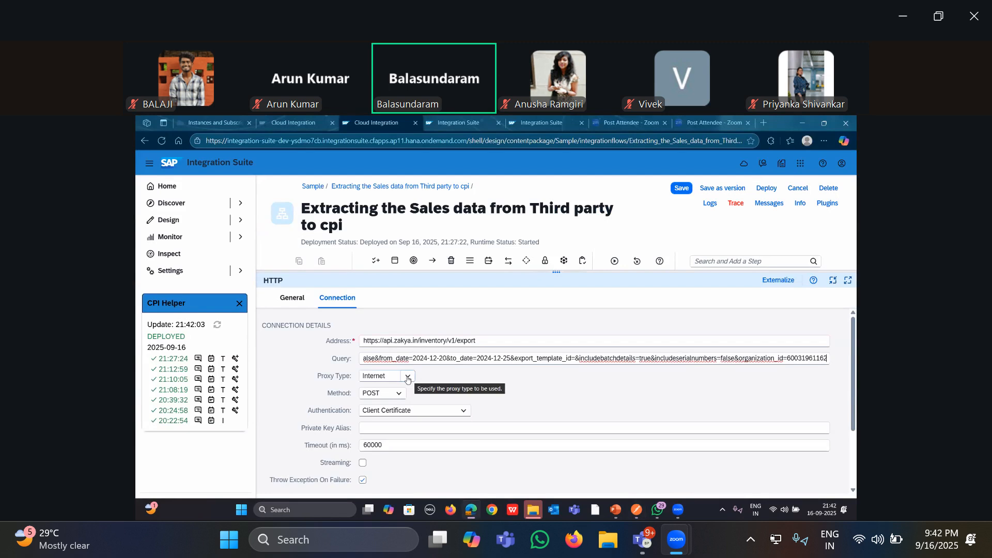
Keep the HTTP channel's proxy type as Internet and set its method to GET, matching the Sales data request in Postman
{"action": "left_click", "coordinate": [408, 379]}
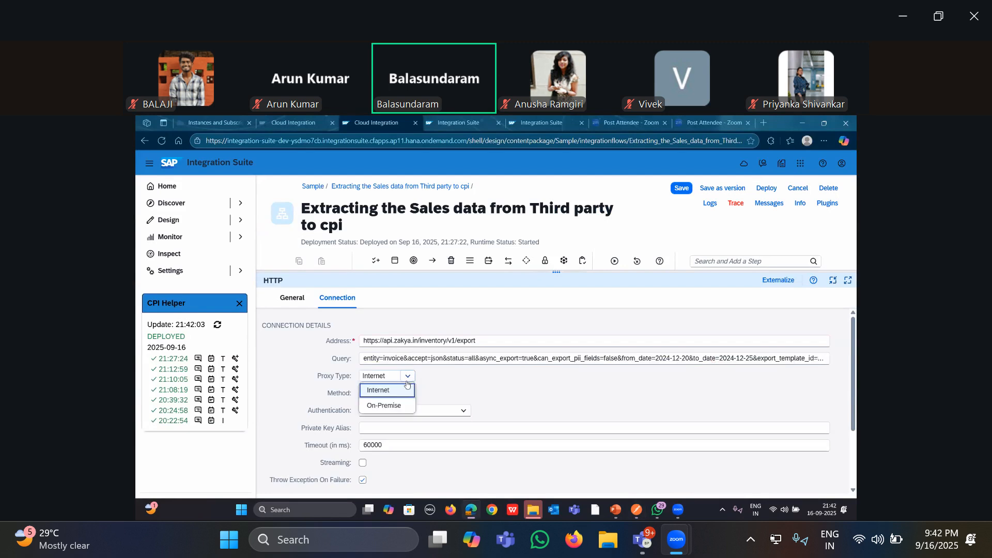
{"action": "left_click", "coordinate": [405, 391]}
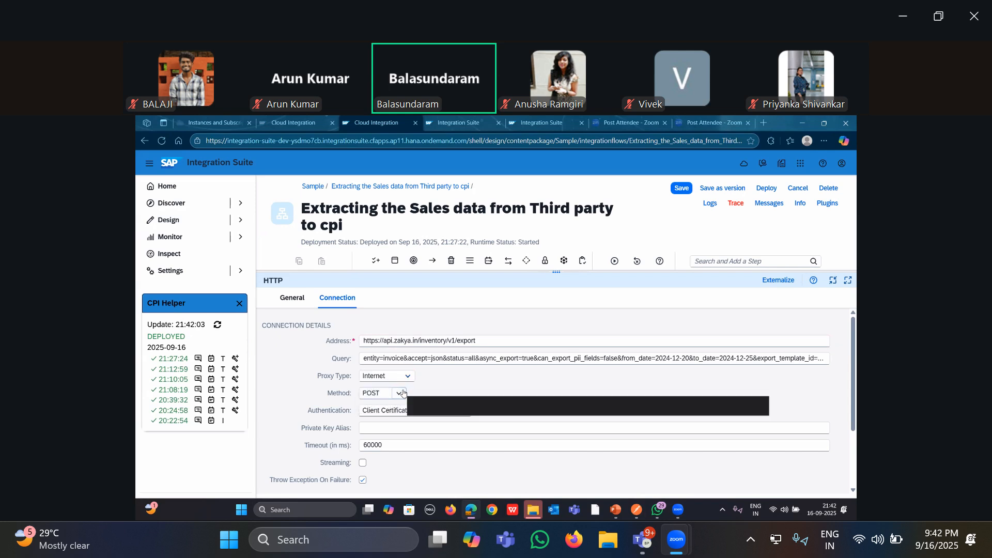
{"action": "left_click", "coordinate": [403, 394]}
{"action": "key", "text": "alt+Tab"}
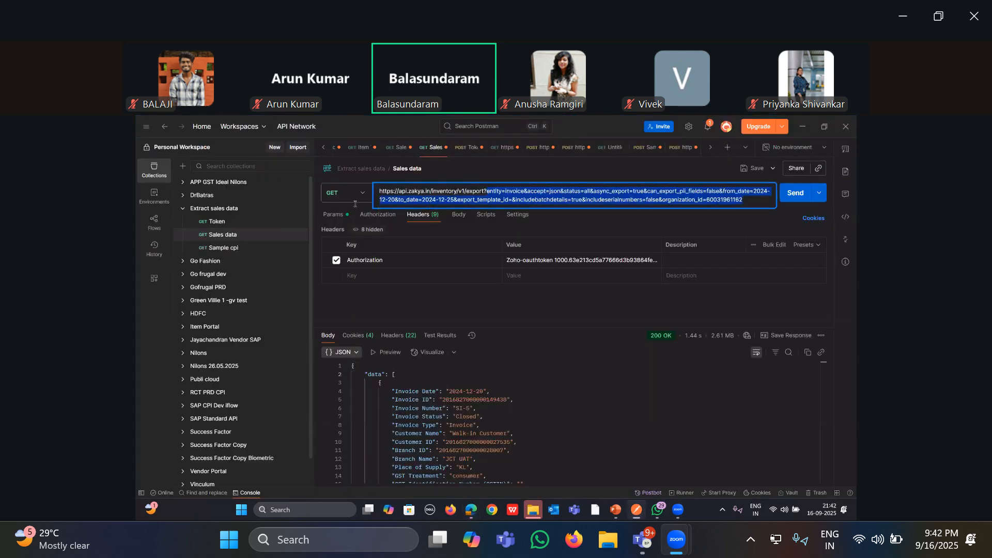
{"action": "key", "text": "alt+Tab"}
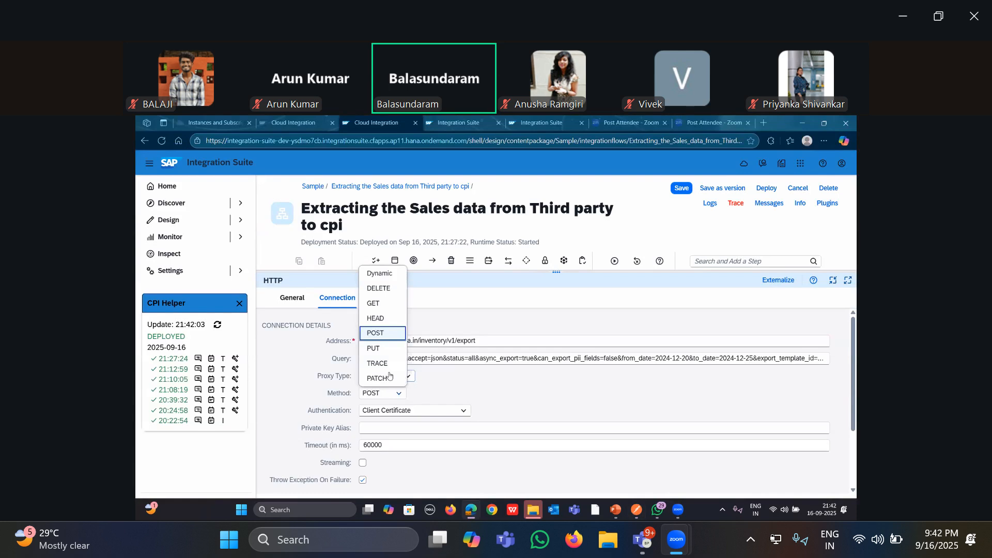
{"action": "left_click", "coordinate": [389, 303]}
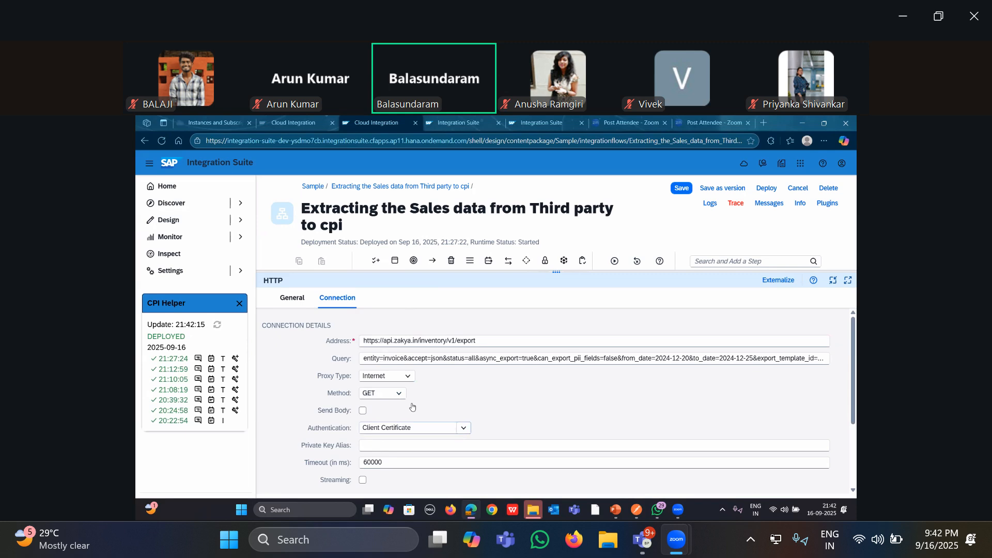
Set the HTTP channel's authentication to None, then reselect the channel above Extract the Sales Data to view its general settings
{"action": "left_click", "coordinate": [413, 428]}
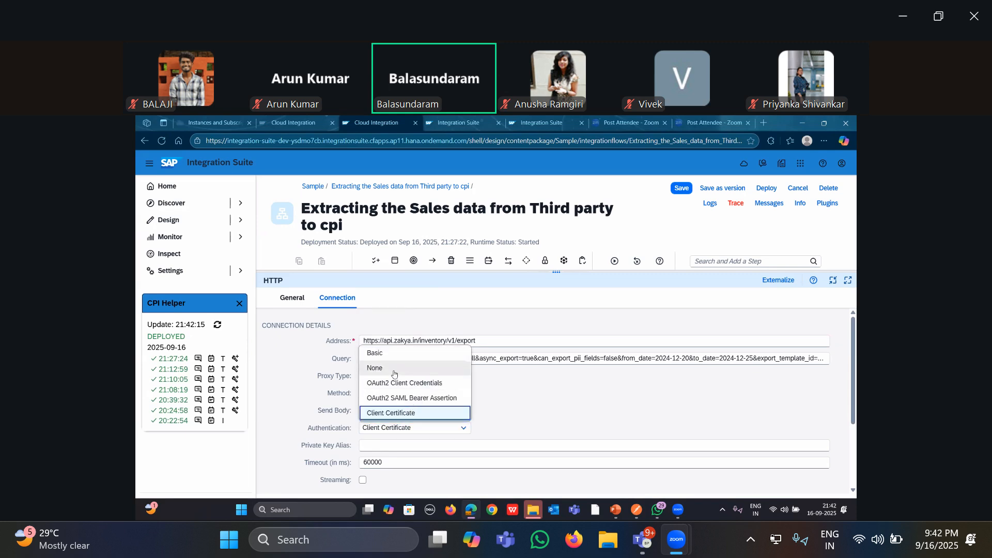
{"action": "left_click_drag", "start_coordinate": [566, 281], "coordinate": [509, 407]}
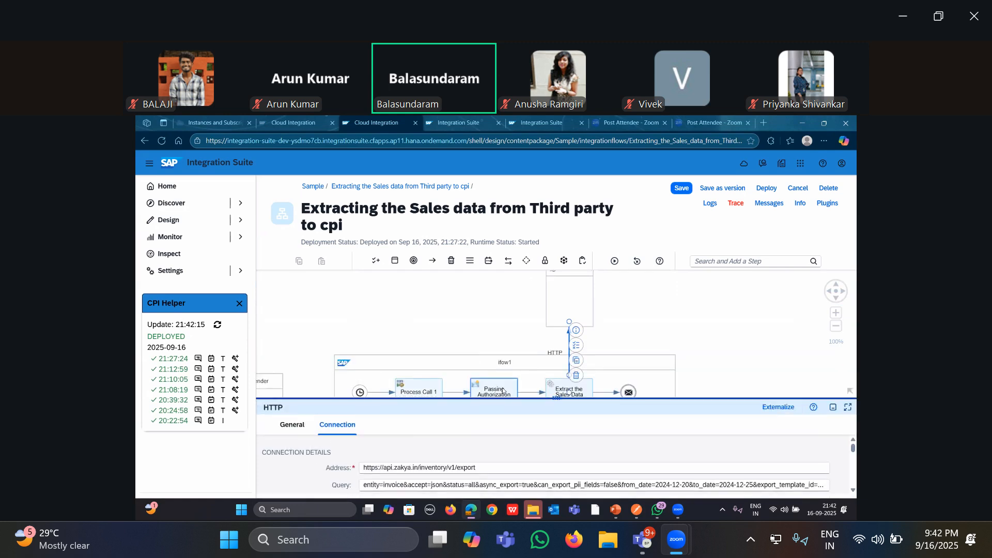
{"action": "left_click", "coordinate": [495, 331]}
{"action": "left_click_drag", "start_coordinate": [538, 402], "coordinate": [583, 393]}
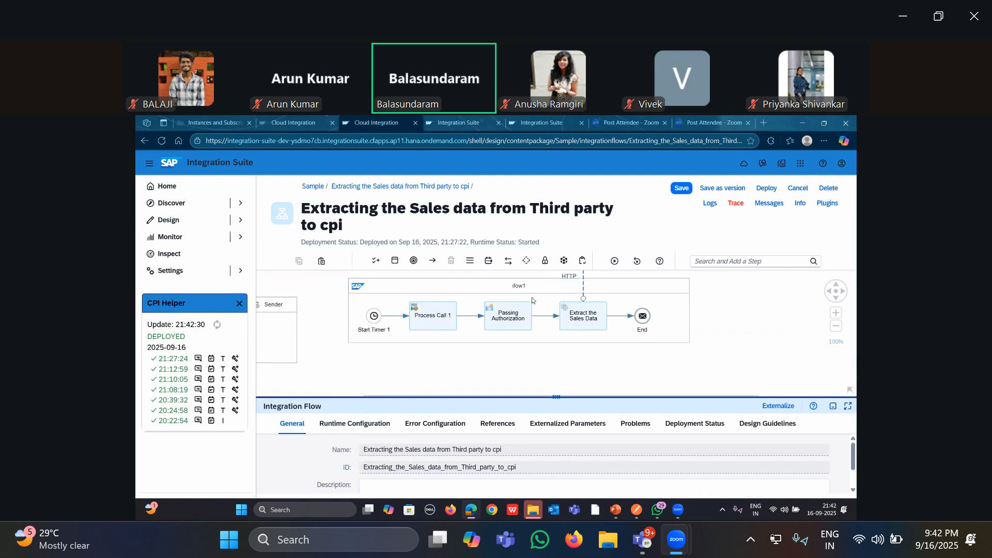
{"action": "left_click", "coordinate": [583, 289]}
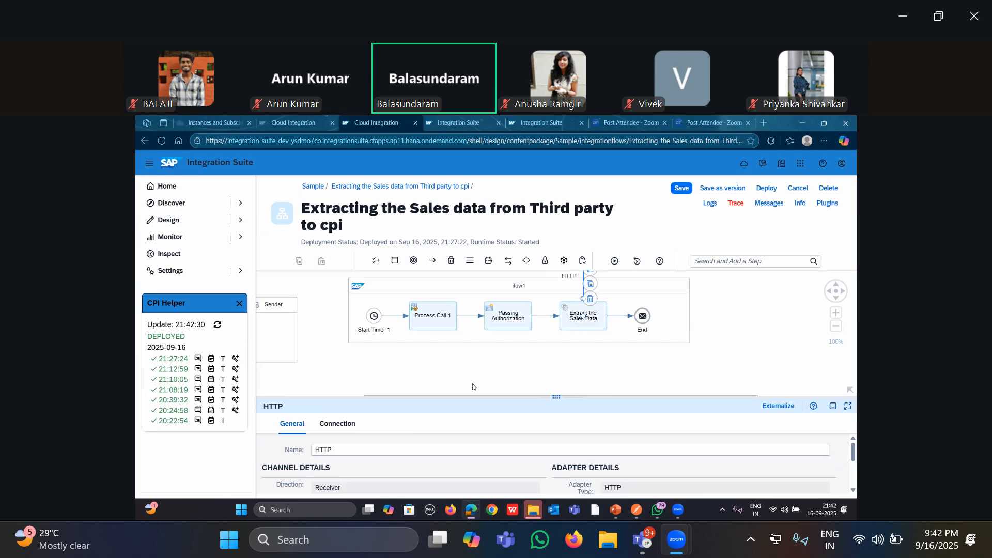
Open the connection details of the HTTP channel to the sales data receiver and set its authentication to None
{"action": "left_click_drag", "start_coordinate": [444, 402], "coordinate": [346, 284]}
{"action": "left_click", "coordinate": [348, 305]}
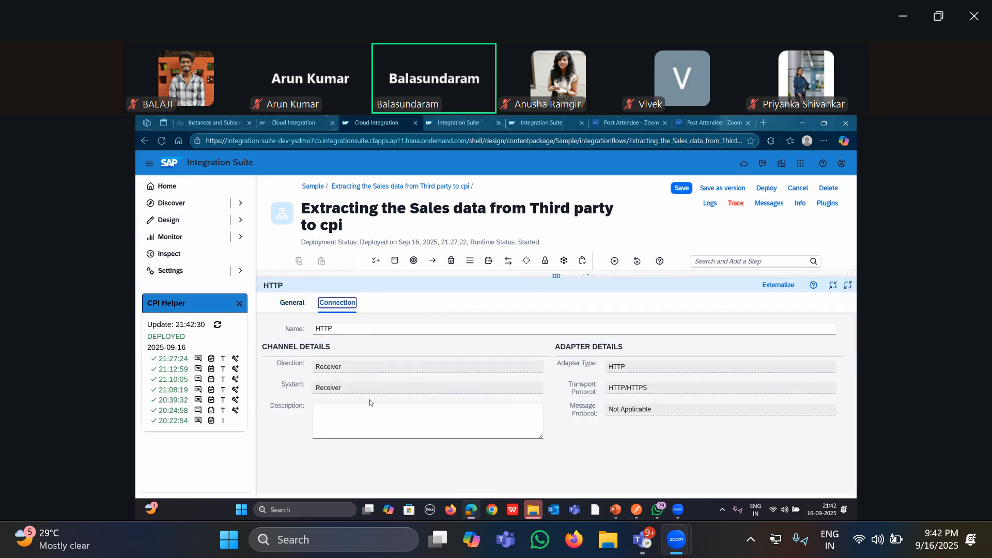
{"action": "left_click", "coordinate": [408, 433]}
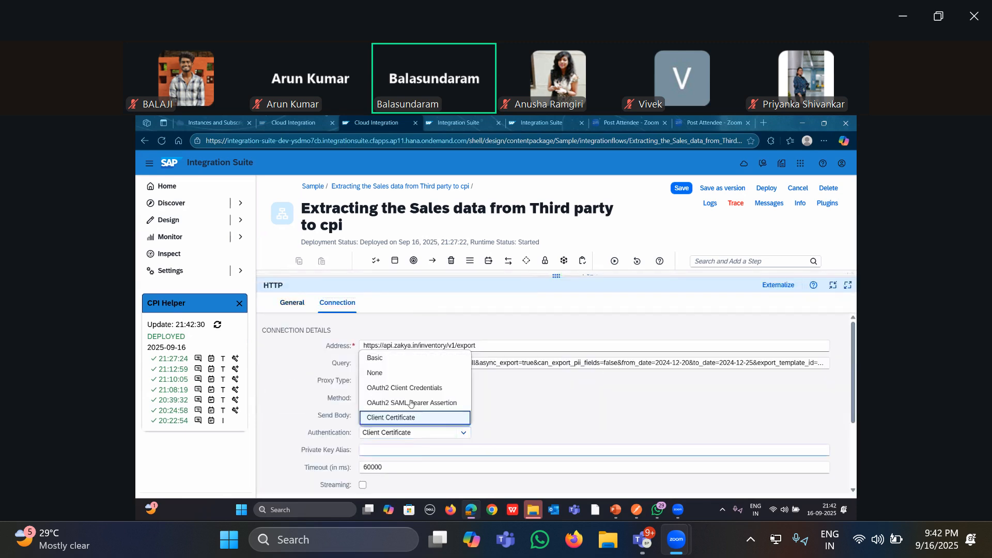
{"action": "left_click", "coordinate": [410, 356]}
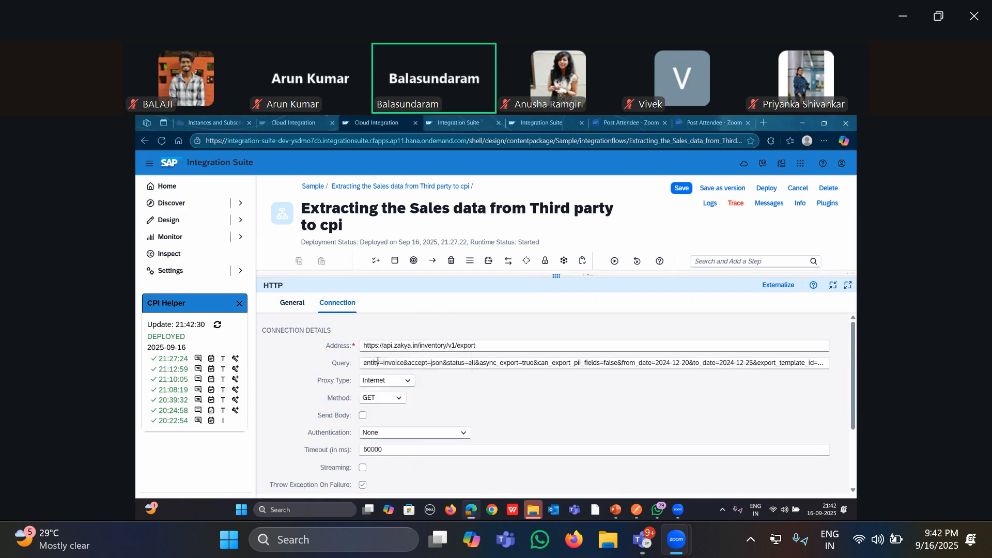
Set the HTTP channel's request headers to "*"
{"action": "left_click_drag", "start_coordinate": [554, 281], "coordinate": [553, 276]}
{"action": "scroll", "coordinate": [417, 461], "scroll_direction": "down", "scroll_amount": 3}
{"action": "left_click", "coordinate": [419, 466]}
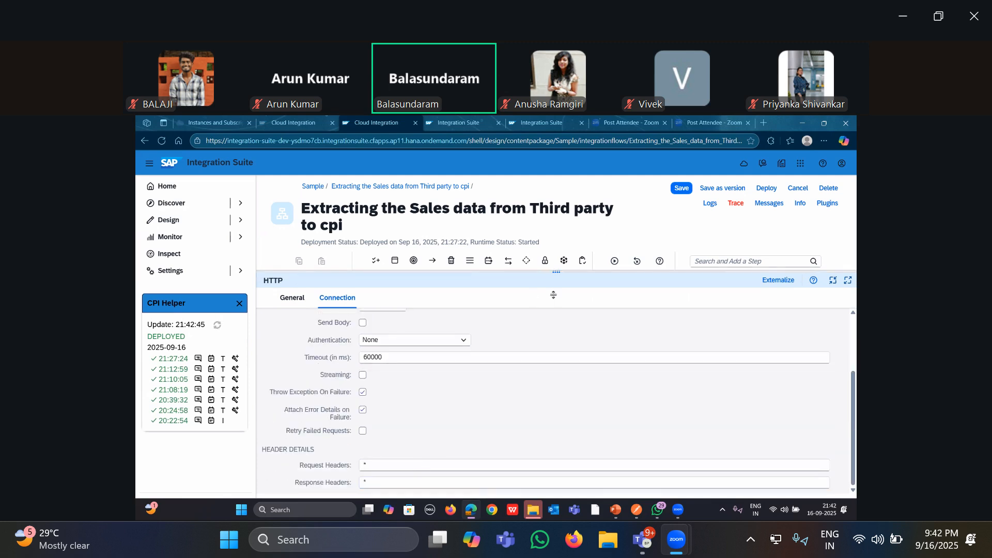
{"action": "left_click_drag", "start_coordinate": [557, 273], "coordinate": [550, 395]}
Set the integration flow's allowed headers to "*" in its runtime configuration
{"action": "left_click", "coordinate": [578, 374]}
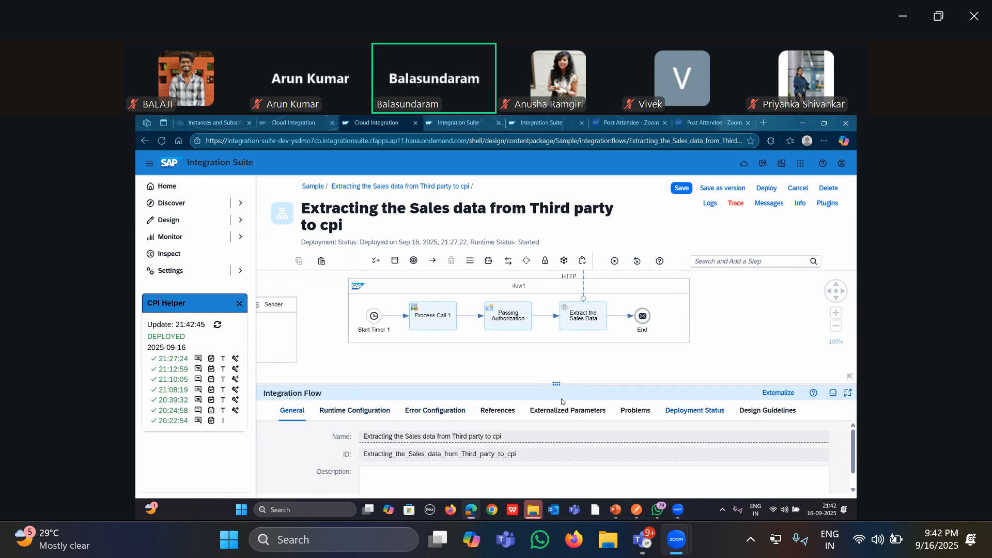
{"action": "left_click", "coordinate": [498, 410]}
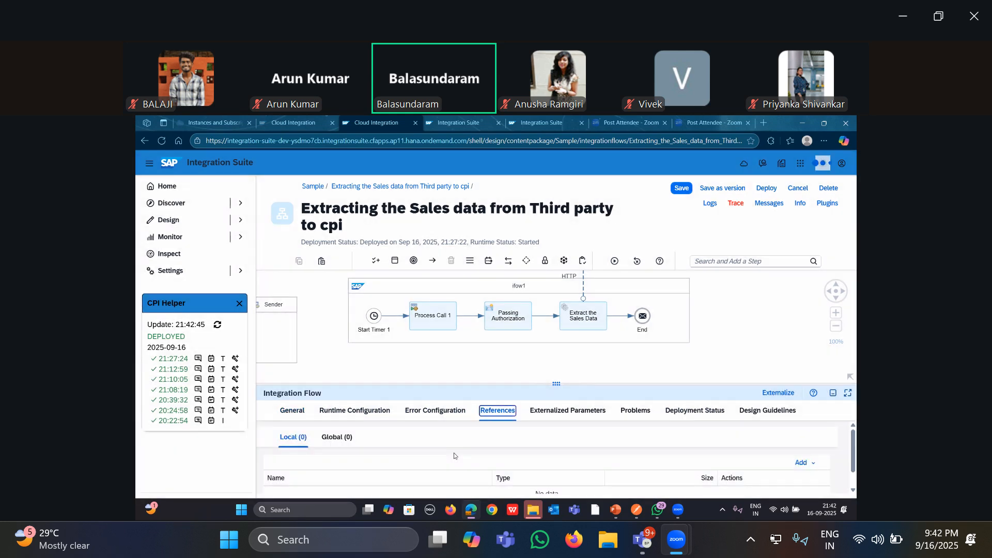
{"action": "left_click", "coordinate": [354, 411]}
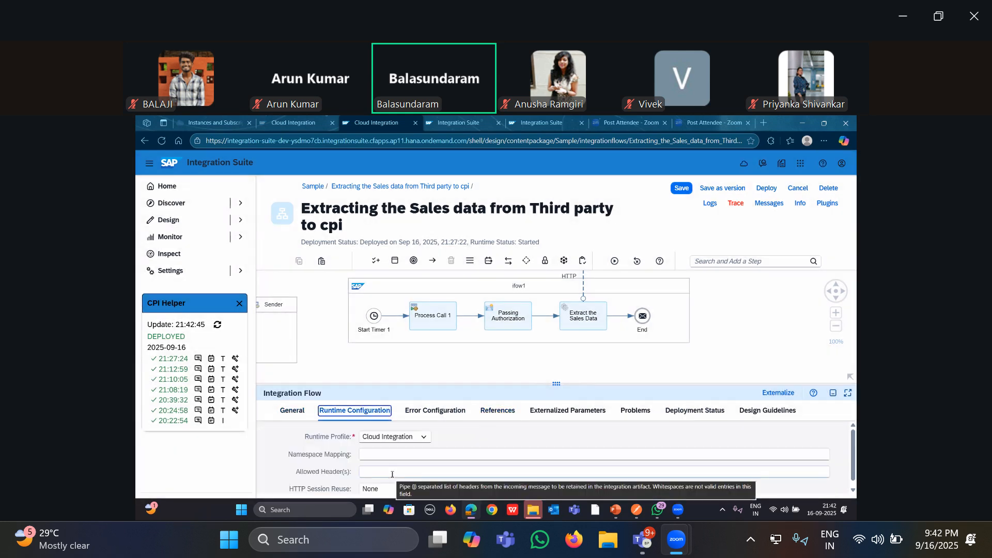
{"action": "left_click", "coordinate": [391, 474]}
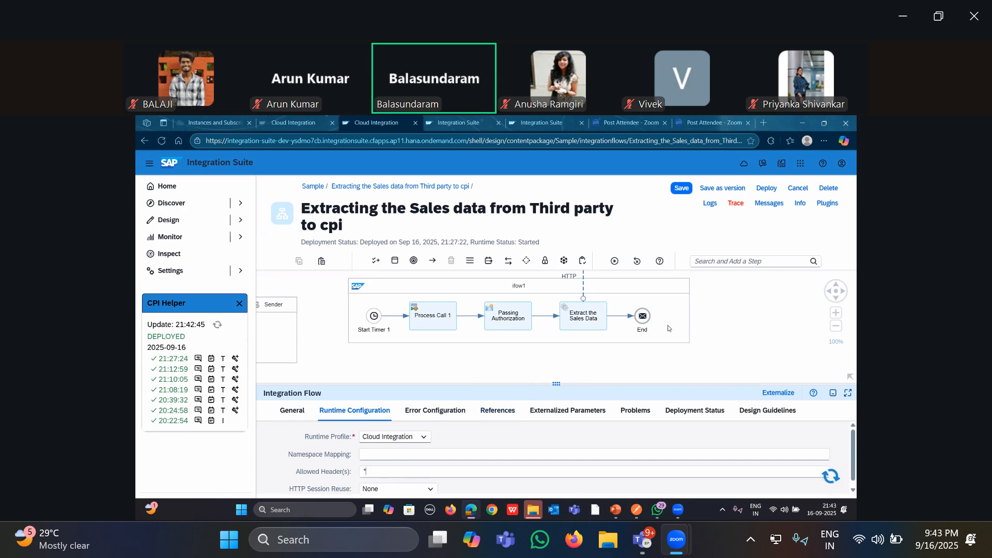
Deploy the integration flow "Extracting the Sales data from Third party to cpi" and bring both of its processes into view
{"action": "left_click", "coordinate": [555, 357]}
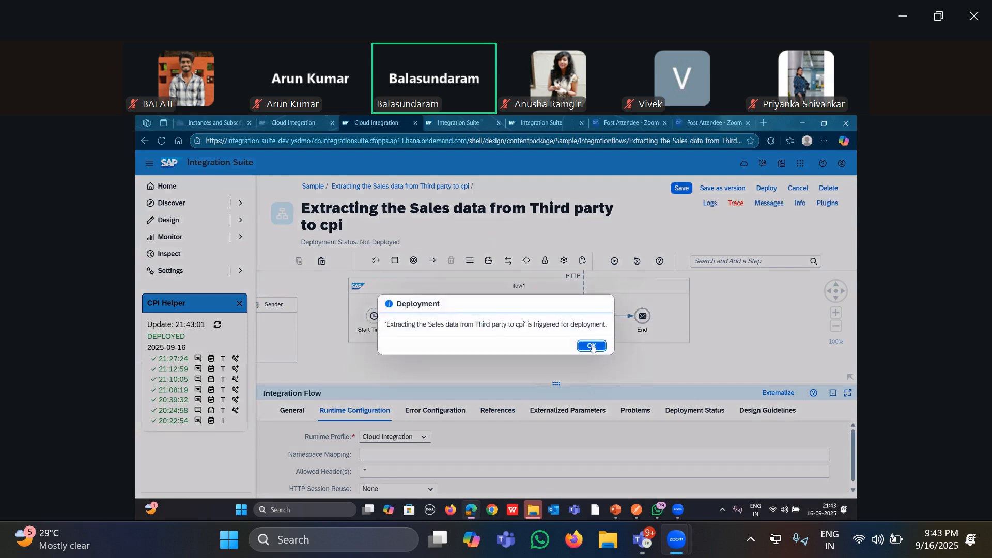
{"action": "left_click", "coordinate": [592, 347]}
{"action": "left_click_drag", "start_coordinate": [557, 383], "coordinate": [557, 469]}
{"action": "left_click_drag", "start_coordinate": [528, 367], "coordinate": [455, 351]}
{"action": "left_click_drag", "start_coordinate": [632, 339], "coordinate": [611, 351]}
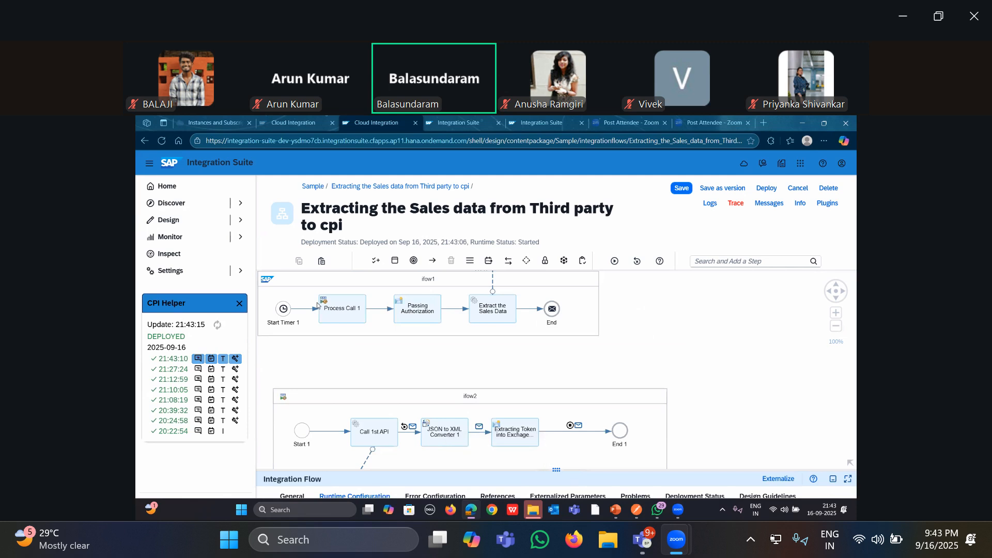
Open the 21:43:10 run in CPI Helper and overlay its inline trace on the flow diagram
{"action": "left_click", "coordinate": [171, 359]}
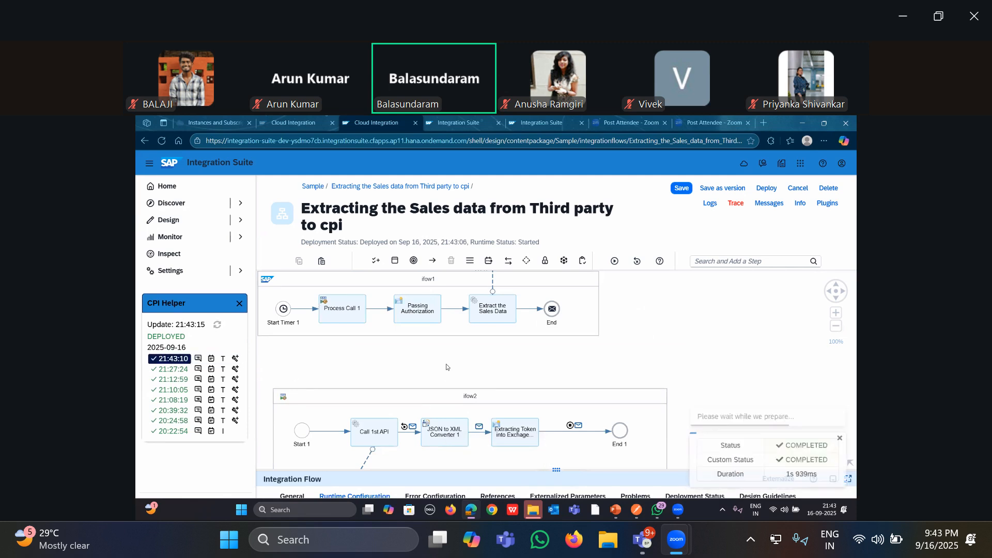
{"action": "left_click", "coordinate": [235, 358]}
{"action": "left_click_drag", "start_coordinate": [383, 371], "coordinate": [393, 274]}
{"action": "scroll", "coordinate": [367, 313], "scroll_direction": "up", "scroll_amount": 5}
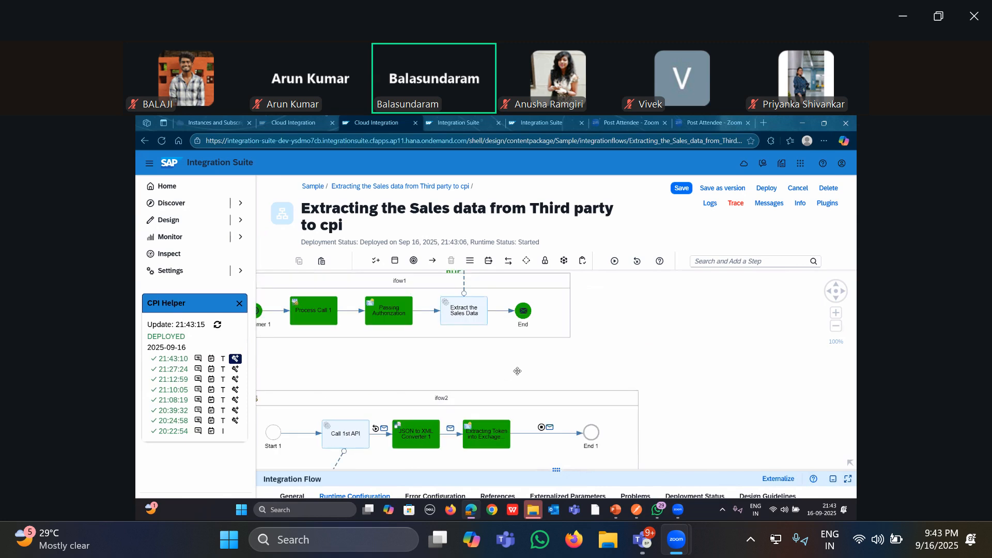
Inspect the traced message body at the main flow's End event in beautified form, then close the content viewer
{"action": "left_click", "coordinate": [519, 335]}
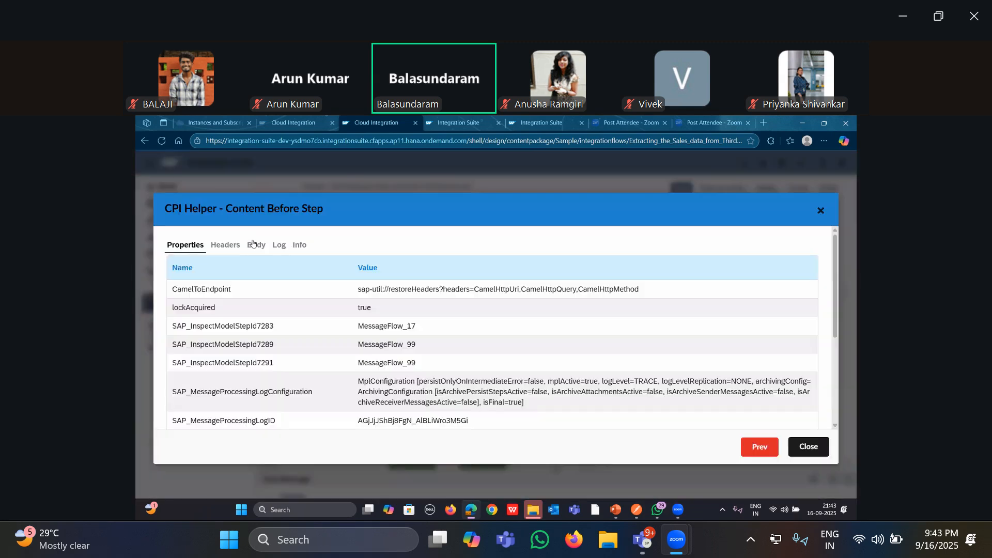
{"action": "left_click", "coordinate": [253, 244]}
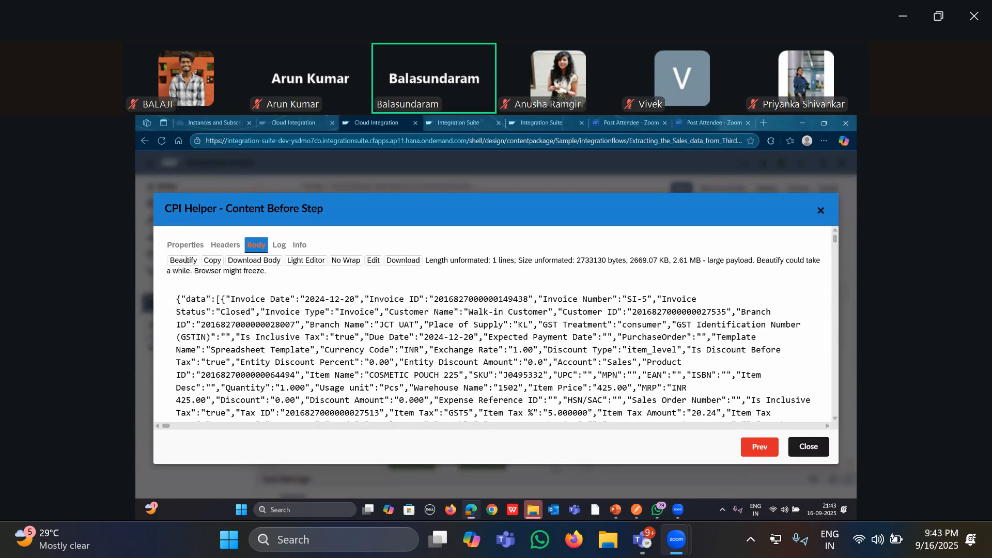
{"action": "left_click", "coordinate": [185, 261]}
{"action": "left_click_drag", "start_coordinate": [294, 402], "coordinate": [541, 238]}
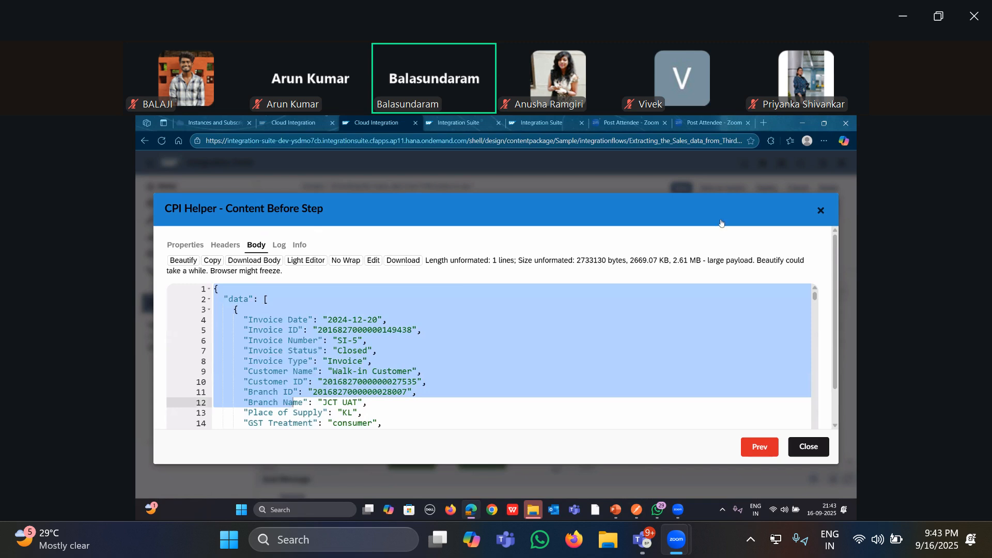
{"action": "key", "text": "Escape"}
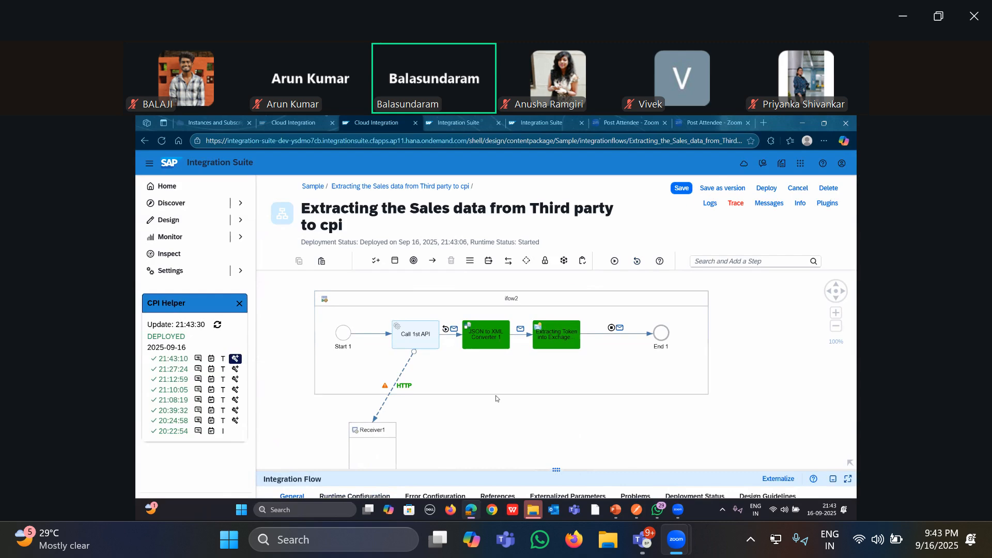
Select the HTTP channel between Call 1st API and Receiver1 and save the integration flow
{"action": "left_click_drag", "start_coordinate": [479, 380], "coordinate": [499, 344]}
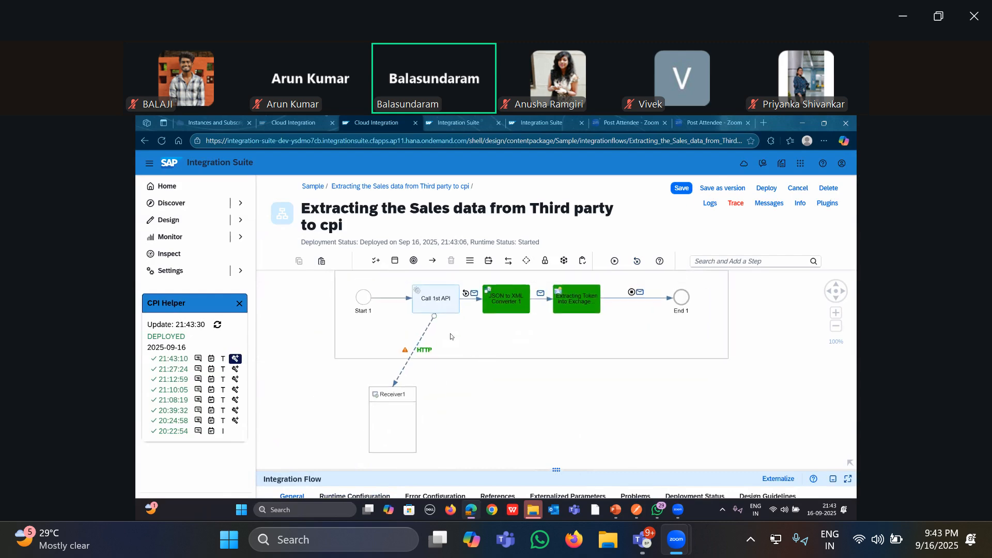
{"action": "left_click_drag", "start_coordinate": [405, 370], "coordinate": [424, 378]}
{"action": "left_click", "coordinate": [424, 376]}
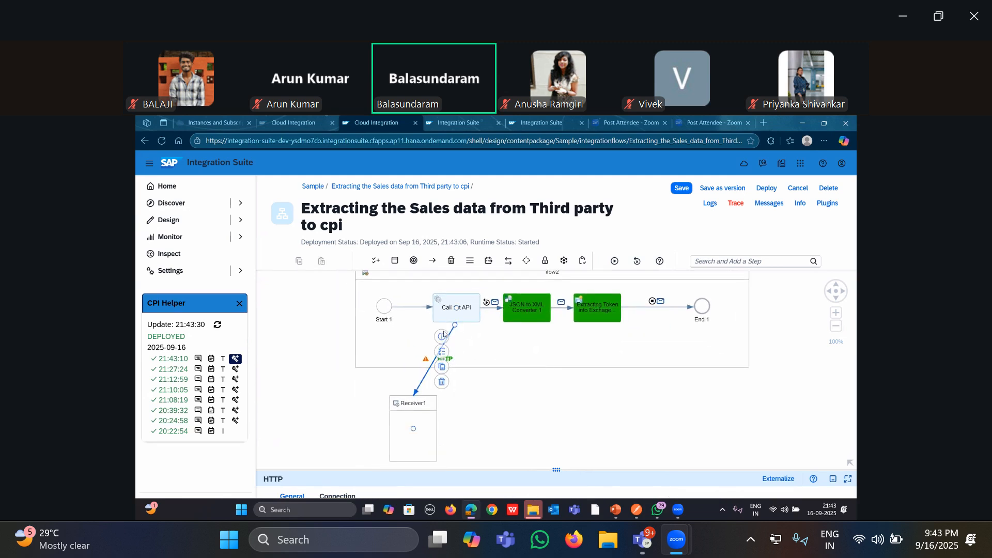
{"action": "left_click", "coordinate": [687, 184]}
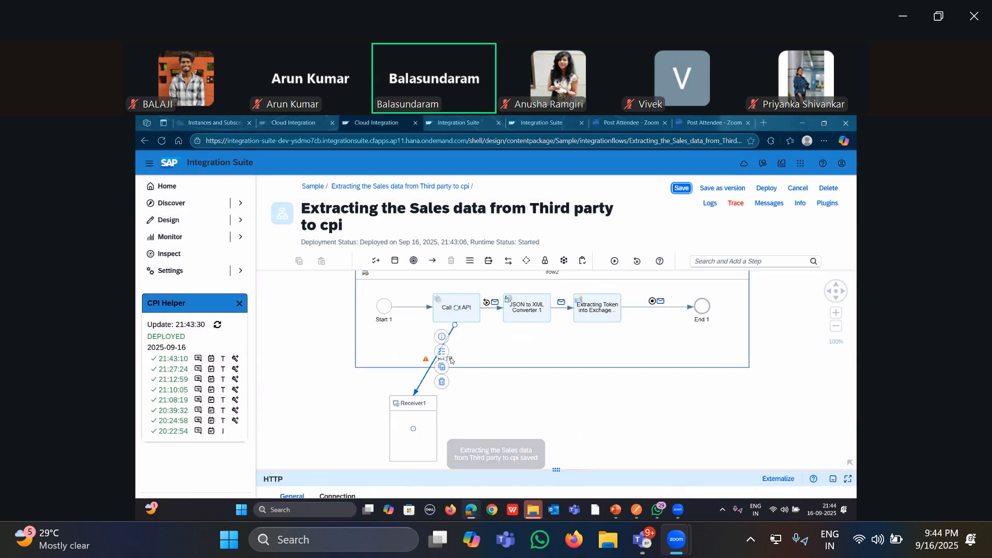
Review the token channel's connection details, including its address, query, method, authentication and header settings
{"action": "left_click", "coordinate": [426, 378]}
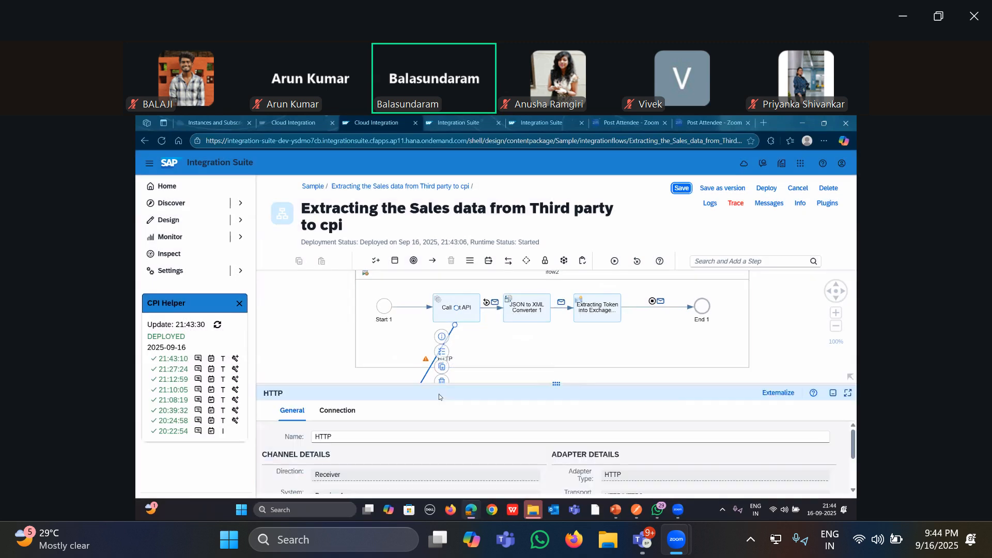
{"action": "left_click", "coordinate": [337, 410]}
{"action": "left_click_drag", "start_coordinate": [557, 383], "coordinate": [557, 274]}
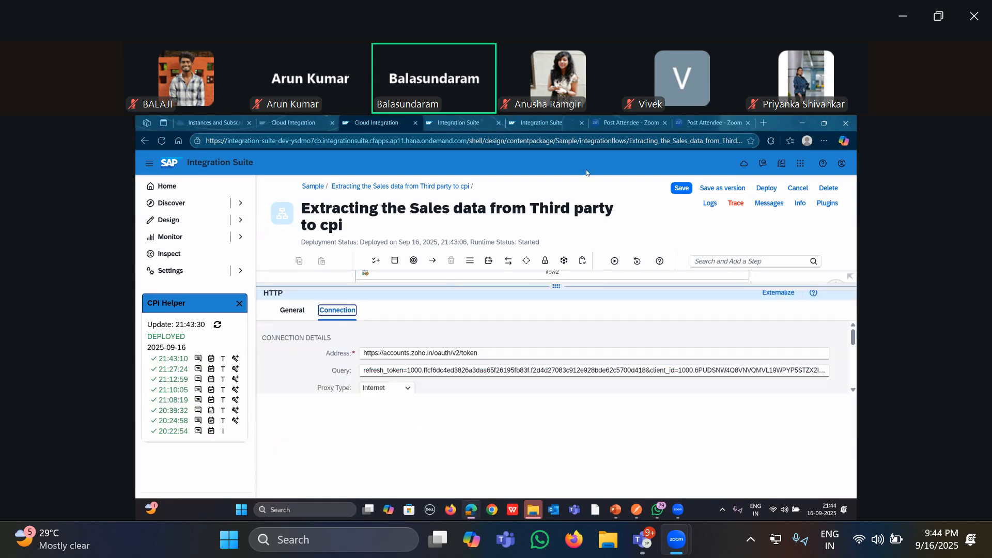
{"action": "left_click", "coordinate": [360, 343]}
{"action": "left_click", "coordinate": [607, 361]}
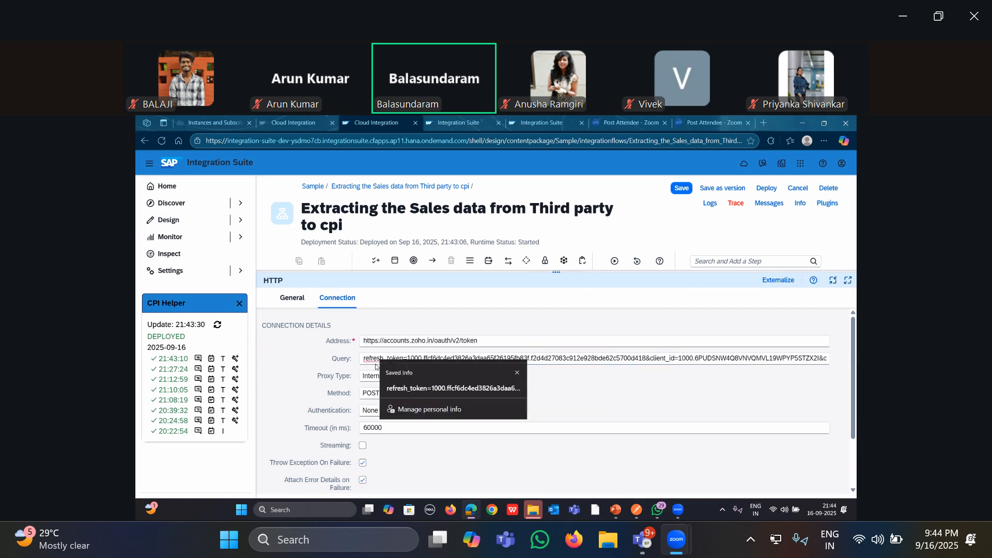
{"action": "left_click_drag", "start_coordinate": [363, 360], "coordinate": [853, 386]}
{"action": "left_click", "coordinate": [852, 383]}
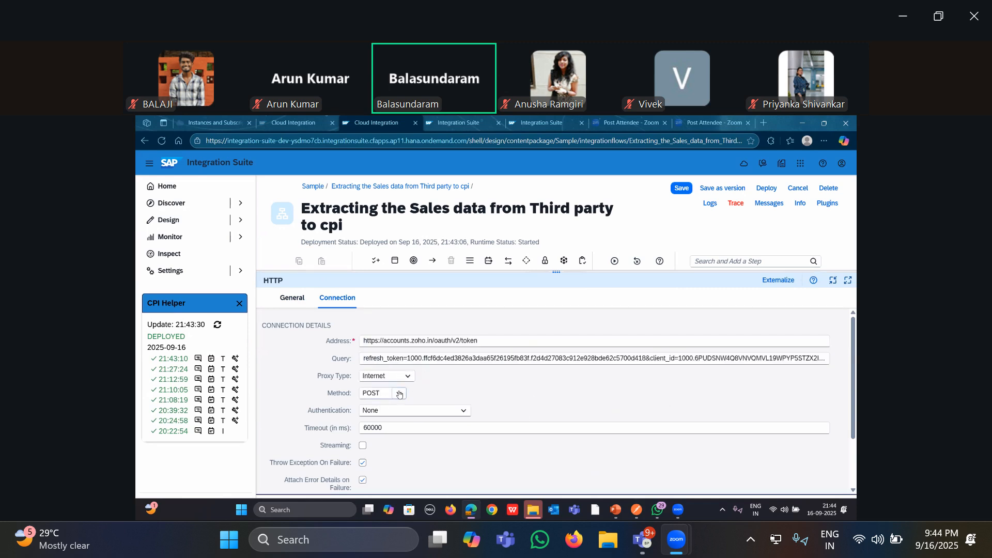
{"action": "scroll", "coordinate": [417, 397], "scroll_direction": "down", "scroll_amount": 1}
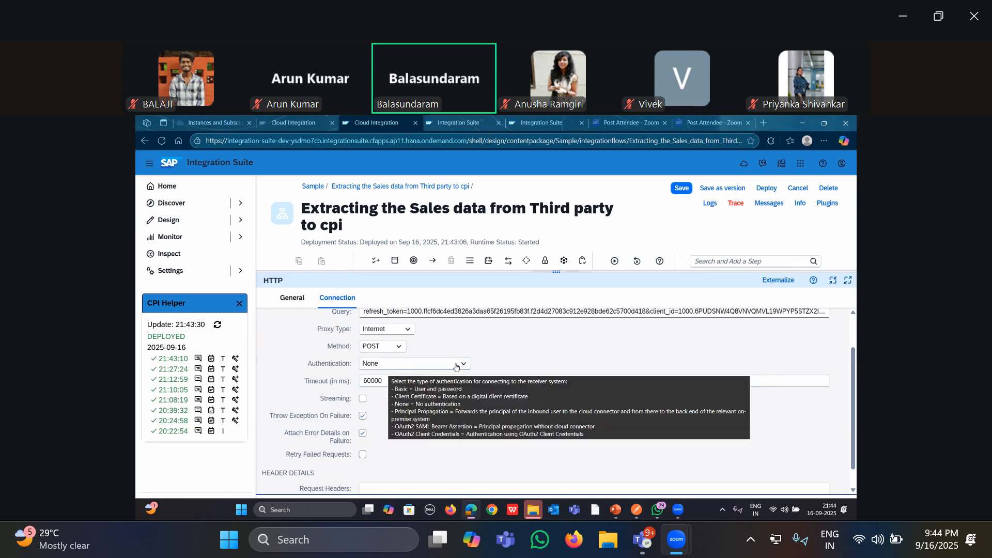
{"action": "scroll", "coordinate": [483, 359], "scroll_direction": "down", "scroll_amount": 1}
{"action": "scroll", "coordinate": [517, 332], "scroll_direction": "up", "scroll_amount": 2}
{"action": "left_click_drag", "start_coordinate": [556, 272], "coordinate": [539, 389]}
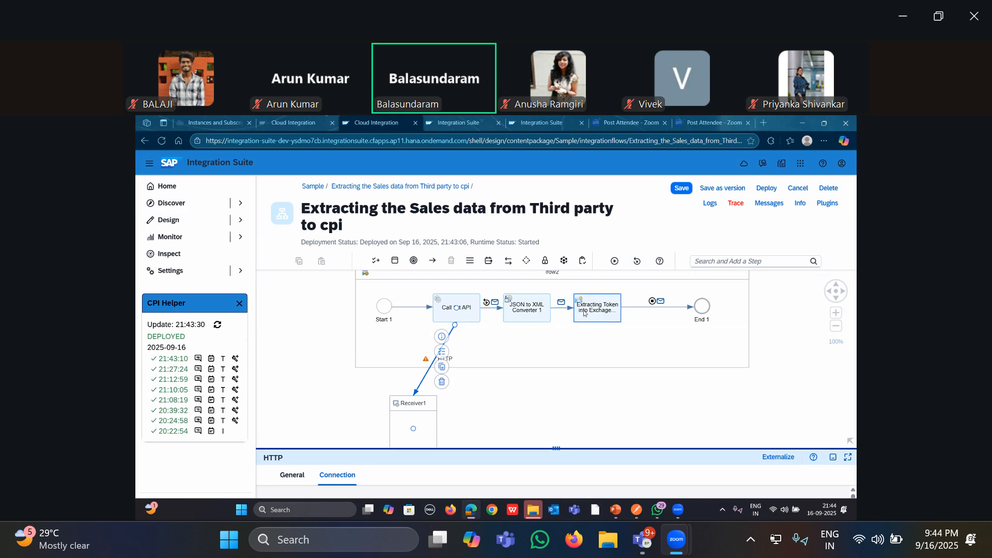
Review the processing settings of JSON to XML Converter 1 in the token subprocess
{"action": "left_click", "coordinate": [535, 311]}
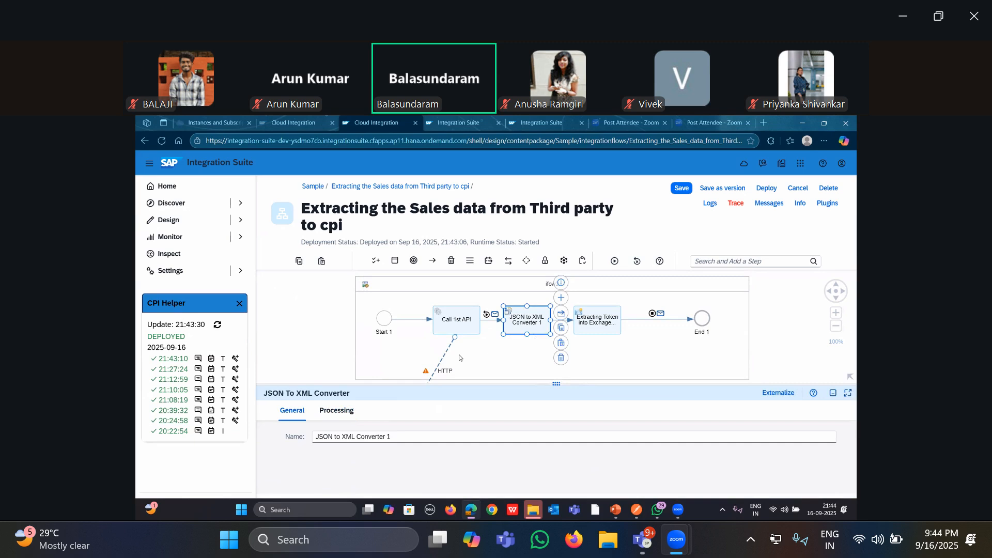
{"action": "left_click", "coordinate": [337, 410]}
{"action": "left_click_drag", "start_coordinate": [556, 383], "coordinate": [556, 425]}
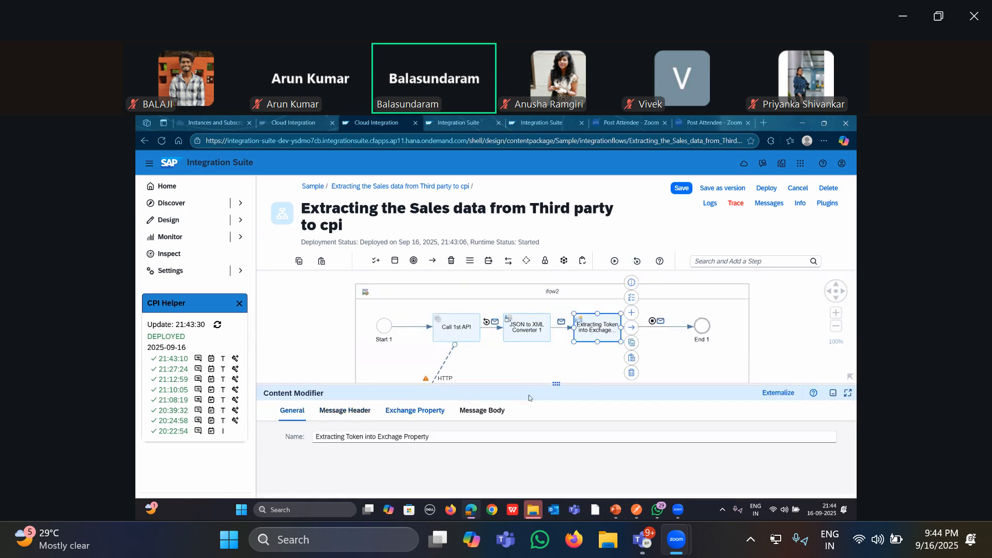
Examine the exchange property of the Extracting Token step, checking the Token name and its XPath source "//access_token"
{"action": "left_click_drag", "start_coordinate": [558, 383], "coordinate": [520, 310]}
{"action": "left_click", "coordinate": [389, 336]}
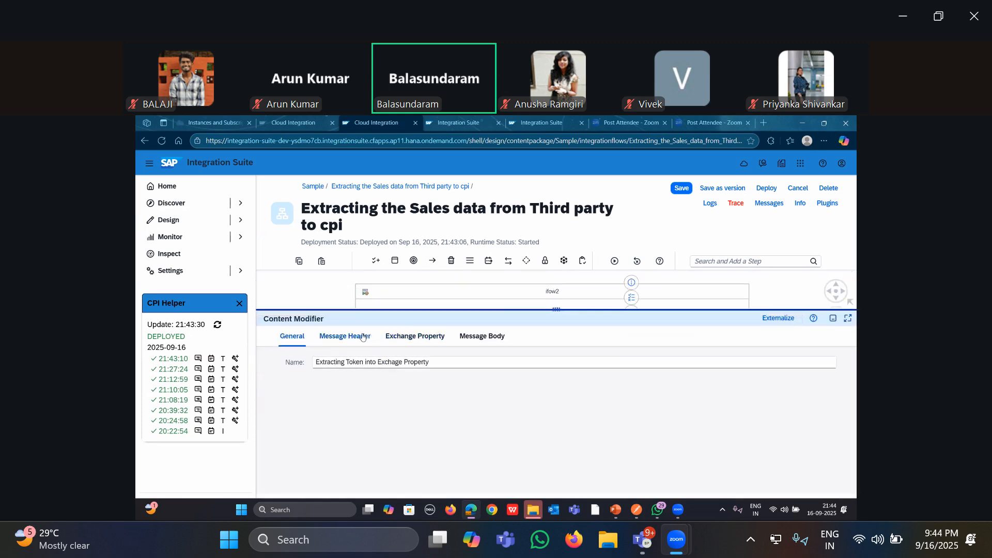
{"action": "double_click", "coordinate": [409, 404]}
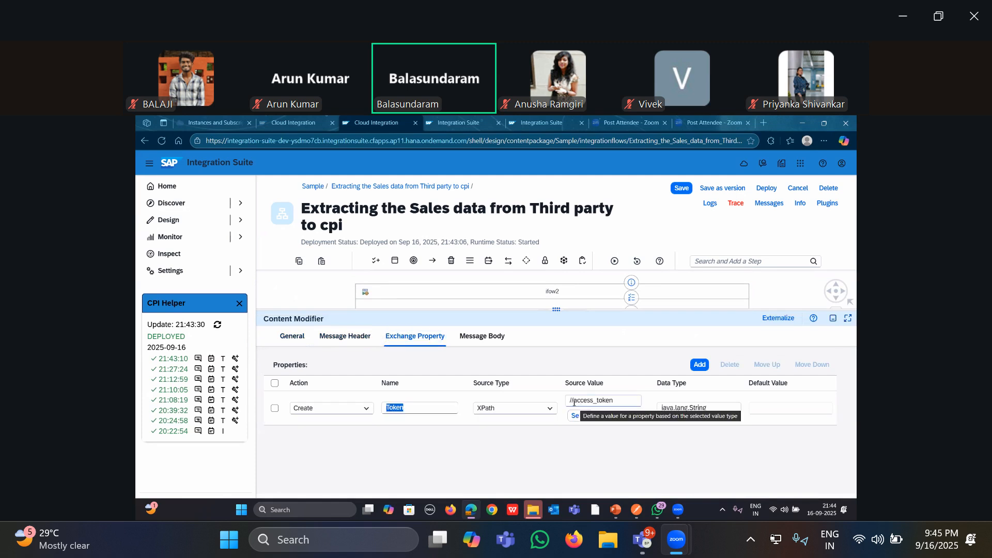
{"action": "double_click", "coordinate": [594, 403]}
{"action": "double_click", "coordinate": [395, 407]}
{"action": "left_click", "coordinate": [556, 311]}
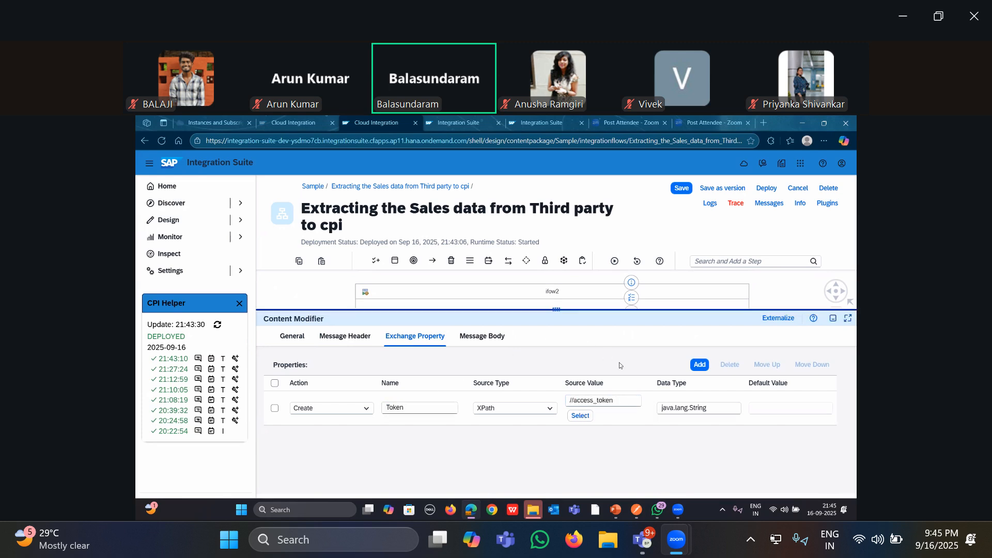
{"action": "left_click_drag", "start_coordinate": [555, 310], "coordinate": [550, 428]}
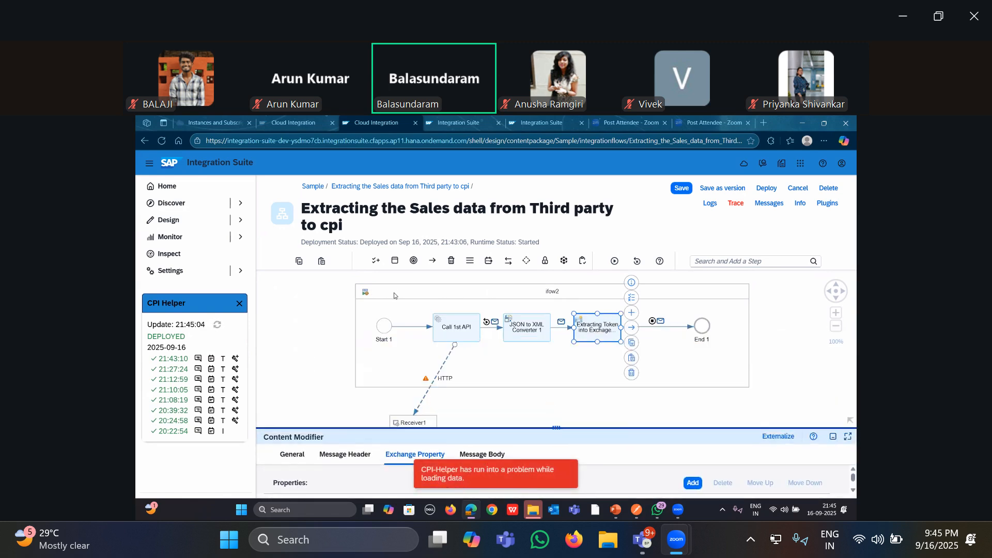
Examine the message header of the Passing Authorization step in the main process, checking the Authorization name and its expression source value
{"action": "left_click", "coordinate": [770, 387]}
{"action": "scroll", "coordinate": [672, 318], "scroll_direction": "up", "scroll_amount": 3}
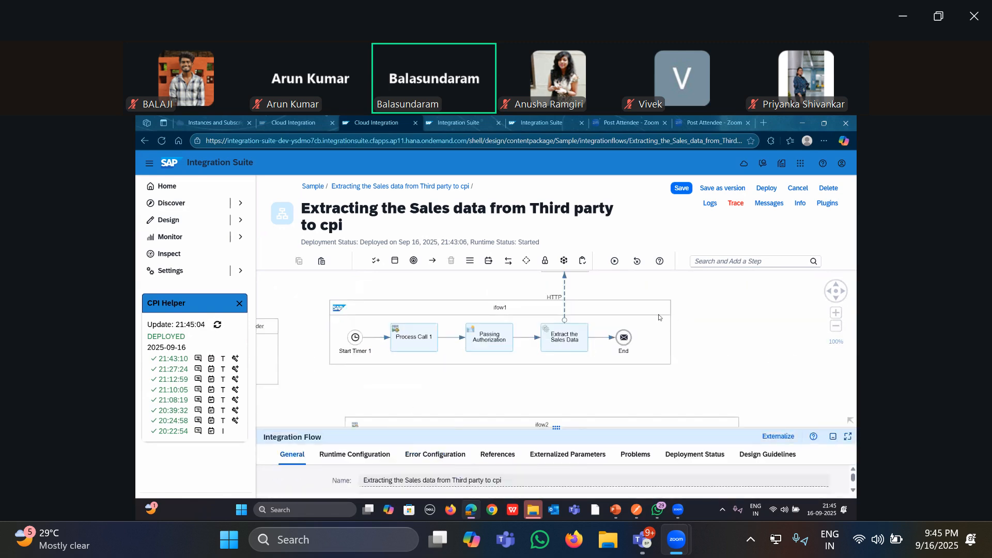
{"action": "left_click_drag", "start_coordinate": [693, 329], "coordinate": [723, 336]}
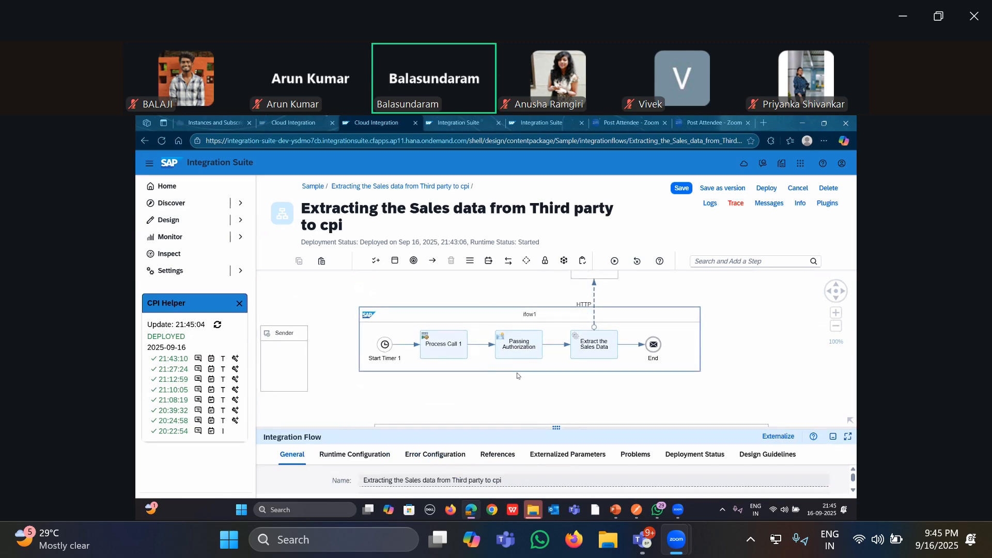
{"action": "left_click_drag", "start_coordinate": [528, 387], "coordinate": [571, 401]}
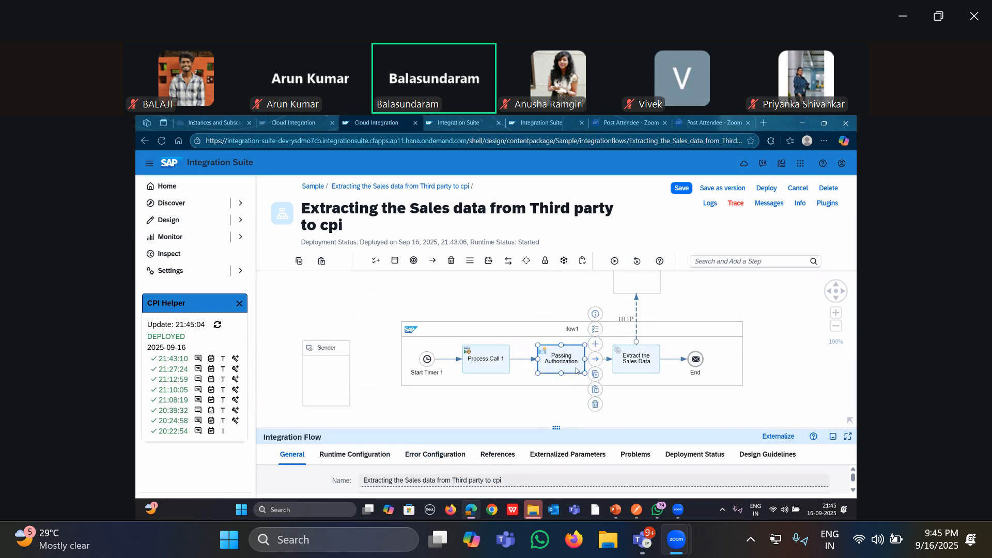
{"action": "left_click", "coordinate": [561, 359]}
{"action": "left_click", "coordinate": [345, 411]}
{"action": "left_click_drag", "start_coordinate": [556, 384], "coordinate": [574, 269]}
{"action": "left_click_drag", "start_coordinate": [436, 363], "coordinate": [385, 363]}
{"action": "left_click", "coordinate": [624, 363]}
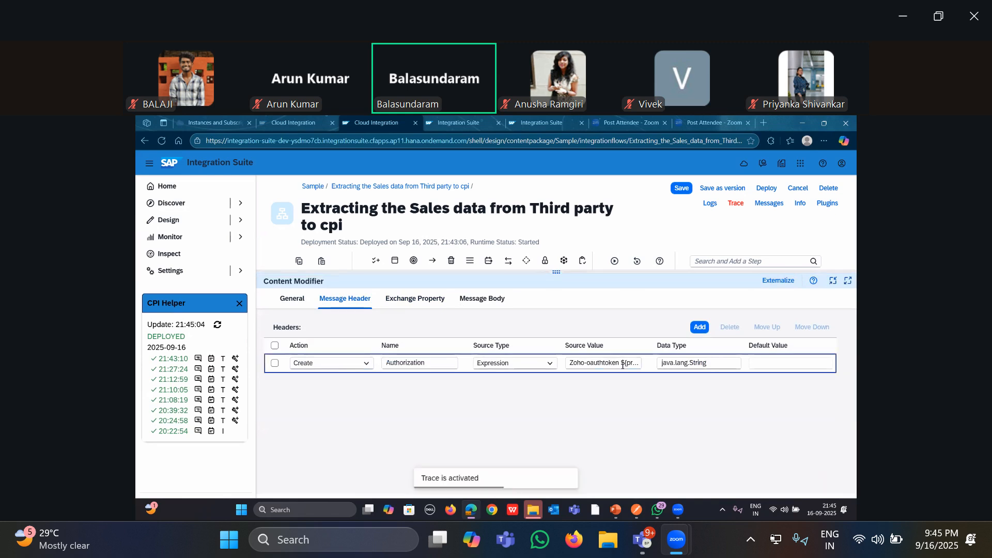
Check the Authorization header's source expression "${property.Token}", then the exchange properties and message body of Passing Authorization
{"action": "left_click_drag", "start_coordinate": [624, 363], "coordinate": [643, 363]}
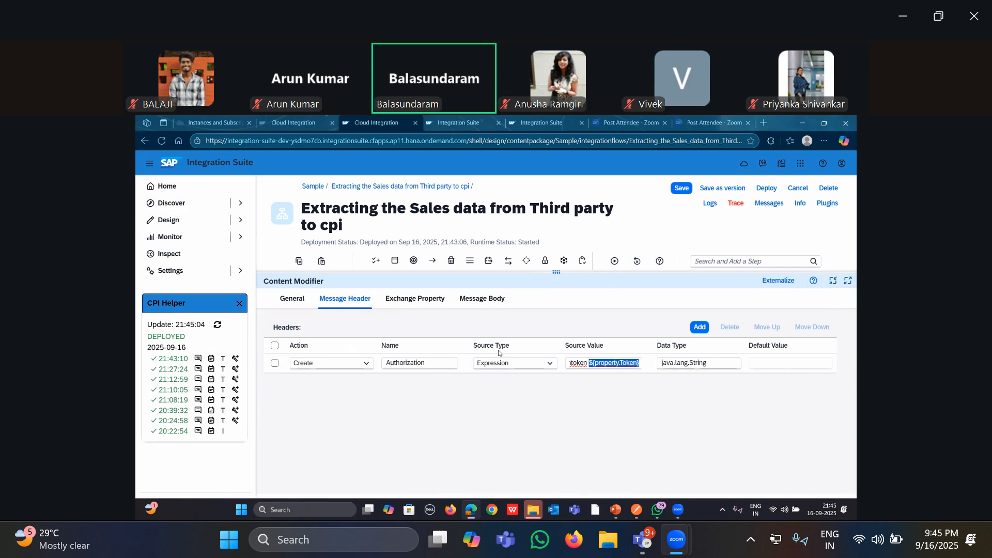
{"action": "left_click", "coordinate": [415, 299]}
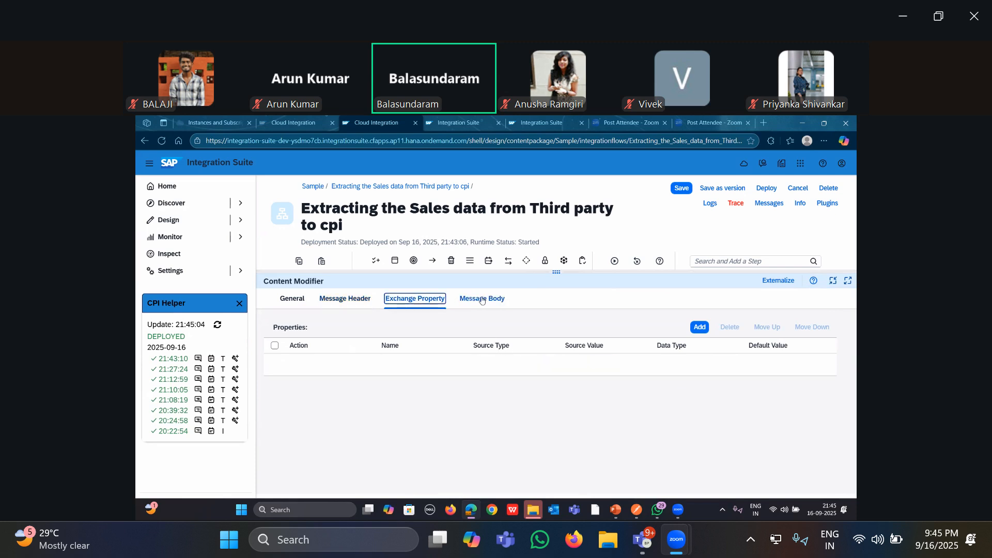
{"action": "left_click", "coordinate": [483, 298]}
{"action": "left_click_drag", "start_coordinate": [546, 278], "coordinate": [552, 363]}
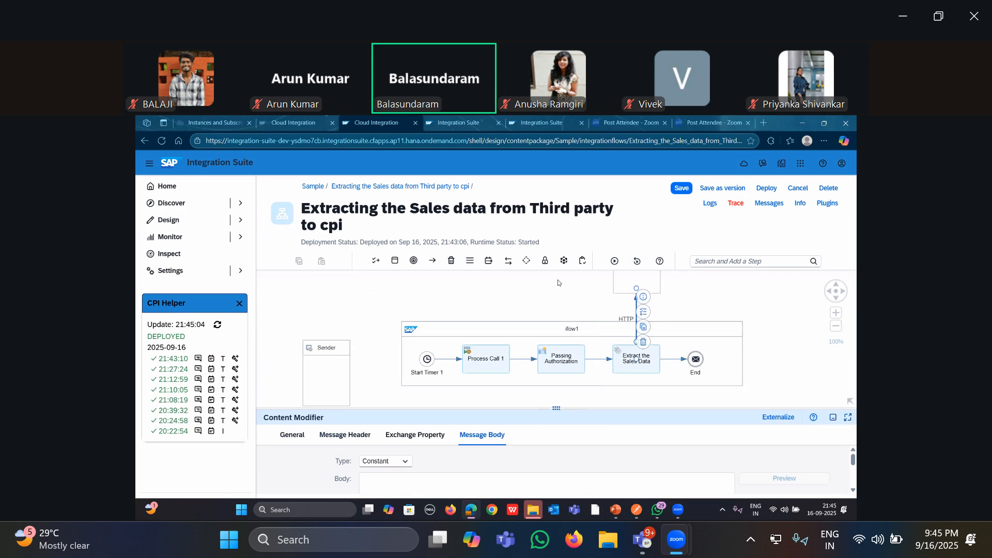
Review the connection details of the sales data HTTP channel, including its address, query, method and authentication
{"action": "left_click", "coordinate": [337, 298]}
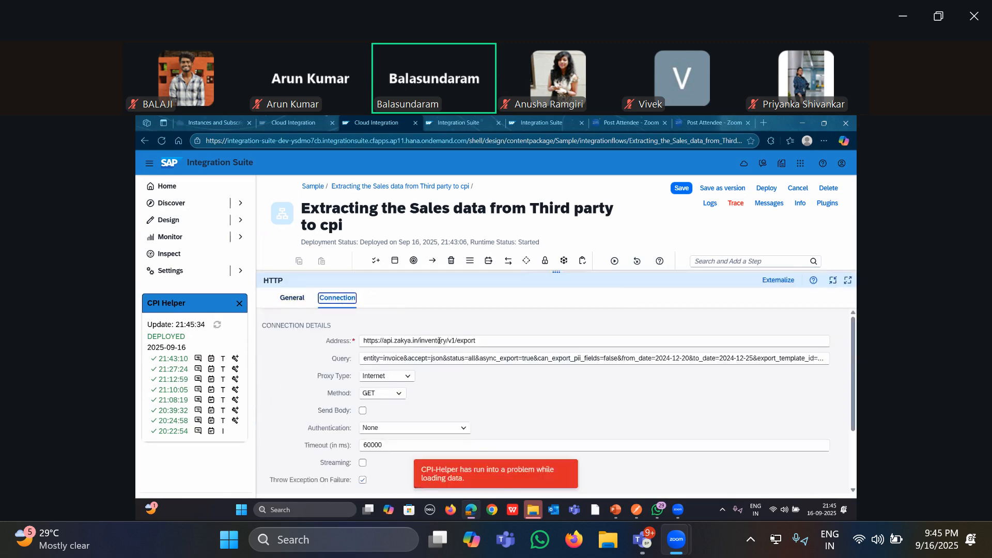
{"action": "left_click_drag", "start_coordinate": [382, 356], "coordinate": [498, 416]}
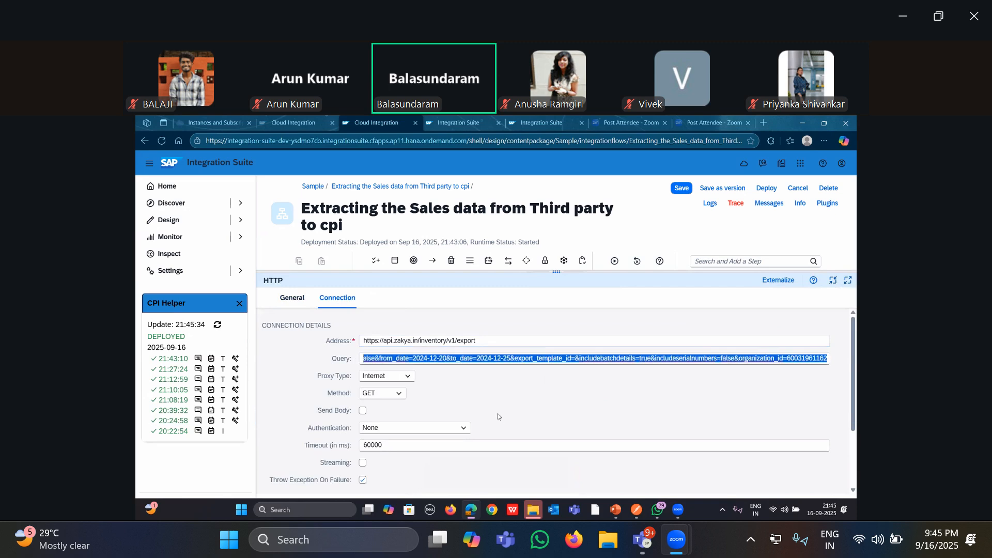
{"action": "scroll", "coordinate": [423, 417], "scroll_direction": "down", "scroll_amount": 1}
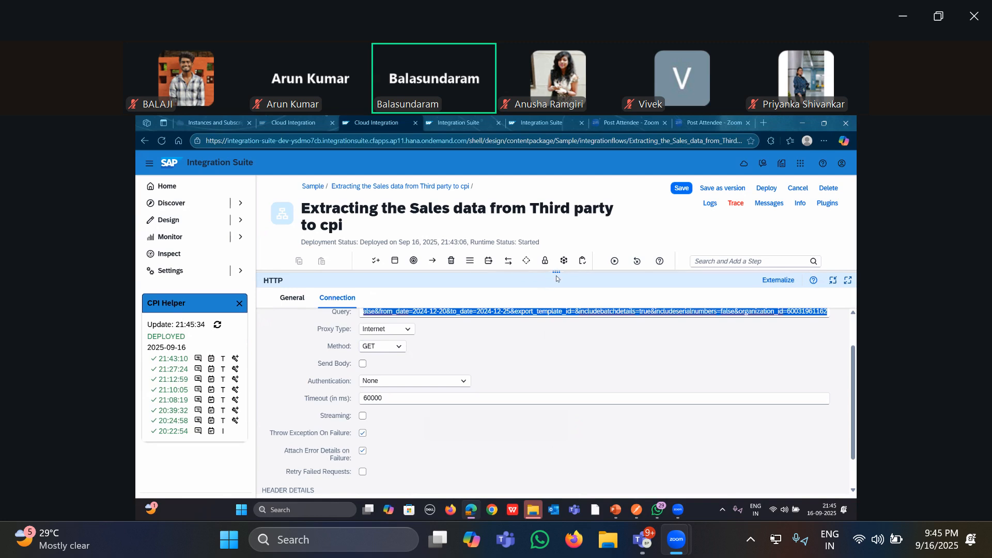
{"action": "left_click_drag", "start_coordinate": [550, 279], "coordinate": [556, 437]}
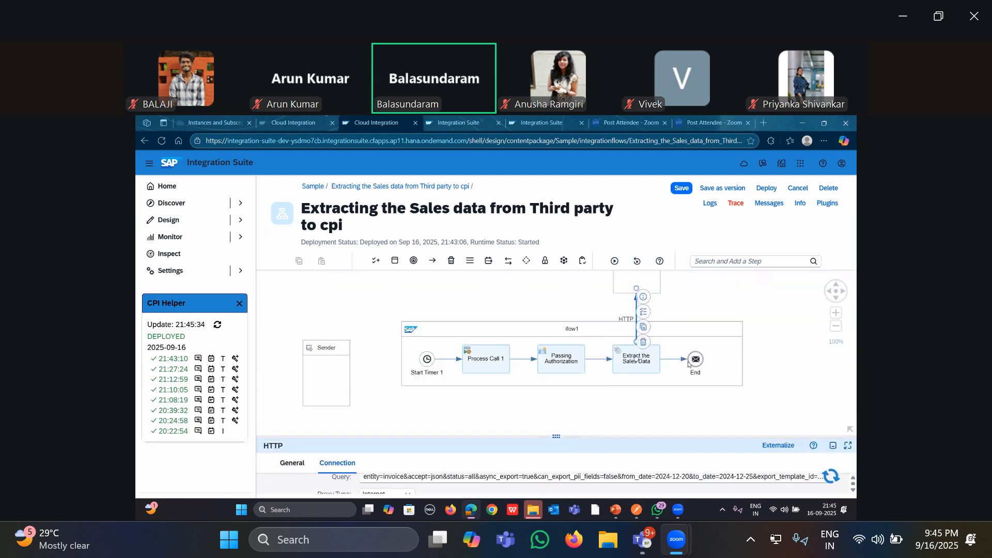
Inspect the traced message body before the End step, beautifying the JSON payload and reading through its invoice fields
{"action": "left_click", "coordinate": [694, 364]}
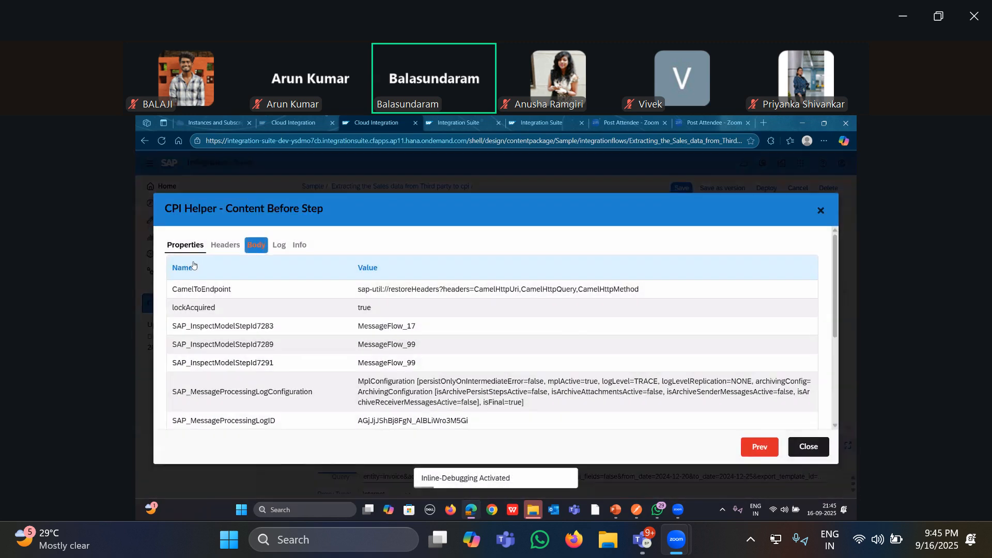
{"action": "left_click", "coordinate": [188, 260]}
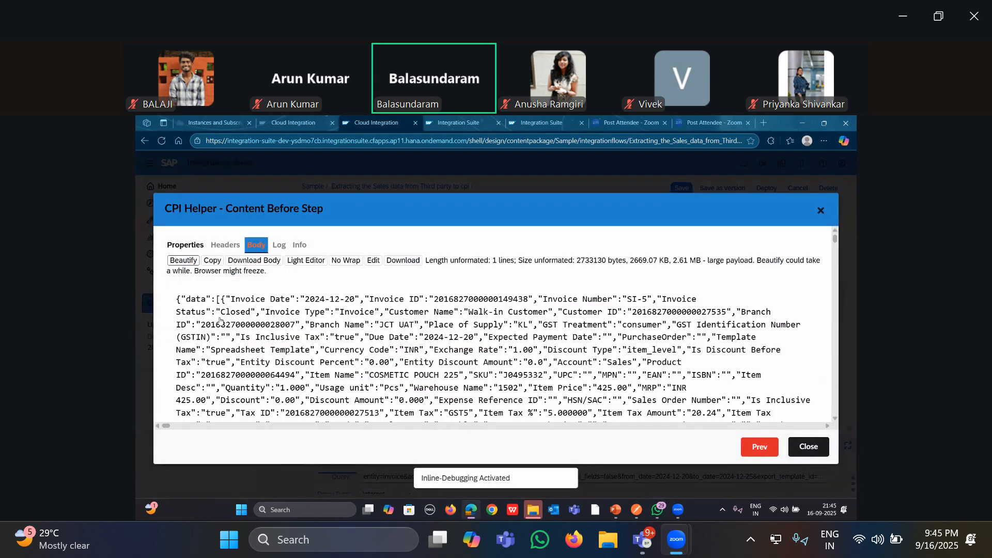
{"action": "left_click", "coordinate": [293, 320]}
{"action": "scroll", "coordinate": [380, 350], "scroll_direction": "down", "scroll_amount": 9}
{"action": "scroll", "coordinate": [380, 351], "scroll_direction": "up", "scroll_amount": 9}
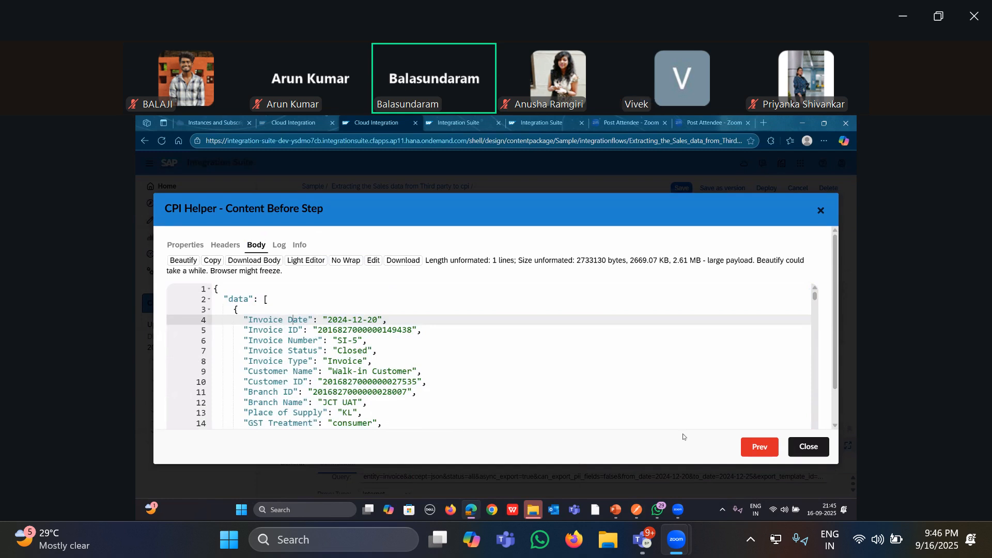
{"action": "scroll", "coordinate": [683, 433], "scroll_direction": "down", "scroll_amount": 3}
{"action": "scroll", "coordinate": [684, 435], "scroll_direction": "down", "scroll_amount": 4}
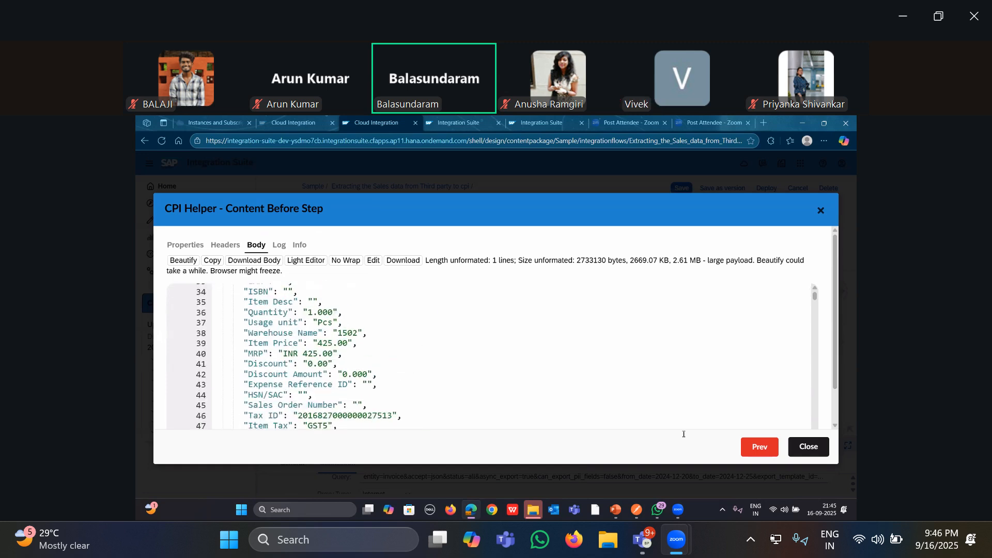
{"action": "scroll", "coordinate": [408, 389], "scroll_direction": "down", "scroll_amount": 2}
{"action": "scroll", "coordinate": [449, 367], "scroll_direction": "up", "scroll_amount": 8}
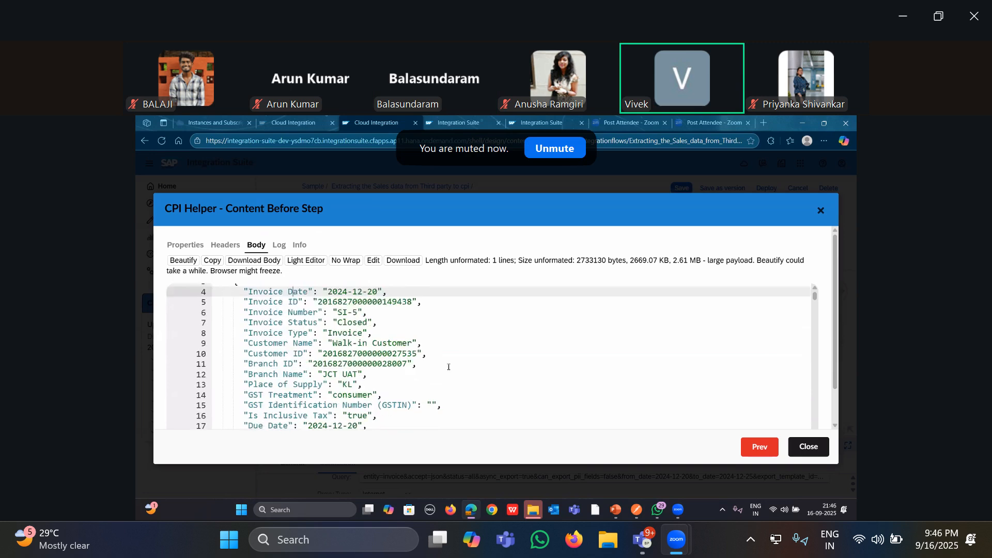
{"action": "scroll", "coordinate": [449, 367], "scroll_direction": "up", "scroll_amount": 1}
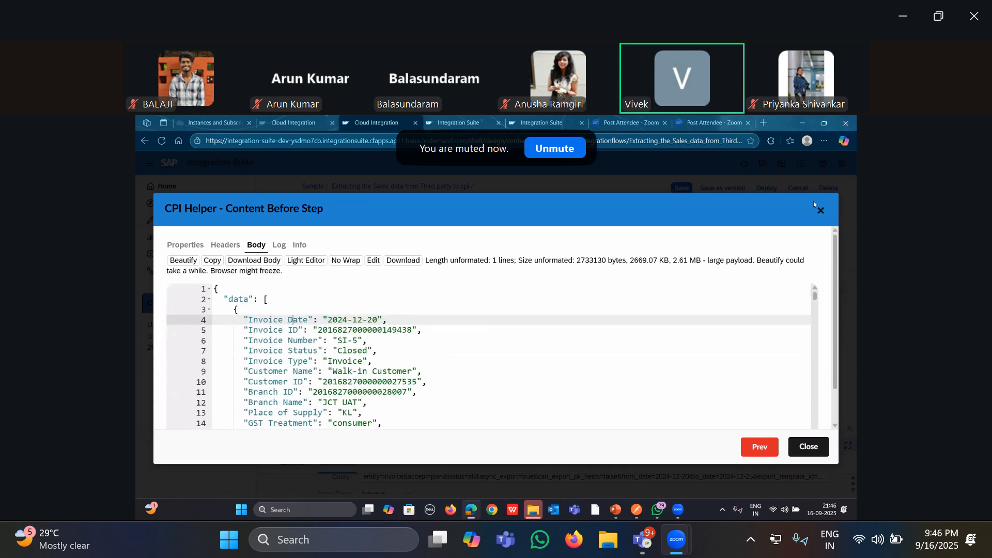
{"action": "left_click", "coordinate": [820, 216]}
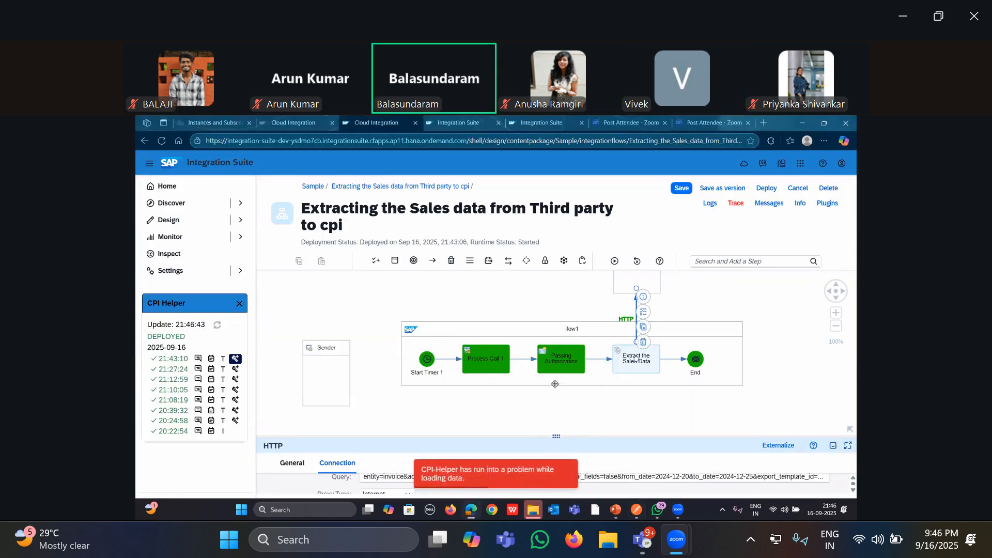
Recheck the connection settings of the HTTP channel attached to Extract the Sales Data
{"action": "left_click_drag", "start_coordinate": [555, 438], "coordinate": [605, 324]}
{"action": "left_click", "coordinate": [592, 322]}
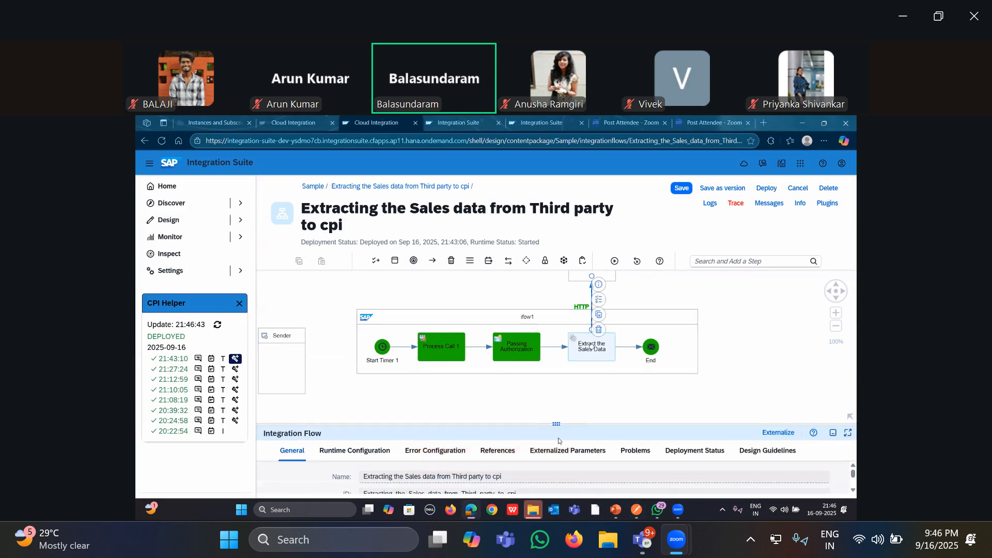
{"action": "left_click_drag", "start_coordinate": [410, 425], "coordinate": [408, 295]}
{"action": "left_click", "coordinate": [337, 321]}
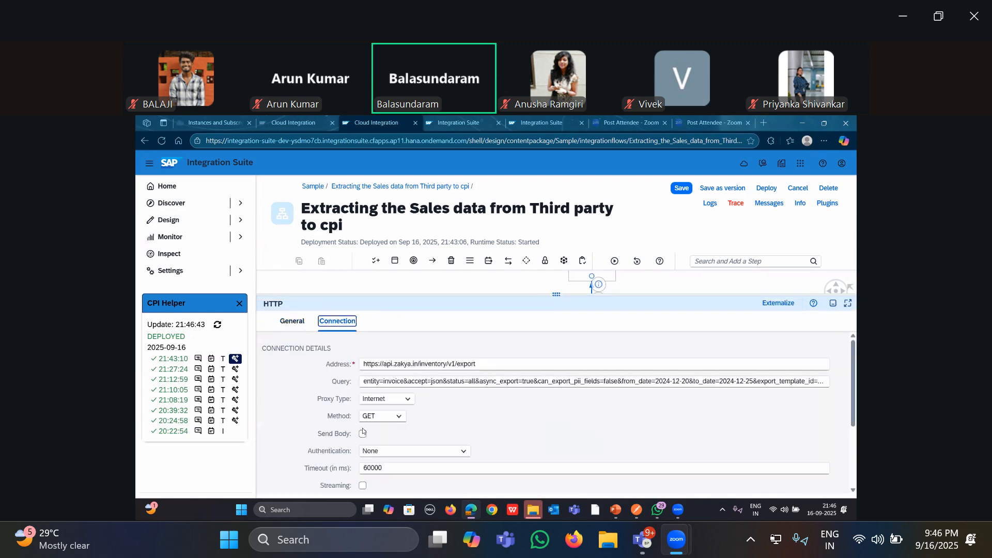
{"action": "double_click", "coordinate": [577, 294]}
{"action": "left_click", "coordinate": [638, 400]}
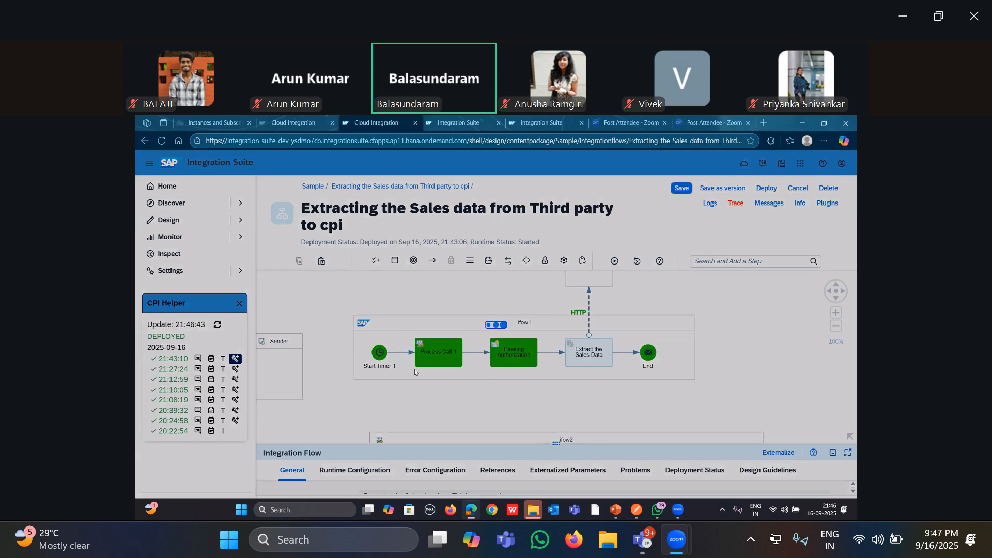
Check the header name Authorization in the message headers of the Passing Authorization step
{"action": "left_click", "coordinate": [513, 355]}
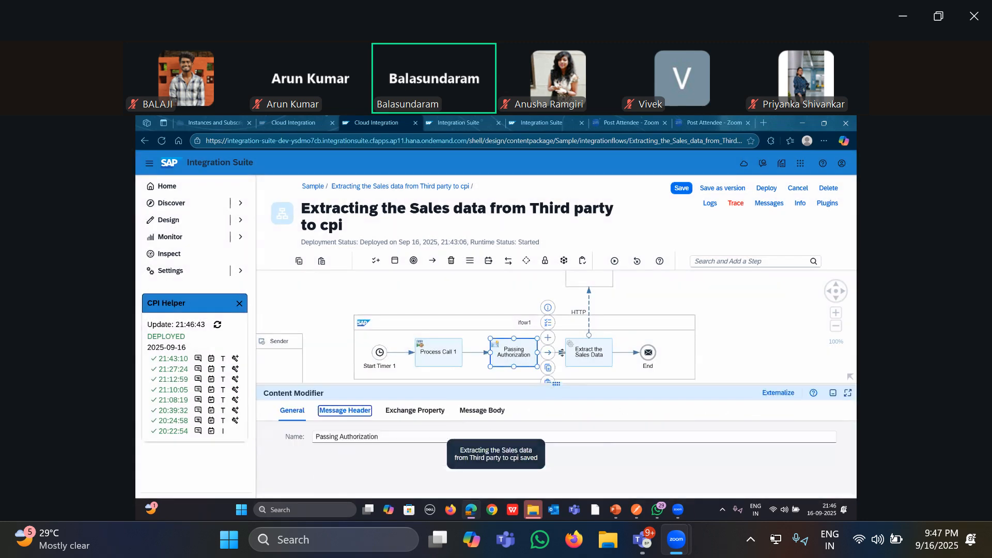
{"action": "left_click", "coordinate": [345, 411]}
{"action": "left_click_drag", "start_coordinate": [386, 382], "coordinate": [446, 381]}
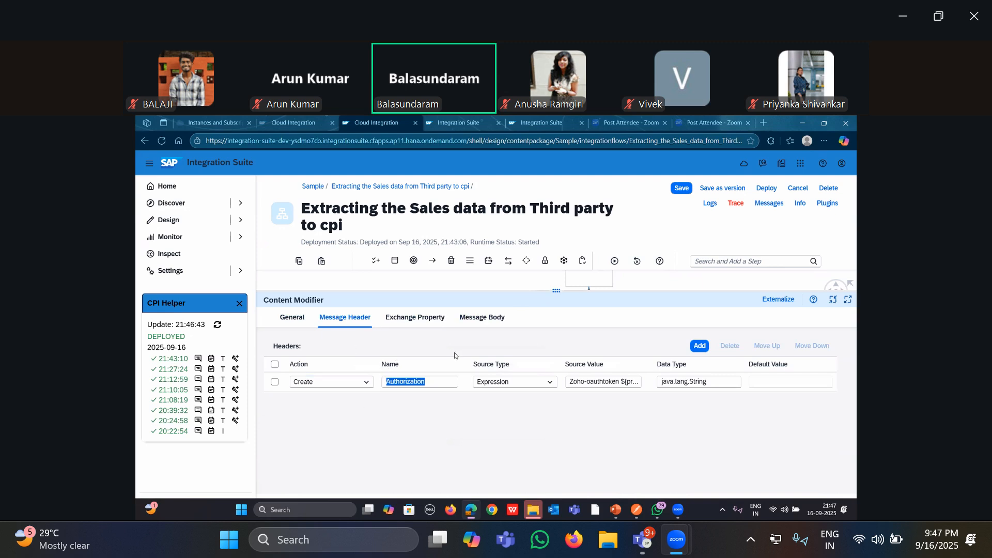
Examine the integration flow's runtime configuration, checking the "*" entry for allowed headers
{"action": "left_click", "coordinate": [641, 275]}
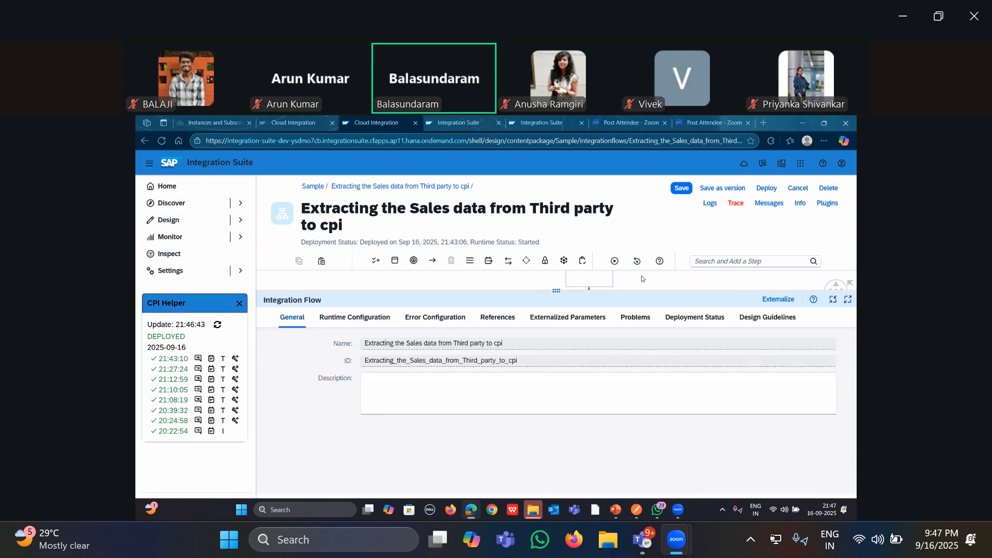
{"action": "left_click", "coordinate": [377, 317]}
{"action": "left_click", "coordinate": [369, 379]}
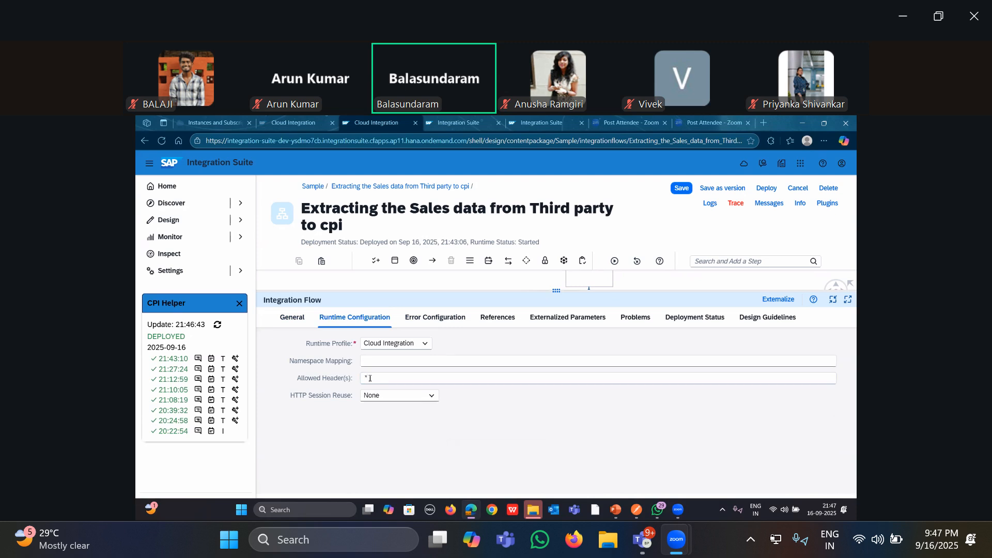
{"action": "double_click", "coordinate": [367, 379]}
{"action": "left_click_drag", "start_coordinate": [555, 292], "coordinate": [555, 375]}
Compare the allowed headers with the Authorization header defined in the Passing Authorization step
{"action": "left_click", "coordinate": [512, 359]}
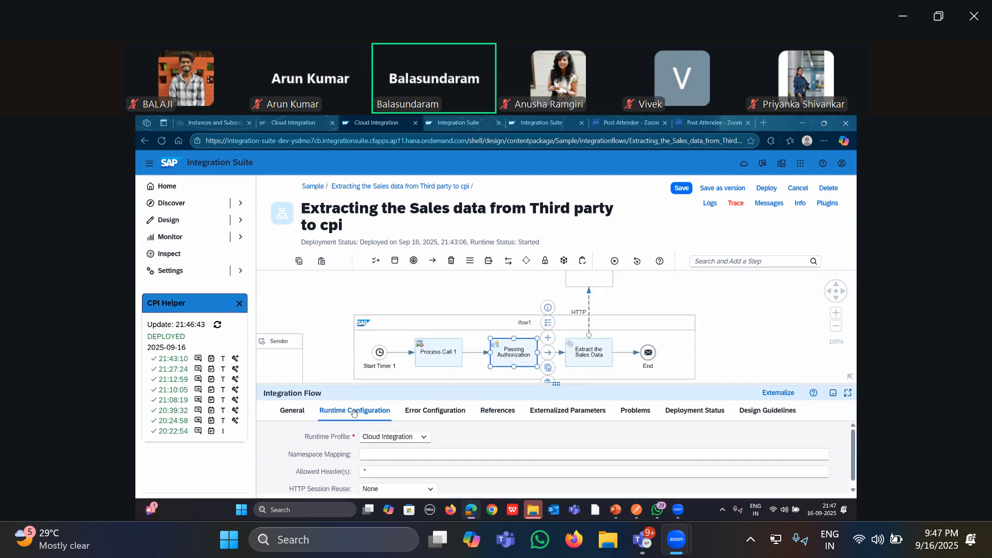
{"action": "left_click_drag", "start_coordinate": [580, 385], "coordinate": [579, 287]}
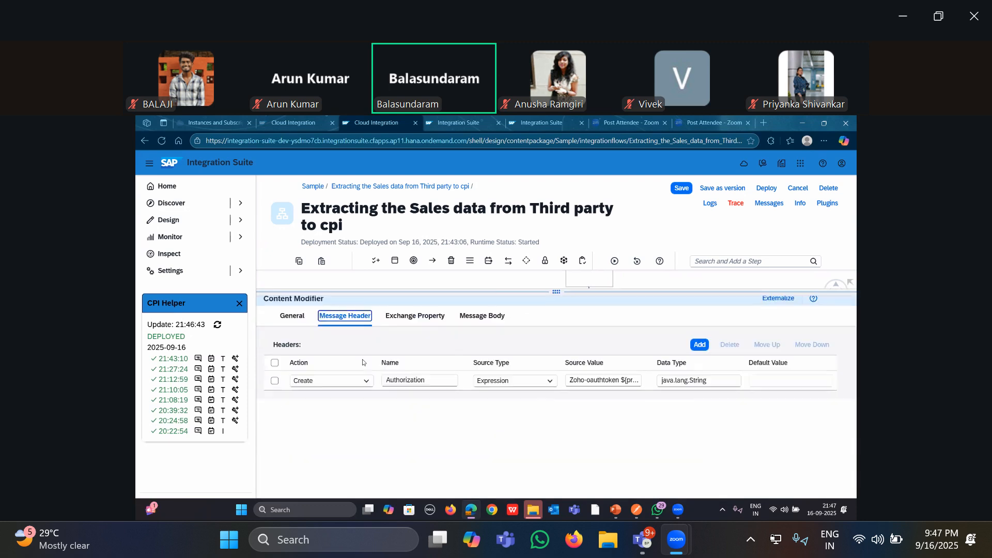
{"action": "double_click", "coordinate": [418, 376]}
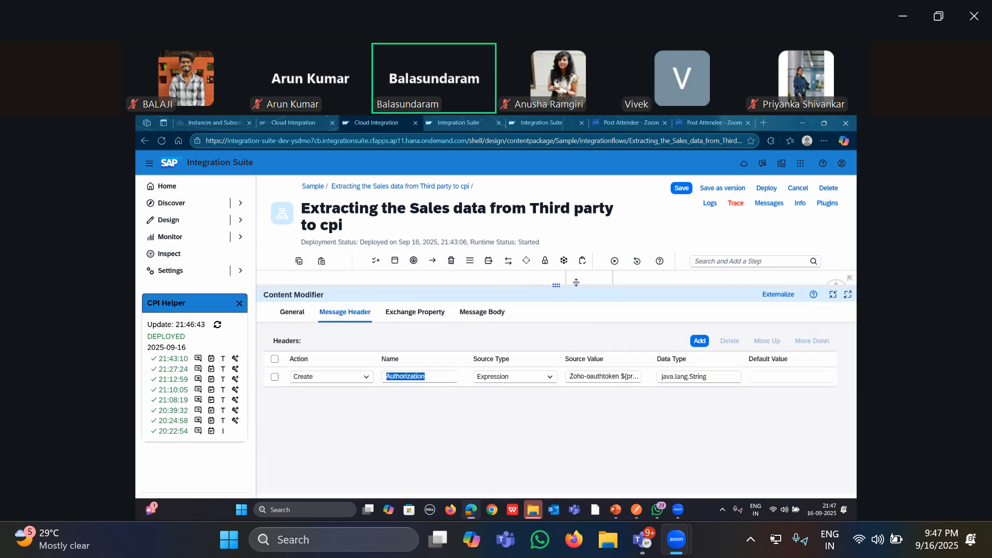
{"action": "left_click_drag", "start_coordinate": [578, 283], "coordinate": [587, 377]}
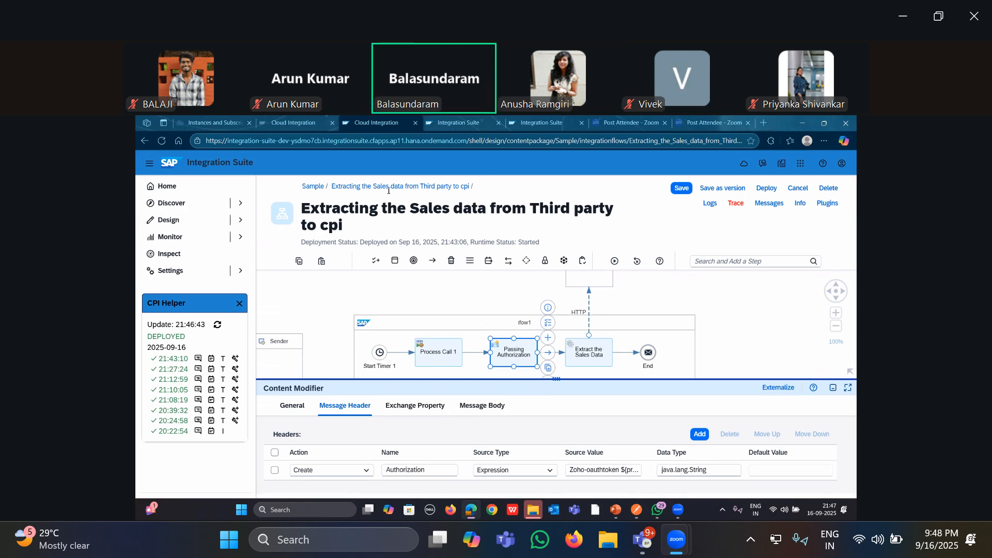
Switch to Postman and examine the Sales data request's URL and query parameters, then return to the integration flow
{"action": "key", "text": "alt+Tab"}
{"action": "triple_click", "coordinate": [427, 192]}
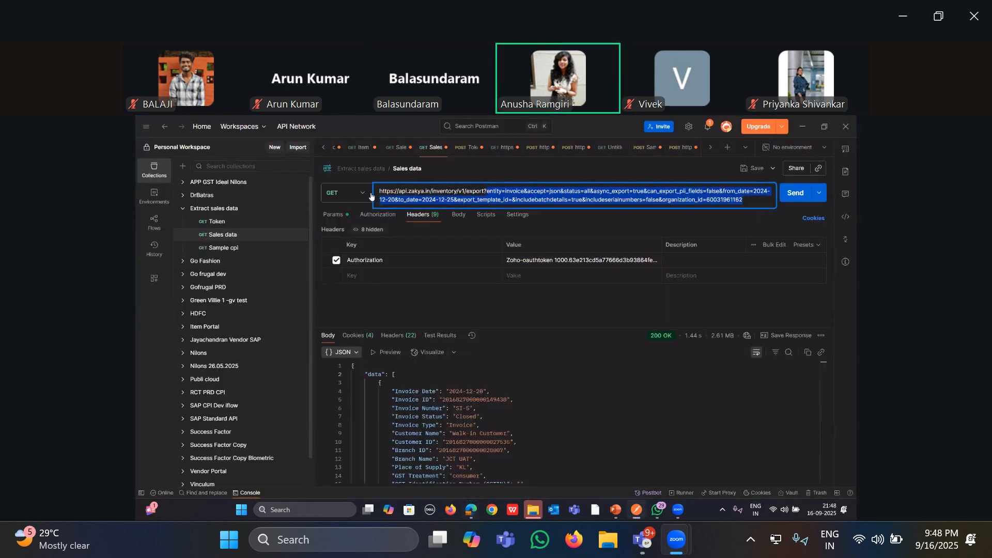
{"action": "left_click", "coordinate": [470, 192]}
{"action": "left_click_drag", "start_coordinate": [379, 192], "coordinate": [612, 200]}
{"action": "left_click_drag", "start_coordinate": [663, 220], "coordinate": [759, 207]}
{"action": "left_click", "coordinate": [748, 201]}
{"action": "key", "text": "ctrl+a"}
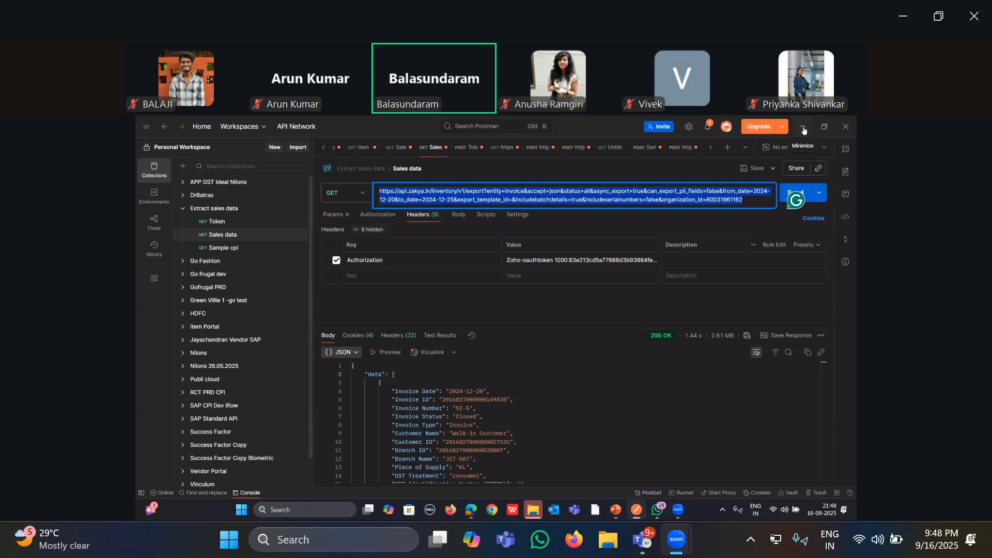
{"action": "left_click", "coordinate": [752, 202]}
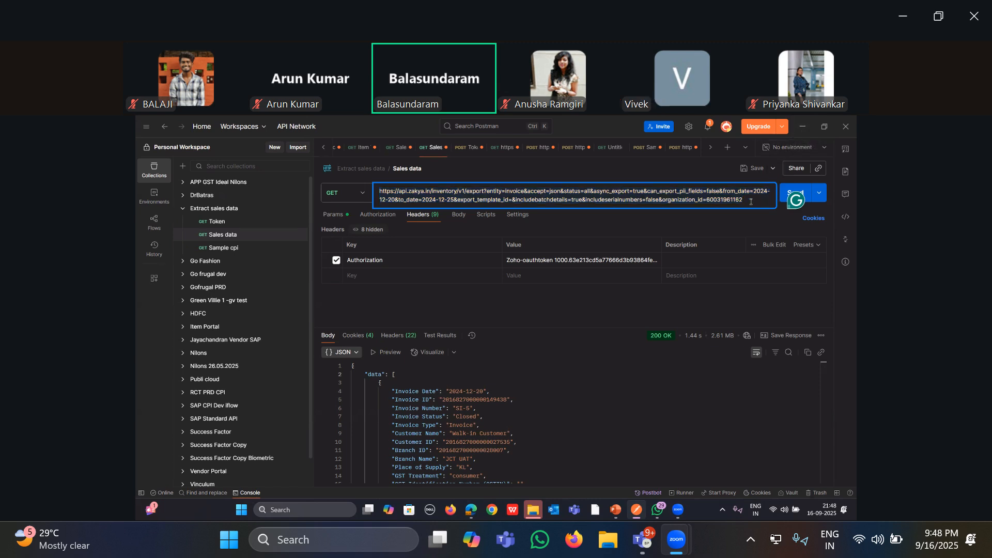
{"action": "left_click", "coordinate": [803, 129]}
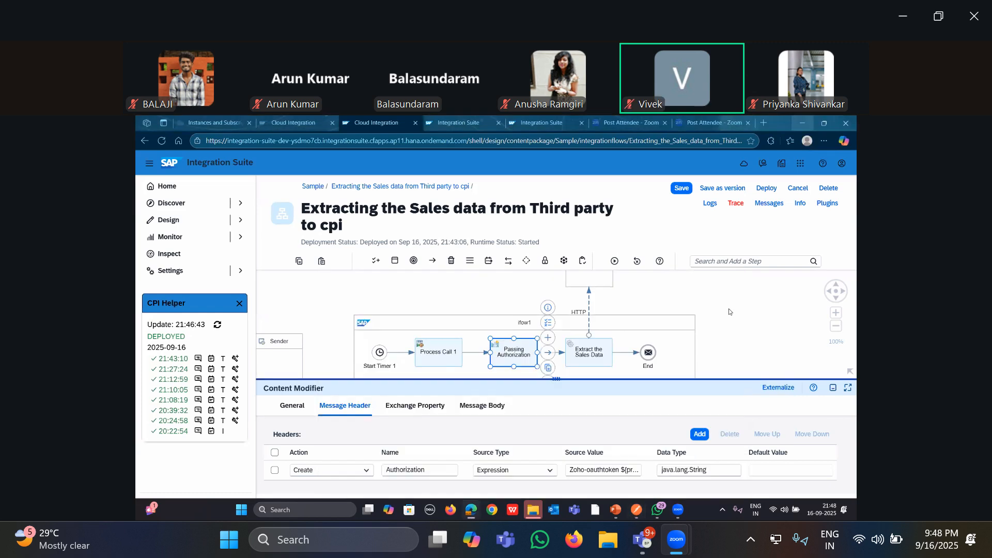
Copy the adapter configuration of the HTTP channel attached to Extract the Sales Data
{"action": "left_click", "coordinate": [729, 309]}
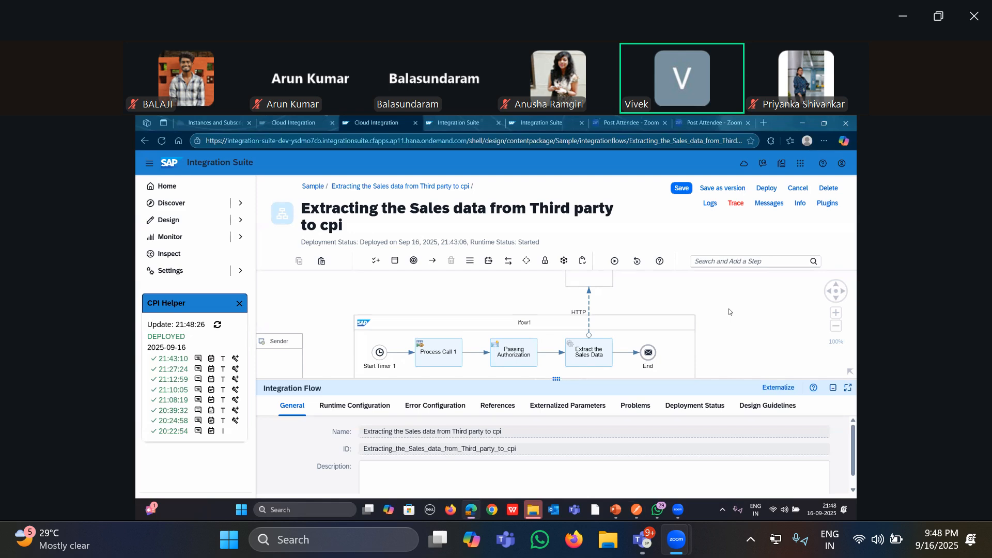
{"action": "left_click", "coordinate": [590, 321]}
{"action": "key", "text": "ctrl+c"}
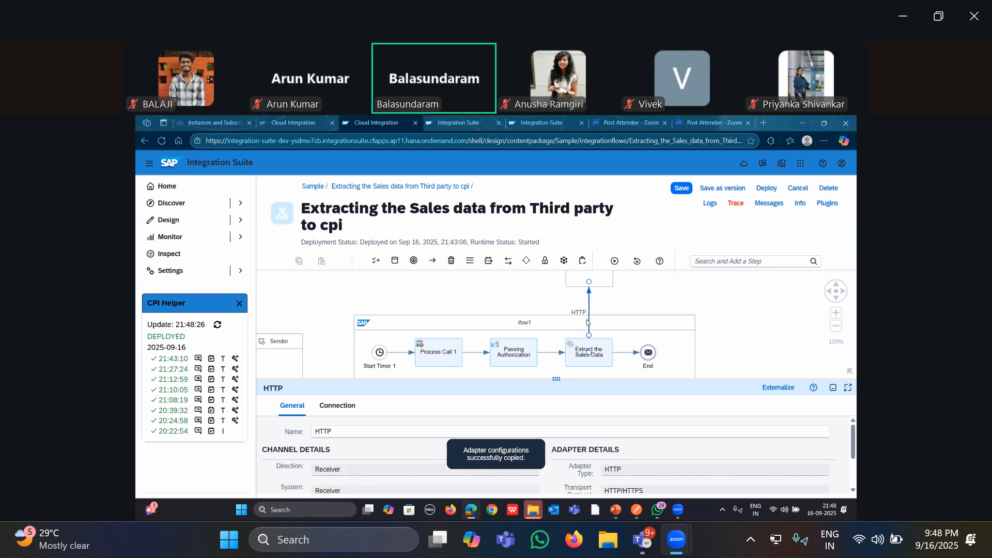
{"action": "left_click_drag", "start_coordinate": [734, 331], "coordinate": [754, 340]}
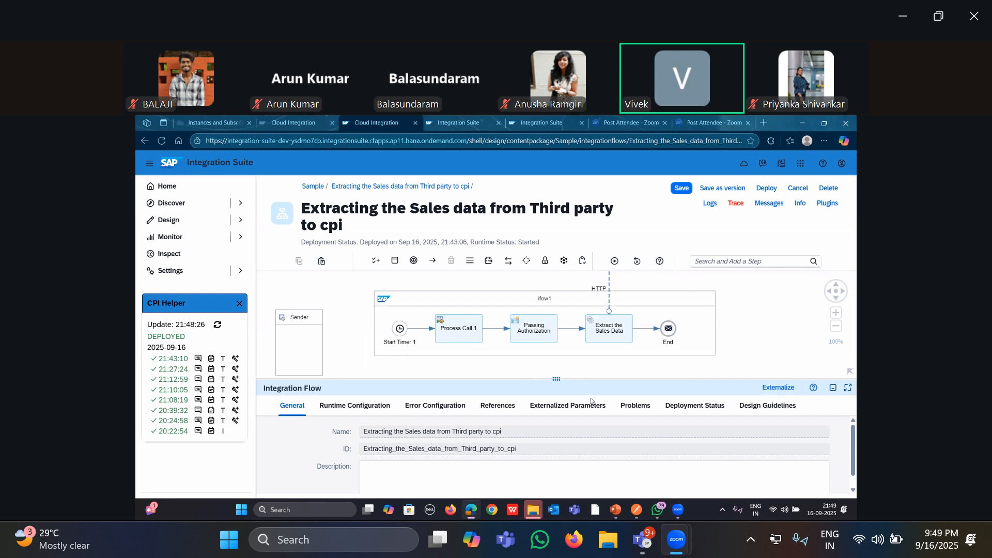
Switch to Postman and set the Sales data request's authorization type to Basic Auth
{"action": "left_click", "coordinate": [637, 511]}
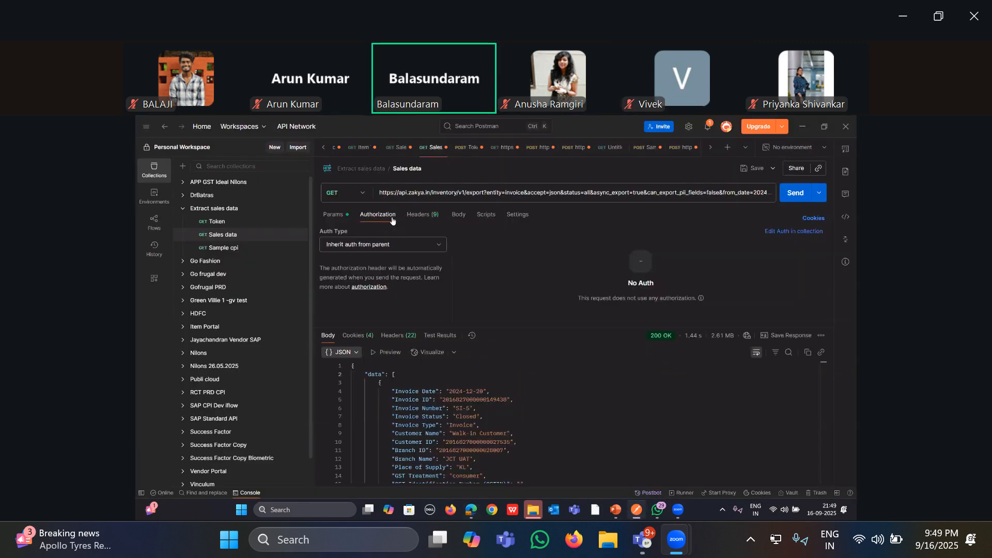
{"action": "left_click", "coordinate": [439, 246]}
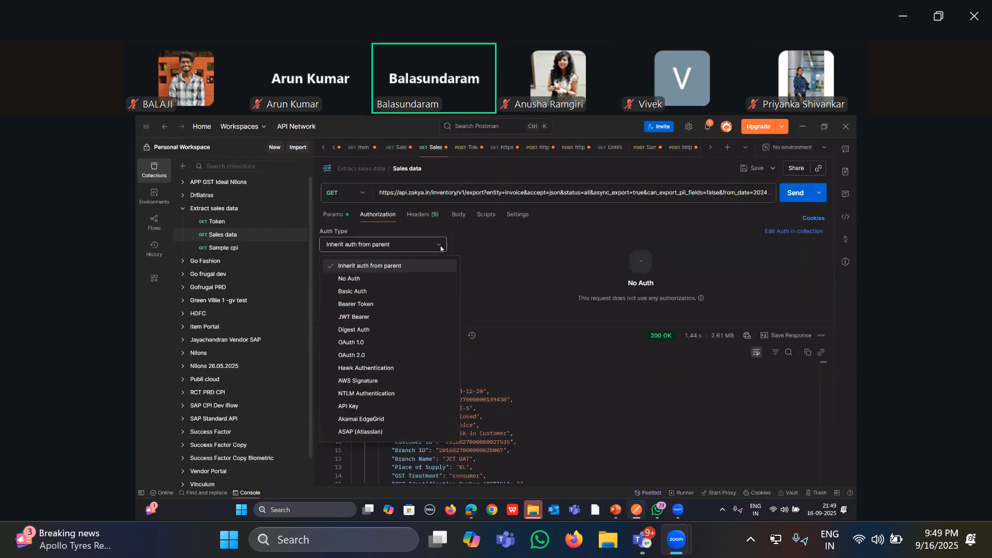
{"action": "left_click", "coordinate": [395, 294]}
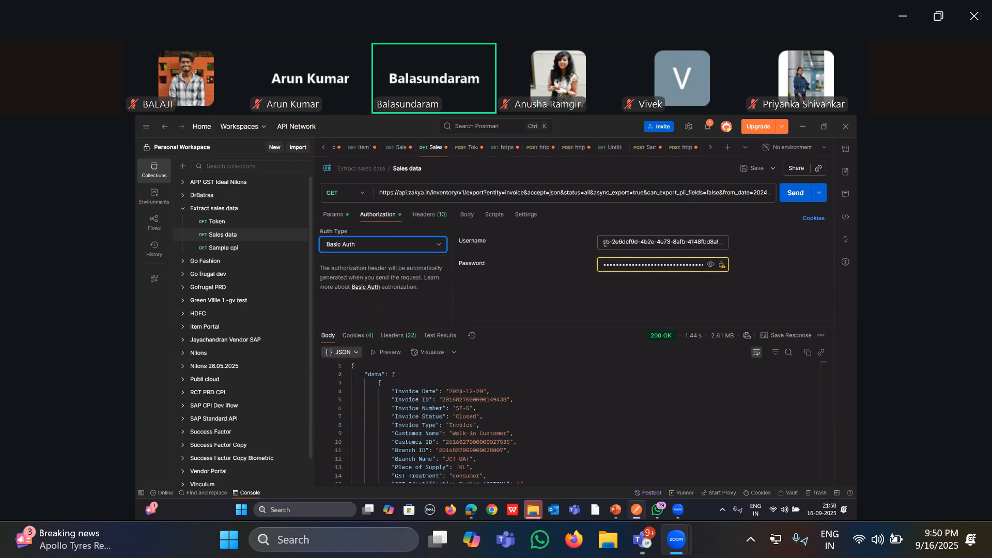
Review the Sales data request's Basic Auth username and password fields, then switch back to the integration flow
{"action": "left_click_drag", "start_coordinate": [606, 242], "coordinate": [686, 266]}
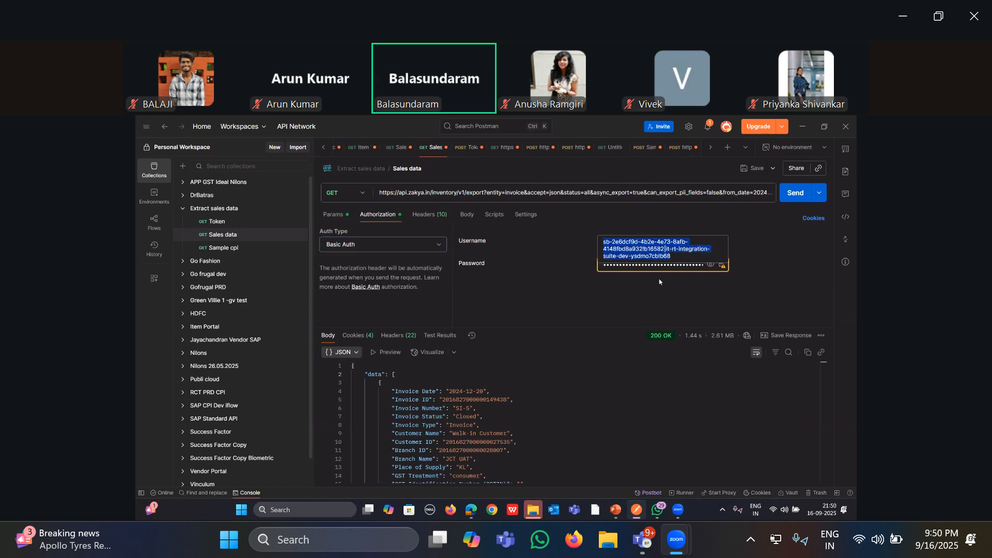
{"action": "left_click", "coordinate": [609, 265]}
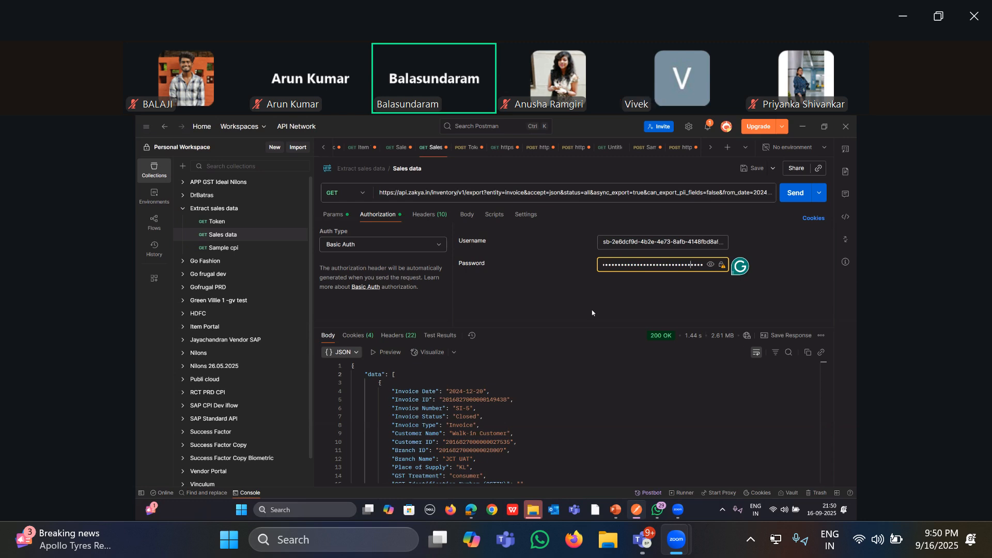
{"action": "left_click", "coordinate": [800, 129]}
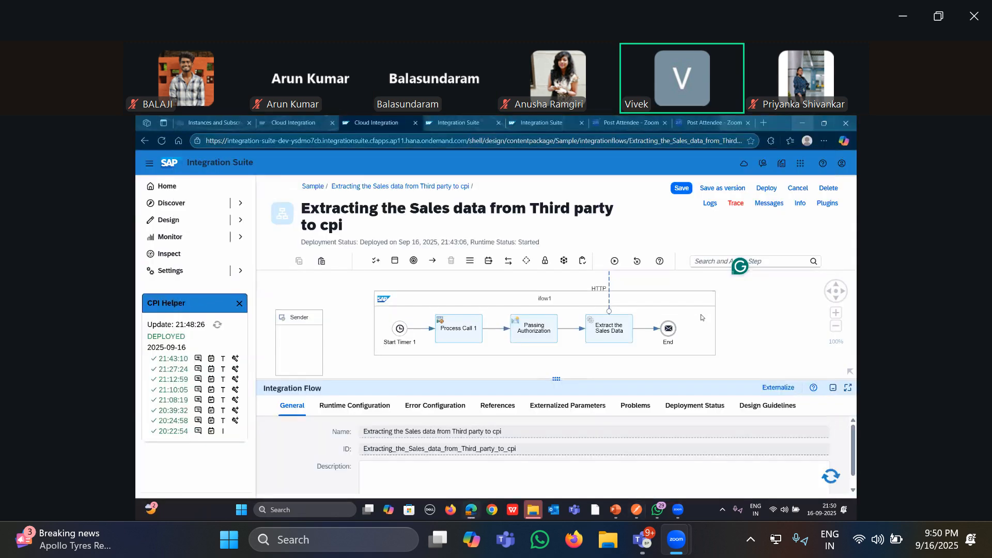
Add a Receiver participant beside the ifow1 integration process, in line with its End event
{"action": "left_click_drag", "start_coordinate": [452, 344], "coordinate": [543, 354]}
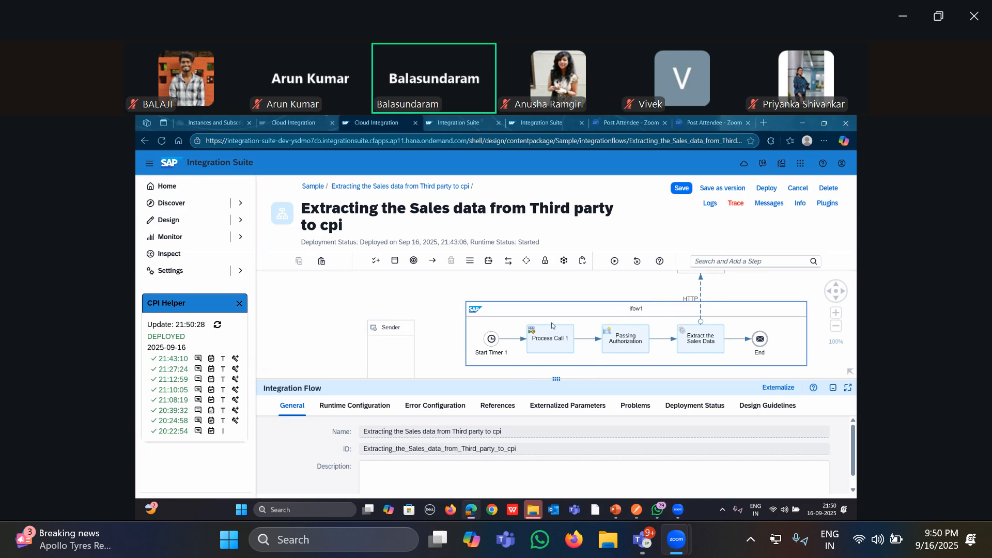
{"action": "left_click_drag", "start_coordinate": [763, 290], "coordinate": [571, 273]}
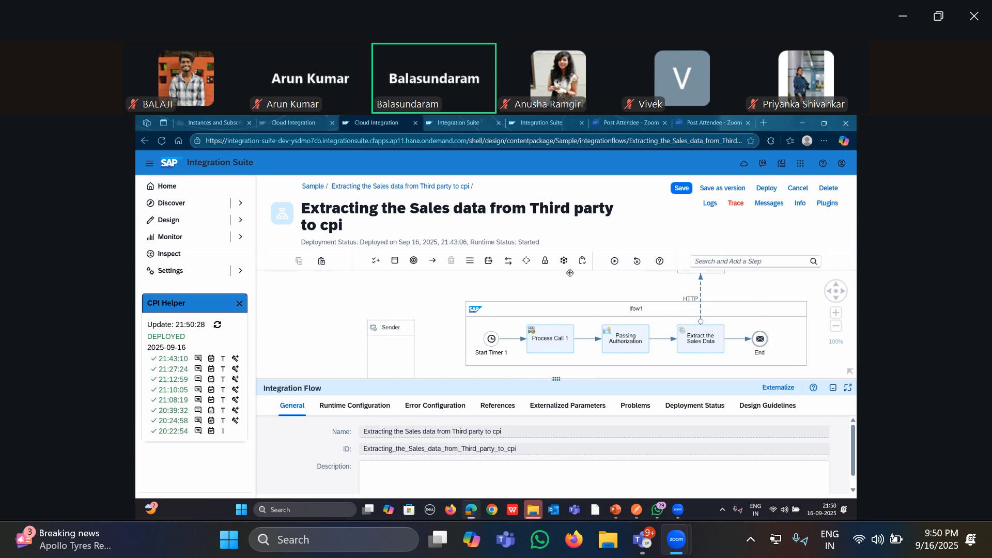
{"action": "left_click", "coordinate": [564, 325]}
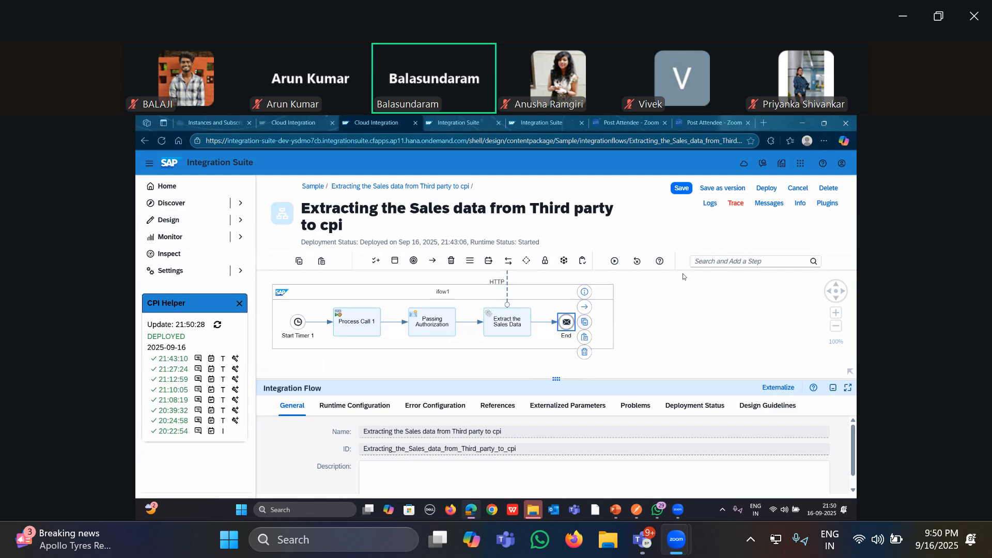
{"action": "left_click", "coordinate": [724, 262]}
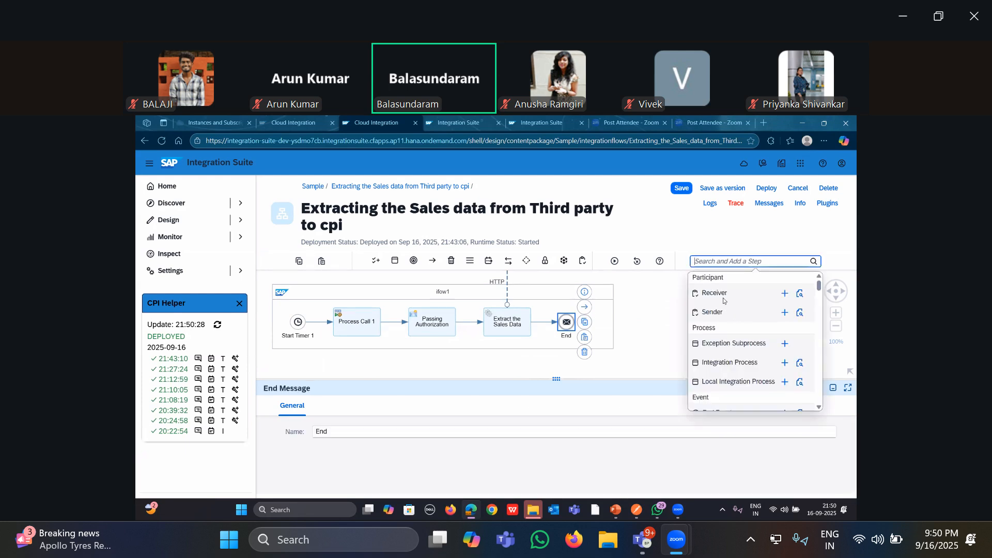
{"action": "left_click", "coordinate": [710, 304]}
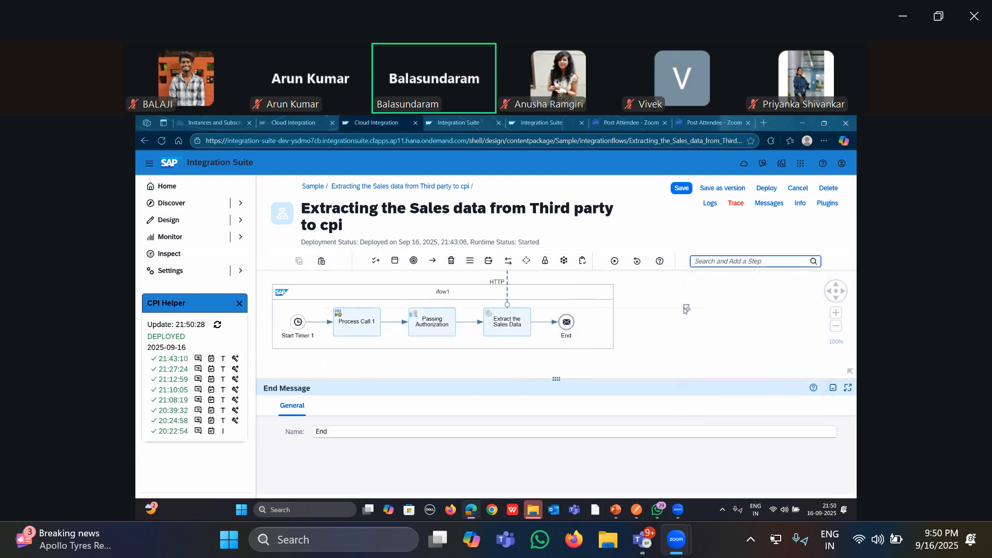
{"action": "left_click", "coordinate": [672, 310]}
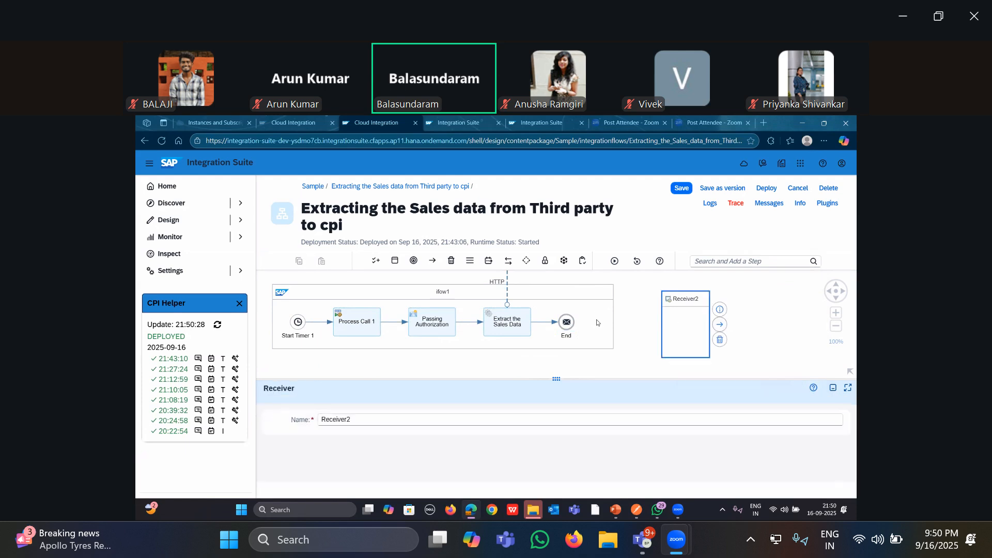
Connect the End event to the new receiver with an HTTP adapter and open the channel's connection settings
{"action": "left_click", "coordinate": [567, 322]}
{"action": "left_click_drag", "start_coordinate": [592, 311], "coordinate": [673, 327]}
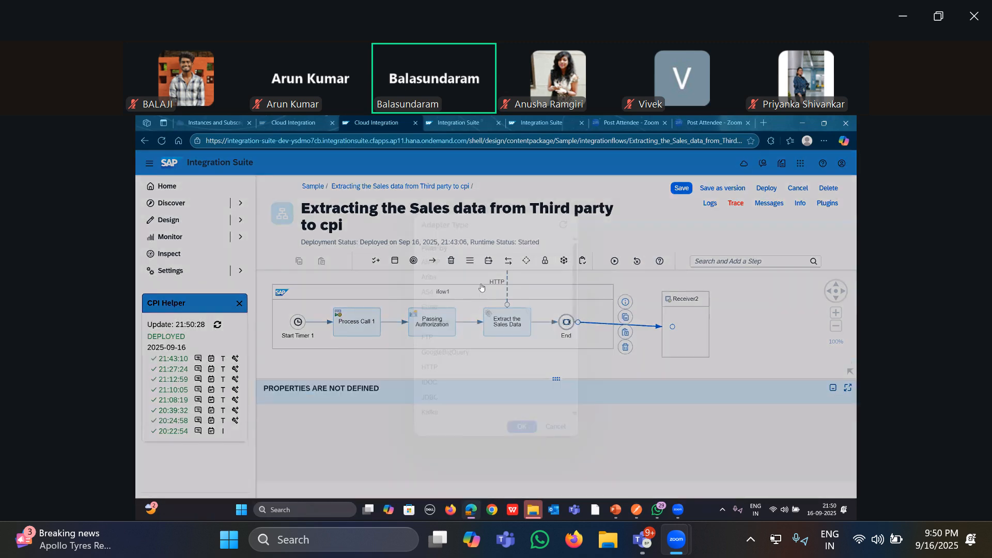
{"action": "scroll", "coordinate": [493, 343], "scroll_direction": "down", "scroll_amount": 3}
{"action": "scroll", "coordinate": [494, 343], "scroll_direction": "up", "scroll_amount": 3}
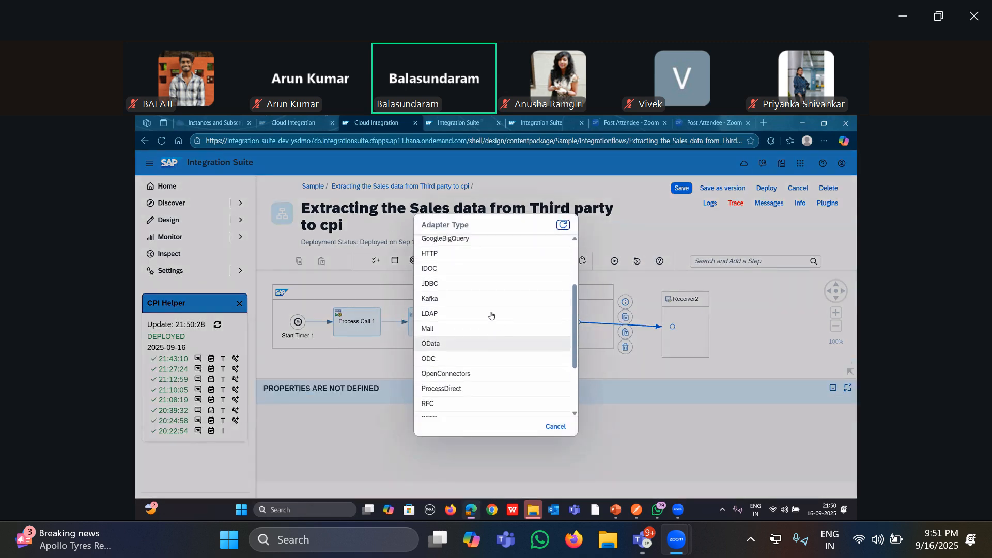
{"action": "left_click", "coordinate": [500, 301]}
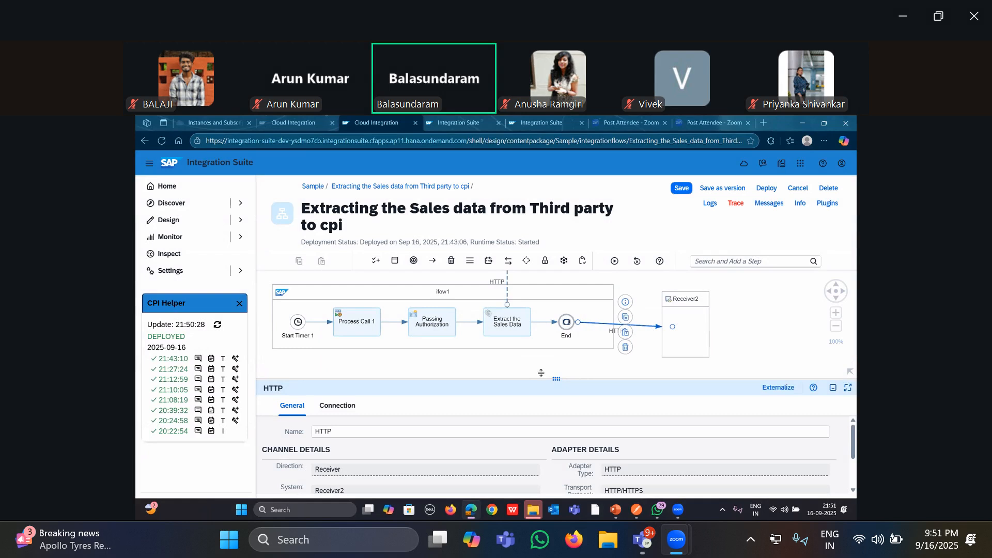
{"action": "left_click", "coordinate": [341, 405]}
{"action": "mouse_move", "coordinate": [556, 379]}
{"action": "left_mouse_down"}
{"action": "mouse_move", "coordinate": [556, 279]}
{"action": "mouse_move", "coordinate": [560, 395]}
{"action": "left_mouse_up"}
{"action": "left_click", "coordinate": [379, 350]}
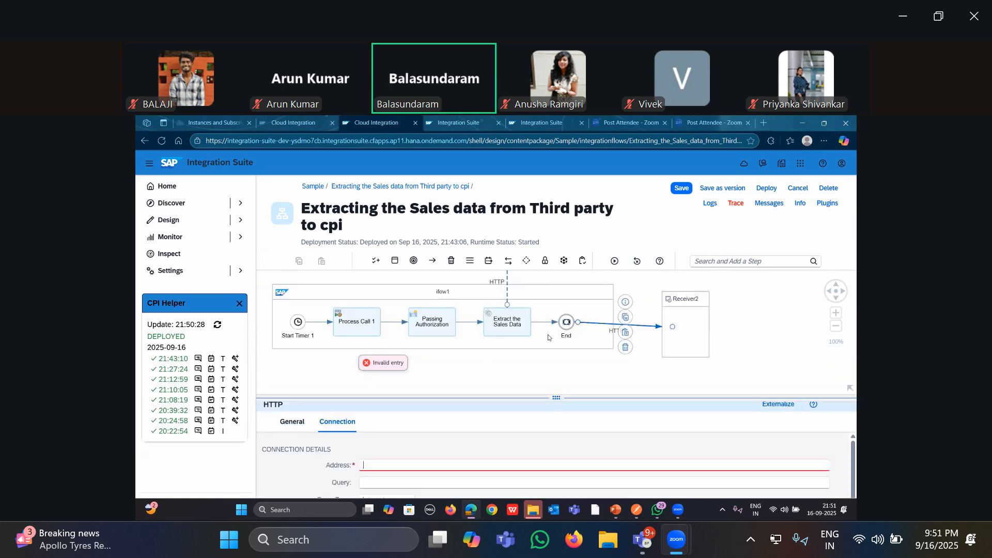
Rename the new receiver participant as SAP
{"action": "left_click", "coordinate": [683, 330]}
{"action": "left_click_drag", "start_coordinate": [557, 384], "coordinate": [554, 282]}
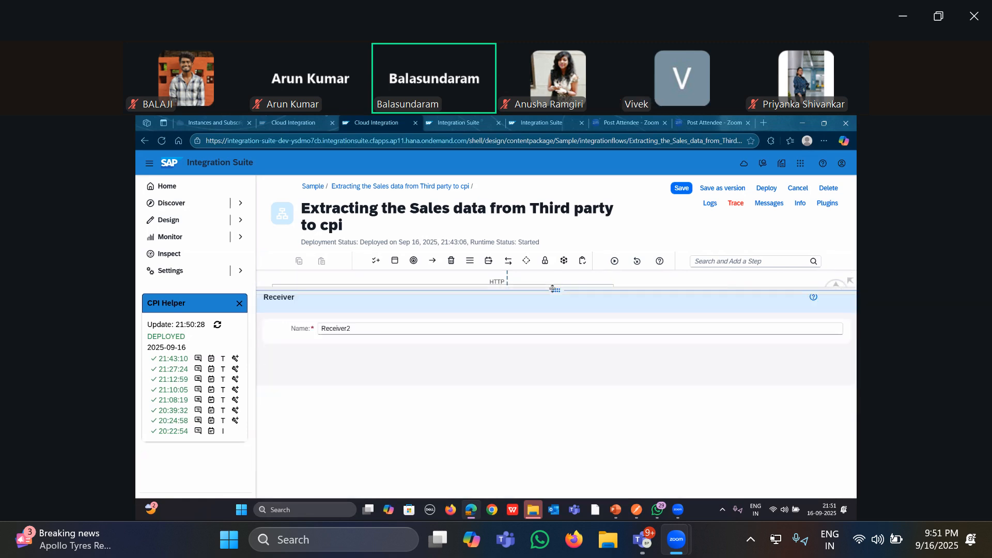
{"action": "left_click", "coordinate": [361, 324]}
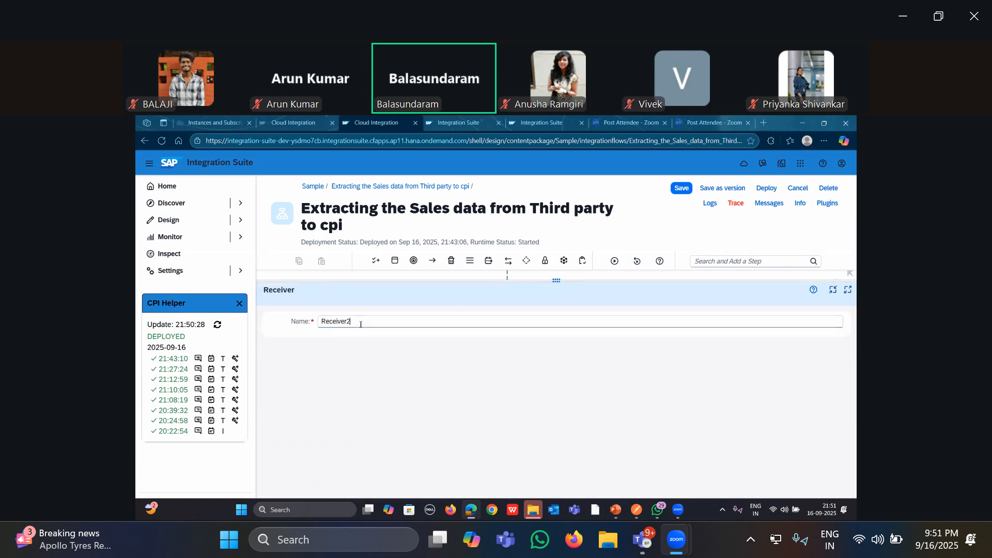
{"action": "key", "text": "ctrl+a"}
{"action": "key", "text": "BackSpace"}
{"action": "type", "text": "SAP"}
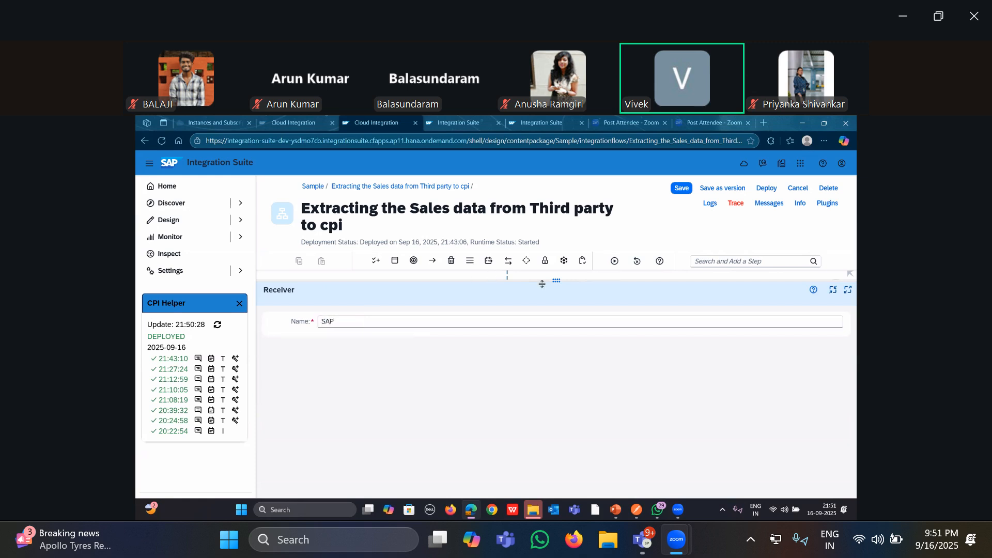
{"action": "left_click_drag", "start_coordinate": [491, 274], "coordinate": [569, 397]}
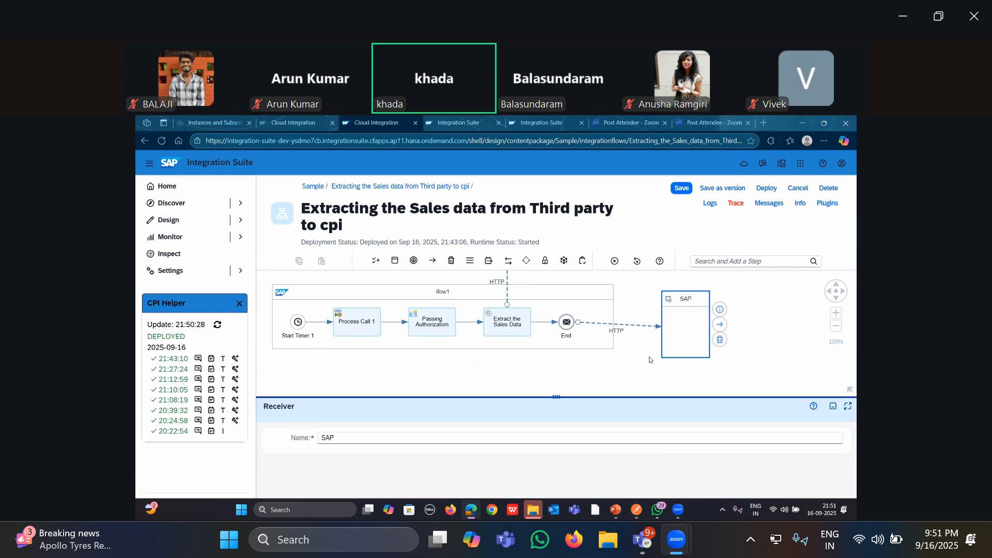
Set the scheduler of Start Timer 1 to Advanced
{"action": "left_click", "coordinate": [476, 371]}
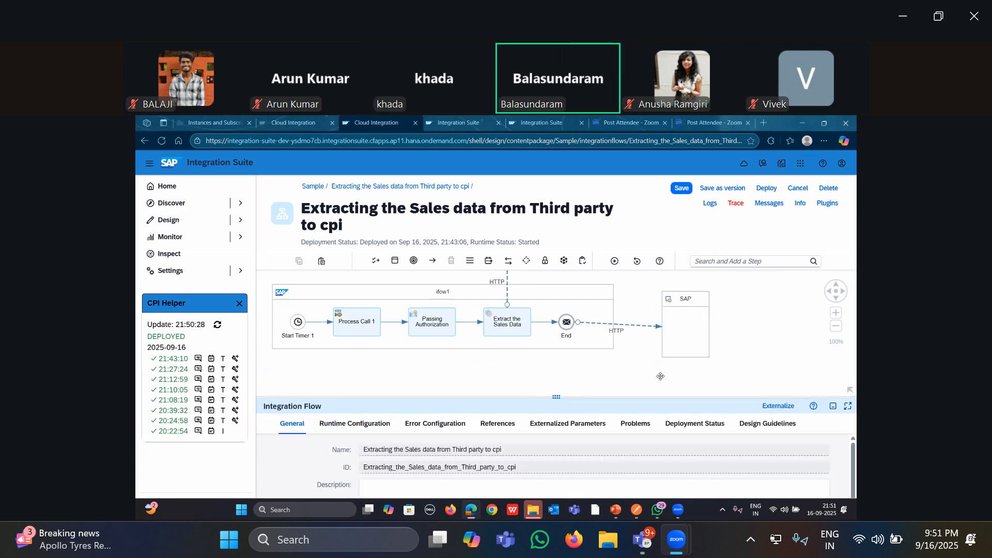
{"action": "left_click", "coordinate": [493, 319]}
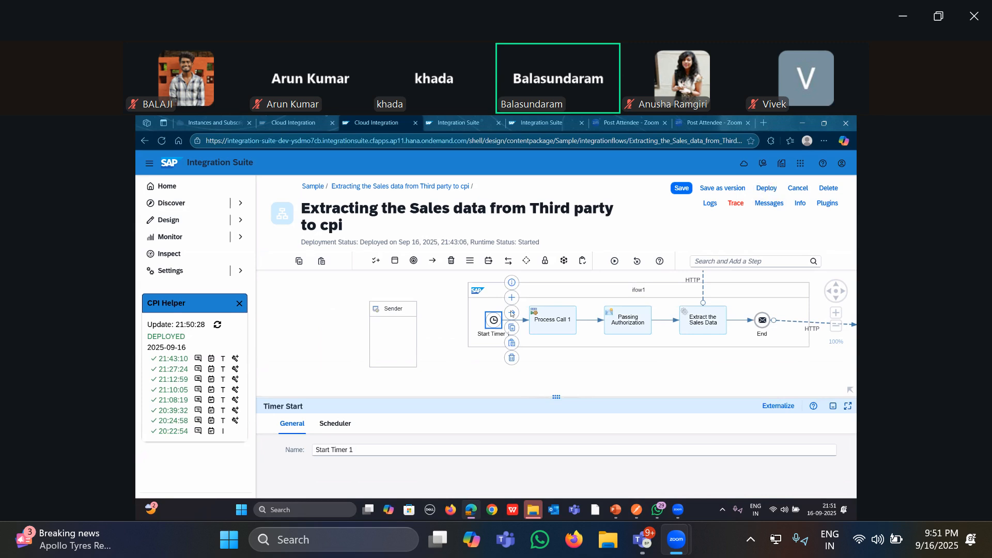
{"action": "left_click_drag", "start_coordinate": [526, 397], "coordinate": [526, 383]}
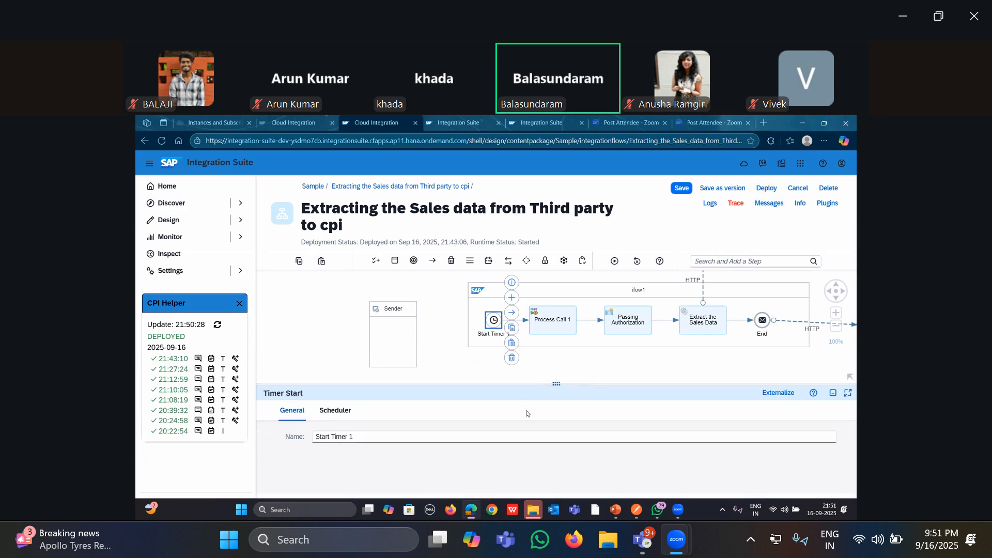
{"action": "left_click_drag", "start_coordinate": [526, 410], "coordinate": [526, 298]}
{"action": "left_click", "coordinate": [335, 298]}
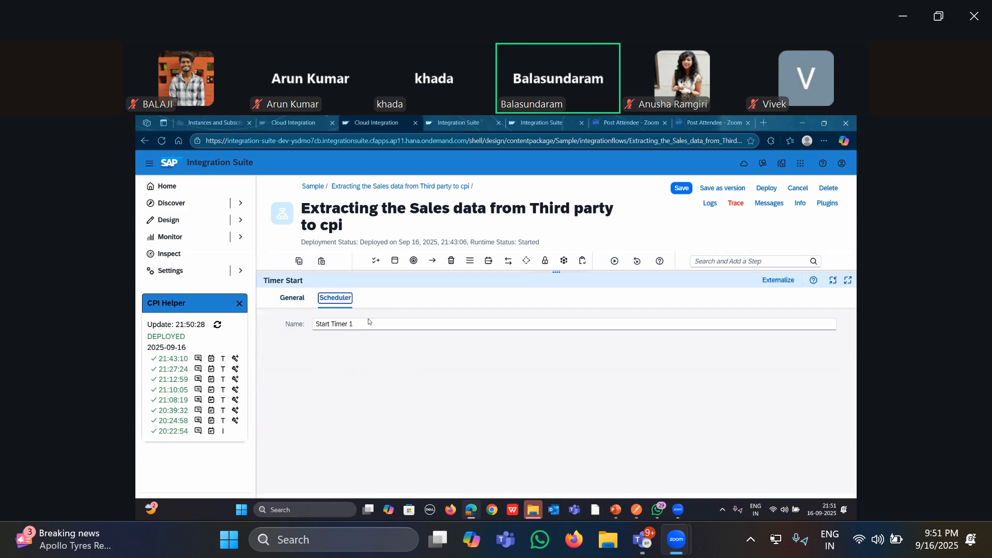
{"action": "left_click", "coordinate": [309, 323]}
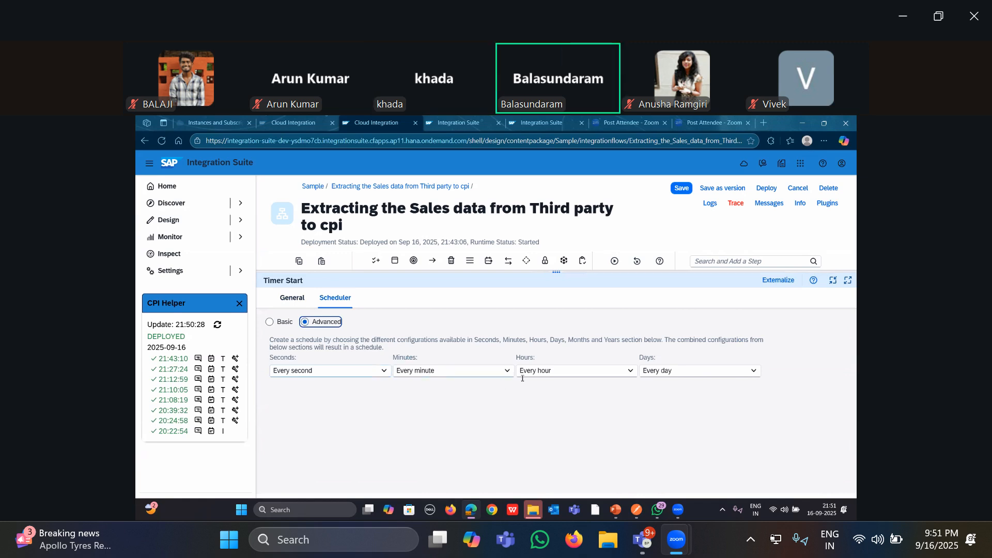
Examine the options offered for hours and days in the timer's advanced schedule, then return to the flow diagram
{"action": "left_click", "coordinate": [631, 372]}
{"action": "left_click", "coordinate": [631, 371]}
{"action": "left_click", "coordinate": [631, 371]}
{"action": "scroll", "coordinate": [582, 300], "scroll_direction": "down", "scroll_amount": 6}
{"action": "scroll", "coordinate": [582, 301], "scroll_direction": "up", "scroll_amount": 3}
{"action": "left_click", "coordinate": [729, 362]}
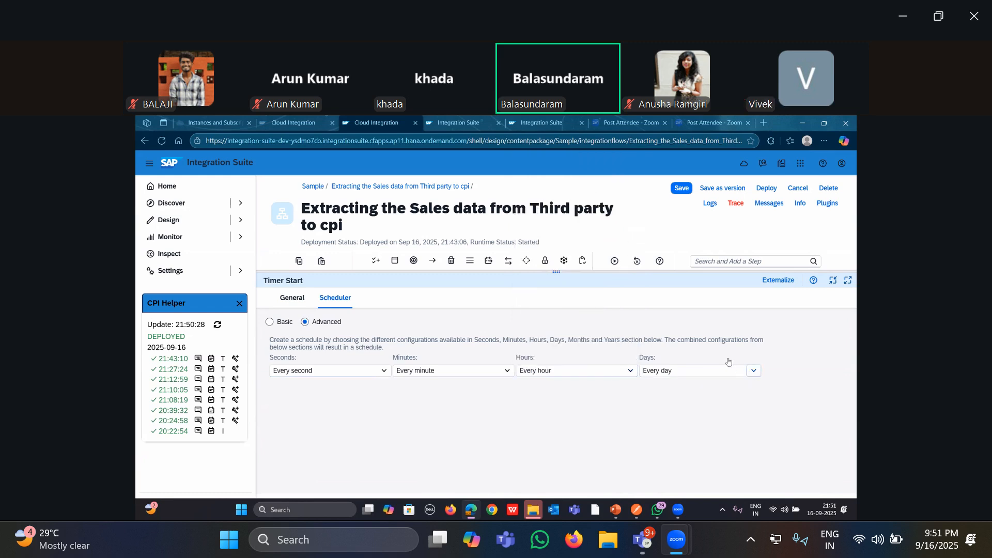
{"action": "left_click", "coordinate": [728, 362]}
{"action": "scroll", "coordinate": [689, 293], "scroll_direction": "down", "scroll_amount": 15}
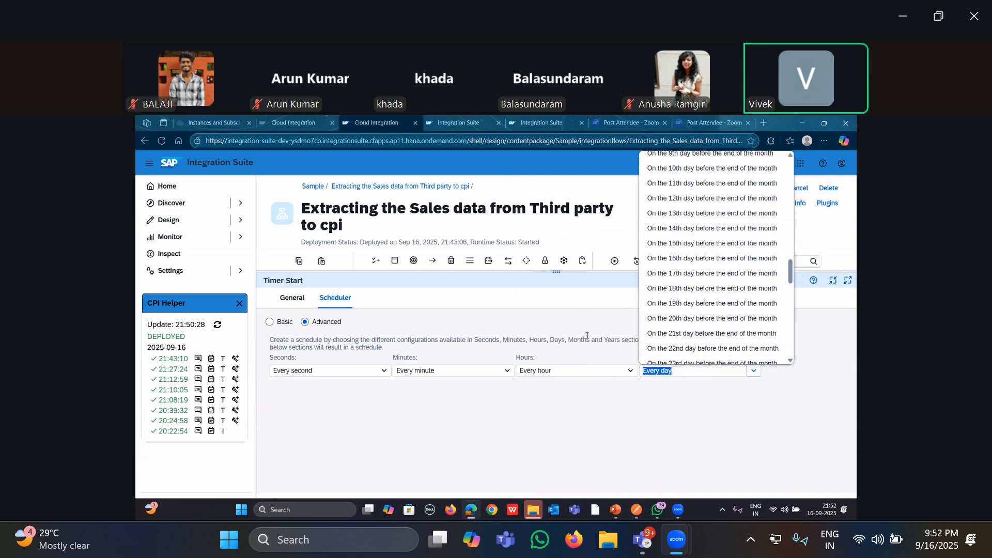
{"action": "left_click_drag", "start_coordinate": [556, 273], "coordinate": [547, 309]}
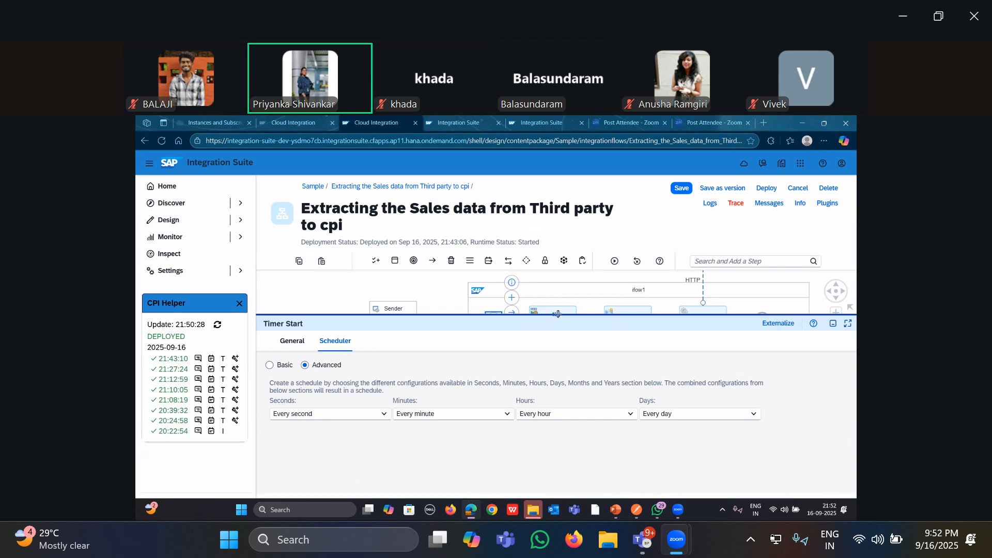
{"action": "left_click_drag", "start_coordinate": [556, 314], "coordinate": [559, 382]}
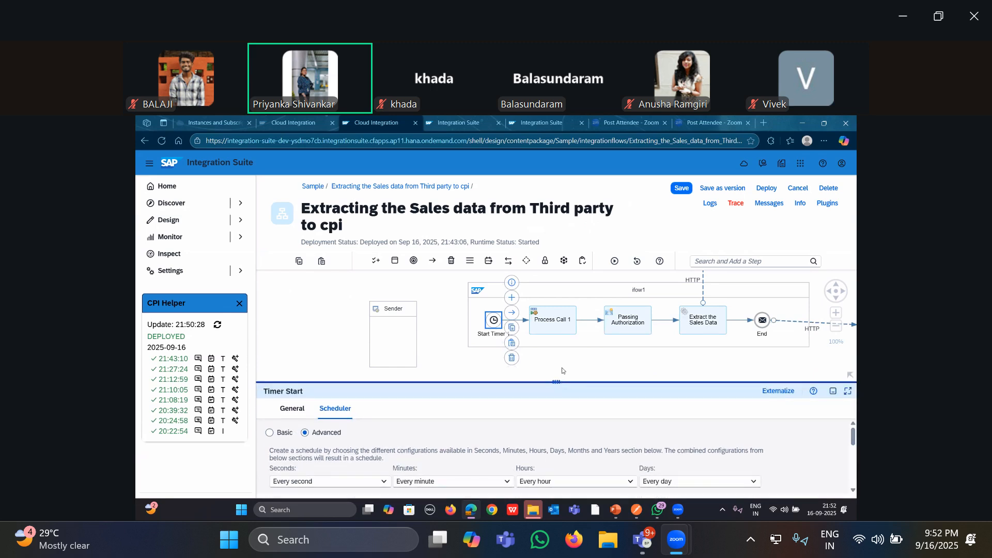
{"action": "left_click", "coordinate": [558, 369]}
Turn the integration flow's tracing off and back on
{"action": "mouse_move", "coordinate": [599, 362]}
{"action": "left_mouse_down"}
{"action": "mouse_move", "coordinate": [567, 364]}
{"action": "mouse_move", "coordinate": [588, 363]}
{"action": "left_mouse_up"}
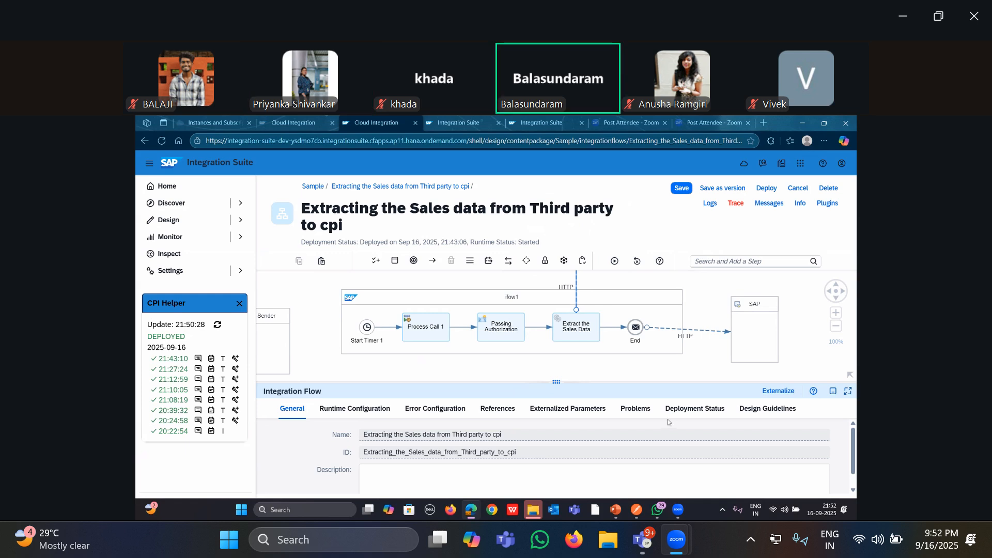
{"action": "mouse_move", "coordinate": [576, 301]}
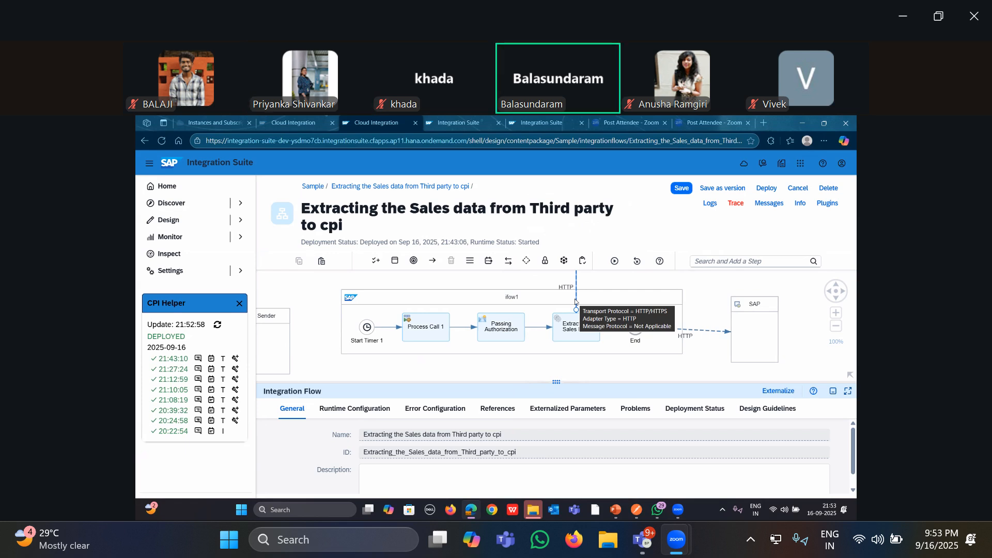
{"action": "left_click_drag", "start_coordinate": [539, 364], "coordinate": [571, 339]}
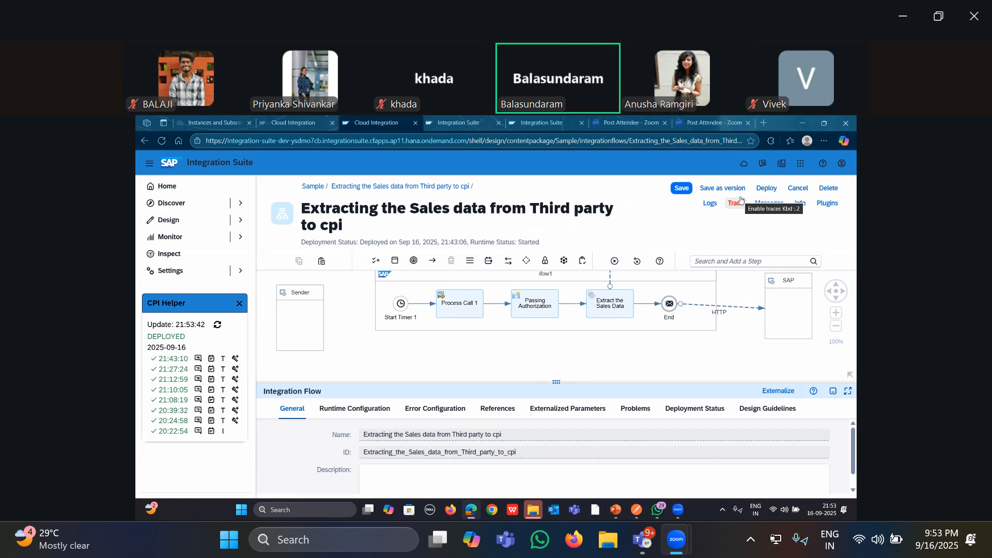
{"action": "left_click", "coordinate": [740, 201]}
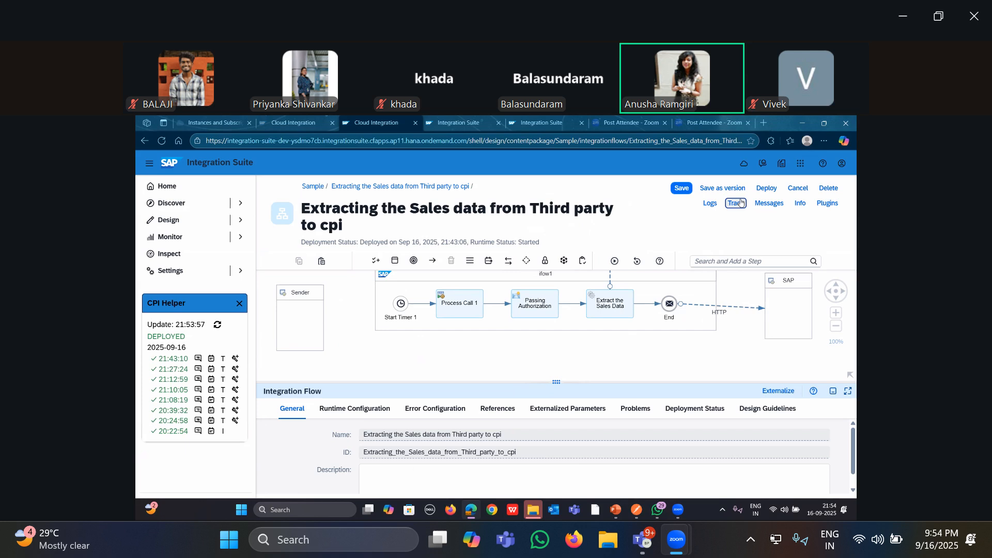
{"action": "left_click", "coordinate": [736, 204]}
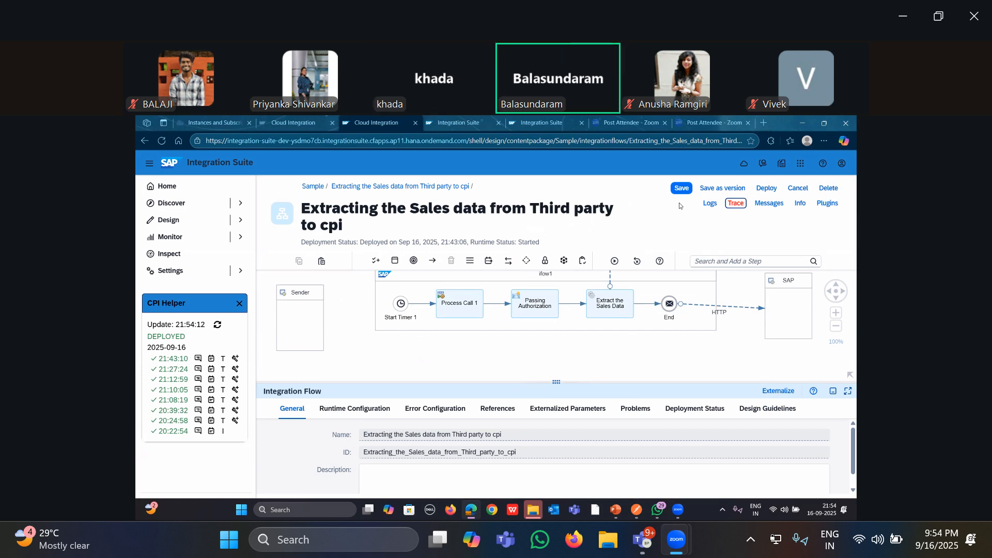
Open the trace of the 21:43:10 run, examine the message headers of its earliest listed HTTP step, and return to the flow
{"action": "left_click", "coordinate": [223, 368]}
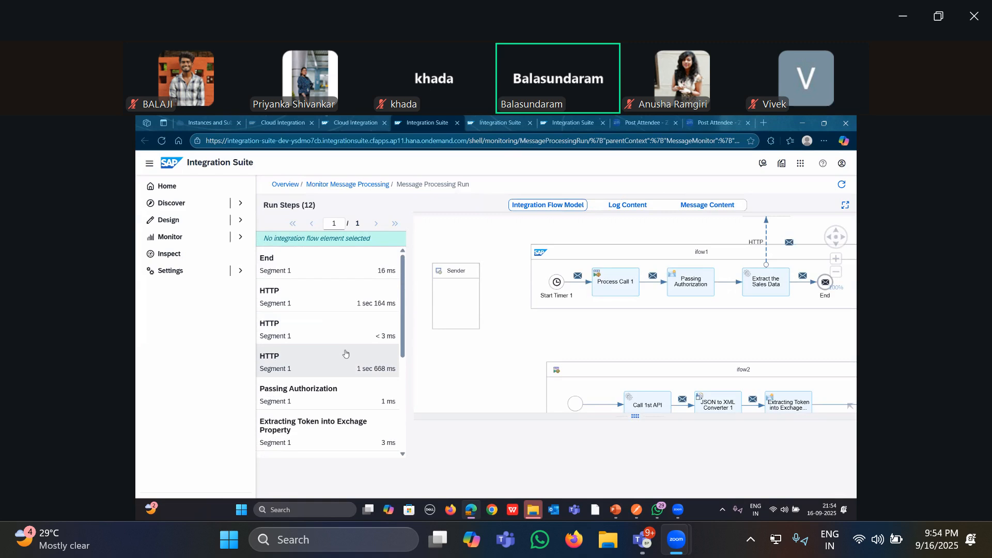
{"action": "left_click", "coordinate": [345, 353]}
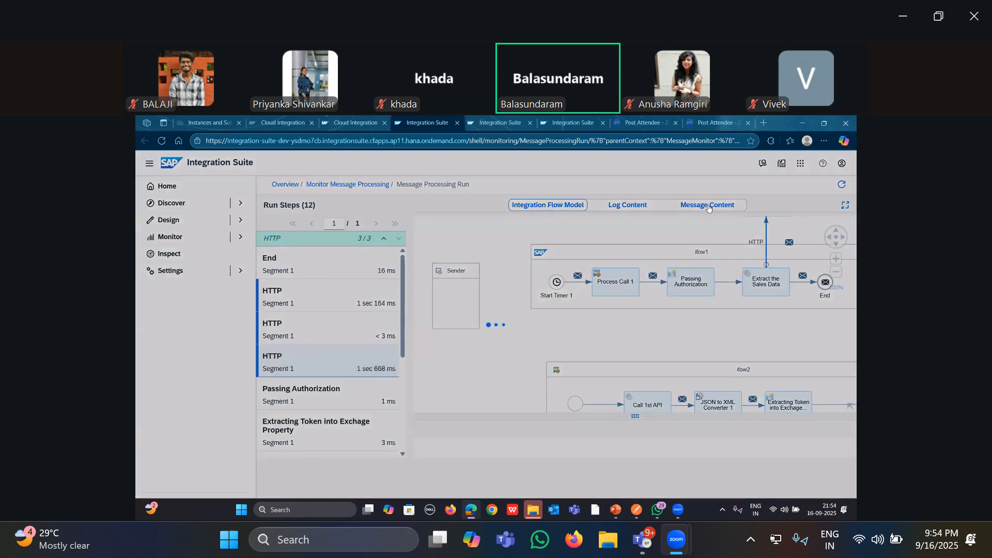
{"action": "left_click", "coordinate": [708, 206]}
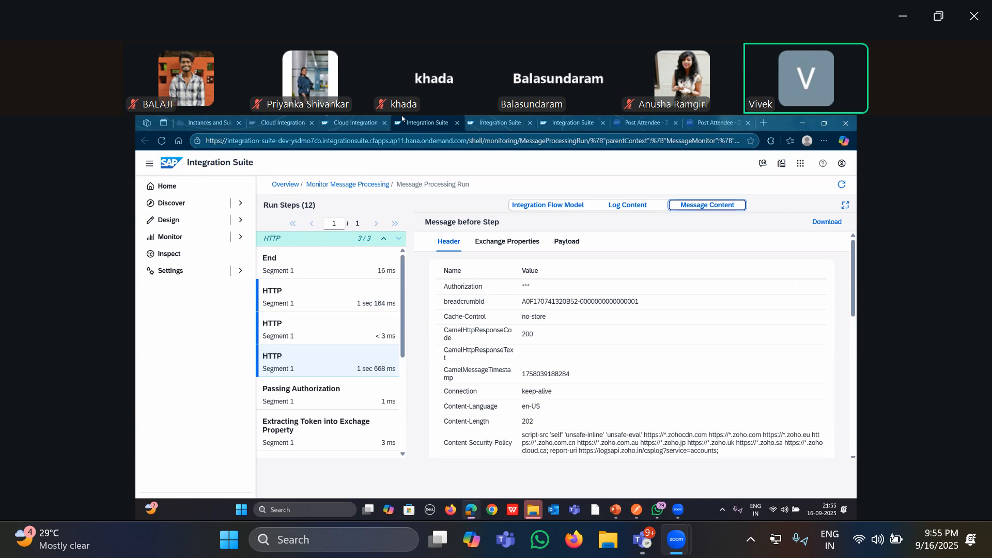
{"action": "left_click", "coordinate": [356, 123]}
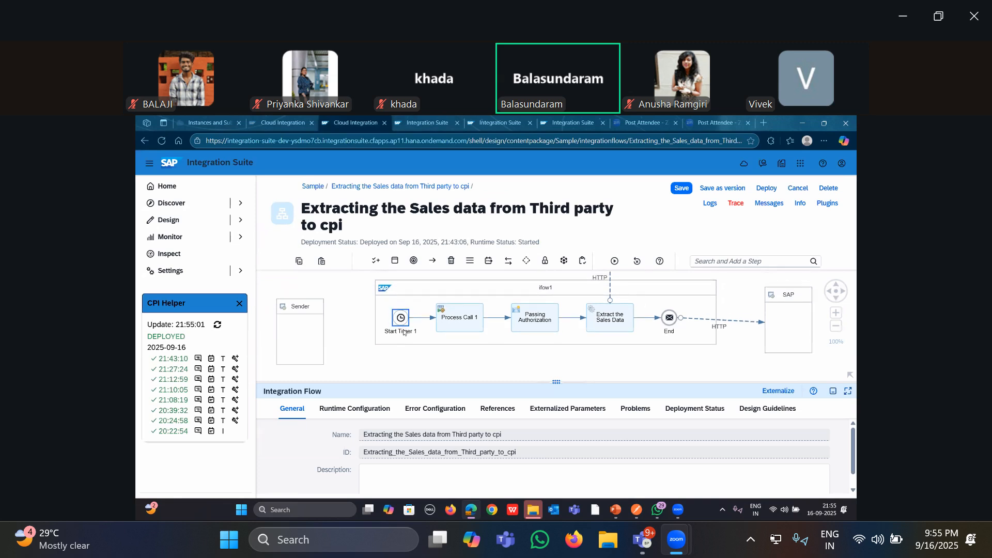
Replace Start Timer 1 in ifow1 with a Start Message event connected to Process Call 1
{"action": "left_click", "coordinate": [418, 358]}
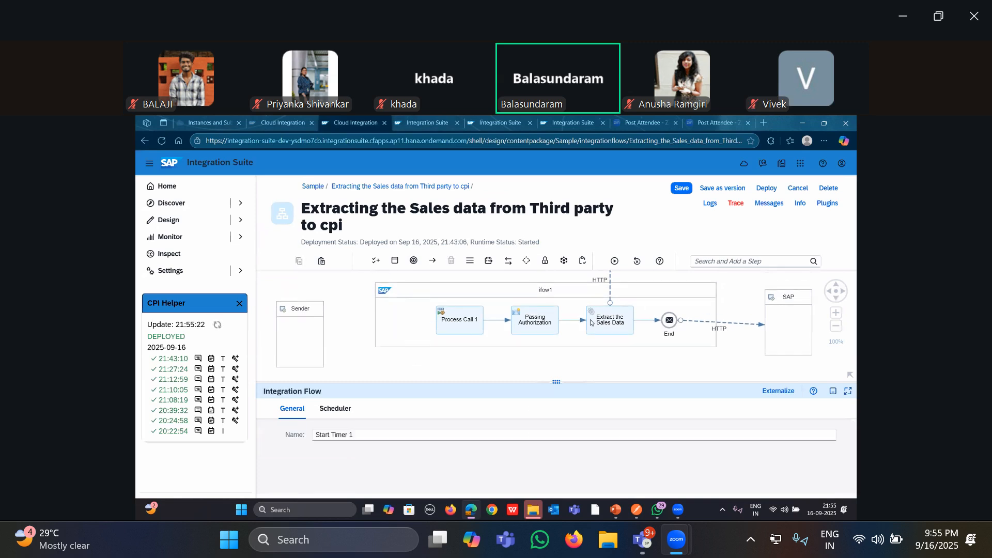
{"action": "left_click", "coordinate": [748, 262]}
{"action": "type", "text": "start"}
{"action": "left_click", "coordinate": [793, 333]}
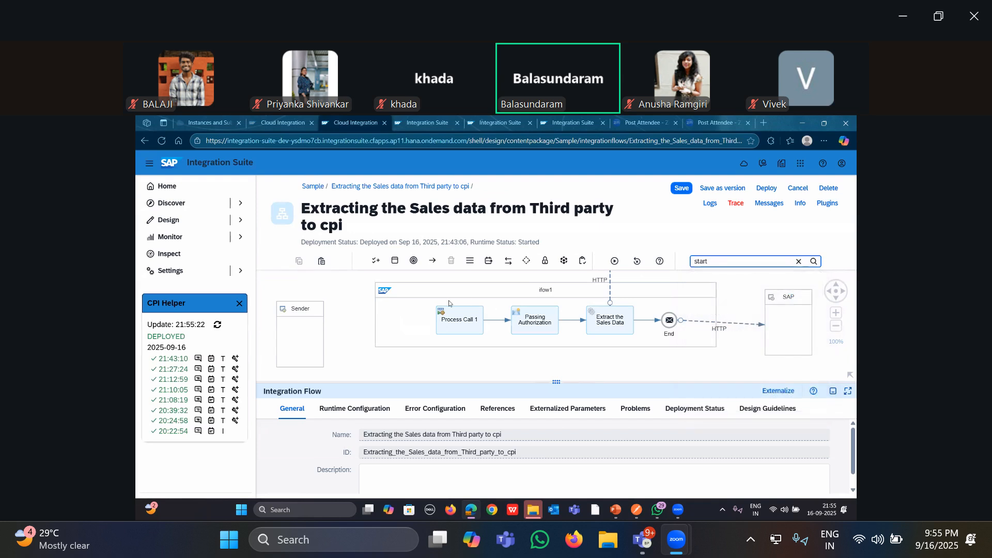
{"action": "left_click", "coordinate": [401, 321]}
{"action": "left_click_drag", "start_coordinate": [420, 324], "coordinate": [451, 330]}
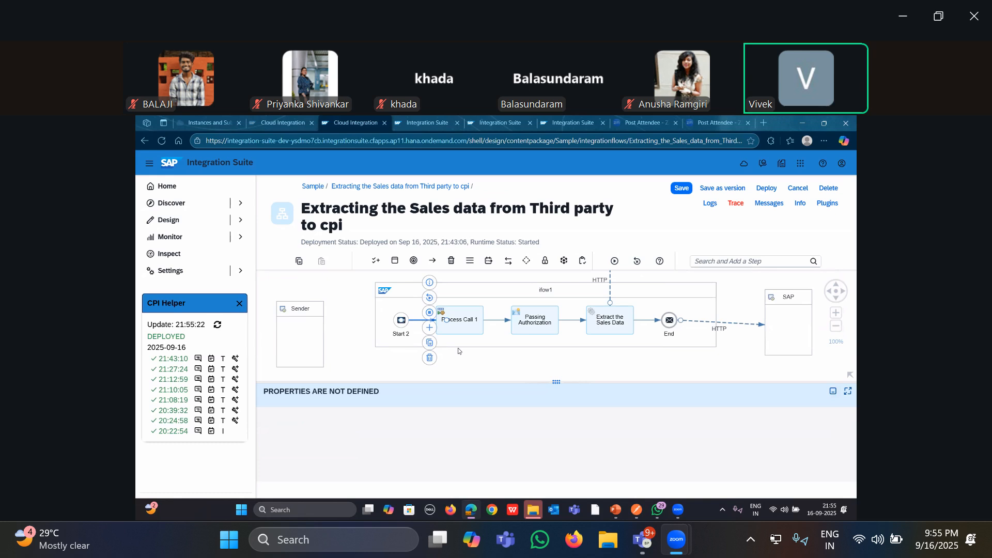
{"action": "left_click", "coordinate": [402, 326]}
{"action": "left_click", "coordinate": [406, 326]}
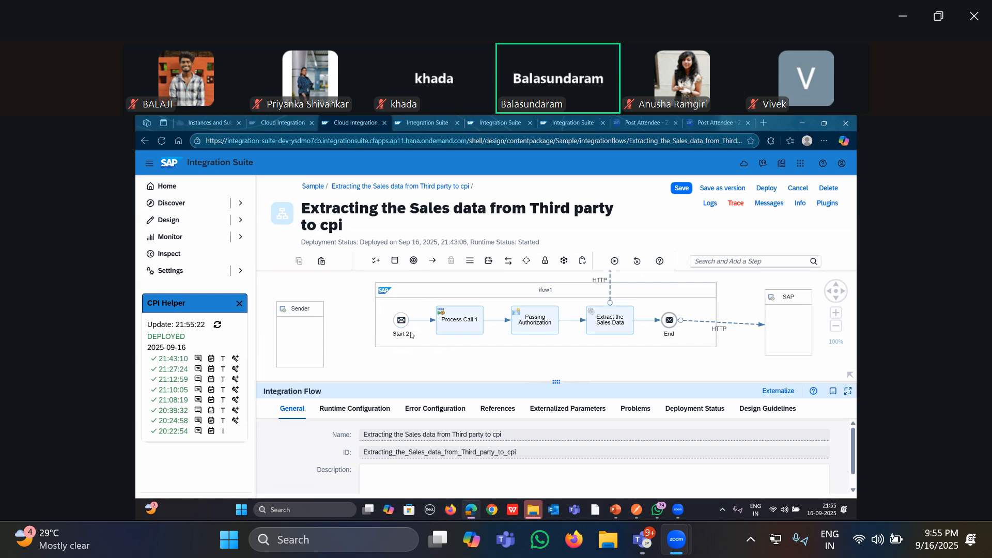
Replace the Start Message event in ifow1 with a Timer event connected to Process Call 1
{"action": "left_click", "coordinate": [402, 326]}
{"action": "left_click", "coordinate": [419, 357]}
{"action": "left_click", "coordinate": [781, 262]}
{"action": "type", "text": "timer"}
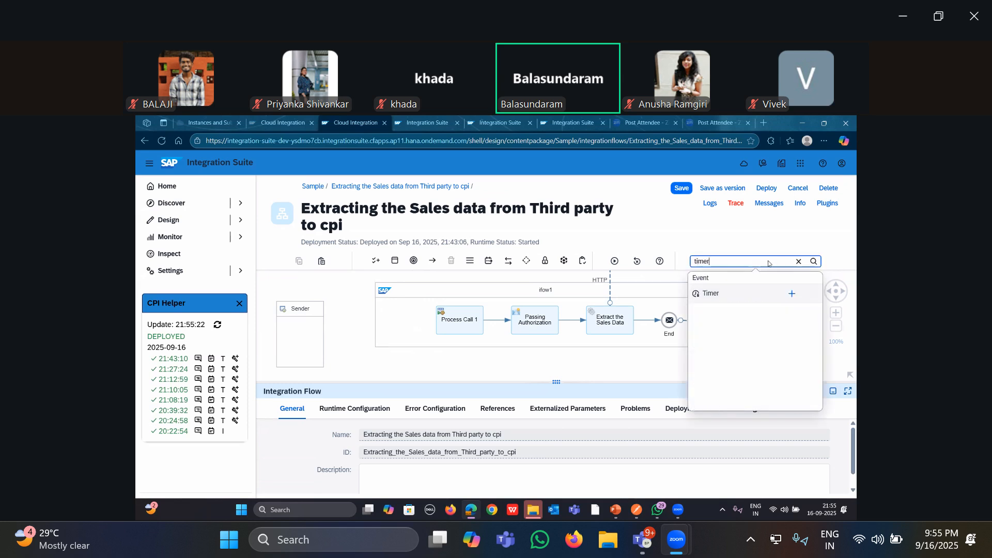
{"action": "left_click", "coordinate": [792, 295]}
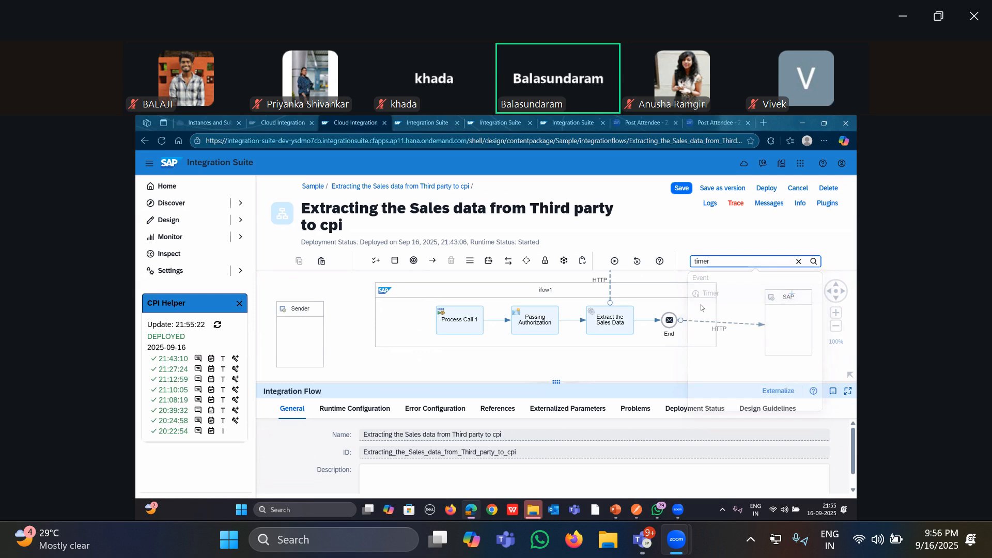
{"action": "left_click", "coordinate": [396, 317]}
{"action": "left_click_drag", "start_coordinate": [450, 327], "coordinate": [439, 326]}
{"action": "left_click", "coordinate": [499, 354]}
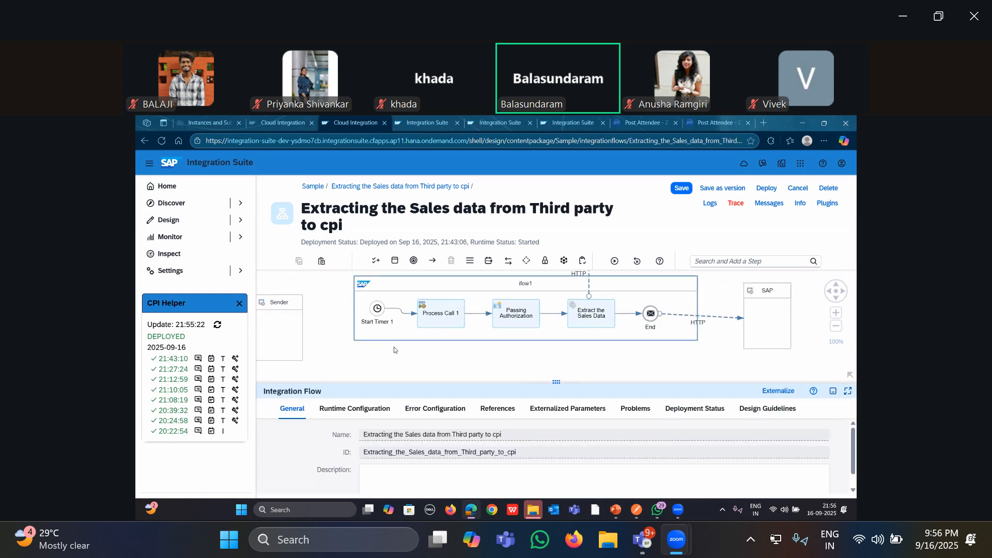
Open the scheduler settings of Start Timer 1 and try to save and deploy the flow on the Cloud Integration profile
{"action": "mouse_move", "coordinate": [555, 382]}
{"action": "left_mouse_down"}
{"action": "mouse_move", "coordinate": [555, 312]}
{"action": "mouse_move", "coordinate": [550, 378]}
{"action": "left_mouse_up"}
{"action": "left_click", "coordinate": [381, 339]}
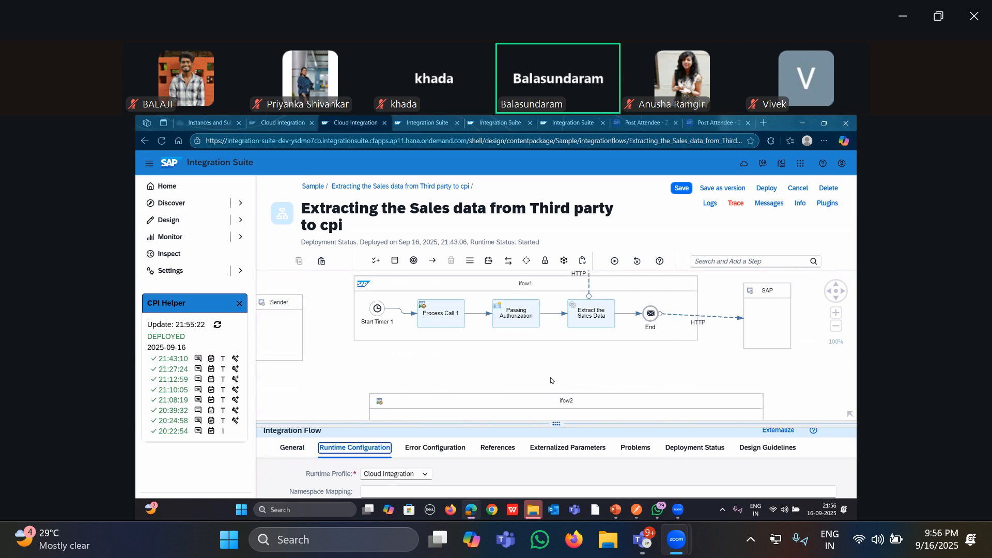
{"action": "left_click", "coordinate": [377, 309]}
{"action": "left_click_drag", "start_coordinate": [557, 382], "coordinate": [555, 415]}
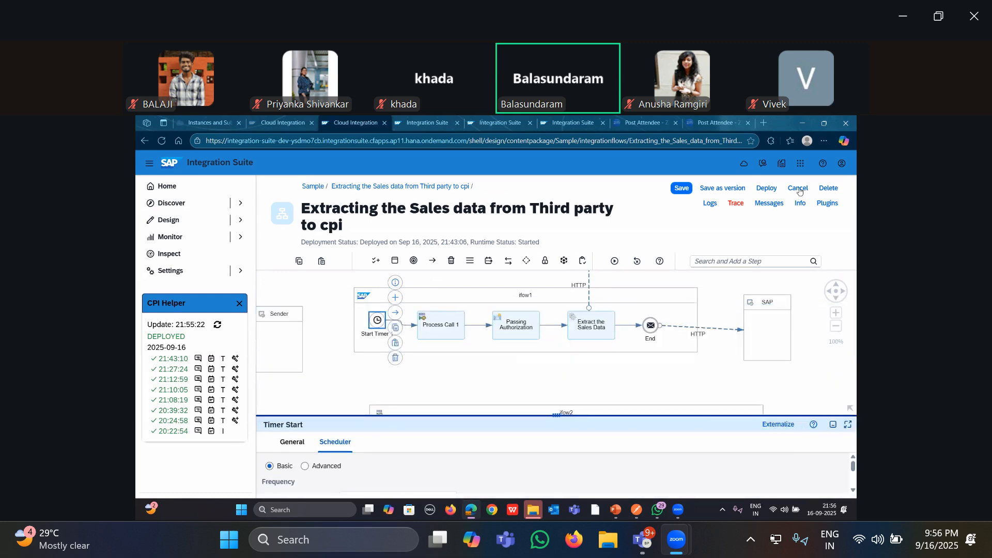
{"action": "left_click", "coordinate": [767, 188]}
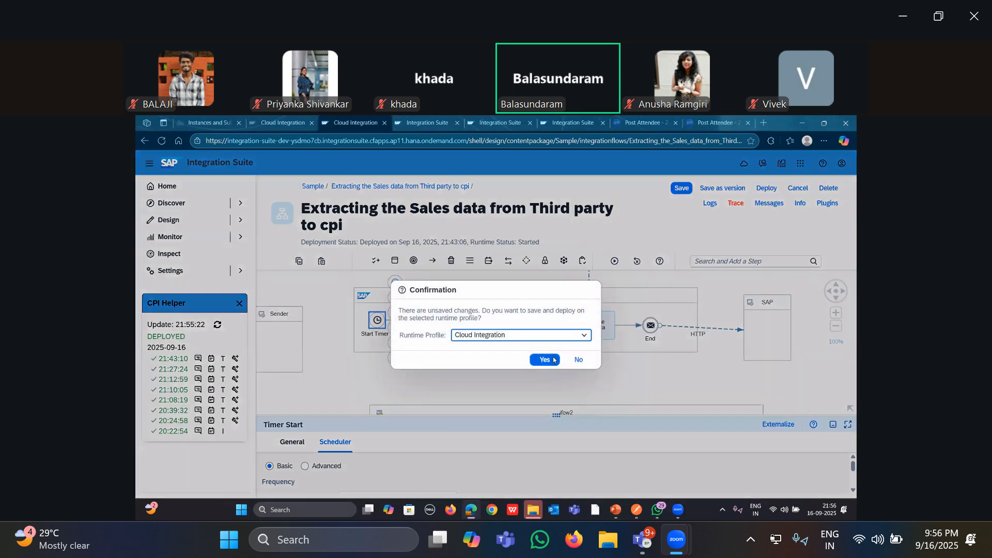
{"action": "left_click", "coordinate": [553, 360]}
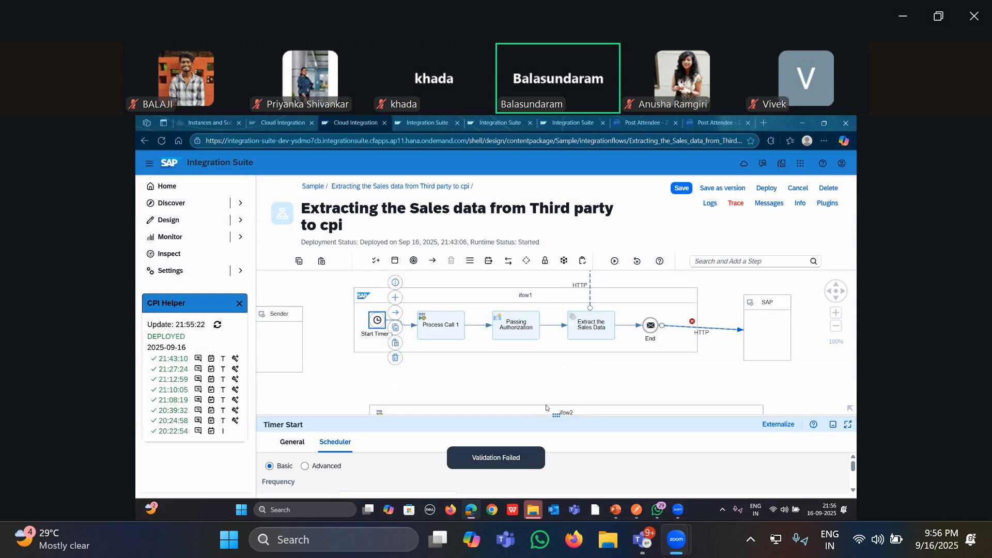
Delete the HTTP connection leaving the End event and the SAP receiver it leads to
{"action": "mouse_move", "coordinate": [556, 416]}
{"action": "left_mouse_down"}
{"action": "mouse_move", "coordinate": [558, 318]}
{"action": "mouse_move", "coordinate": [559, 399]}
{"action": "left_mouse_up"}
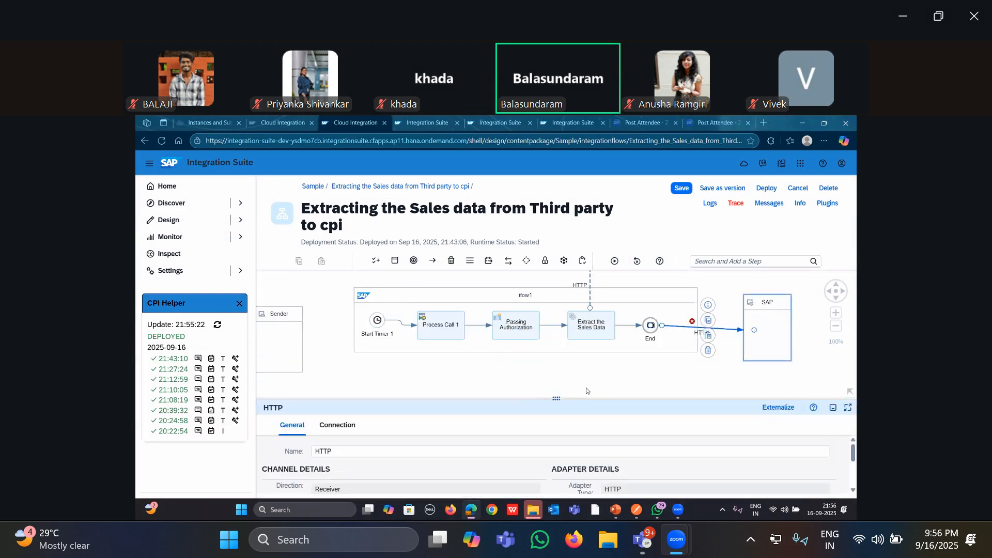
{"action": "left_click", "coordinate": [708, 350]}
{"action": "left_click", "coordinate": [767, 359]}
{"action": "left_click", "coordinate": [803, 342]}
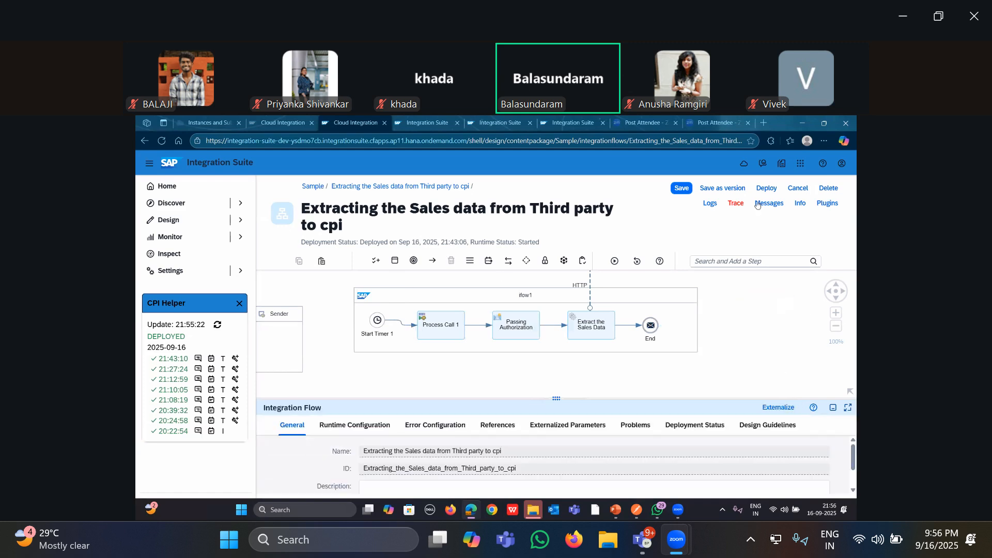
Save the changed flow and deploy it on the Cloud Integration runtime profile
{"action": "left_click", "coordinate": [767, 188]}
{"action": "left_click", "coordinate": [545, 359]}
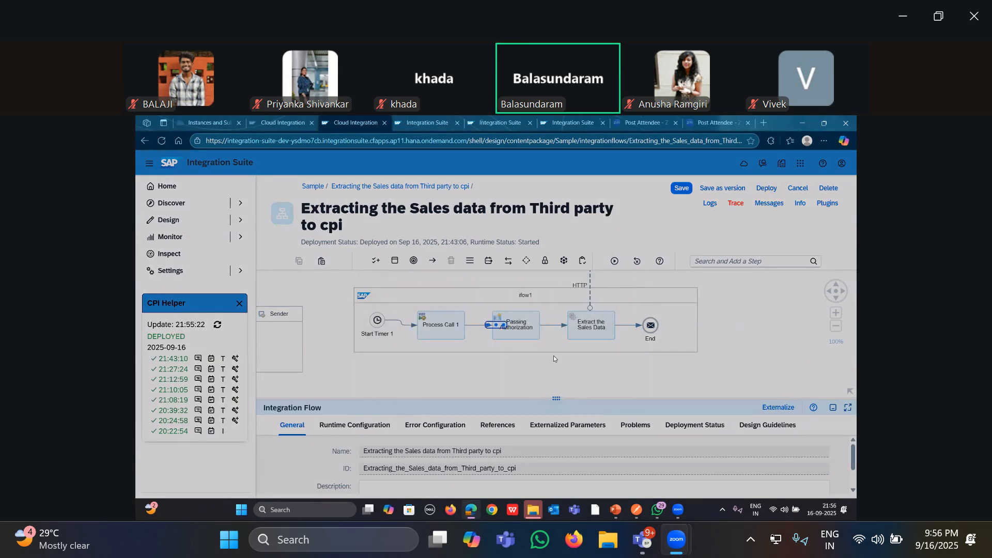
{"action": "left_click", "coordinate": [595, 346]}
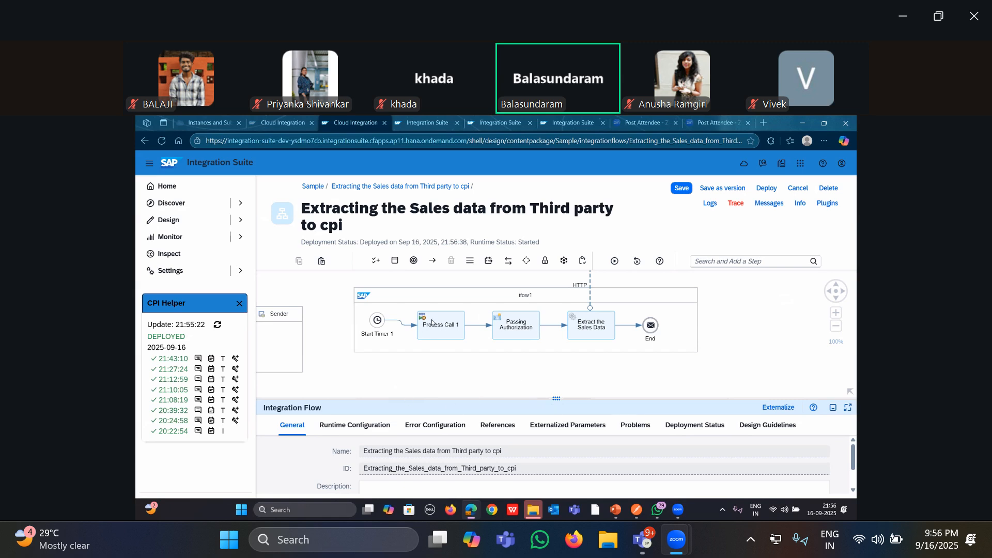
{"action": "left_click_drag", "start_coordinate": [436, 290], "coordinate": [460, 306]}
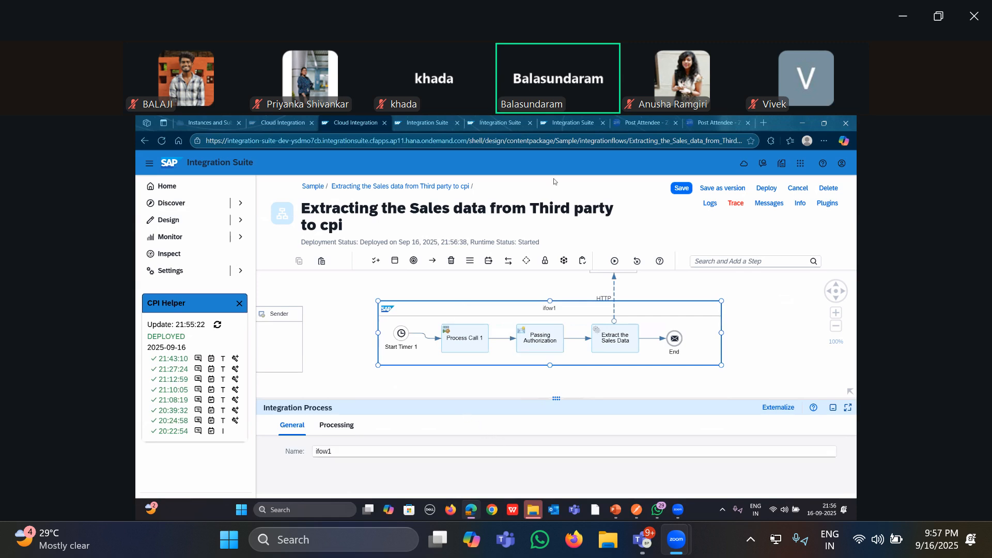
{"action": "left_click", "coordinate": [436, 349]}
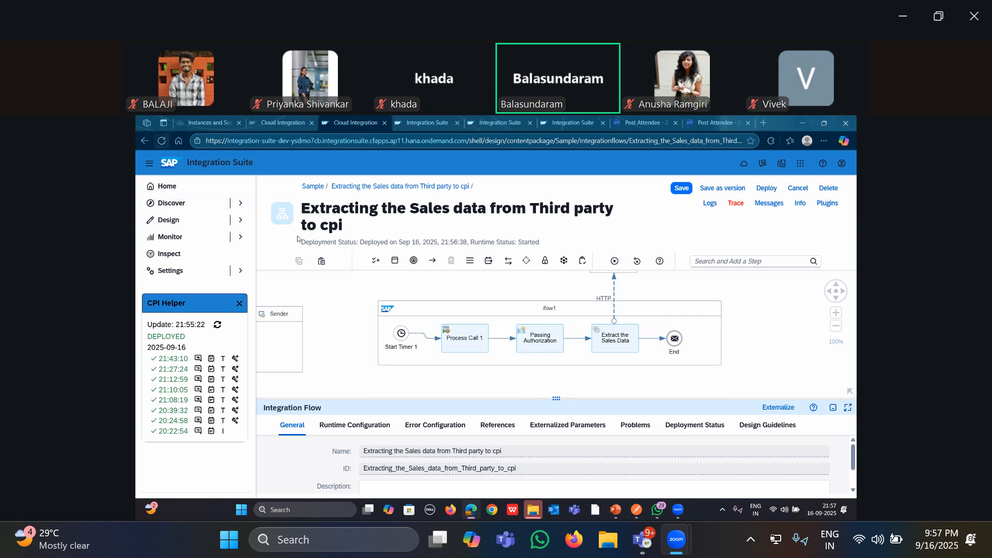
{"action": "left_click_drag", "start_coordinate": [344, 312], "coordinate": [333, 300]}
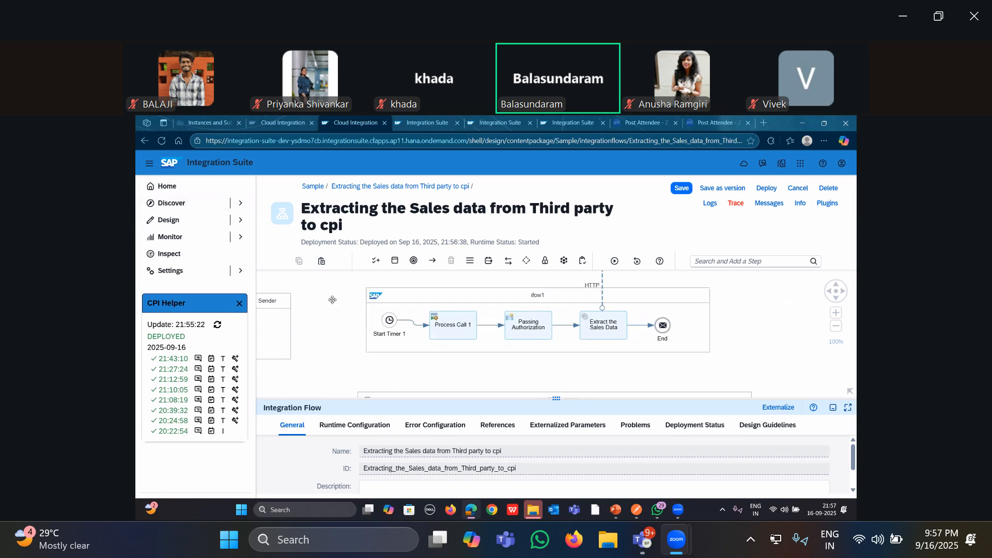
Reload the integration flow page and reopen the flow for editing
{"action": "left_click", "coordinate": [162, 140]}
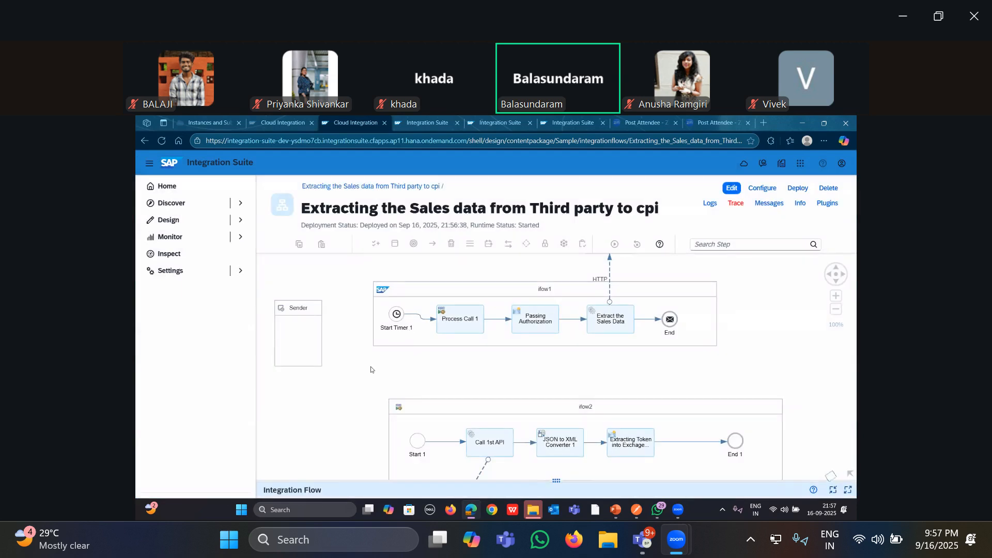
{"action": "left_click_drag", "start_coordinate": [368, 369], "coordinate": [412, 397]}
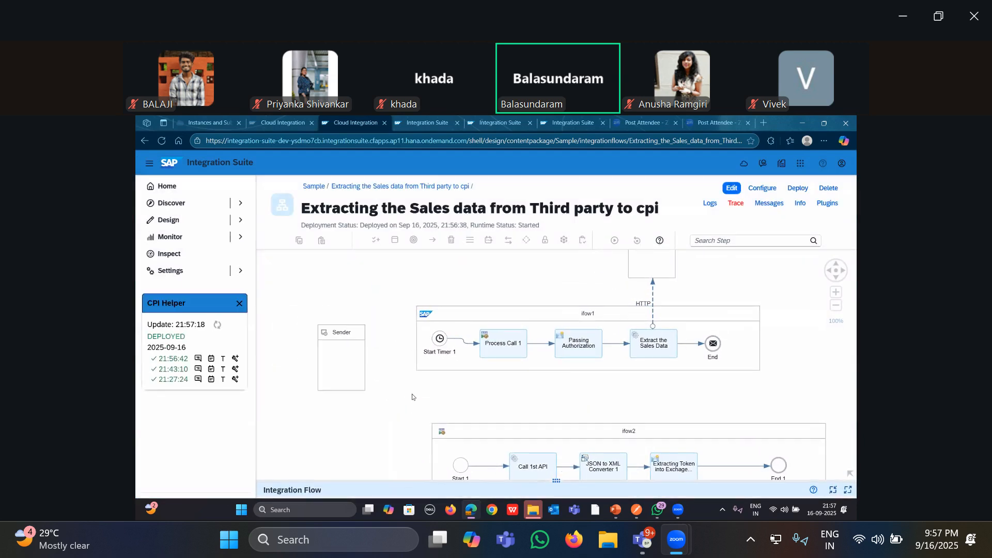
{"action": "left_click", "coordinate": [446, 345]}
{"action": "left_click", "coordinate": [732, 188]}
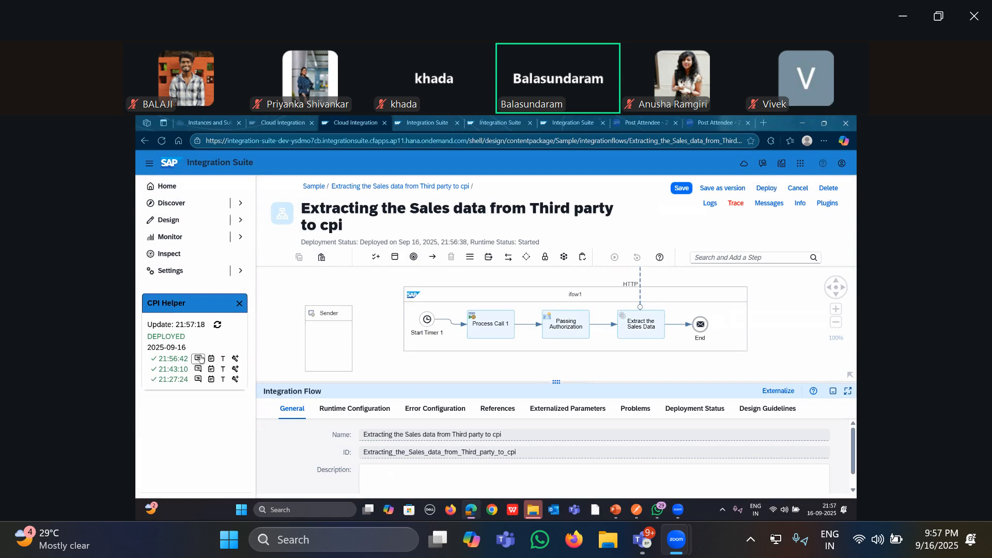
Redeploy the flow on the Cloud Integration runtime profile and enlarge the diagram area to show both processes
{"action": "left_click", "coordinate": [766, 189]}
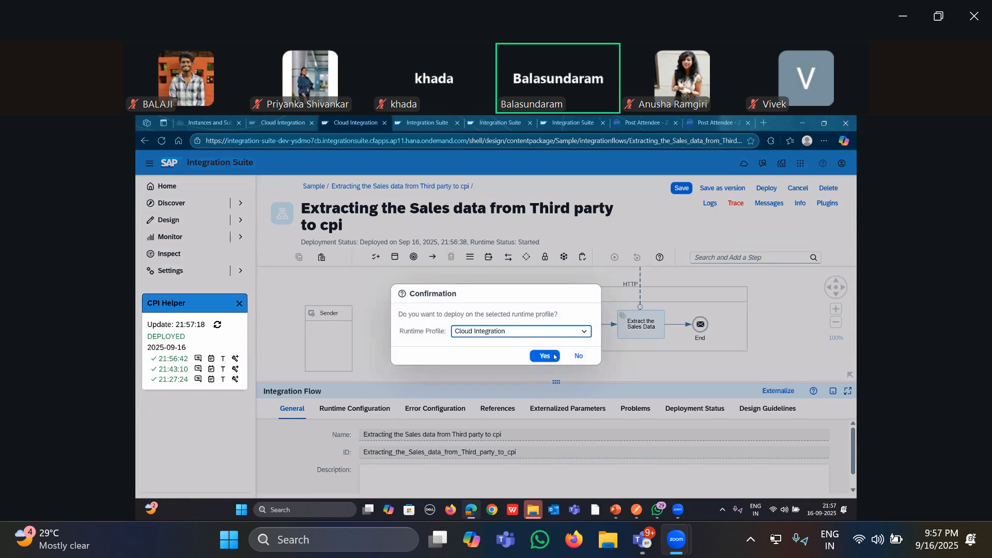
{"action": "left_click", "coordinate": [554, 353]}
{"action": "left_click", "coordinate": [598, 344]}
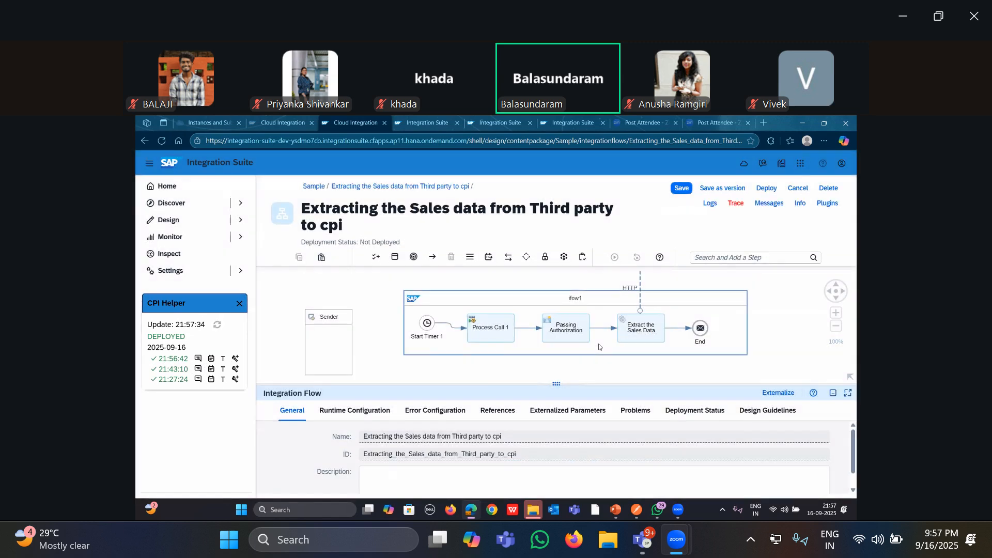
{"action": "left_click_drag", "start_coordinate": [556, 382], "coordinate": [557, 481]}
{"action": "left_click_drag", "start_coordinate": [577, 393], "coordinate": [540, 381]}
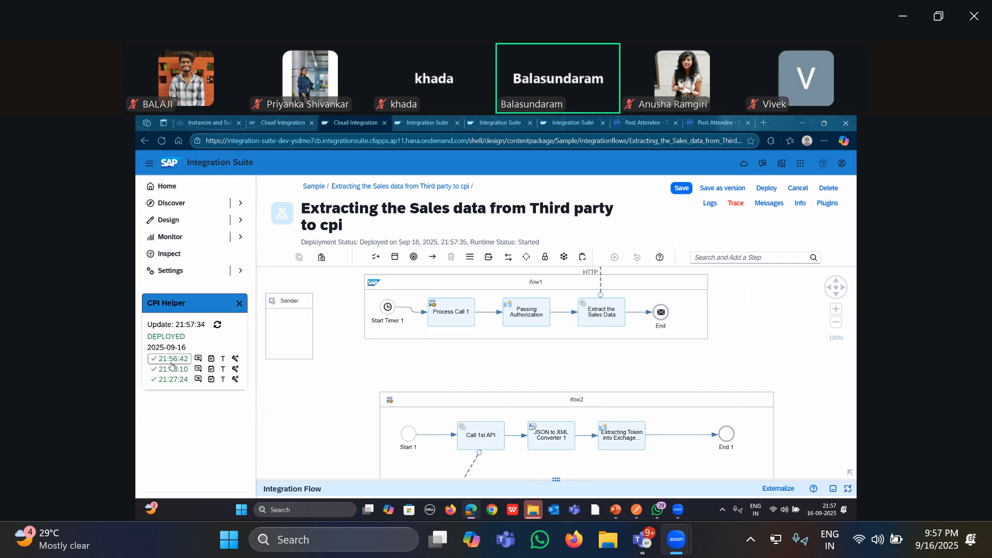
Reposition the CPI Helper window slightly lower beneath the navigation entries and clear the text selection
{"action": "left_click_drag", "start_coordinate": [222, 259], "coordinate": [222, 249]}
{"action": "double_click", "coordinate": [527, 242]}
{"action": "left_click", "coordinate": [564, 227]}
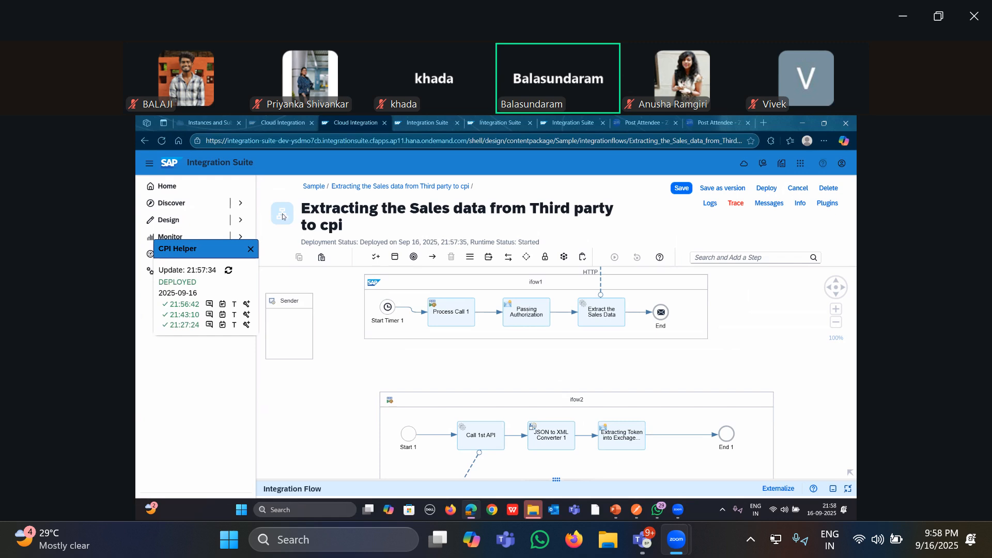
{"action": "left_click_drag", "start_coordinate": [221, 238], "coordinate": [200, 287]}
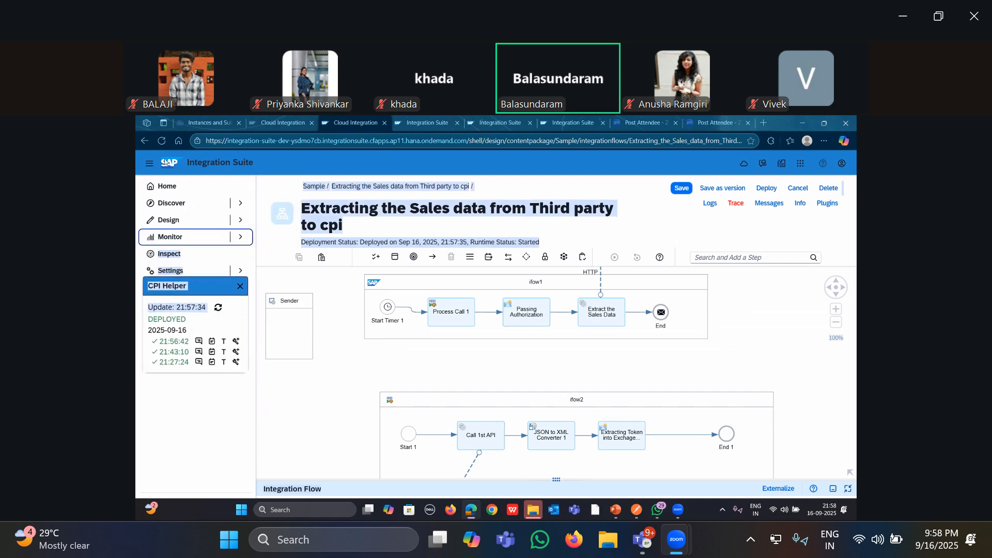
{"action": "left_click", "coordinate": [419, 326]}
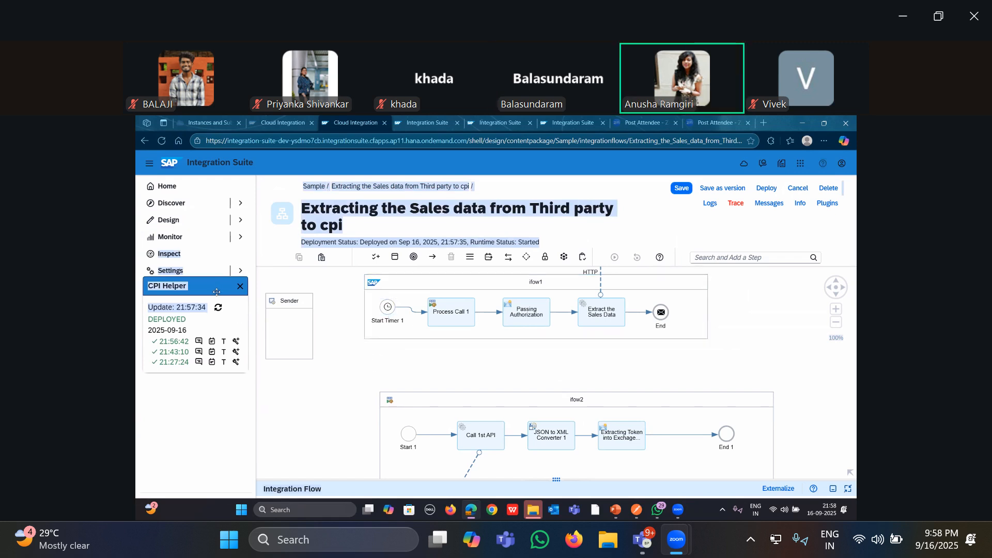
{"action": "left_click_drag", "start_coordinate": [217, 292], "coordinate": [217, 325]}
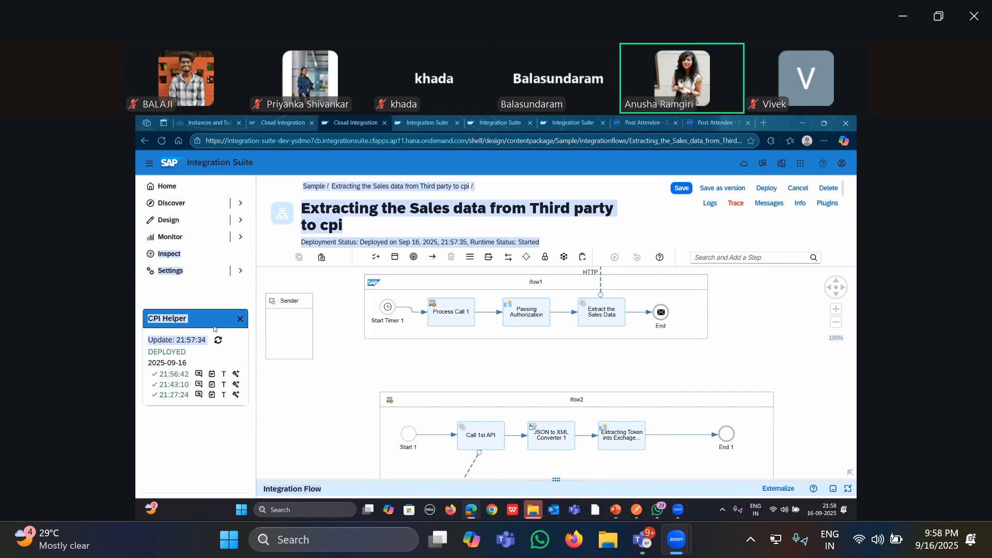
{"action": "left_click", "coordinate": [214, 328]}
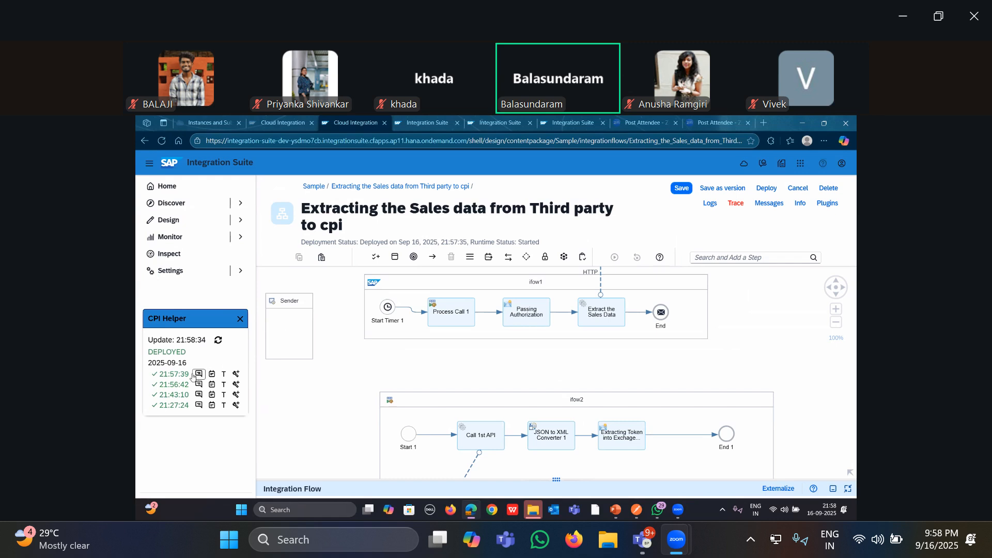
Delete the Start Timer event from the ifow1 process
{"action": "left_click", "coordinate": [423, 285]}
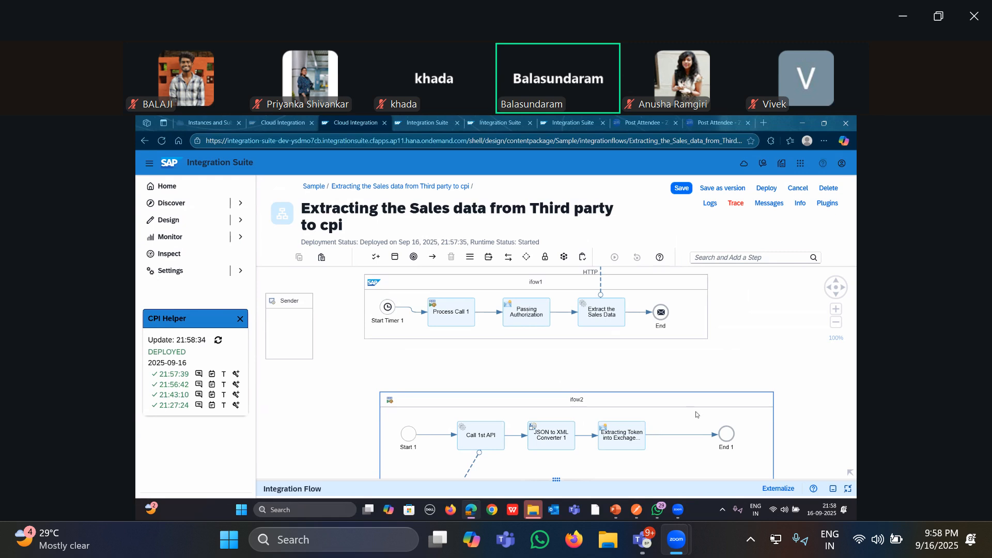
{"action": "left_click", "coordinate": [387, 308]}
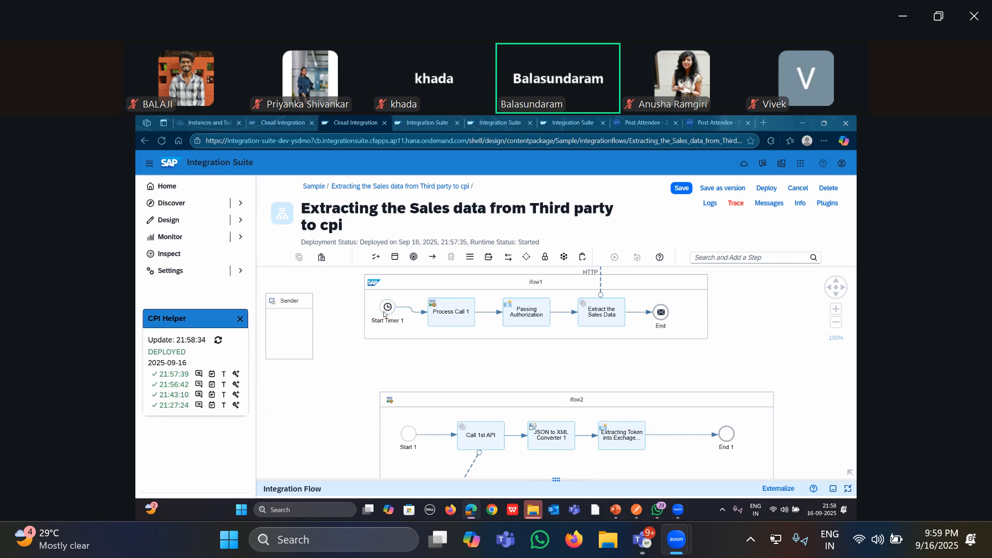
{"action": "left_click", "coordinate": [406, 355]}
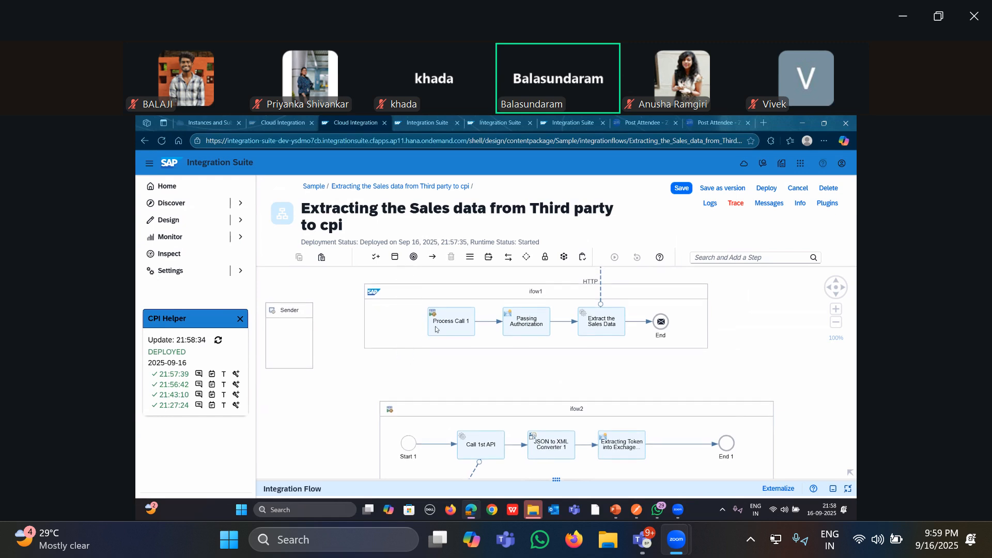
Find the Start Message event by searching for "start", add it at the beginning of ifow1 and connect it to Process Call 1
{"action": "left_click", "coordinate": [735, 258]}
{"action": "type", "text": "s"}
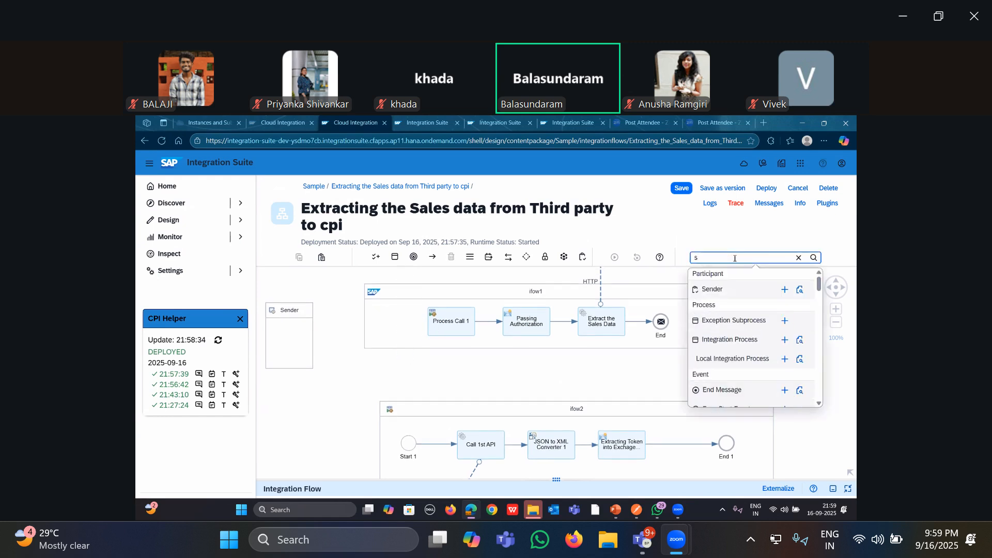
{"action": "type", "text": "tart"}
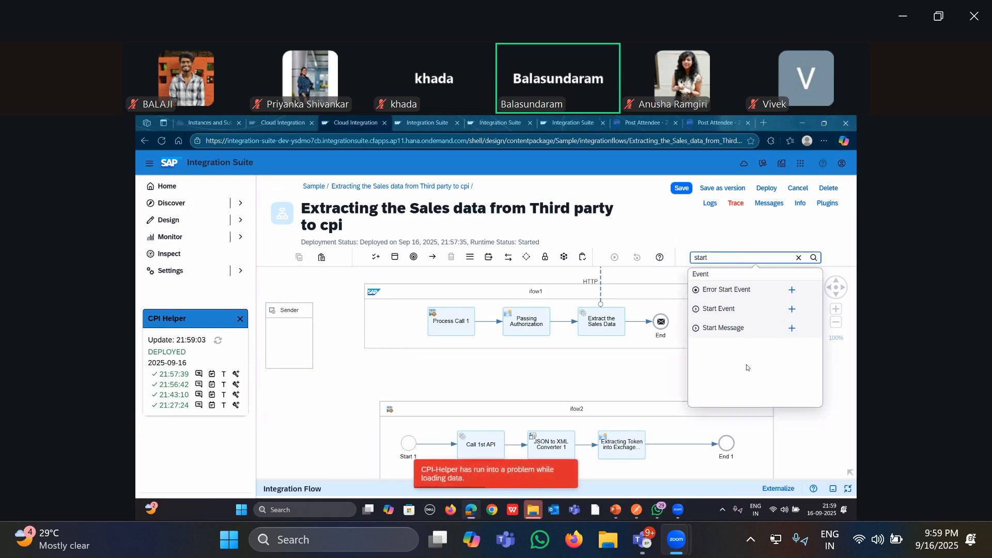
{"action": "left_click", "coordinate": [789, 330]}
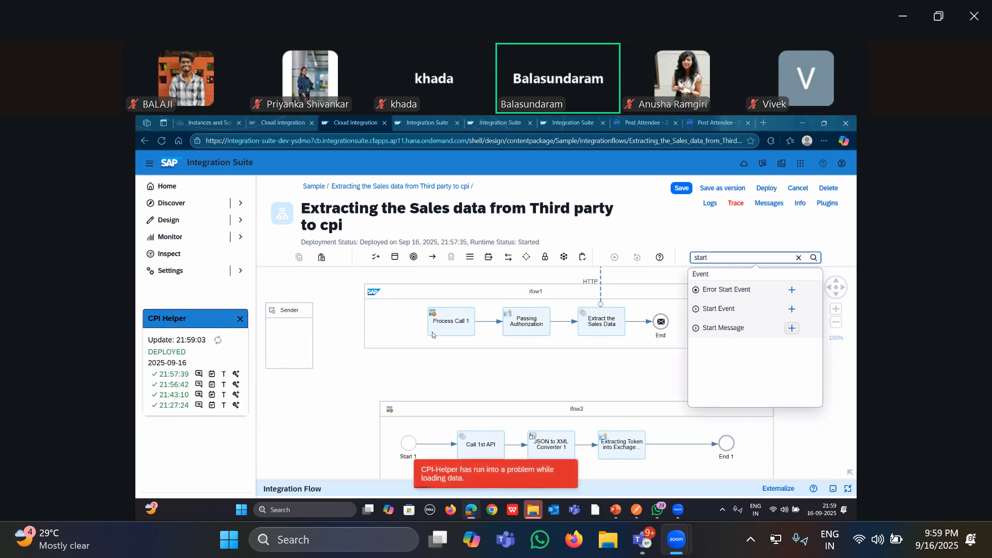
{"action": "left_click", "coordinate": [398, 323]}
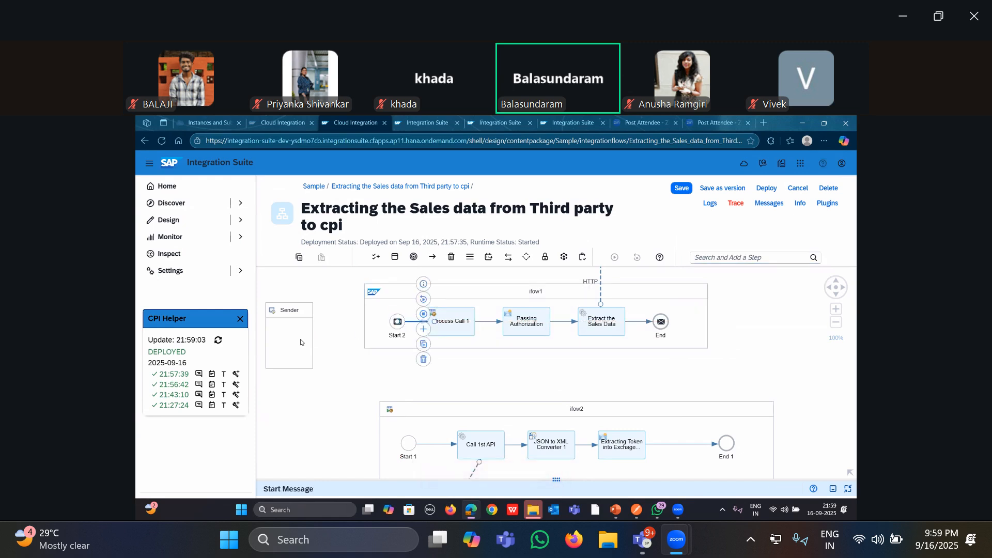
Connect the Sender to the new start event with the HTTPS adapter and try to save and deploy on the Cloud Integration runtime profile
{"action": "left_click_drag", "start_coordinate": [300, 343], "coordinate": [396, 322]}
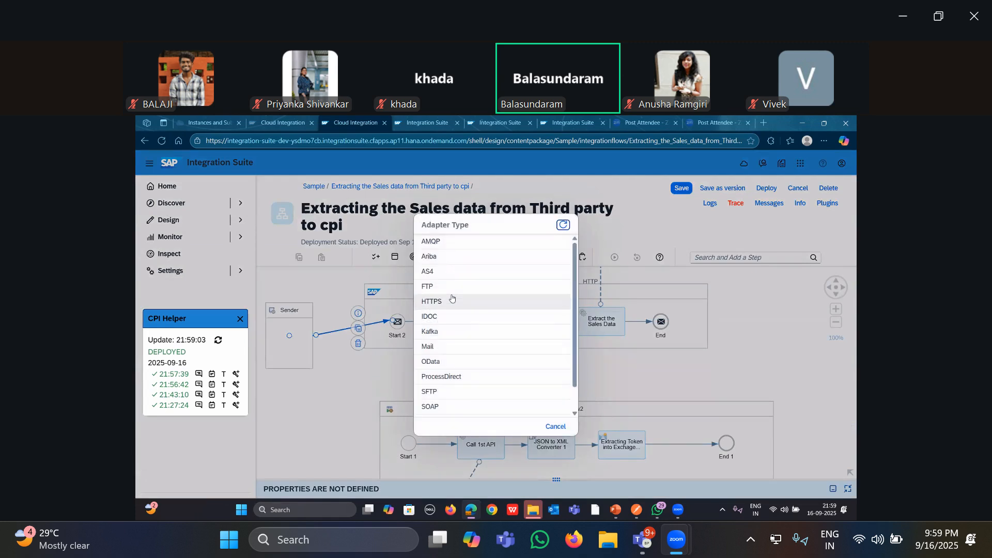
{"action": "left_click", "coordinate": [451, 301]}
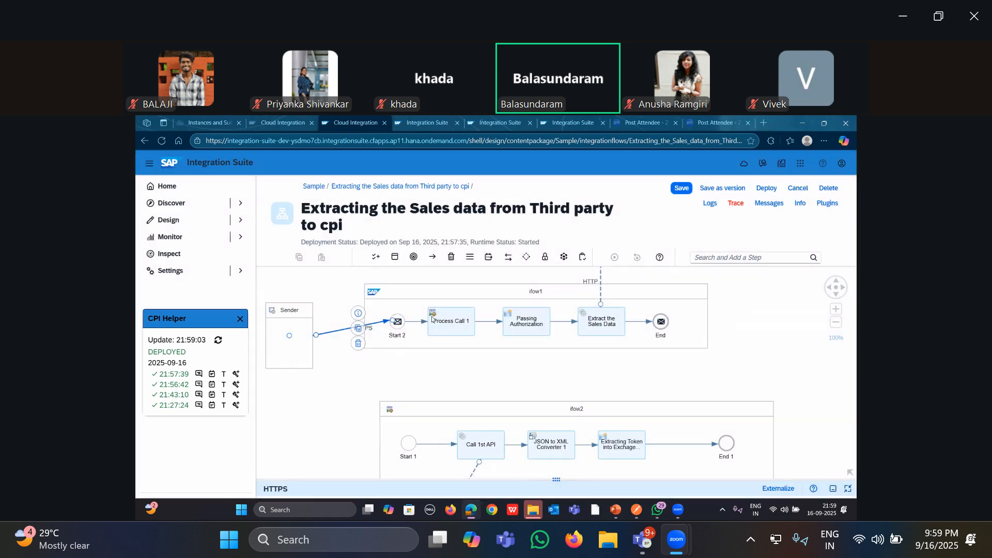
{"action": "left_click", "coordinate": [767, 188]}
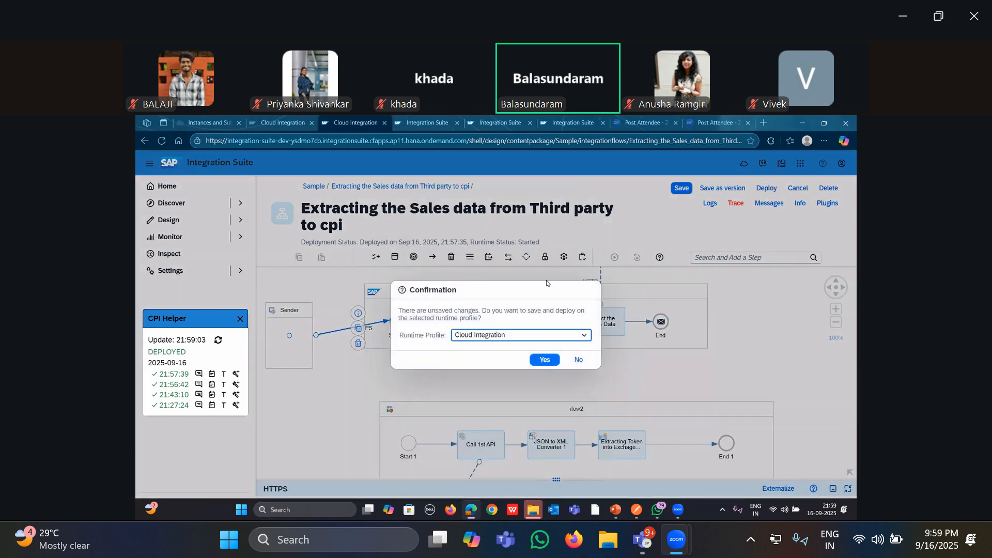
{"action": "left_click", "coordinate": [550, 360]}
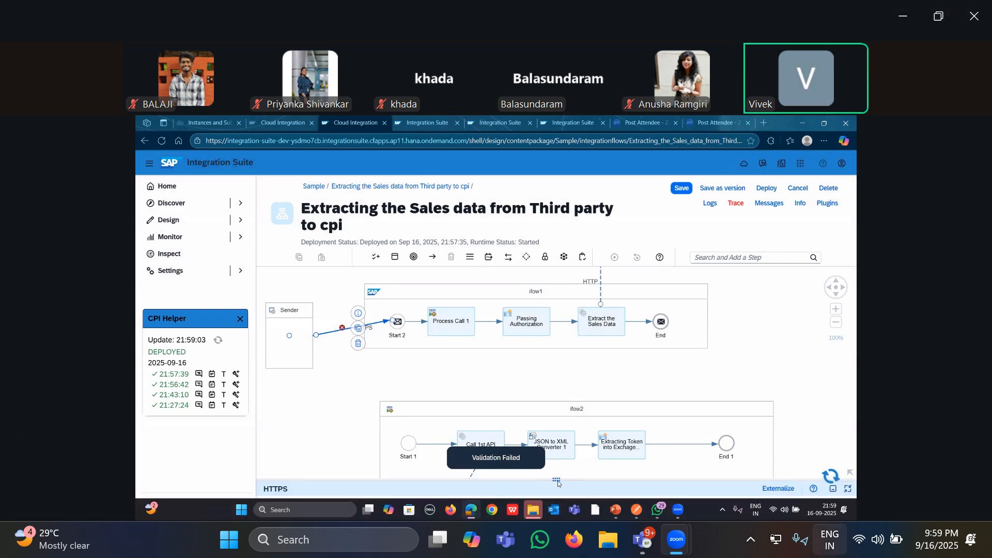
{"action": "left_click", "coordinate": [879, 540]}
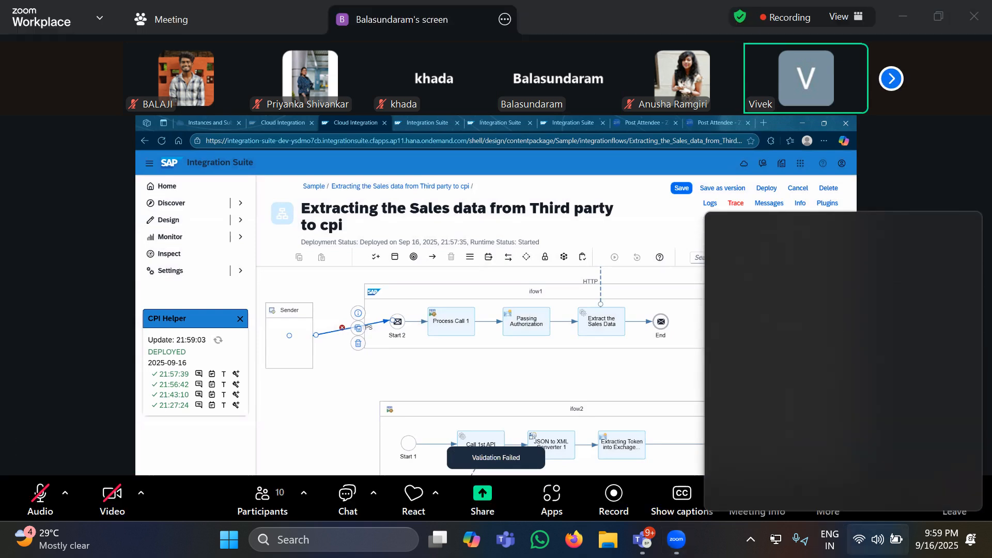
{"action": "left_click", "coordinate": [641, 385]}
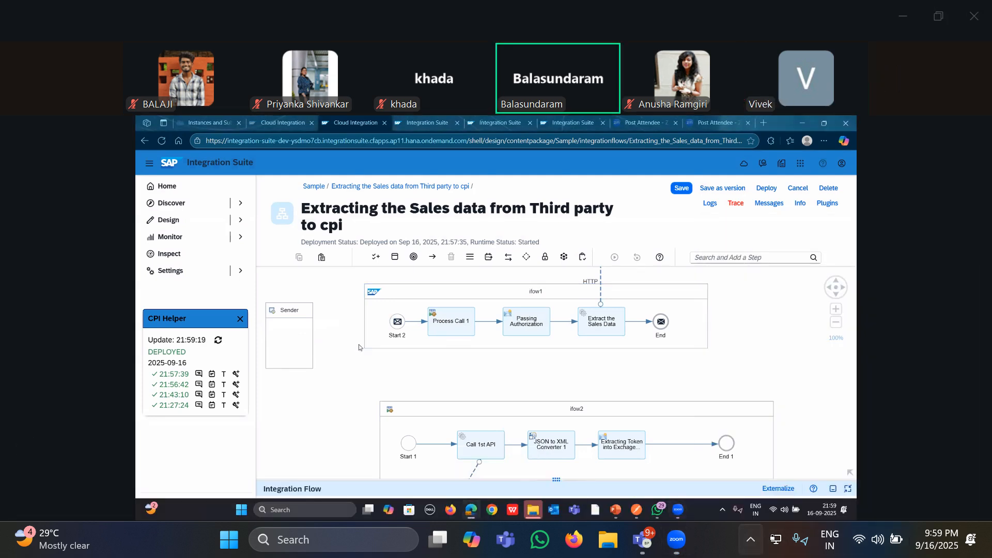
{"action": "left_click", "coordinate": [751, 539]}
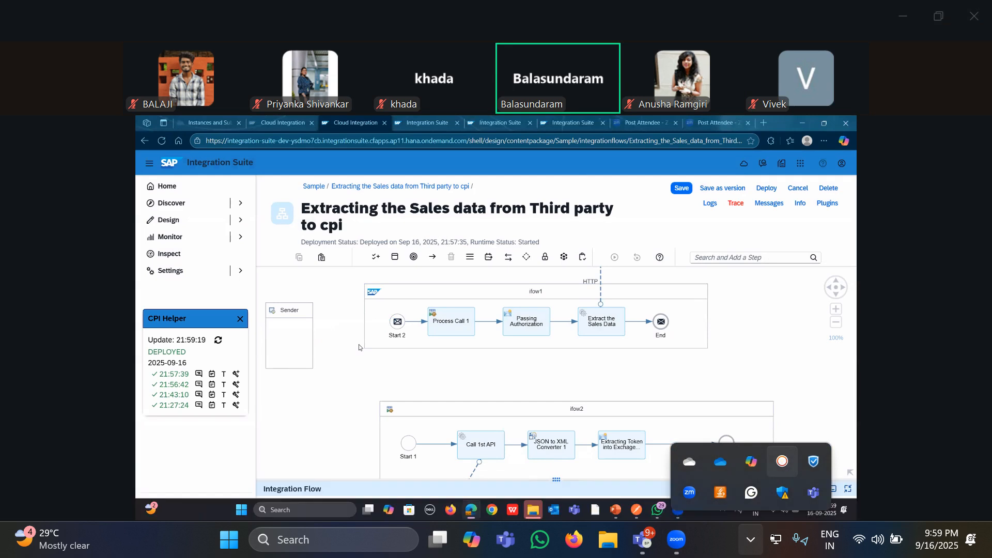
{"action": "left_click", "coordinate": [782, 461]}
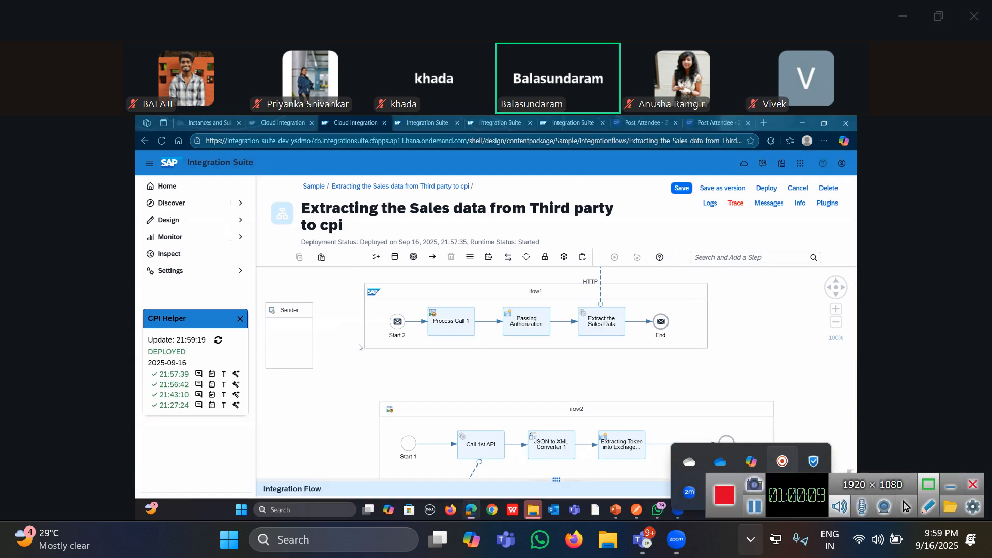